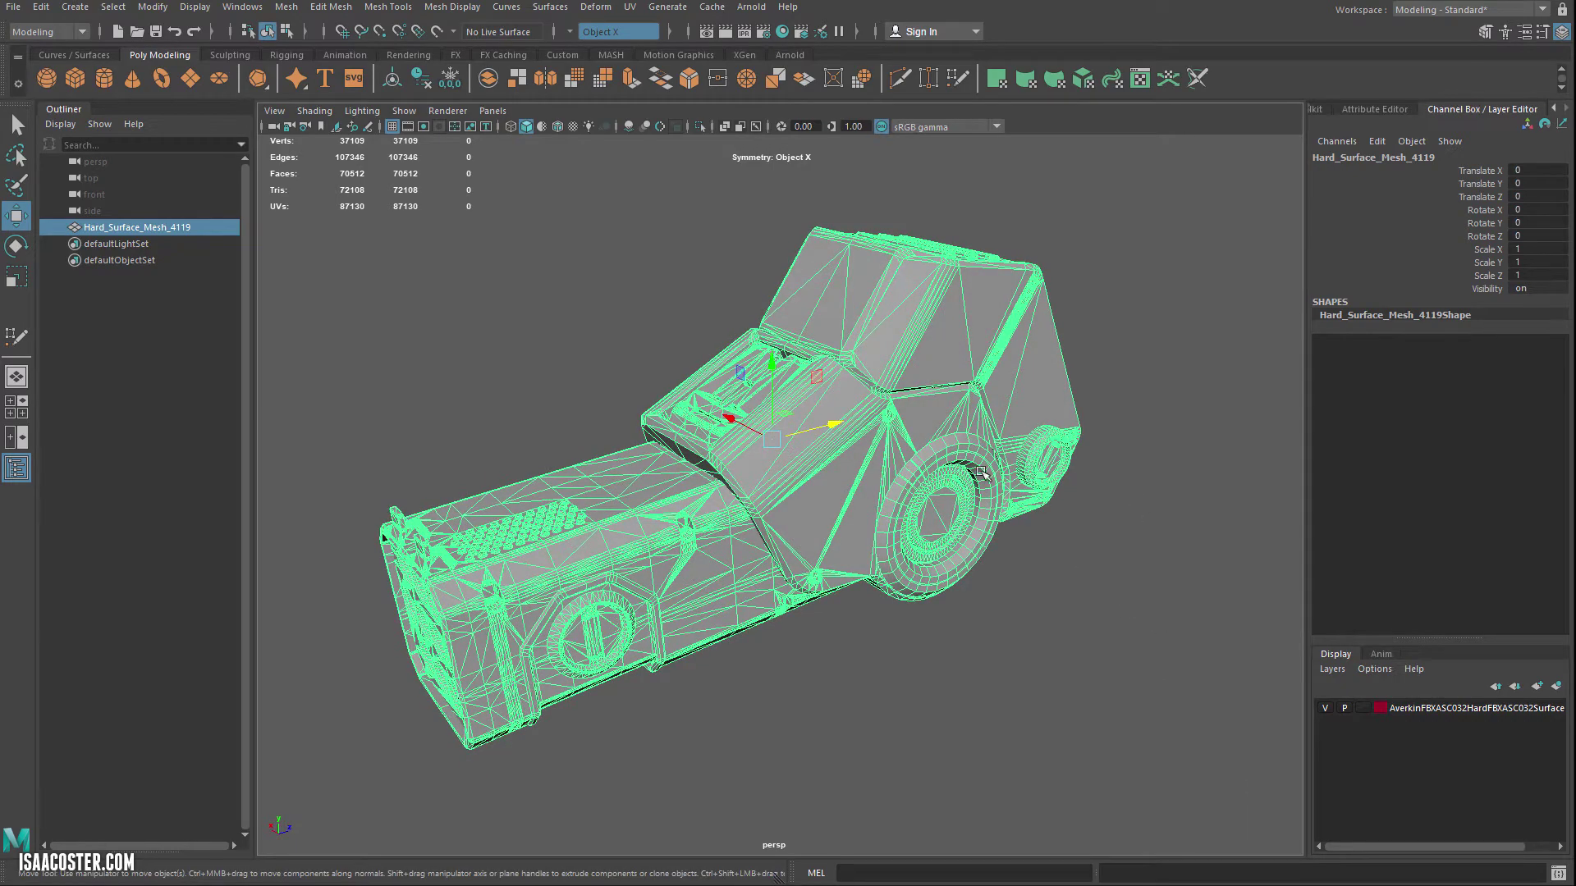
# - Delete the construction history of the hard-surface vehicle mesh and freeze its transformations
pyautogui.moveTo(1131, 452)
pyautogui.keyDown('alt'); pyautogui.mouseDown()
pyautogui.moveTo(1226, 427)
pyautogui.moveTo(1185, 425)
pyautogui.moveTo(1203, 435)
pyautogui.mouseUp(); pyautogui.keyUp('alt')
pyautogui.click(1206, 438)
pyautogui.click(925, 450)
pyautogui.keyDown('alt'); pyautogui.moveTo(926, 450); pyautogui.dragTo(1334, 279); pyautogui.keyUp('alt')
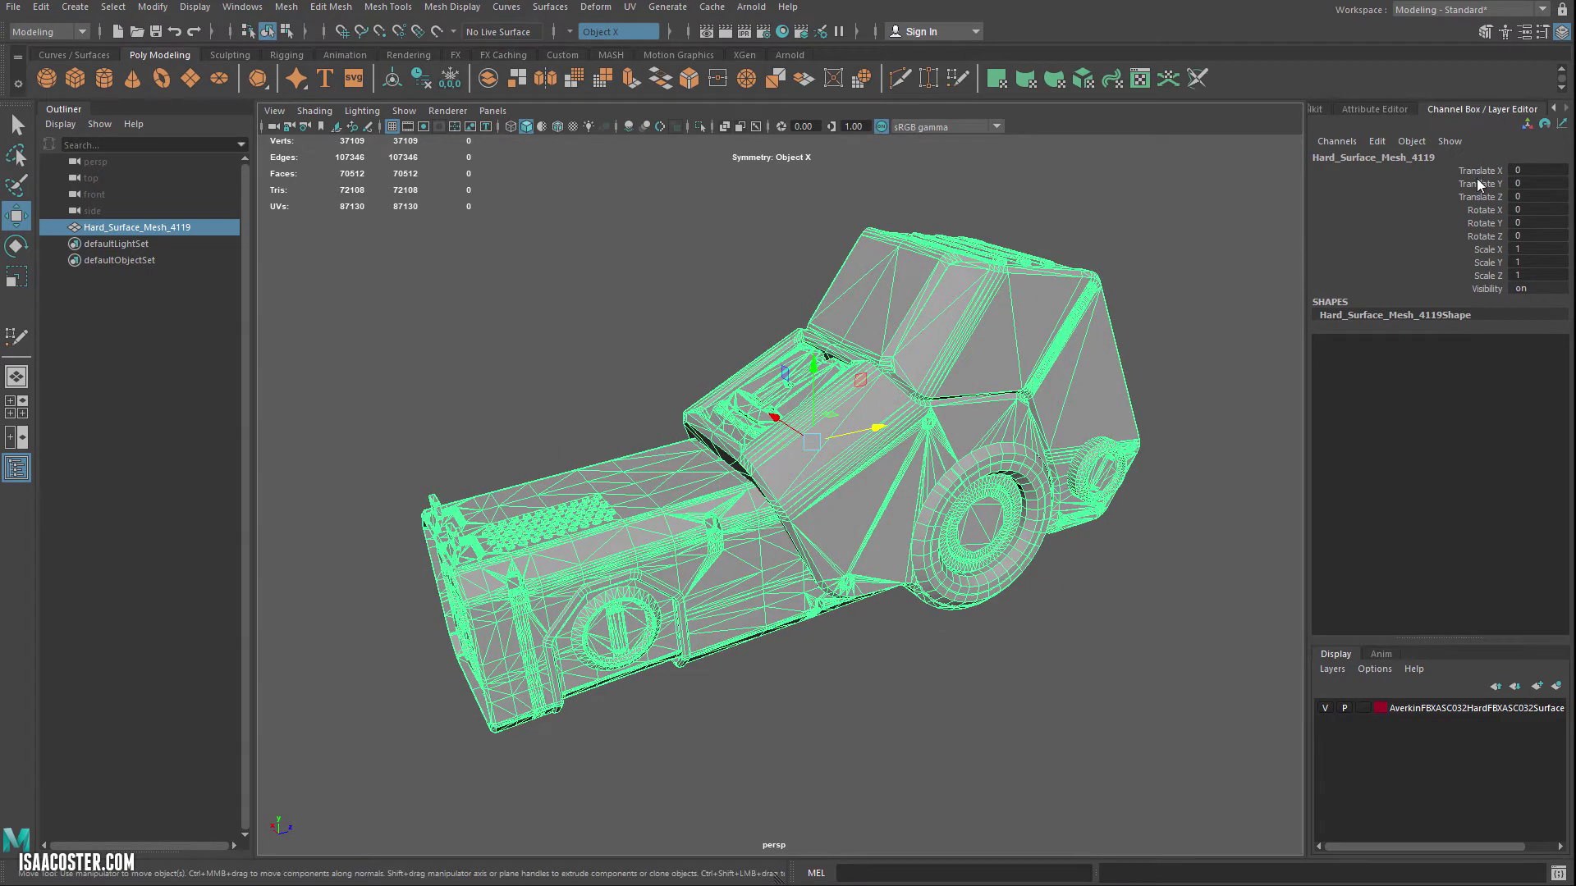
pyautogui.click(40, 7)
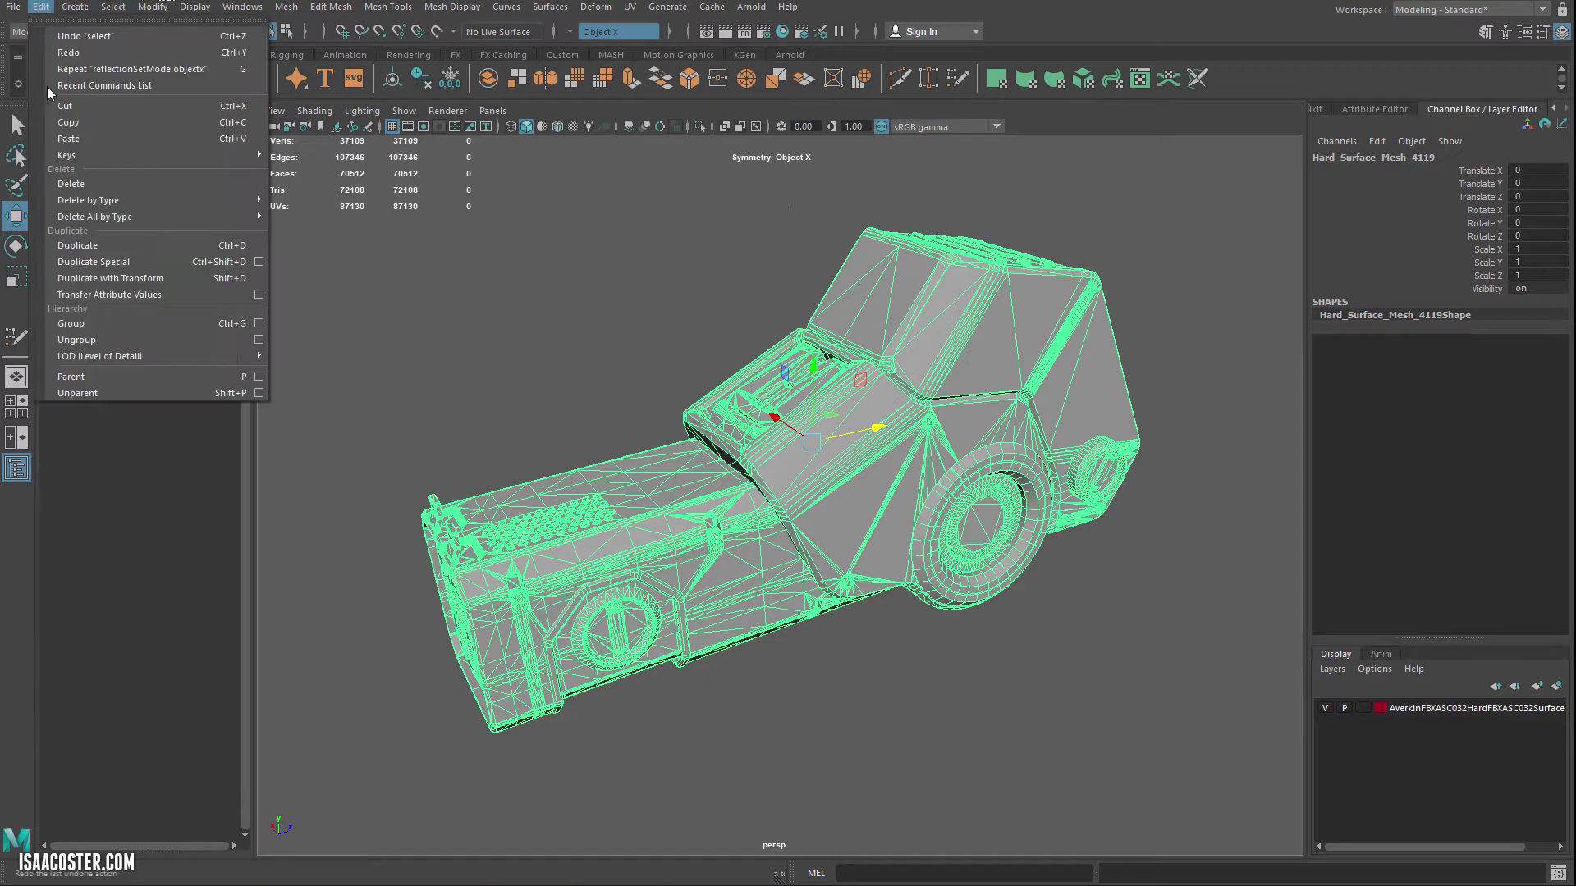
pyautogui.moveTo(244, 201)
pyautogui.click(328, 212)
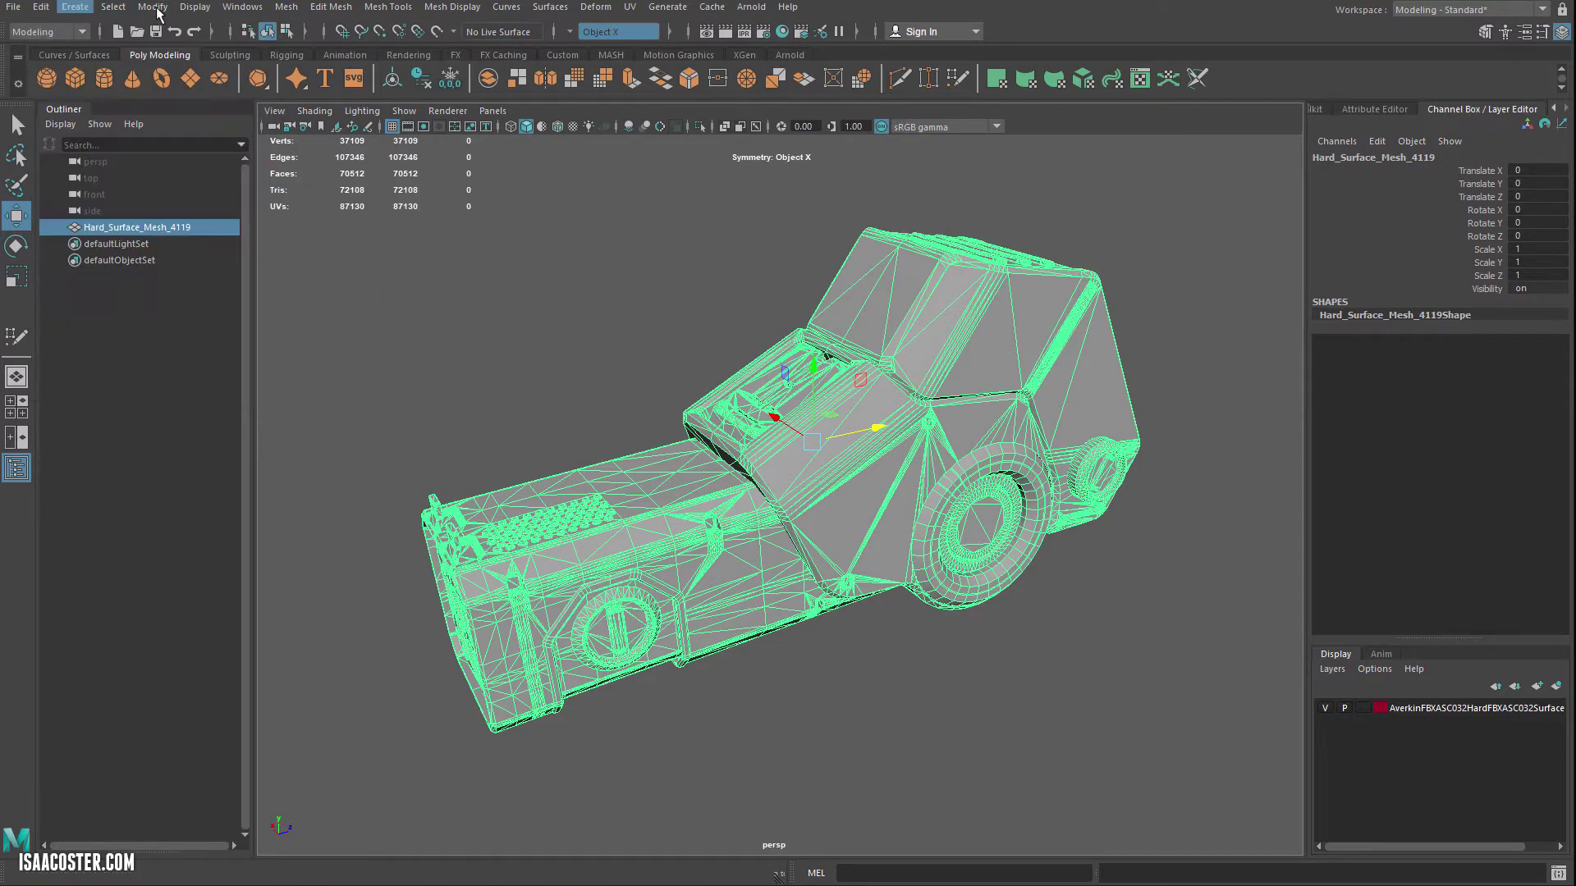
pyautogui.click(152, 7)
pyautogui.click(206, 81)
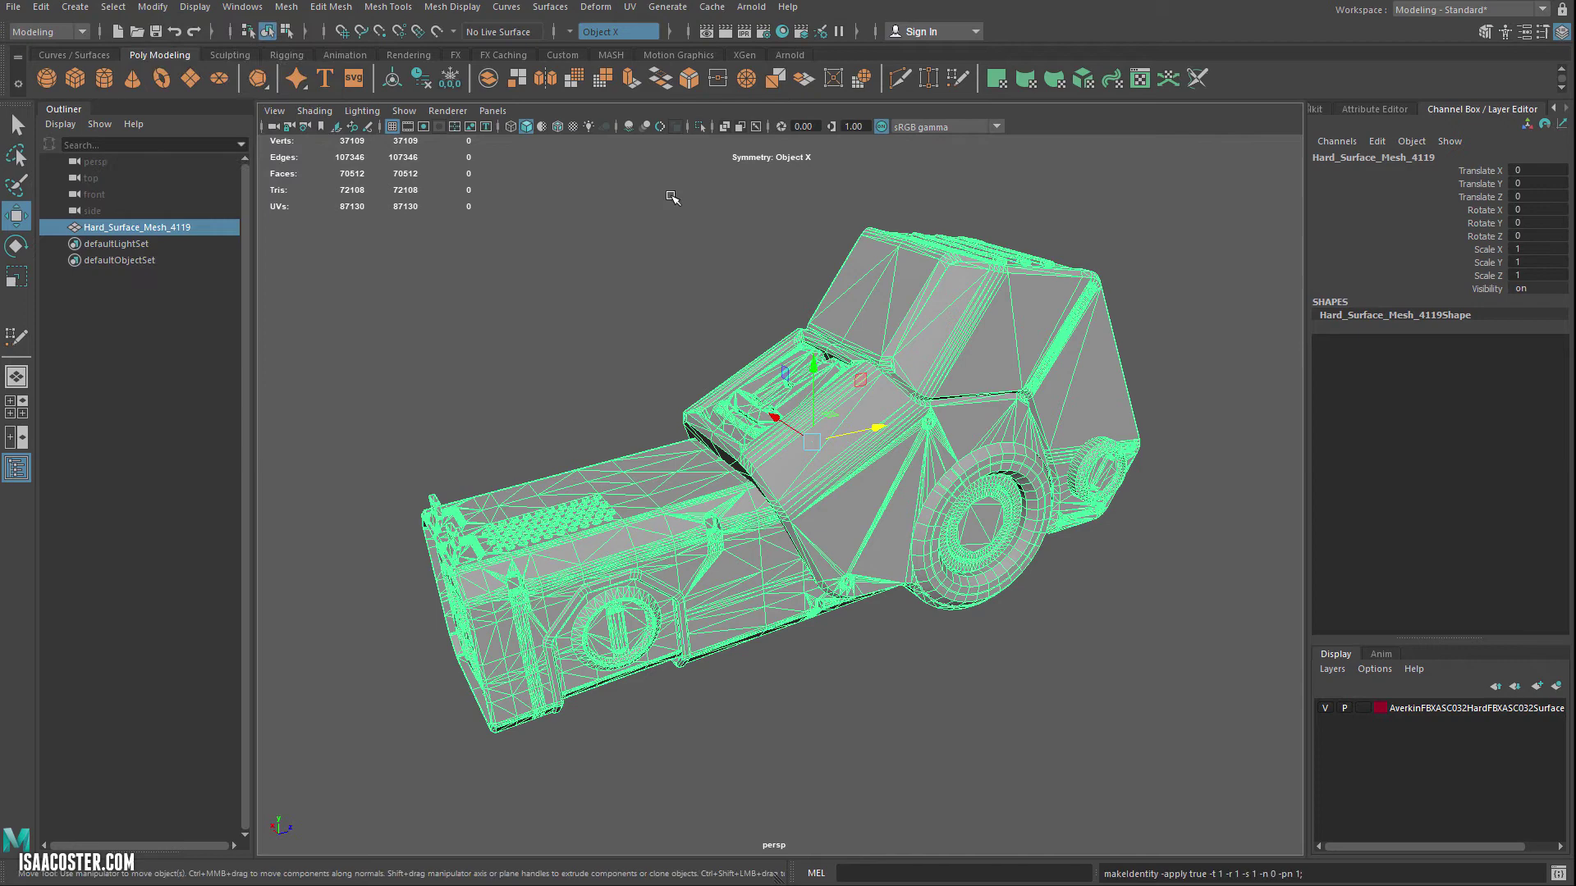
# - Bring up the Modeling Toolkit with the hard-surface mesh selected
pyautogui.keyDown('alt'); pyautogui.moveTo(974, 437); pyautogui.dragTo(1002, 406); pyautogui.keyUp('alt')
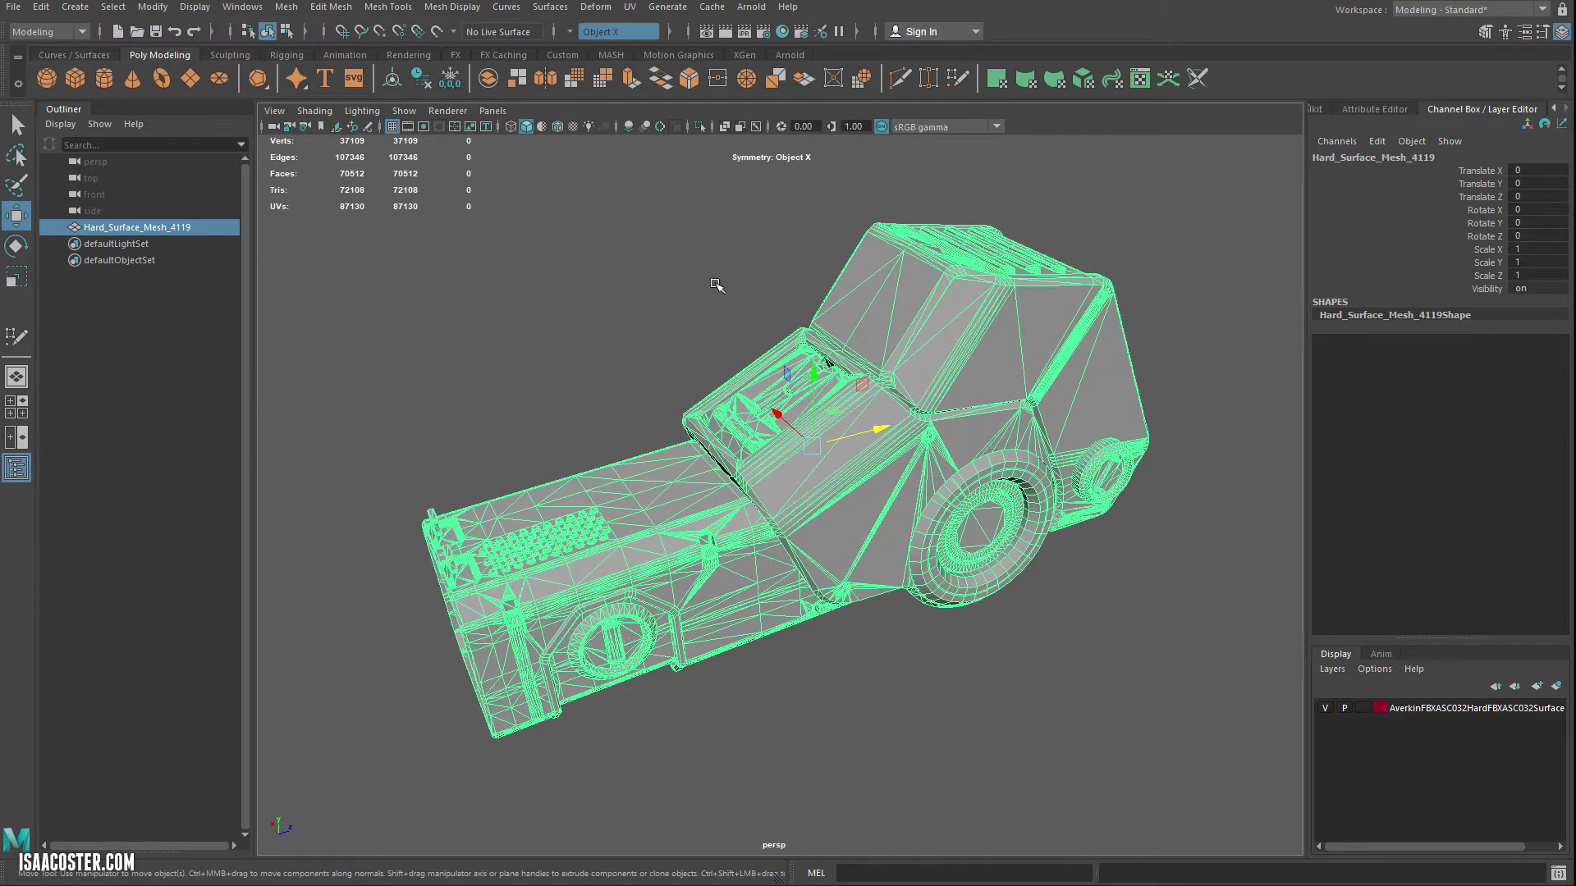
pyautogui.click(1337, 111)
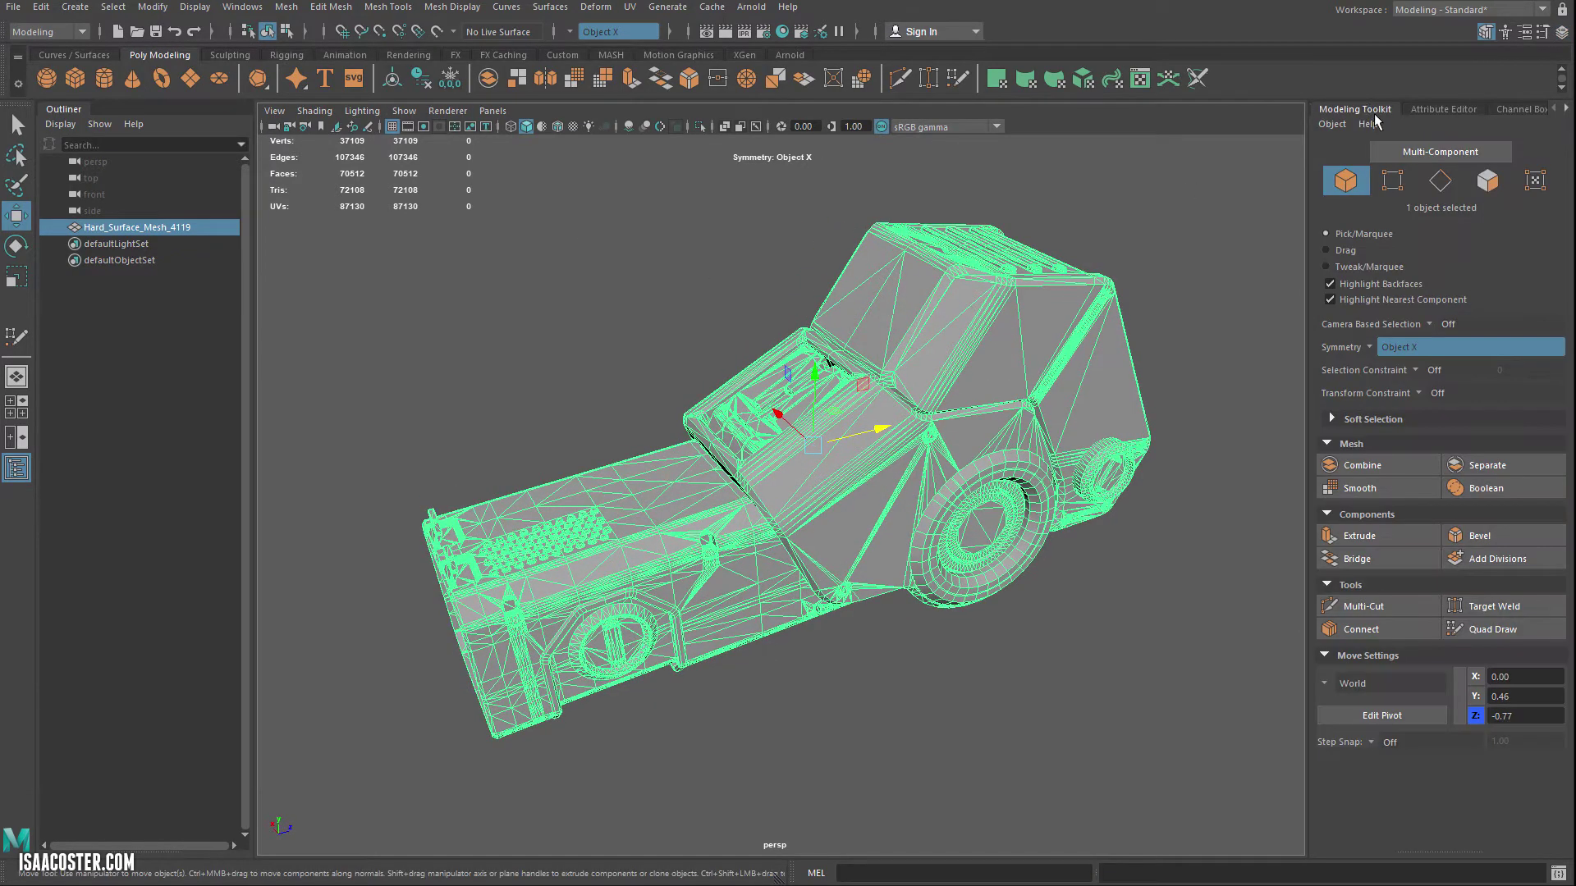
pyautogui.click(287, 6)
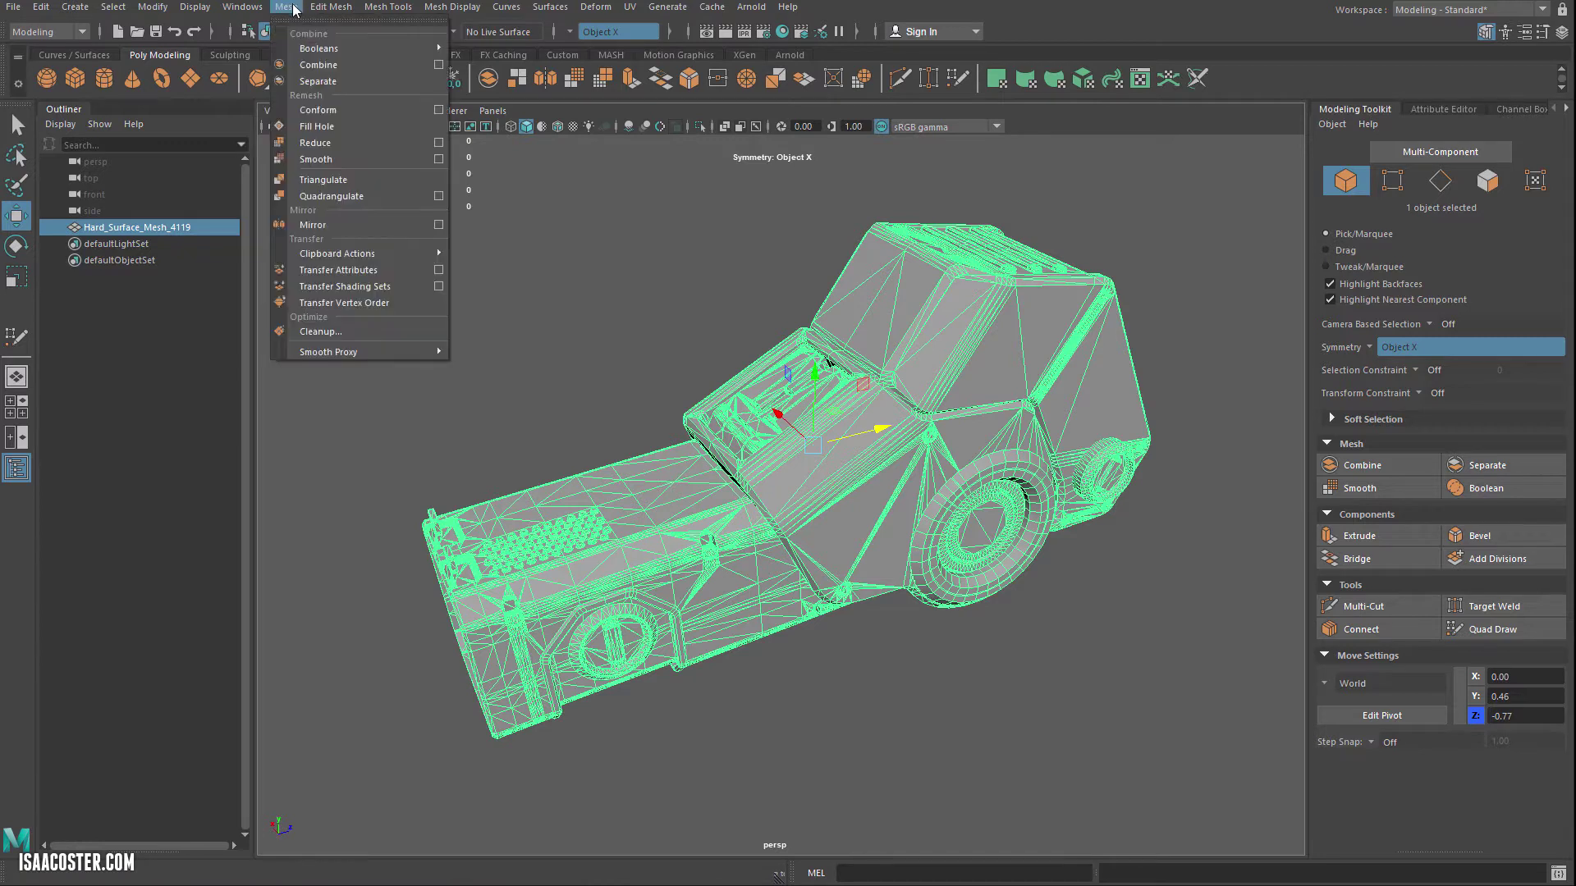
pyautogui.moveTo(243, 6)
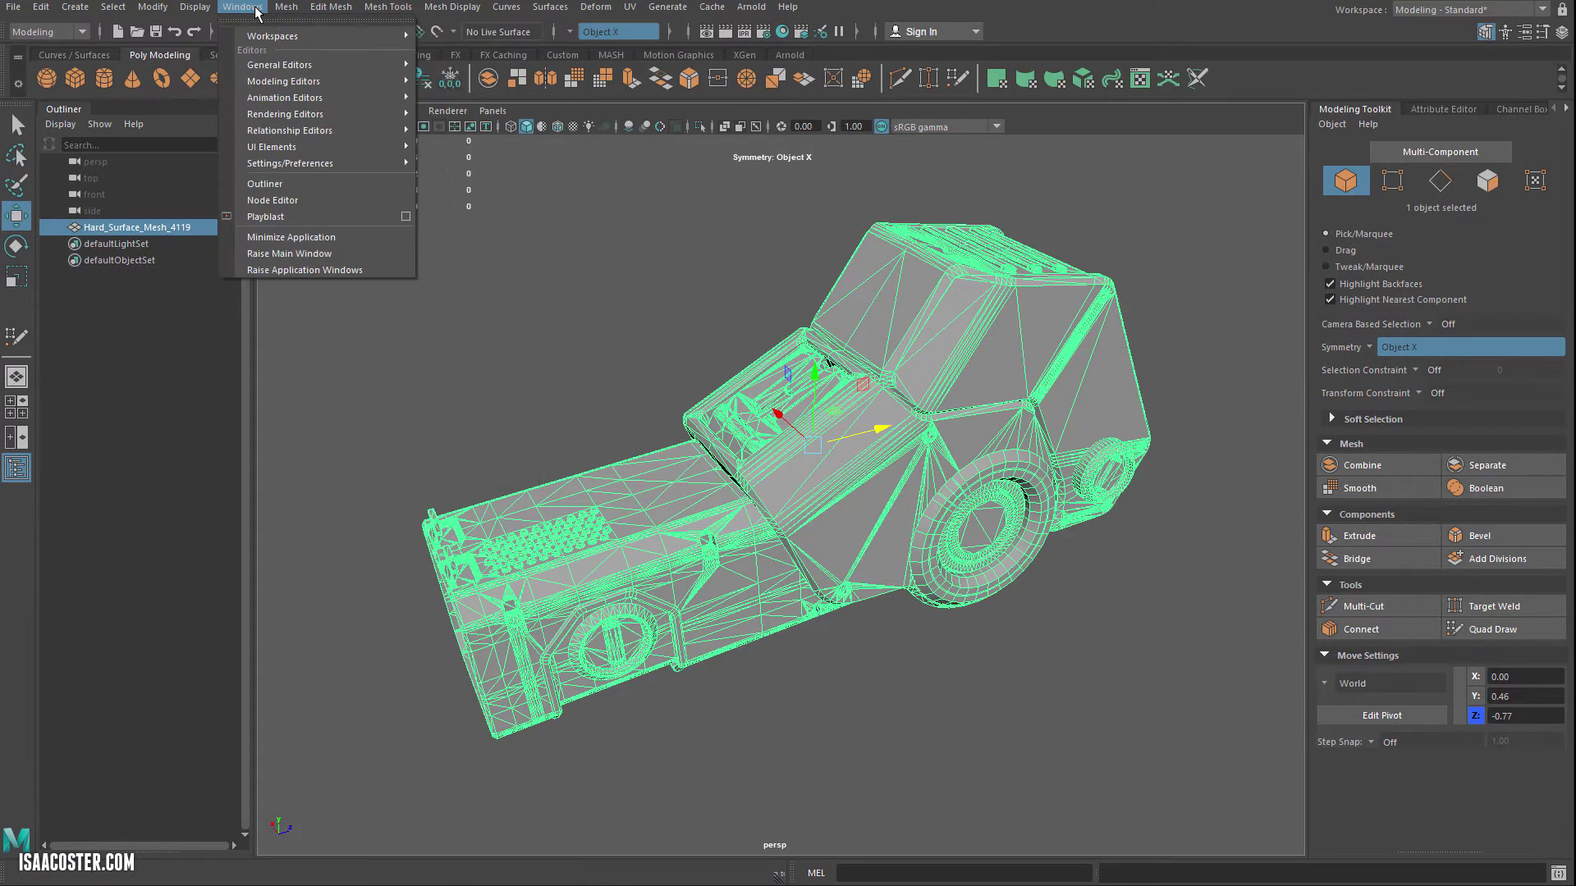
pyautogui.moveTo(272, 82)
pyautogui.click(489, 94)
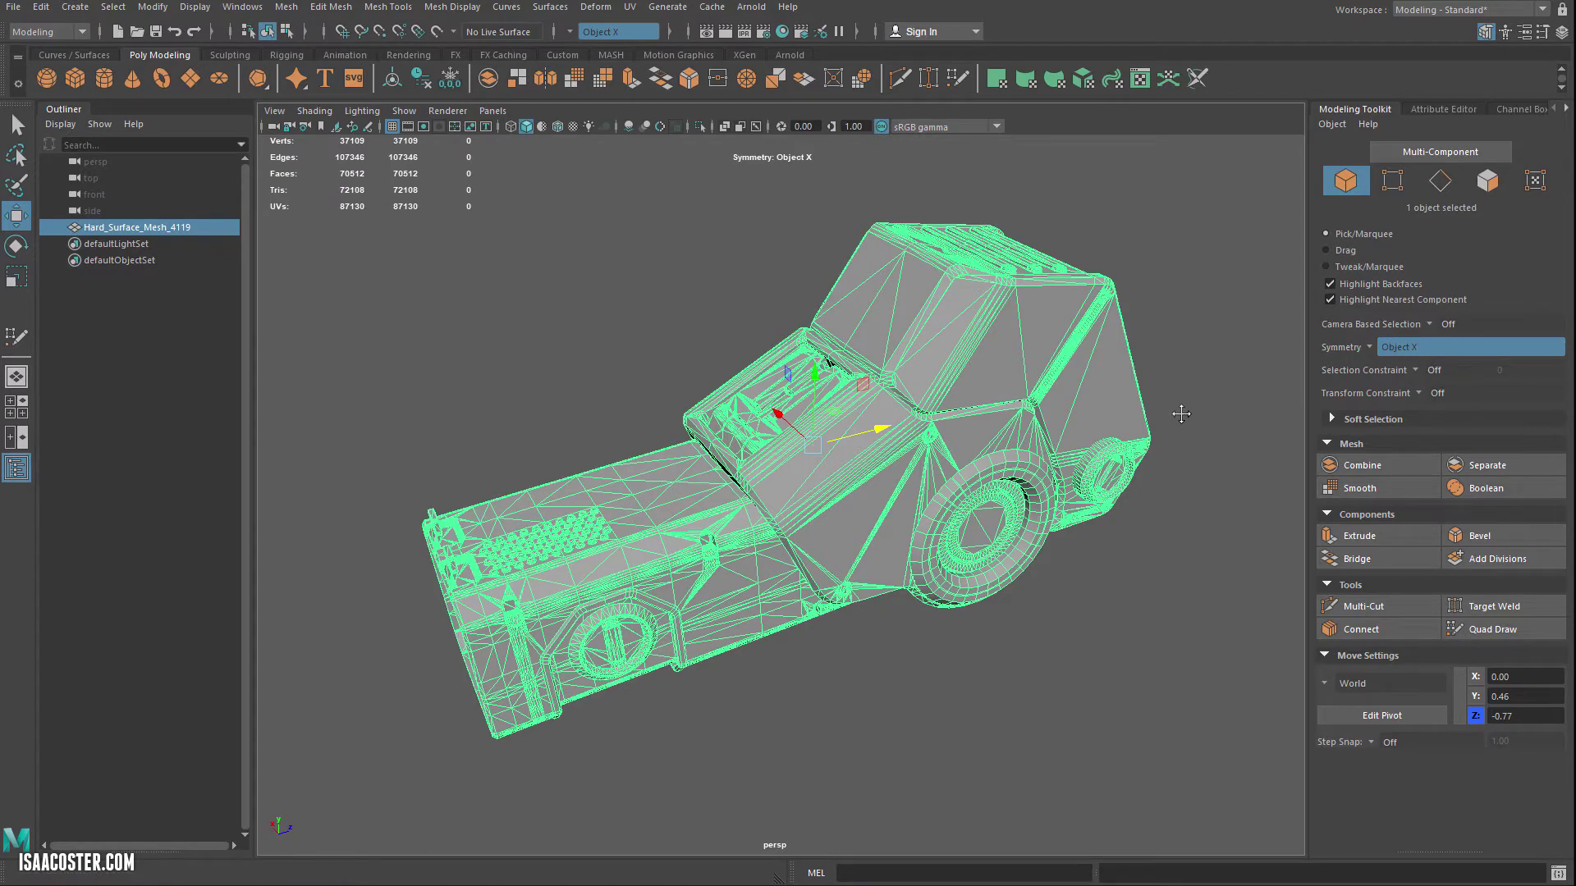
# - Make the hard-surface mesh a live surface and activate the Quad Draw tool
pyautogui.moveTo(1182, 415)
pyautogui.keyDown('alt'); pyautogui.mouseDown()
pyautogui.moveTo(1206, 376)
pyautogui.moveTo(1170, 392)
pyautogui.mouseUp(); pyautogui.keyUp('alt')
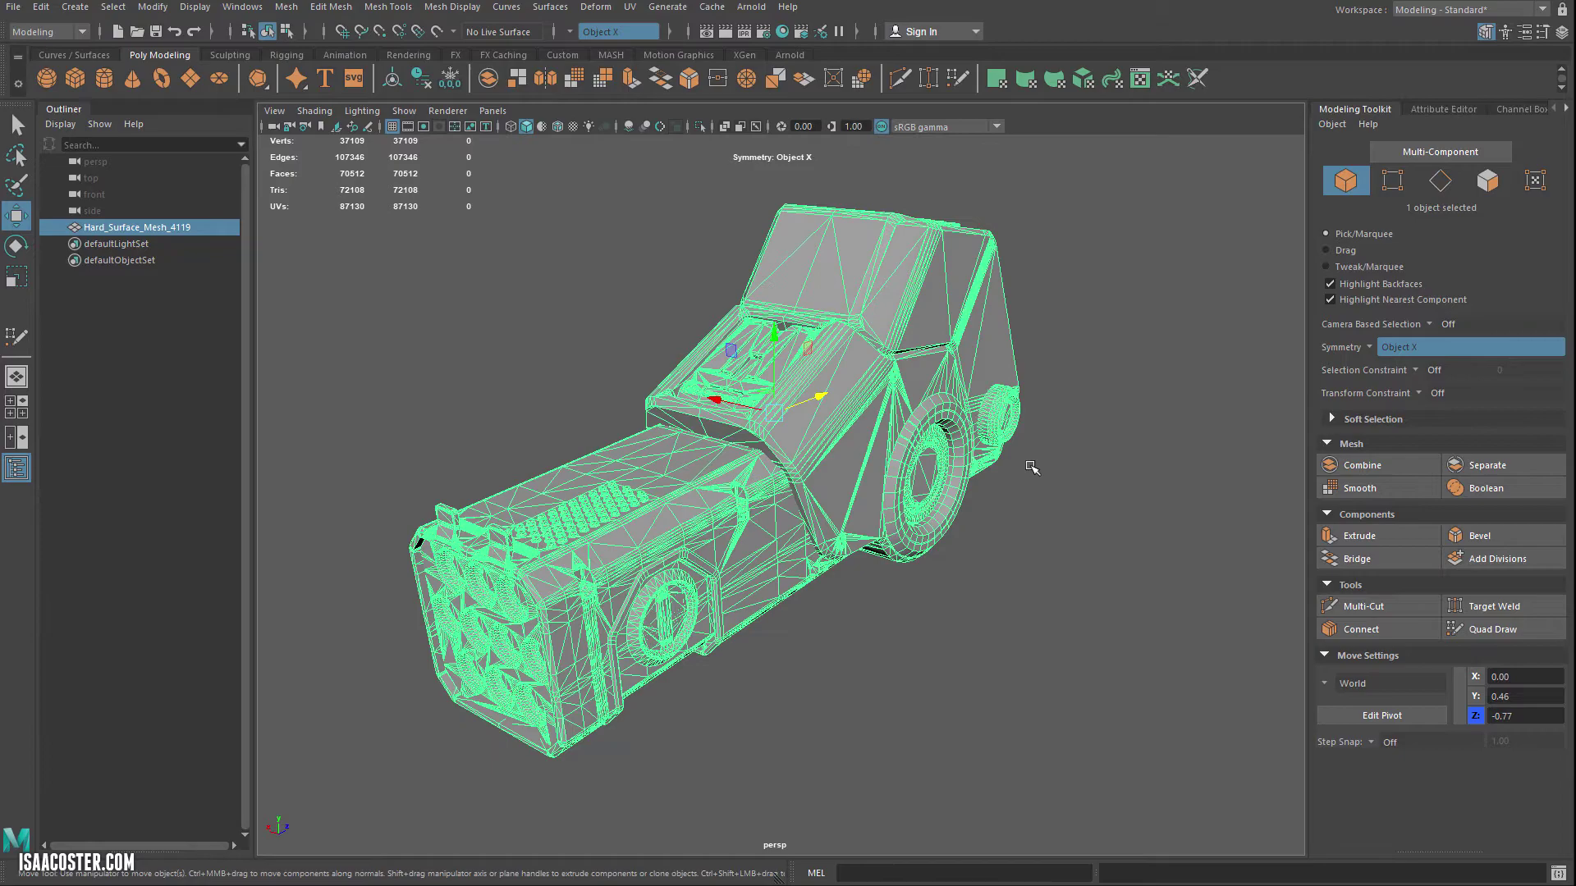
pyautogui.keyDown('alt'); pyautogui.moveTo(1100, 439); pyautogui.dragTo(845, 509); pyautogui.keyUp('alt')
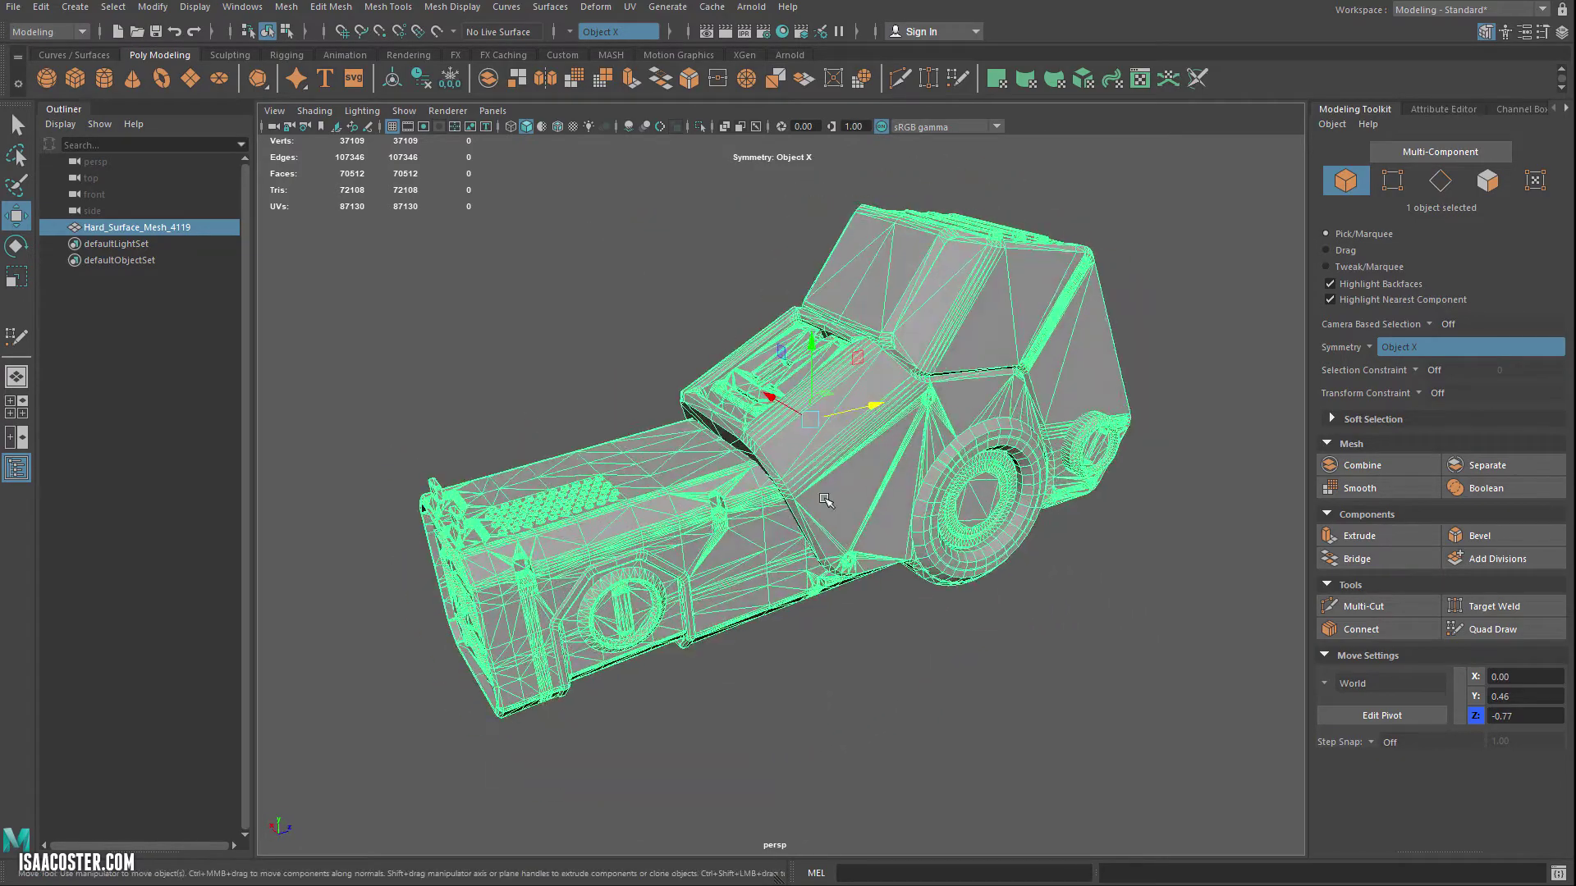
pyautogui.click(437, 31)
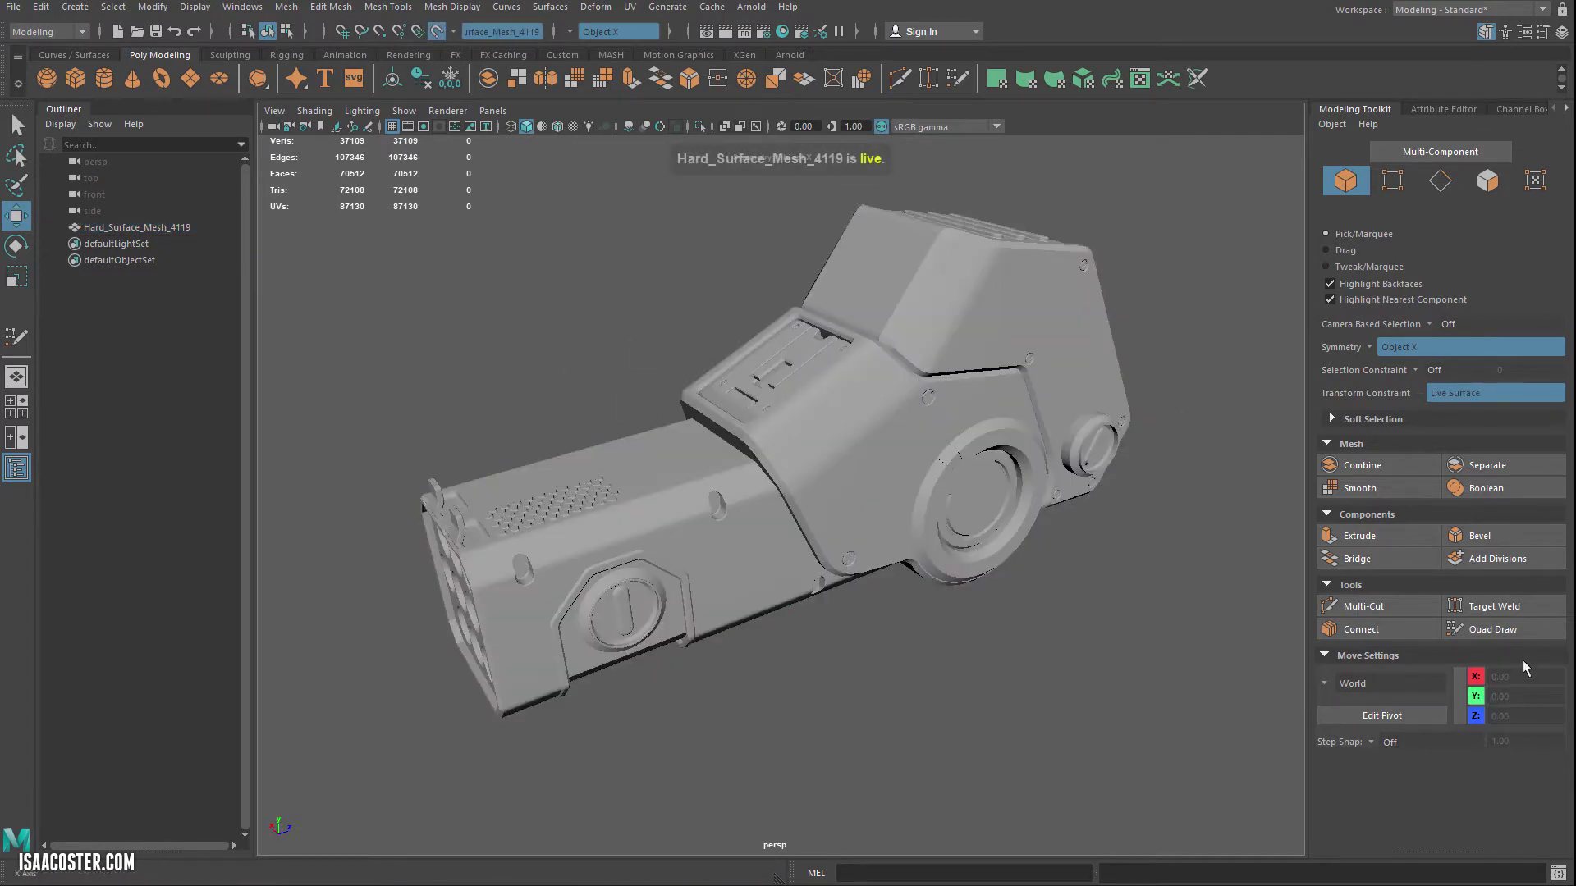
pyautogui.click(1489, 629)
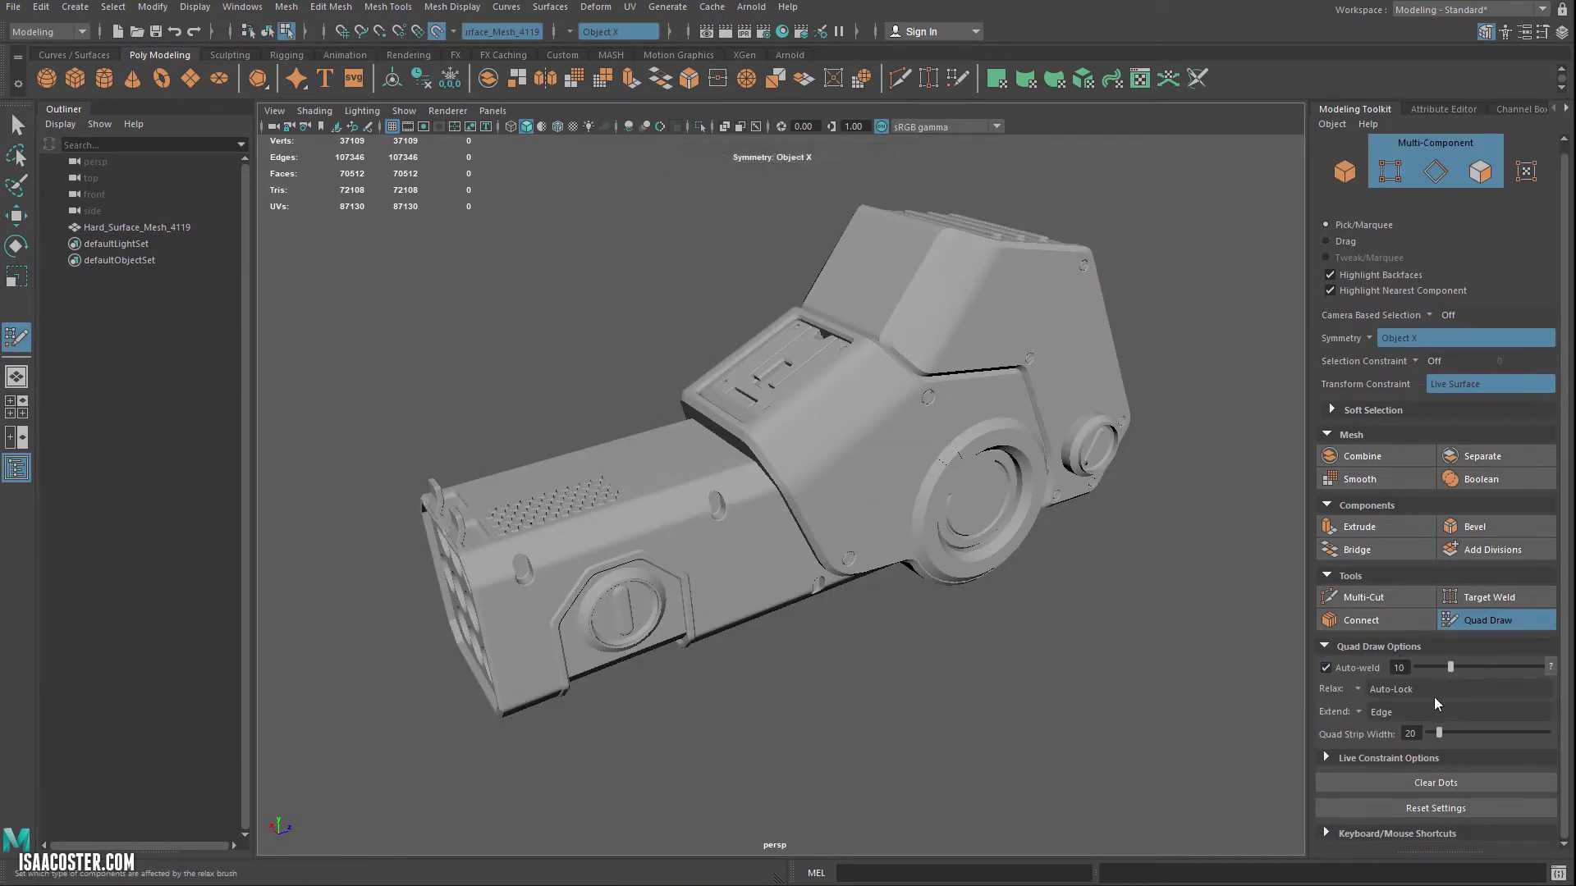
# - Expand the Quad Draw keyboard and mouse shortcut reference and examine the commands it lists
pyautogui.click(1387, 842)
pyautogui.scroll(-4, 1390, 802)
pyautogui.scroll(-4, 1390, 794)
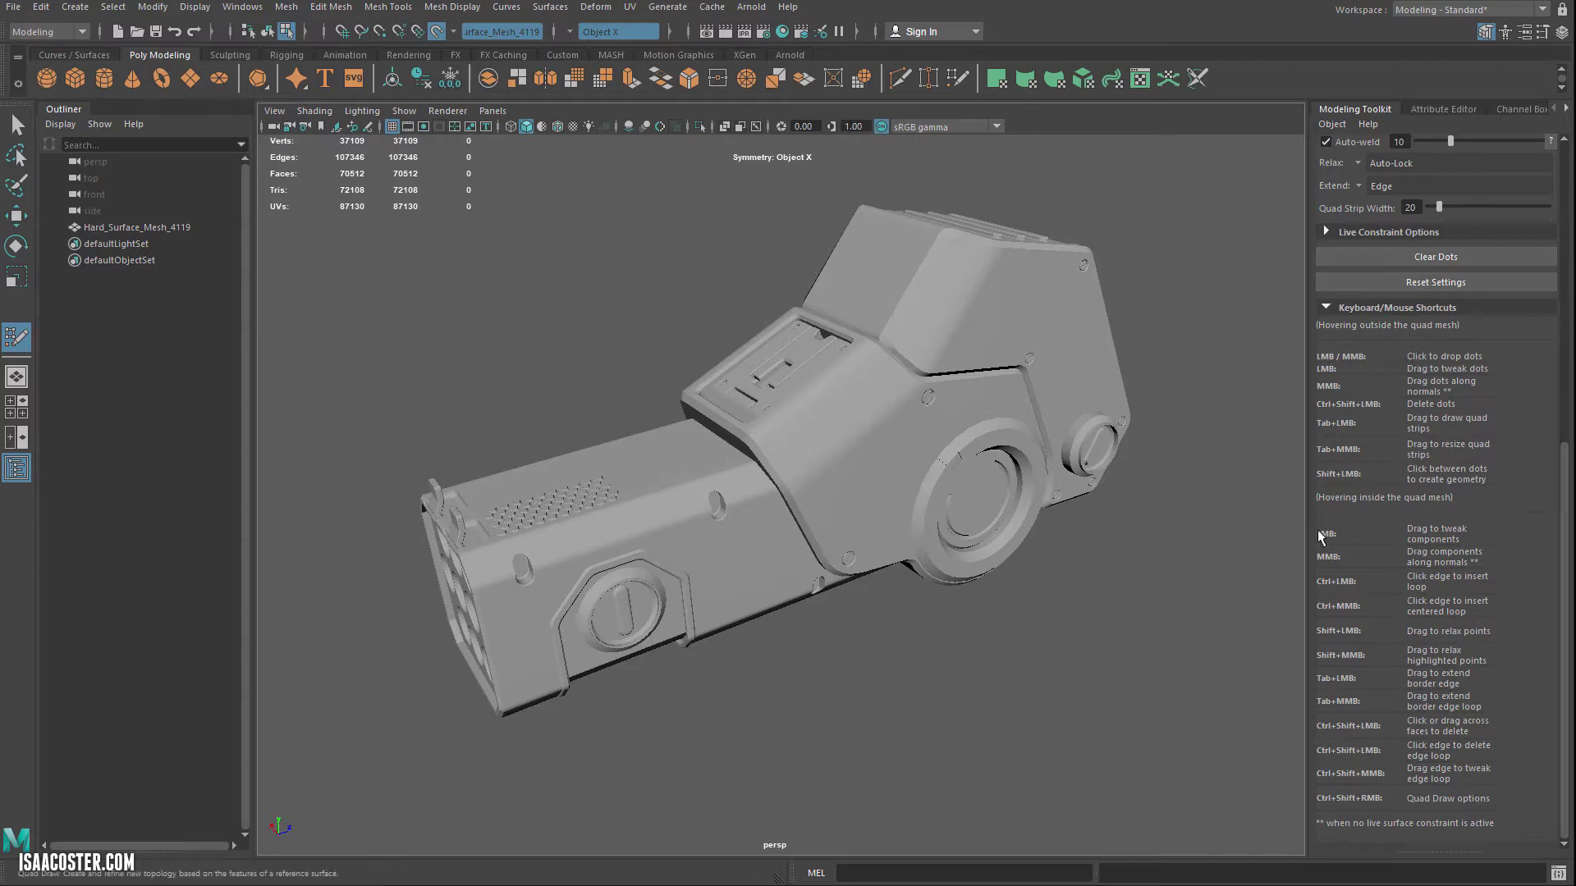
# - Drop Quad Draw dots on the body's top face beside the collar, try filling between them, and undo the fill
pyautogui.keyDown('alt'); pyautogui.moveTo(676, 505); pyautogui.dragTo(829, 517); pyautogui.keyUp('alt')
pyautogui.keyDown('alt'); pyautogui.moveTo(829, 517); pyautogui.dragTo(985, 624, button='right'); pyautogui.keyUp('alt')
pyautogui.click(669, 427)
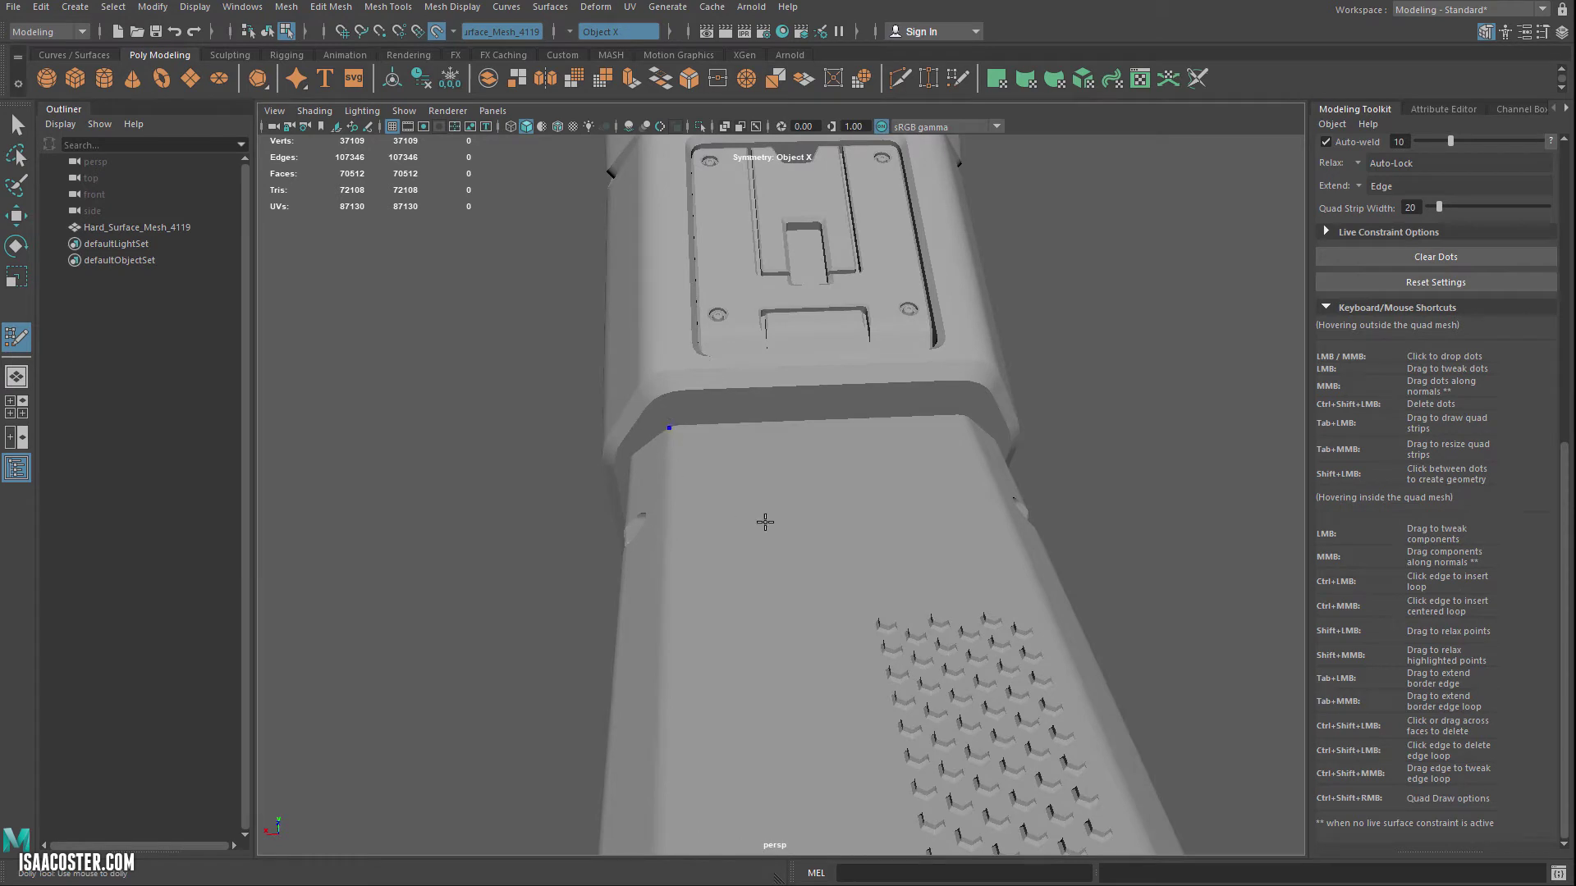
pyautogui.keyDown('alt'); pyautogui.moveTo(830, 436); pyautogui.dragTo(853, 555); pyautogui.keyUp('alt')
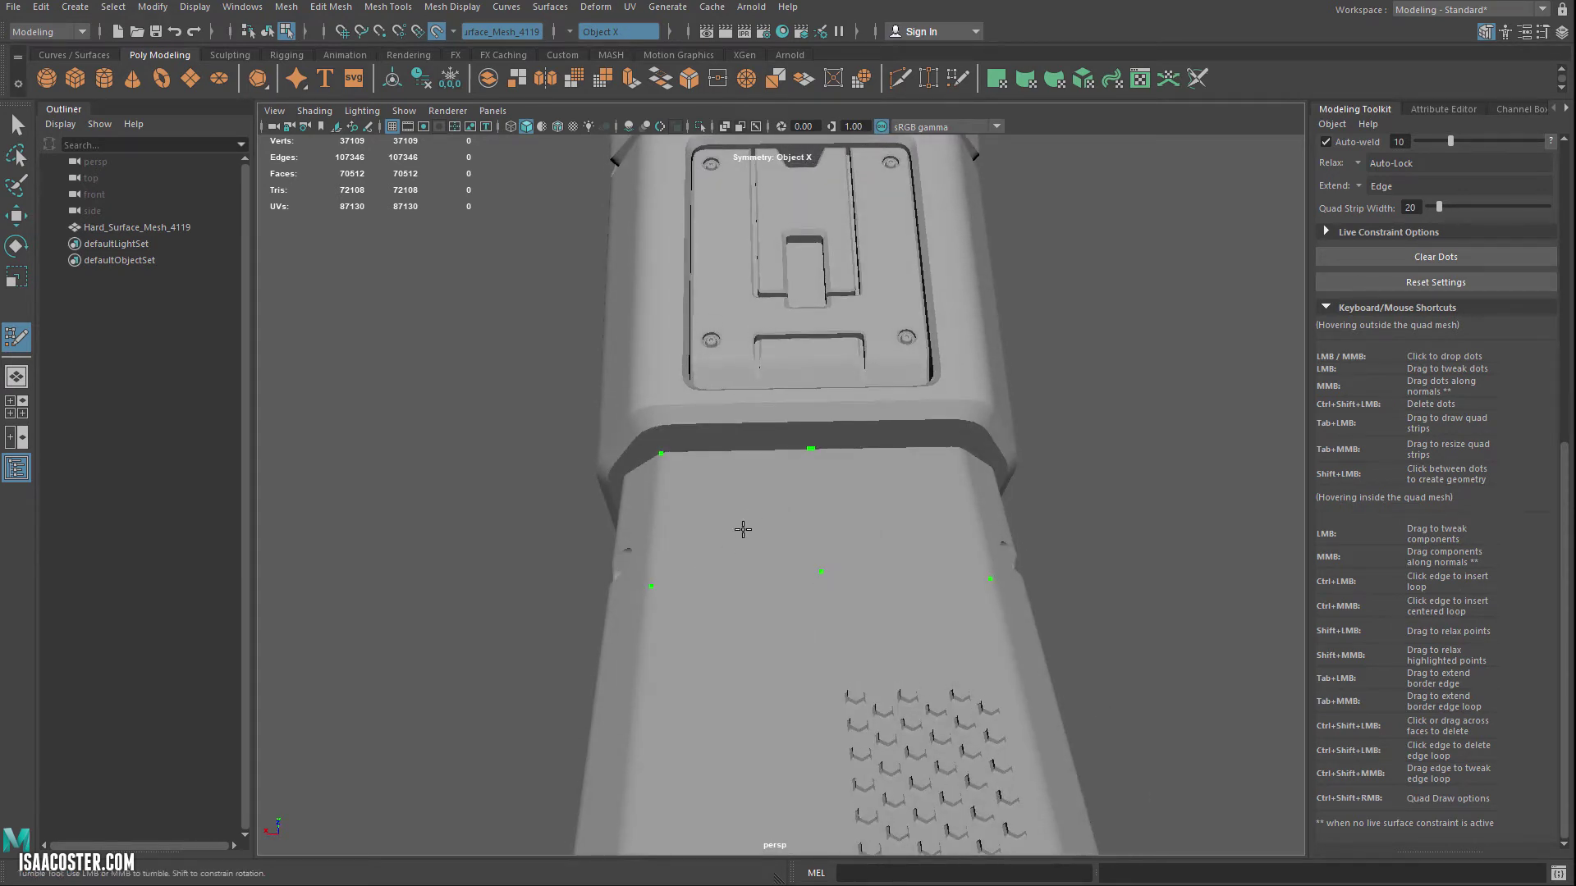
pyautogui.moveTo(925, 478)
pyautogui.keyDown('alt'); pyautogui.mouseDown()
pyautogui.moveTo(929, 446)
pyautogui.moveTo(788, 468)
pyautogui.moveTo(857, 413)
pyautogui.moveTo(823, 408)
pyautogui.mouseUp(); pyautogui.keyUp('alt')
pyautogui.keyDown('shift'); pyautogui.click(784, 493); pyautogui.keyUp('shift')
pyautogui.hotkey('ctrl', 'z')
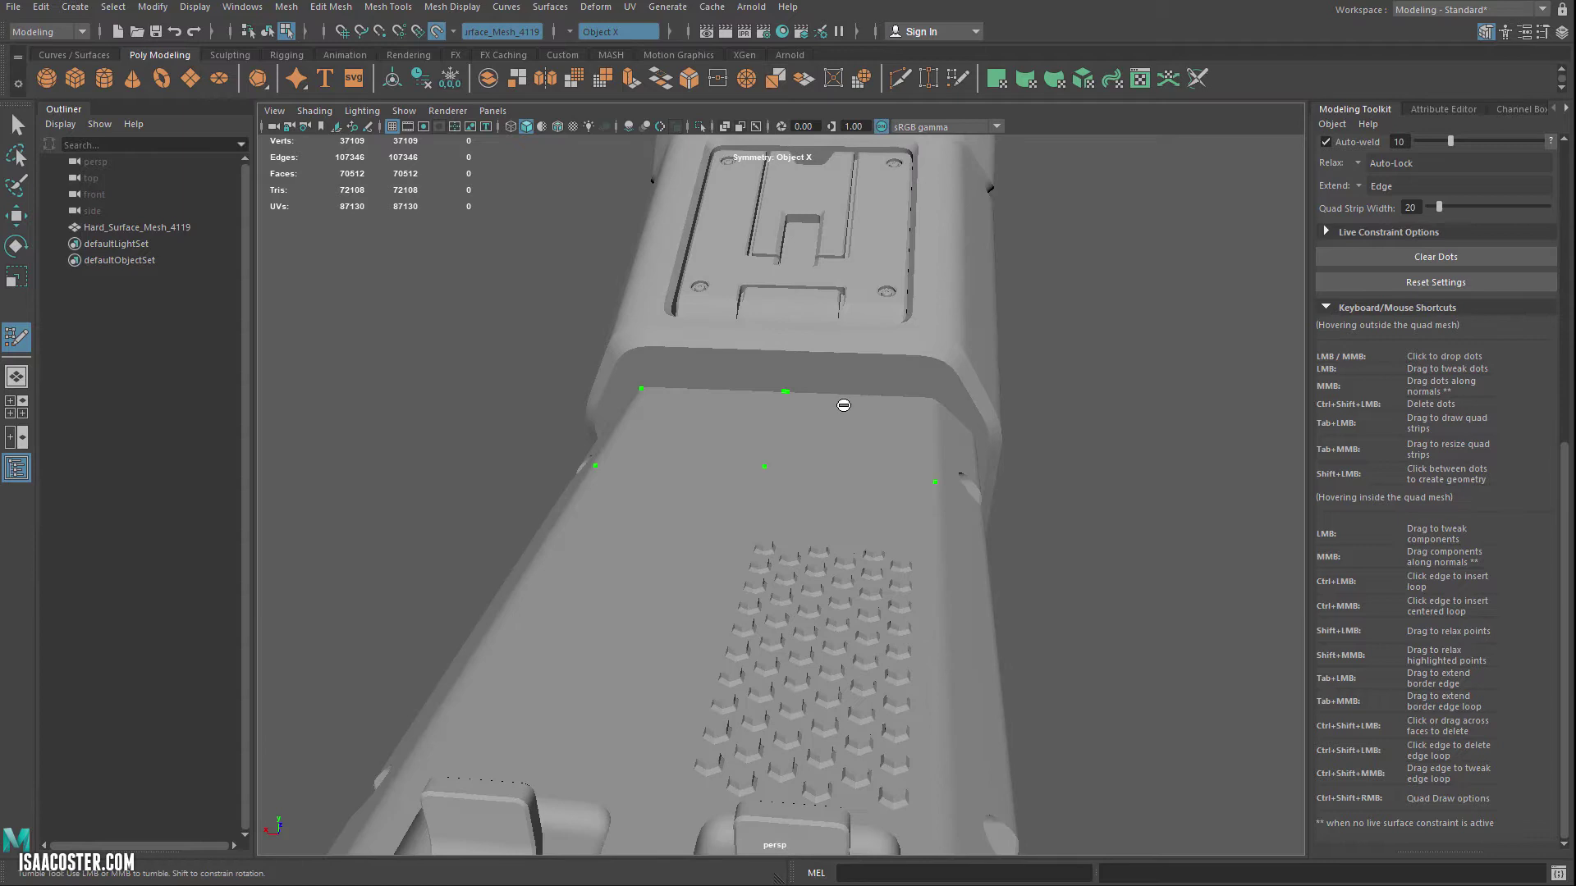
# - Remove the centre and collar dots, and place mirrored dots at the front corners and the collar corners of the top face
pyautogui.keyDown('alt'); pyautogui.moveTo(714, 447); pyautogui.dragTo(639, 530); pyautogui.keyUp('alt')
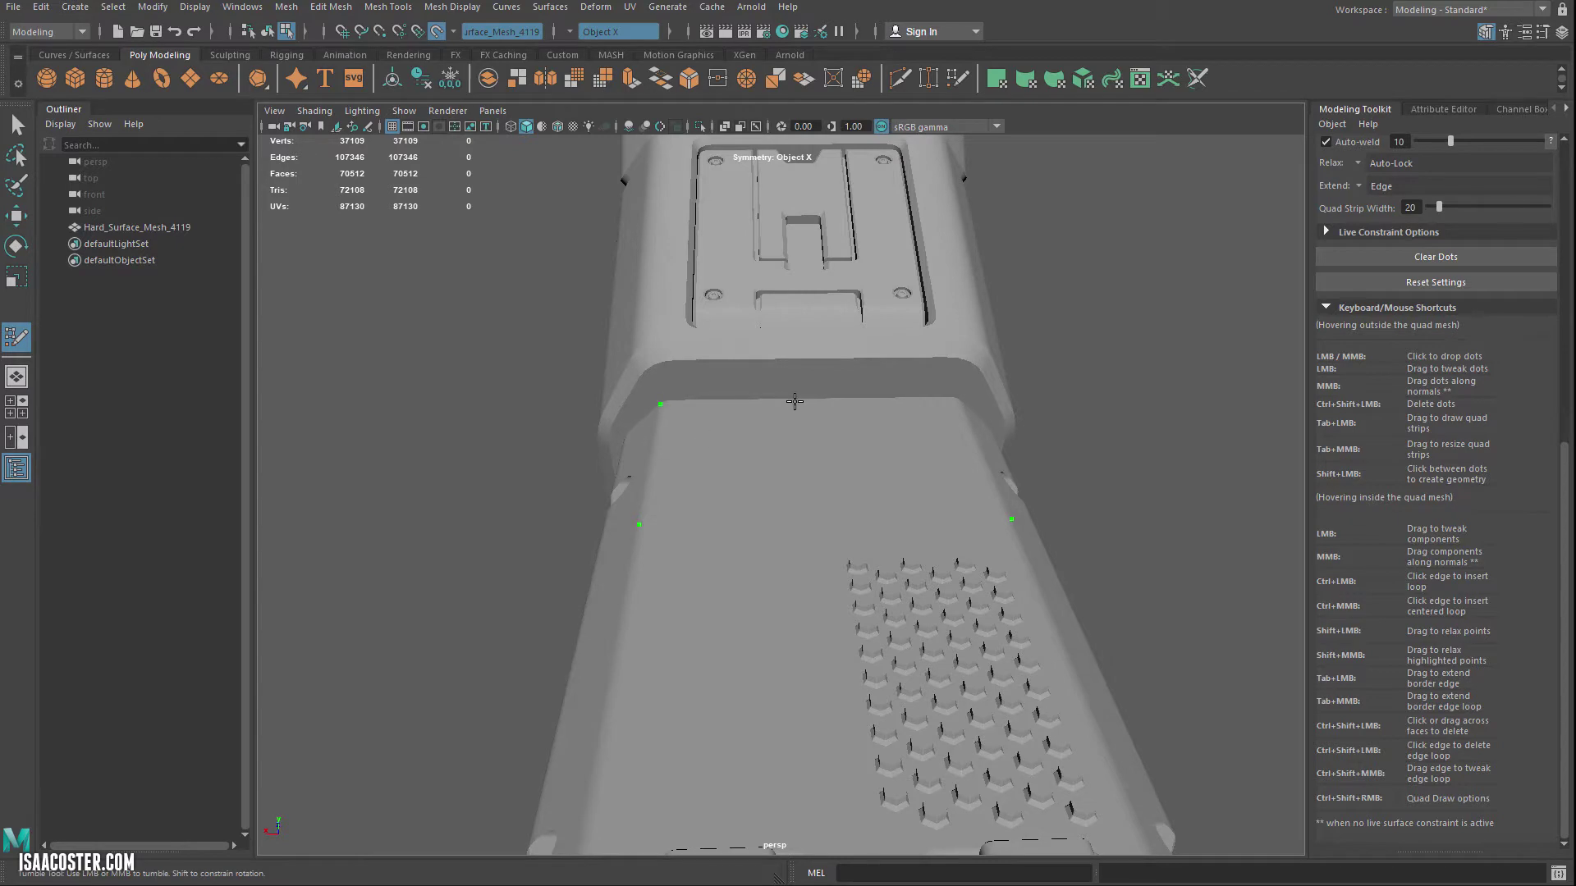
pyautogui.keyDown('alt'); pyautogui.moveTo(903, 436); pyautogui.dragTo(998, 364); pyautogui.keyUp('alt')
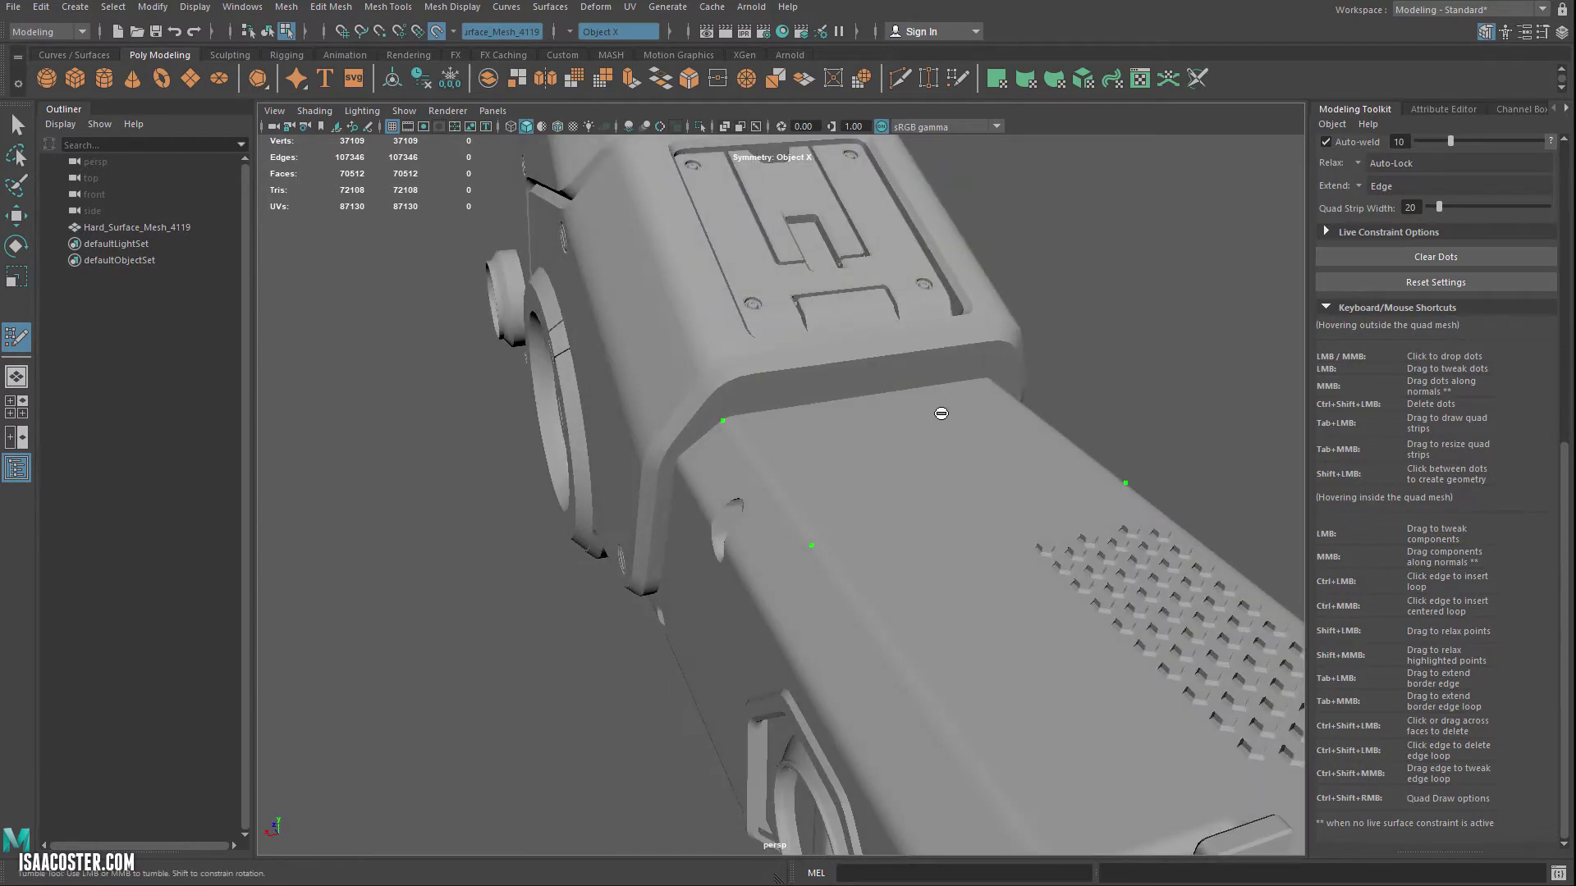
pyautogui.keyDown('alt'); pyautogui.moveTo(942, 414); pyautogui.dragTo(914, 451); pyautogui.keyUp('alt')
pyautogui.keyDown('alt'); pyautogui.moveTo(925, 475); pyautogui.dragTo(885, 495, button='right'); pyautogui.keyUp('alt')
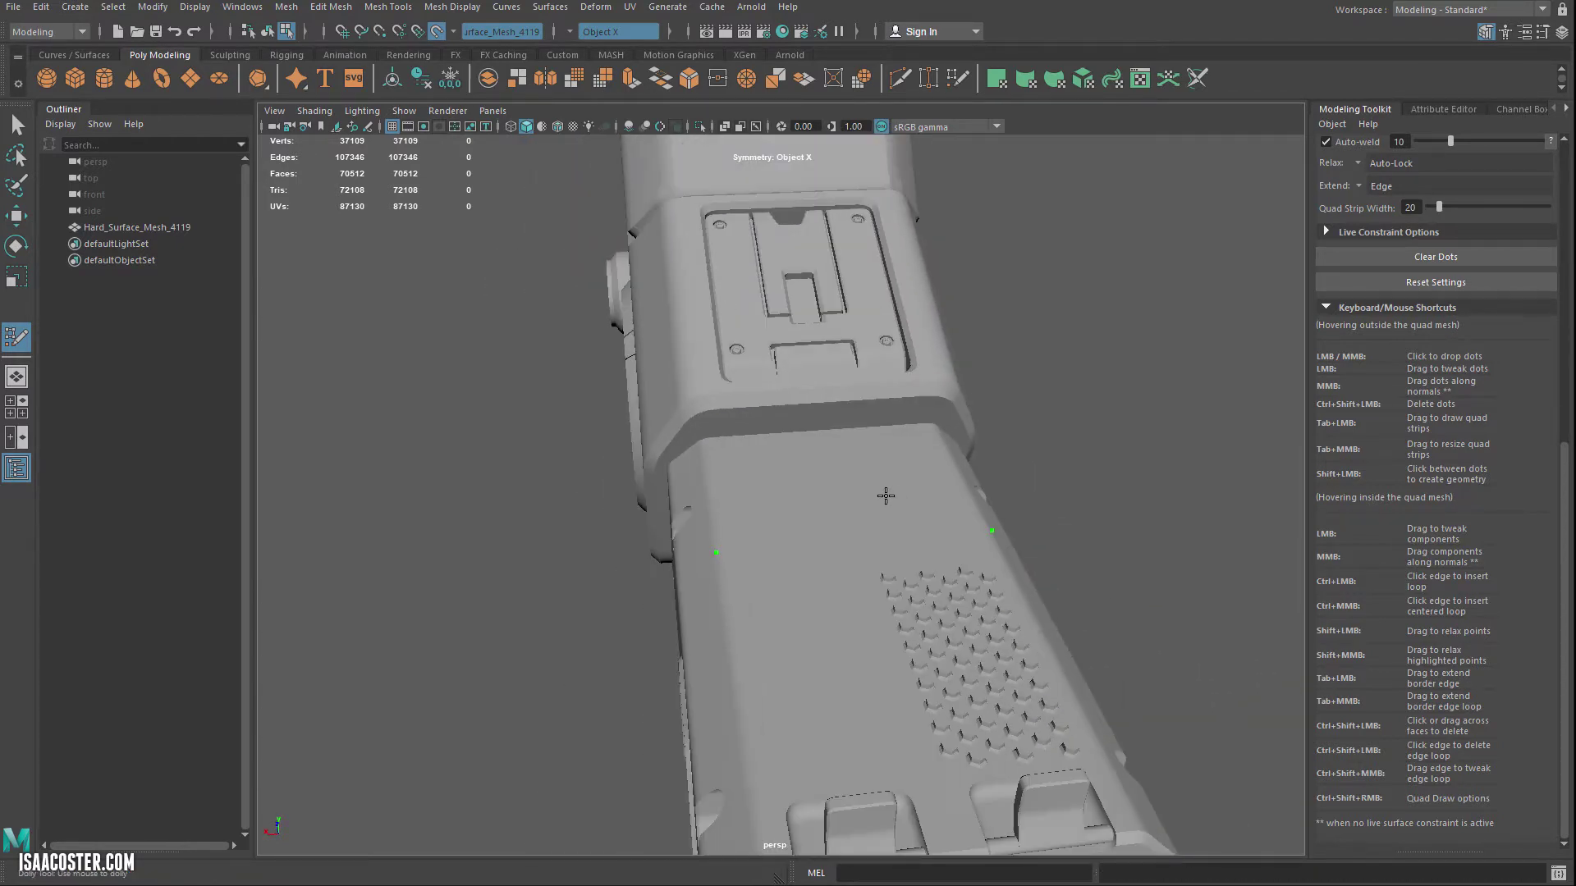
pyautogui.keyDown('alt'); pyautogui.moveTo(885, 495); pyautogui.dragTo(786, 494); pyautogui.keyUp('alt')
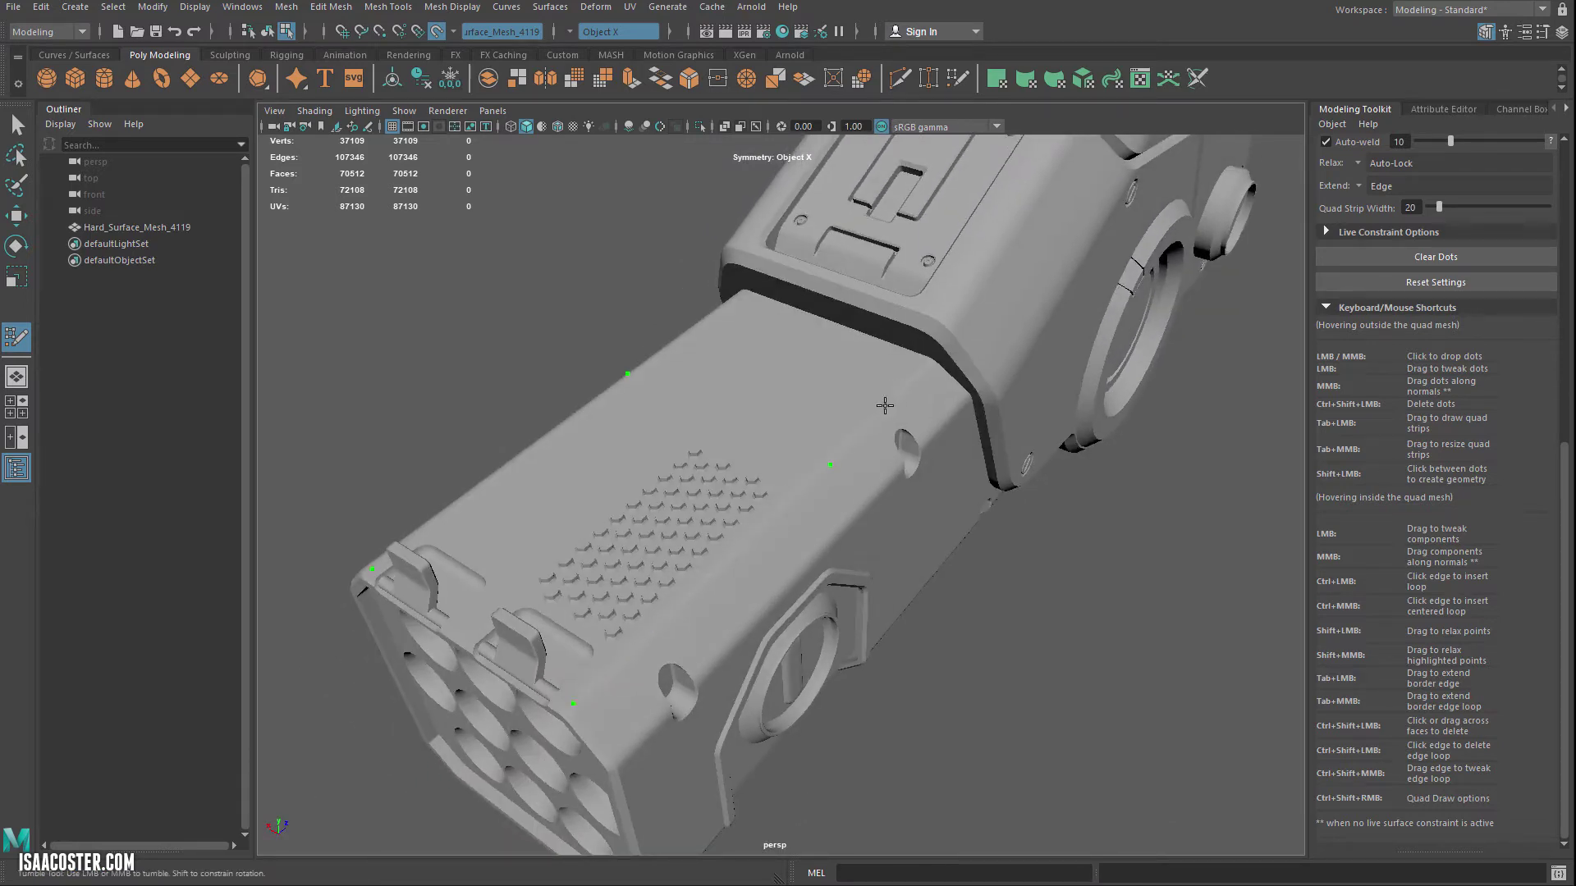
pyautogui.keyDown('alt'); pyautogui.moveTo(776, 375); pyautogui.dragTo(924, 396); pyautogui.keyUp('alt')
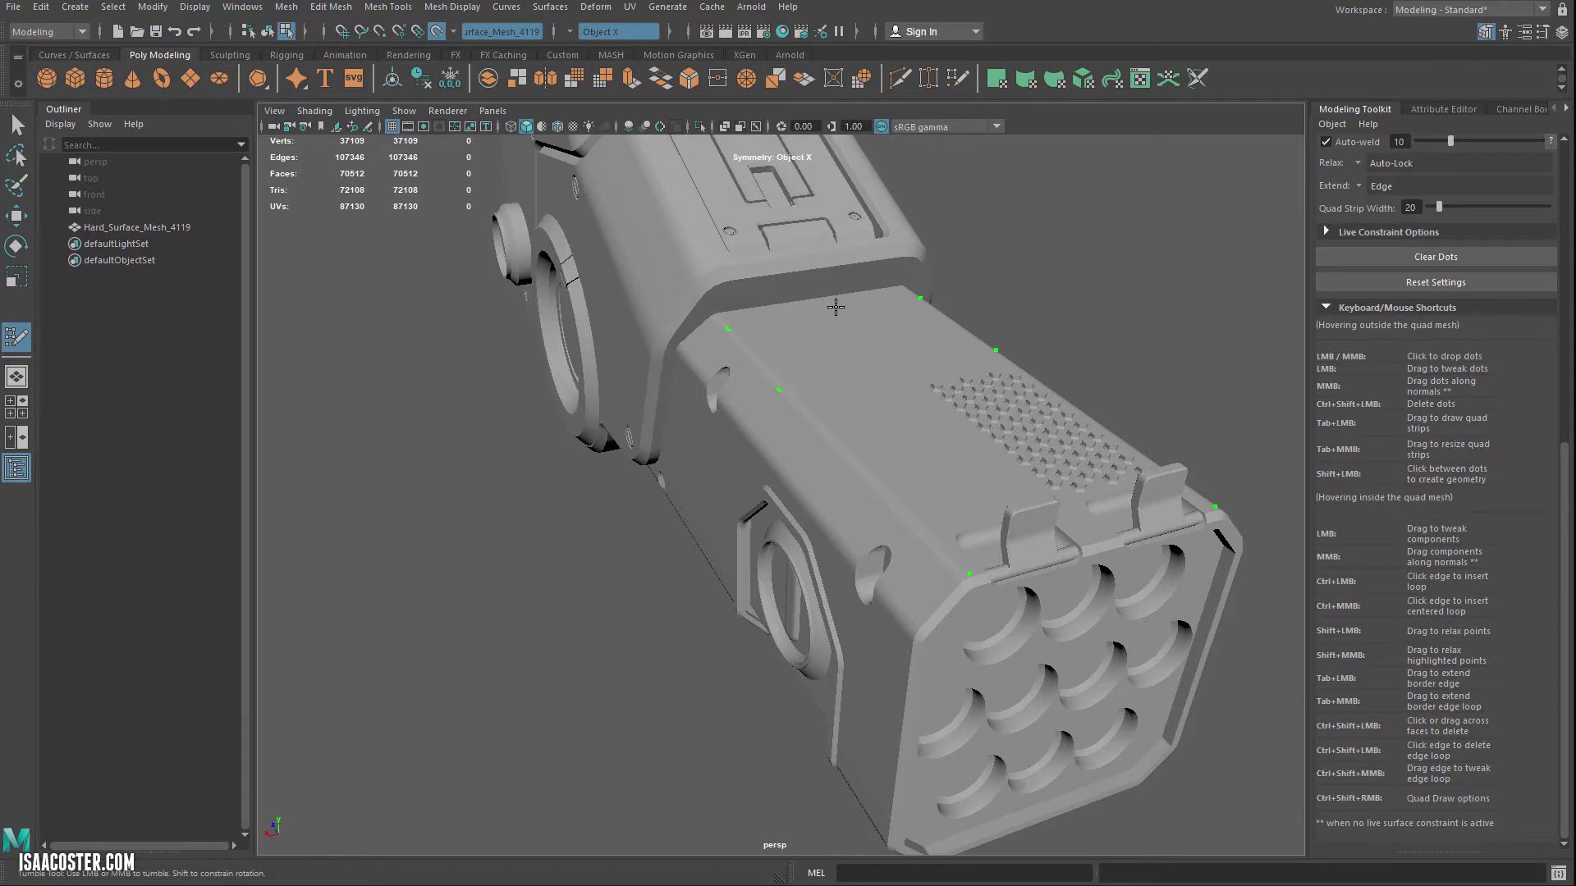
# - Add centre-line dots, delete the misplaced pair, and fill two mirrored quads on the top face beside the collar
pyautogui.keyDown('alt'); pyautogui.moveTo(834, 322); pyautogui.dragTo(840, 334); pyautogui.keyUp('alt')
pyautogui.keyDown('alt'); pyautogui.moveTo(841, 334); pyautogui.dragTo(865, 330, button='right'); pyautogui.keyUp('alt')
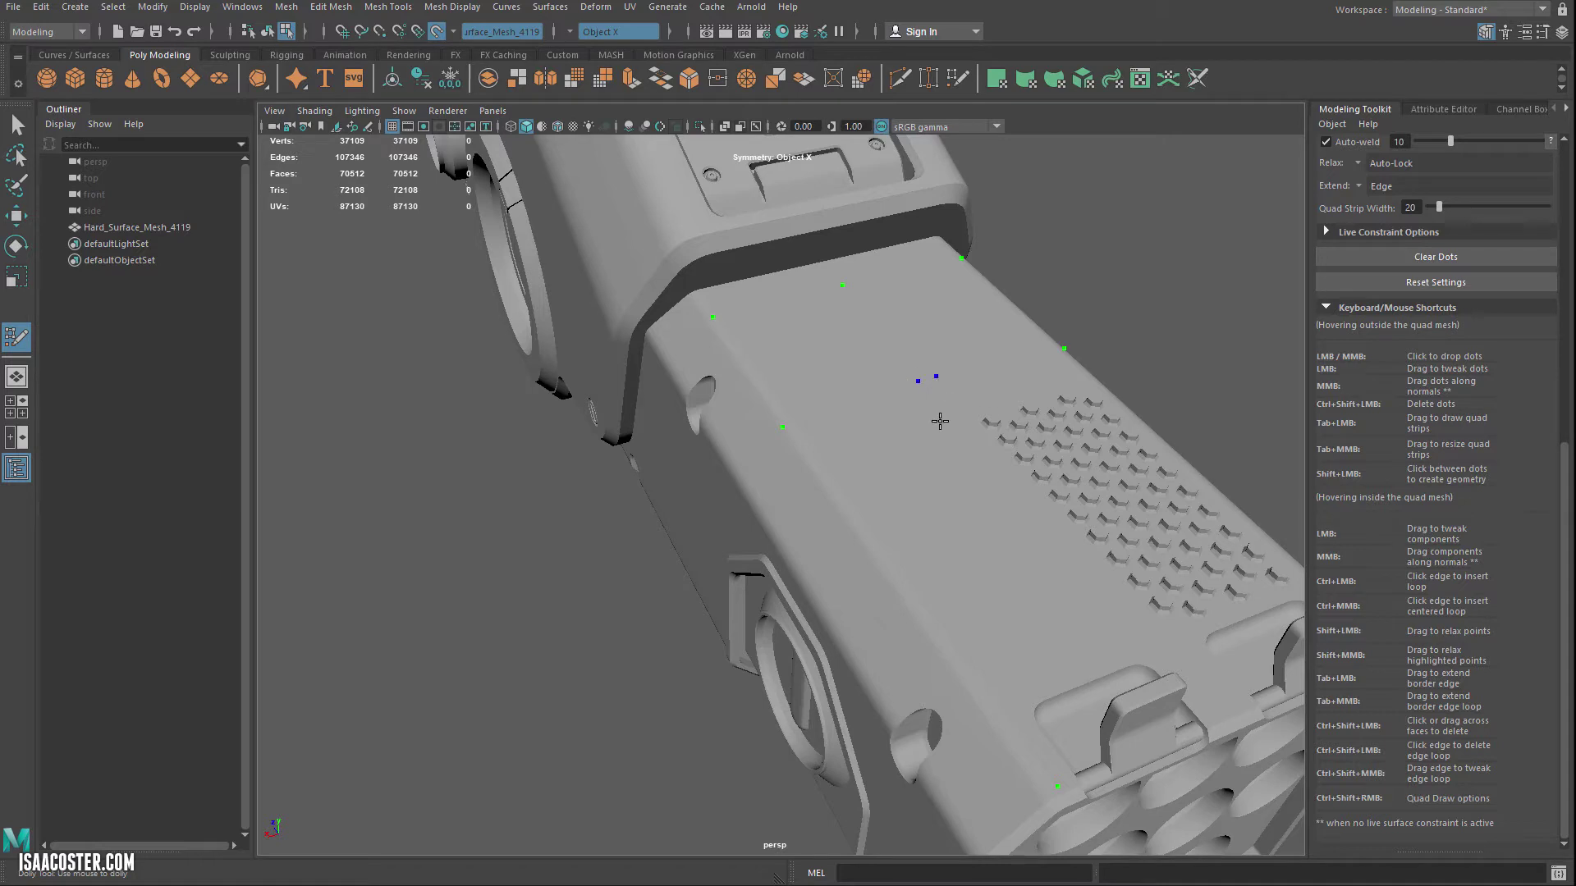
pyautogui.keyDown('ctrl'); pyautogui.keyDown('shift'); pyautogui.click(940, 387); pyautogui.keyUp('shift'); pyautogui.keyUp('ctrl')
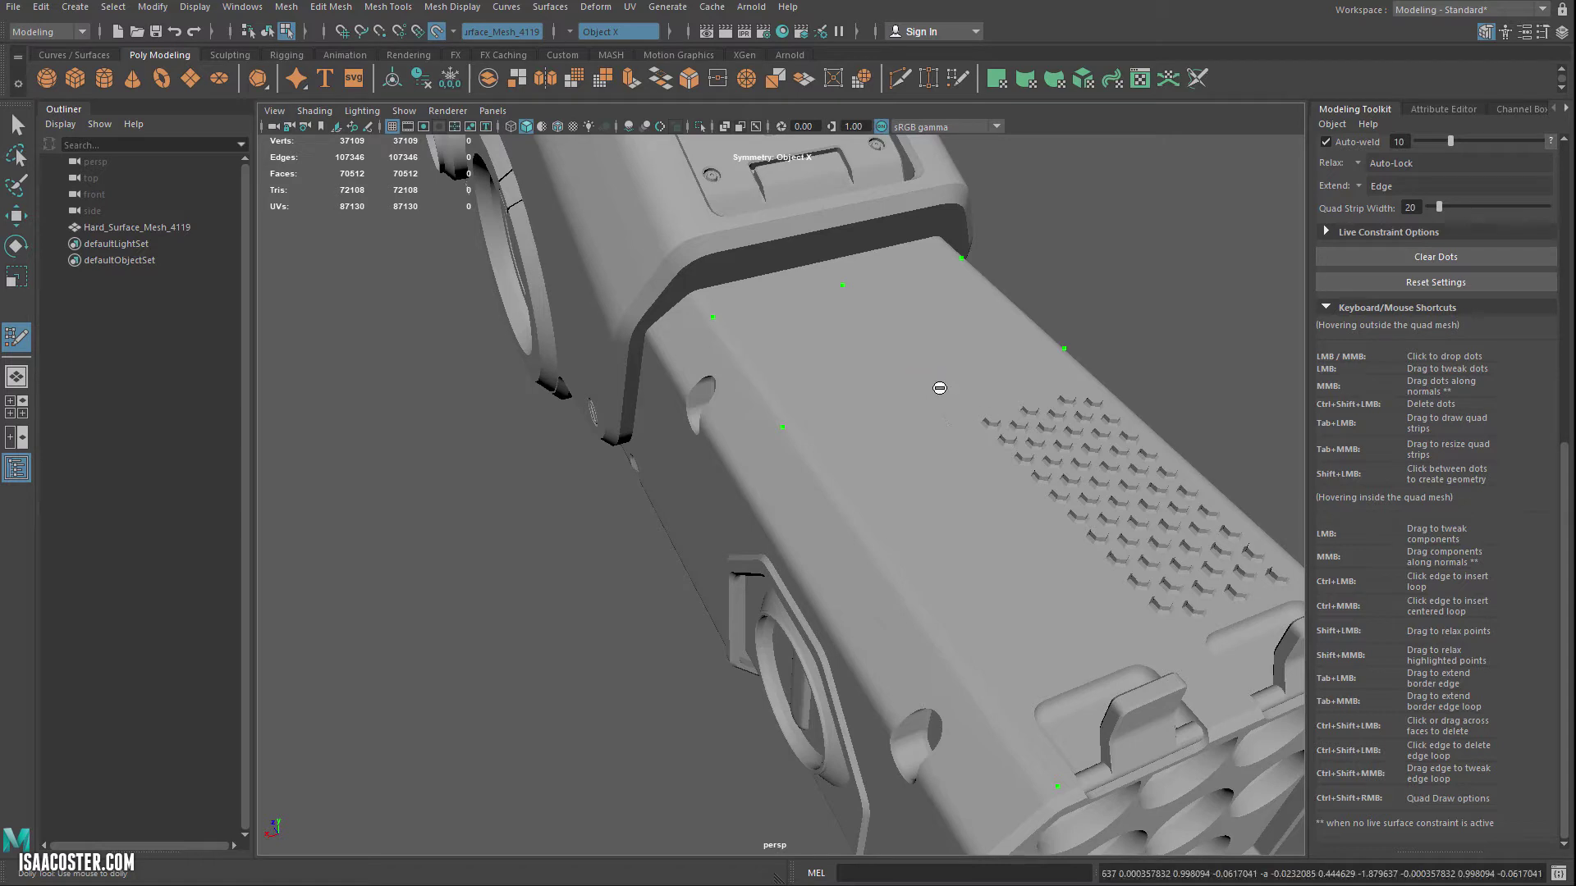
pyautogui.keyDown('shift'); pyautogui.click(810, 351); pyautogui.keyUp('shift')
pyautogui.keyDown('alt'); pyautogui.moveTo(904, 460); pyautogui.dragTo(867, 465); pyautogui.keyUp('alt')
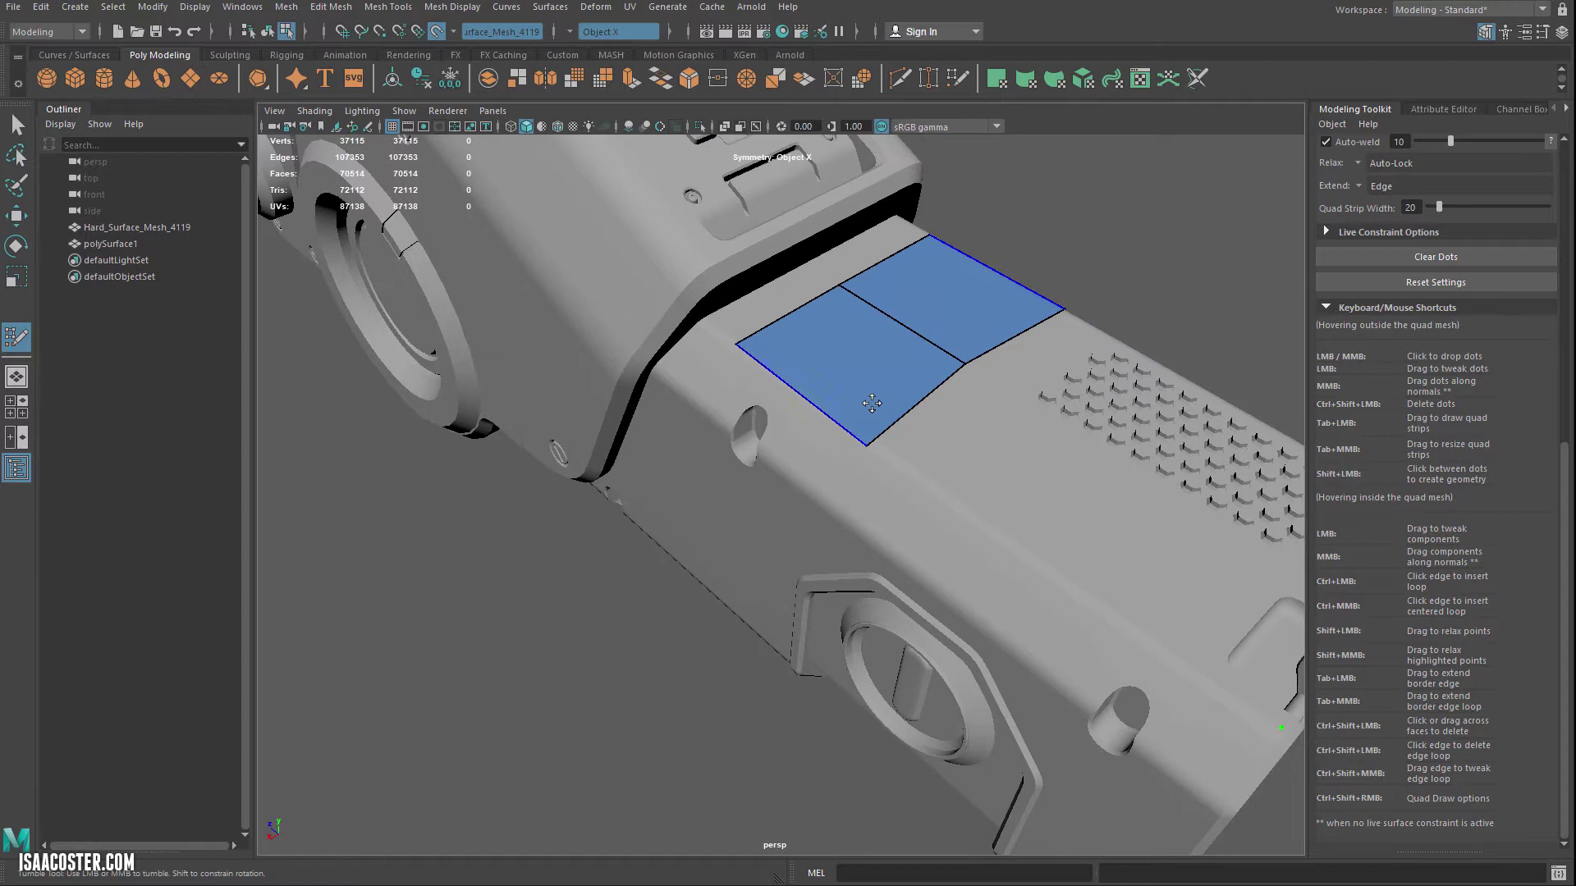
# - Tweak the quads' corner and centre vertices so their rear edge follows the collar seam
pyautogui.keyDown('alt'); pyautogui.moveTo(968, 475); pyautogui.dragTo(938, 502); pyautogui.keyUp('alt')
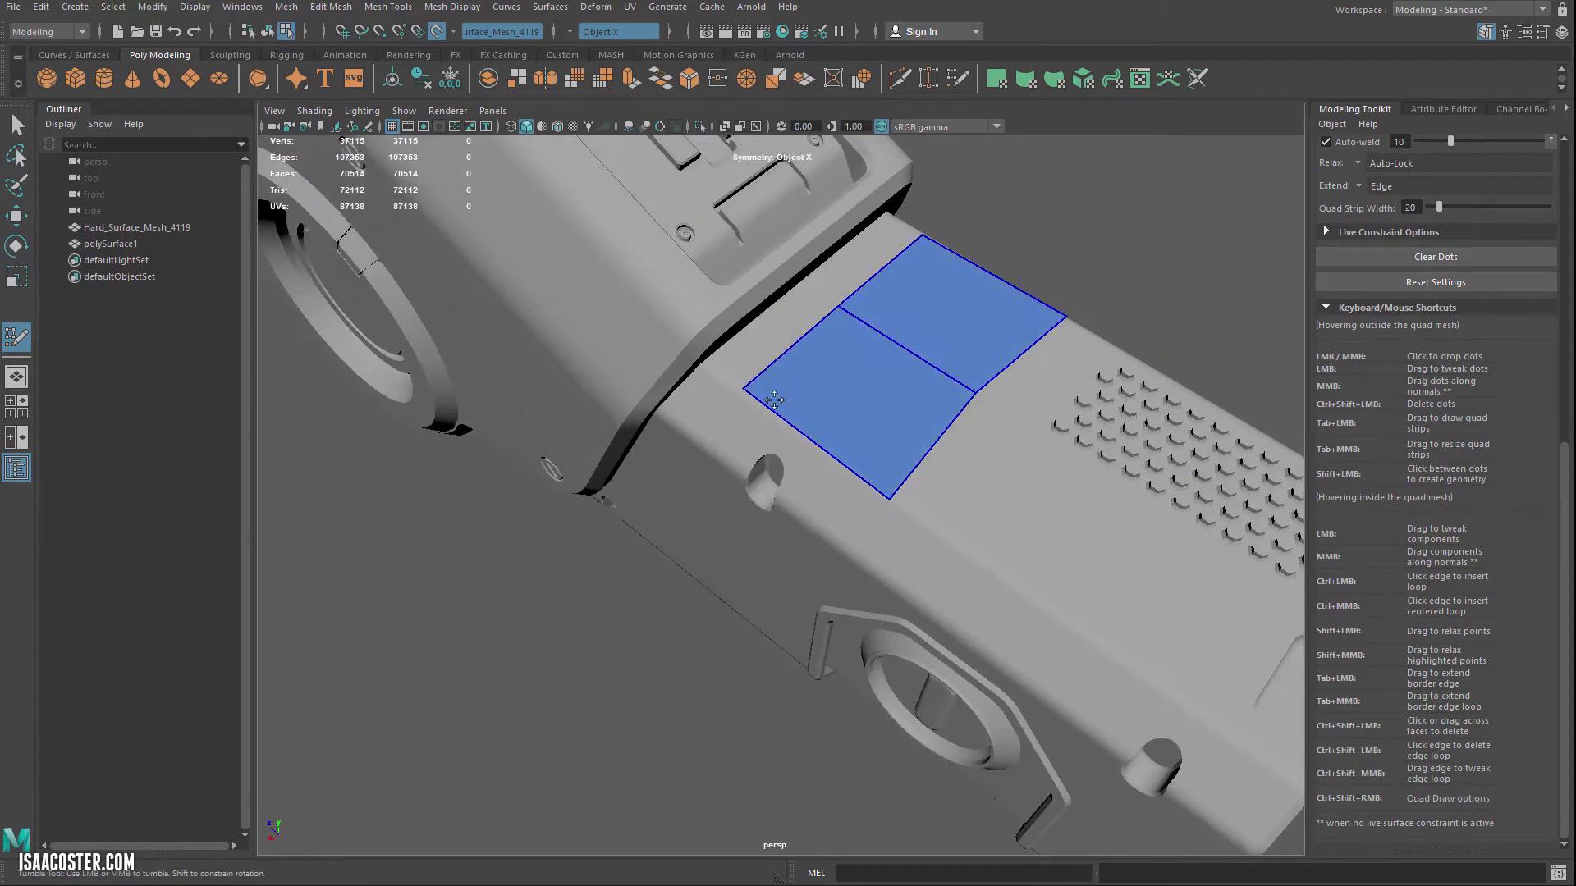
pyautogui.moveTo(746, 388)
pyautogui.mouseDown()
pyautogui.moveTo(701, 361)
pyautogui.moveTo(727, 369)
pyautogui.mouseUp()
pyautogui.scroll(4, 727, 369)
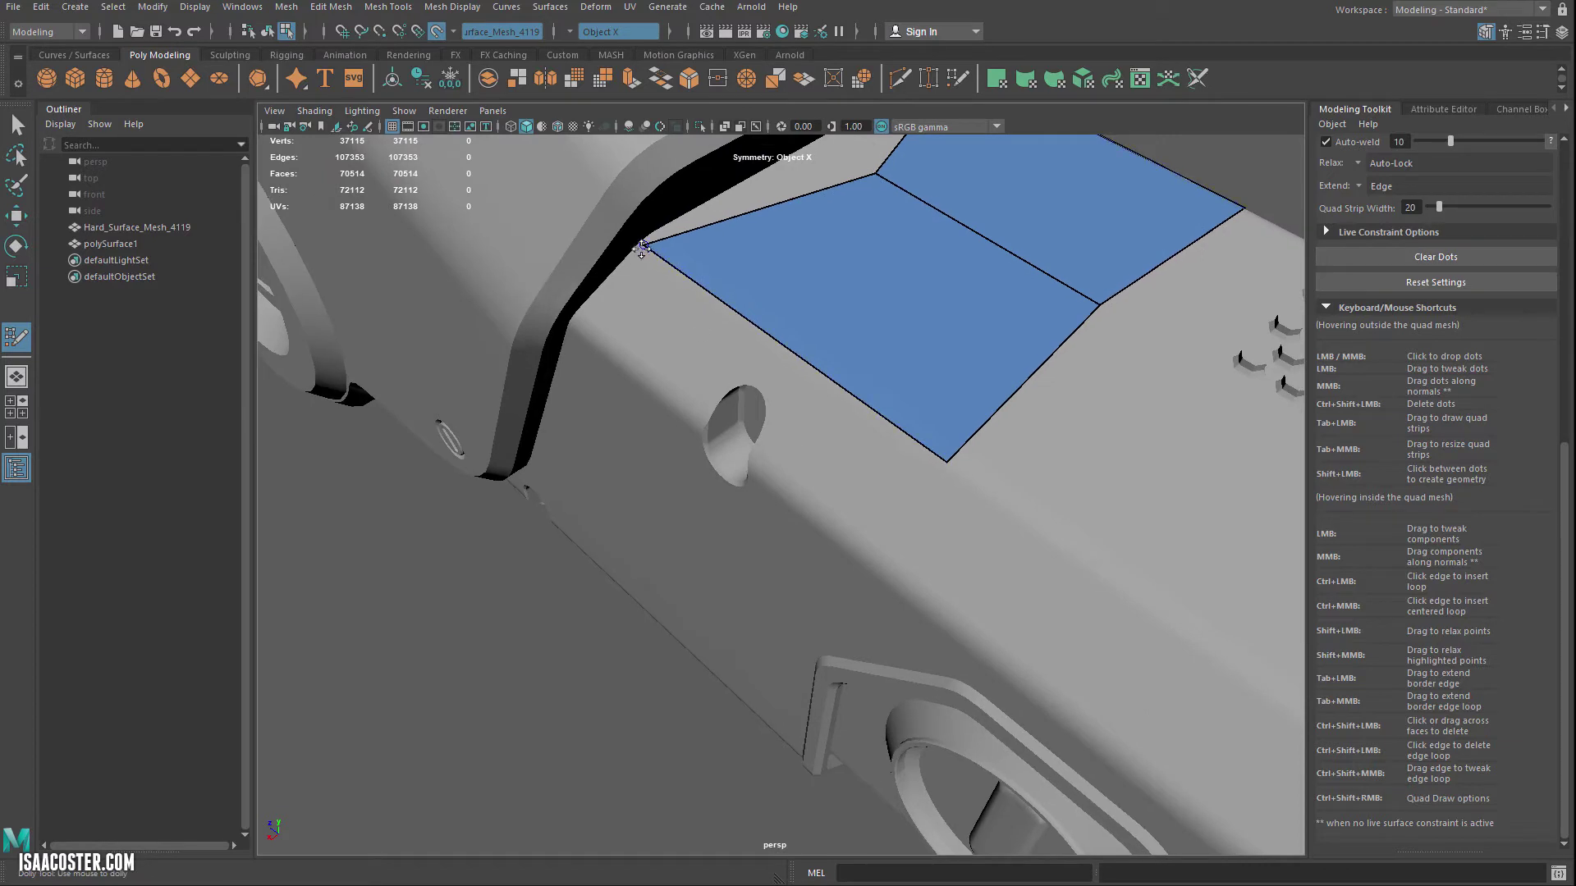
pyautogui.moveTo(643, 248); pyautogui.dragTo(640, 242)
pyautogui.keyDown('alt'); pyautogui.moveTo(738, 243); pyautogui.dragTo(880, 199, button='middle'); pyautogui.keyUp('alt')
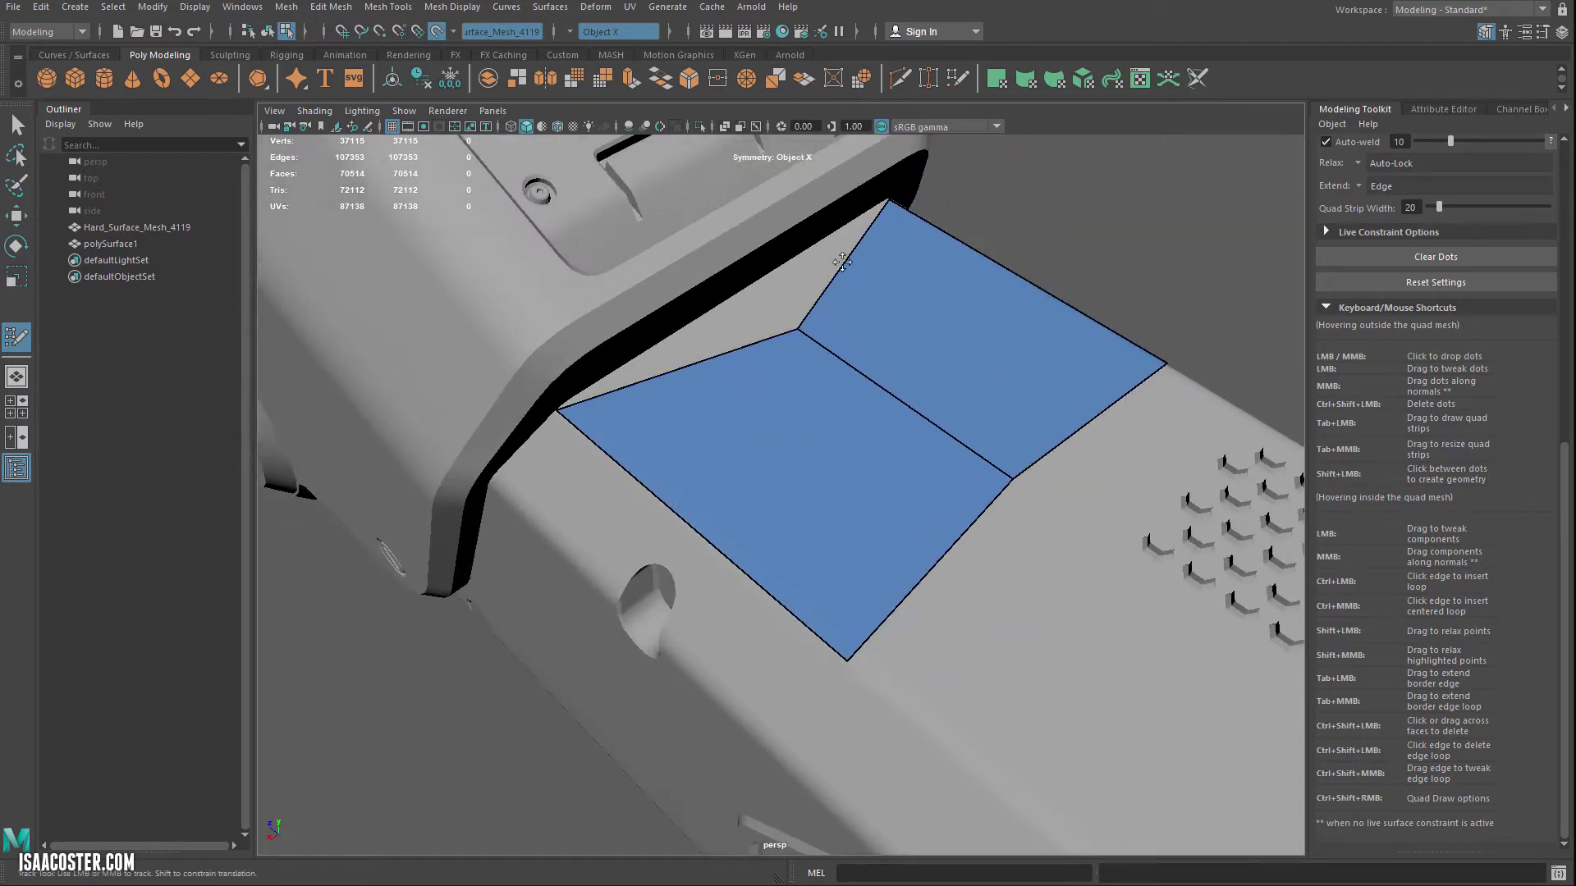
pyautogui.moveTo(797, 330)
pyautogui.mouseDown()
pyautogui.moveTo(743, 275)
pyautogui.moveTo(781, 327)
pyautogui.moveTo(924, 406)
pyautogui.mouseUp()
pyautogui.moveTo(1097, 467); pyautogui.dragTo(1079, 445)
pyautogui.keyDown('alt'); pyautogui.moveTo(1120, 443); pyautogui.dragTo(1040, 396, button='right'); pyautogui.keyUp('alt')
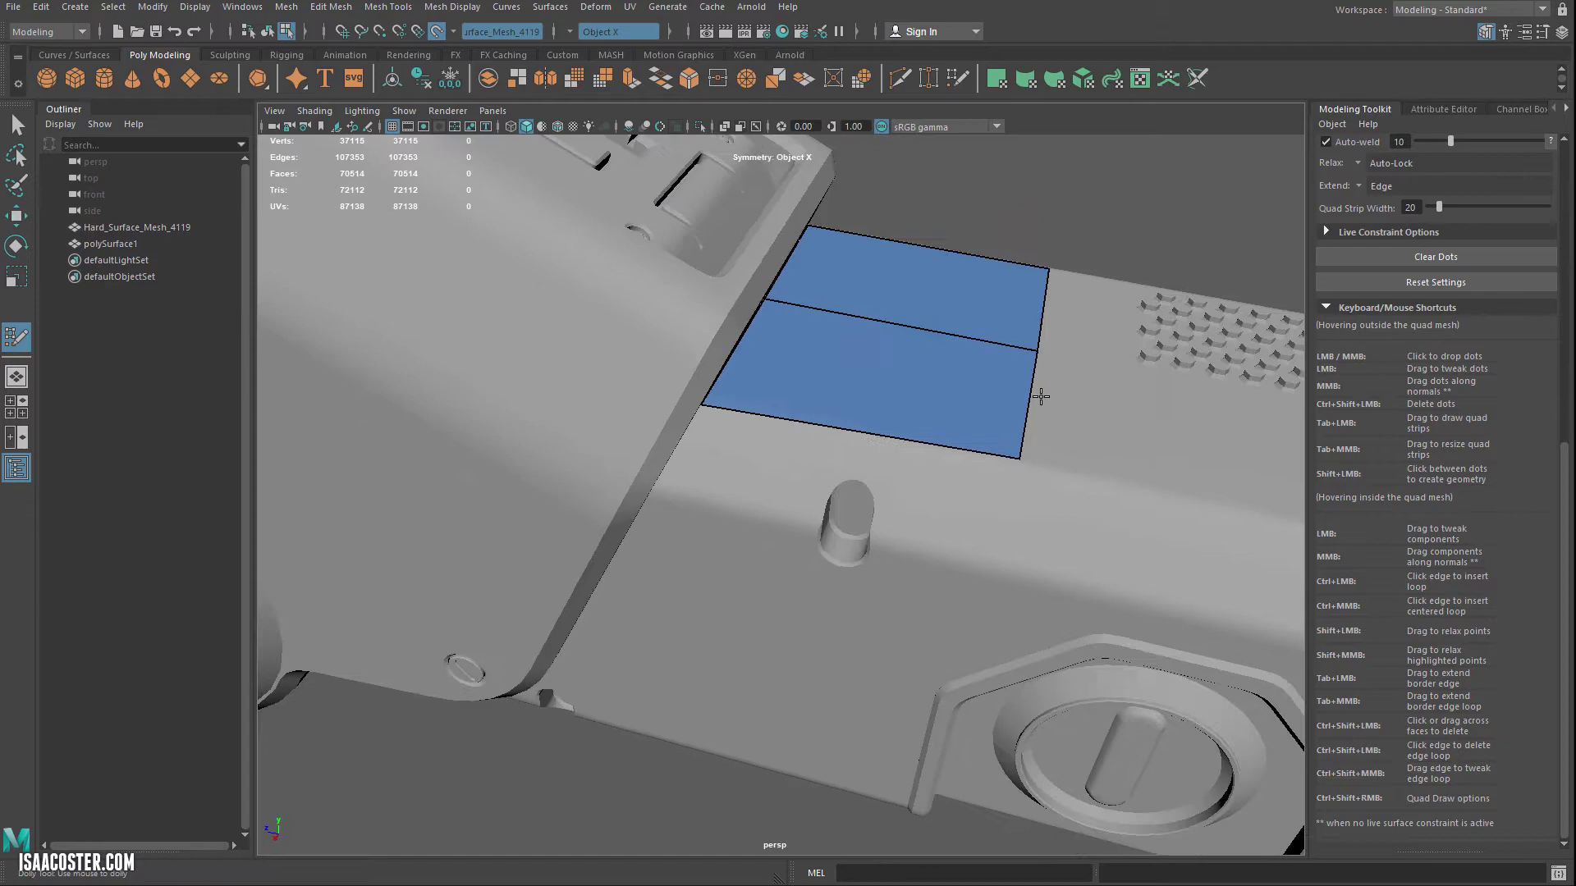
# - Move the front corner and centre vertices of the two quads to straighten their front edge across the top face
pyautogui.keyDown('alt'); pyautogui.moveTo(1040, 397); pyautogui.dragTo(928, 345); pyautogui.keyUp('alt')
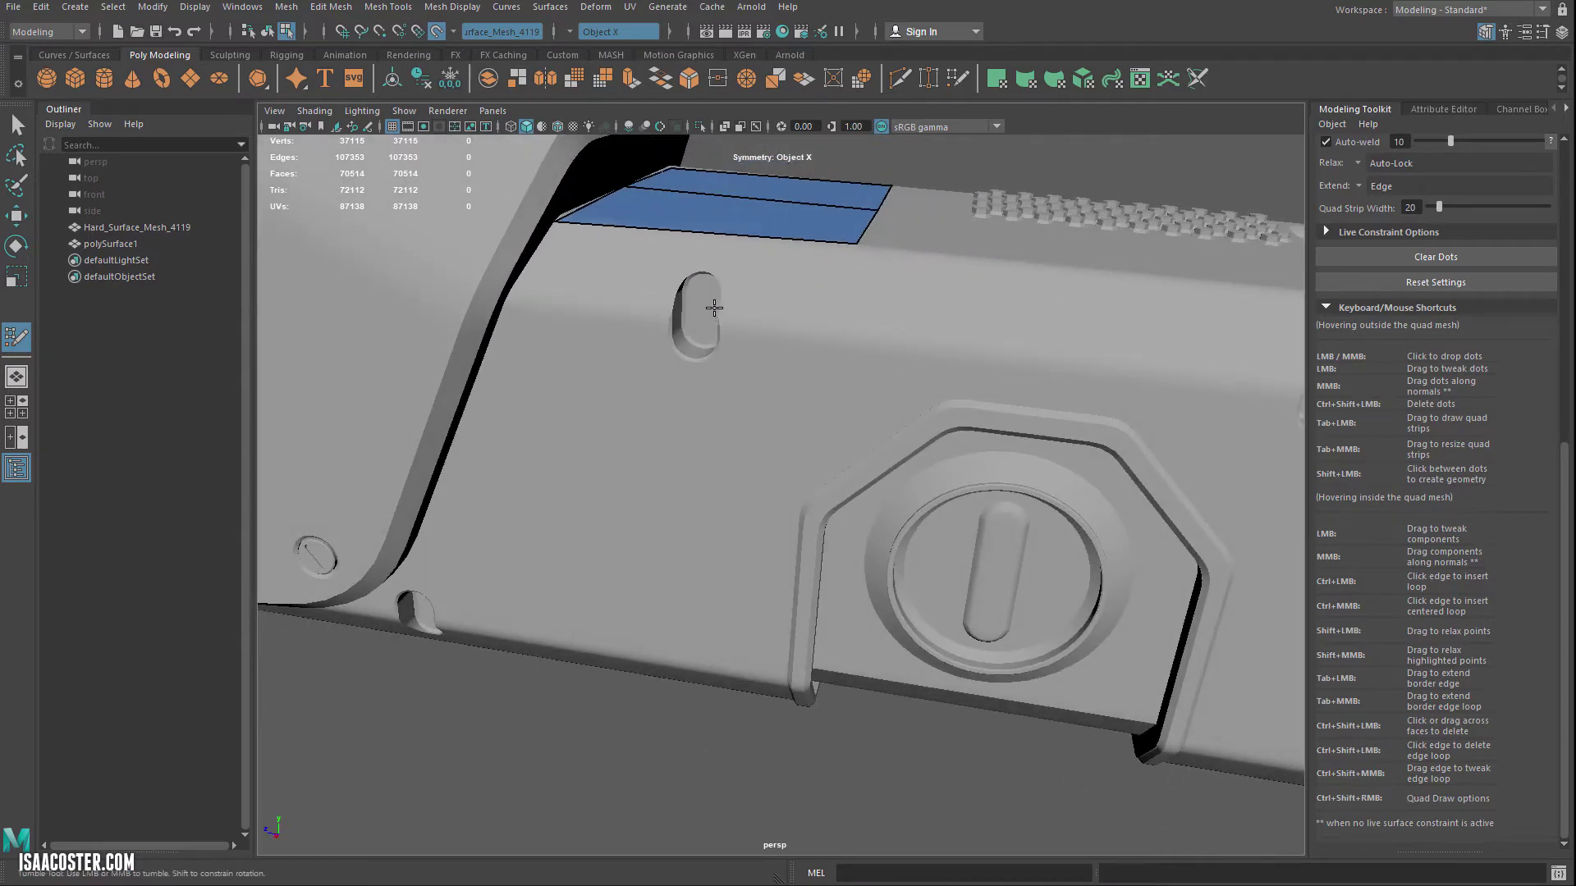
pyautogui.keyDown('alt'); pyautogui.moveTo(833, 448); pyautogui.dragTo(1109, 548); pyautogui.keyUp('alt')
pyautogui.keyDown('alt'); pyautogui.moveTo(1109, 548); pyautogui.dragTo(1024, 619, button='middle'); pyautogui.keyUp('alt')
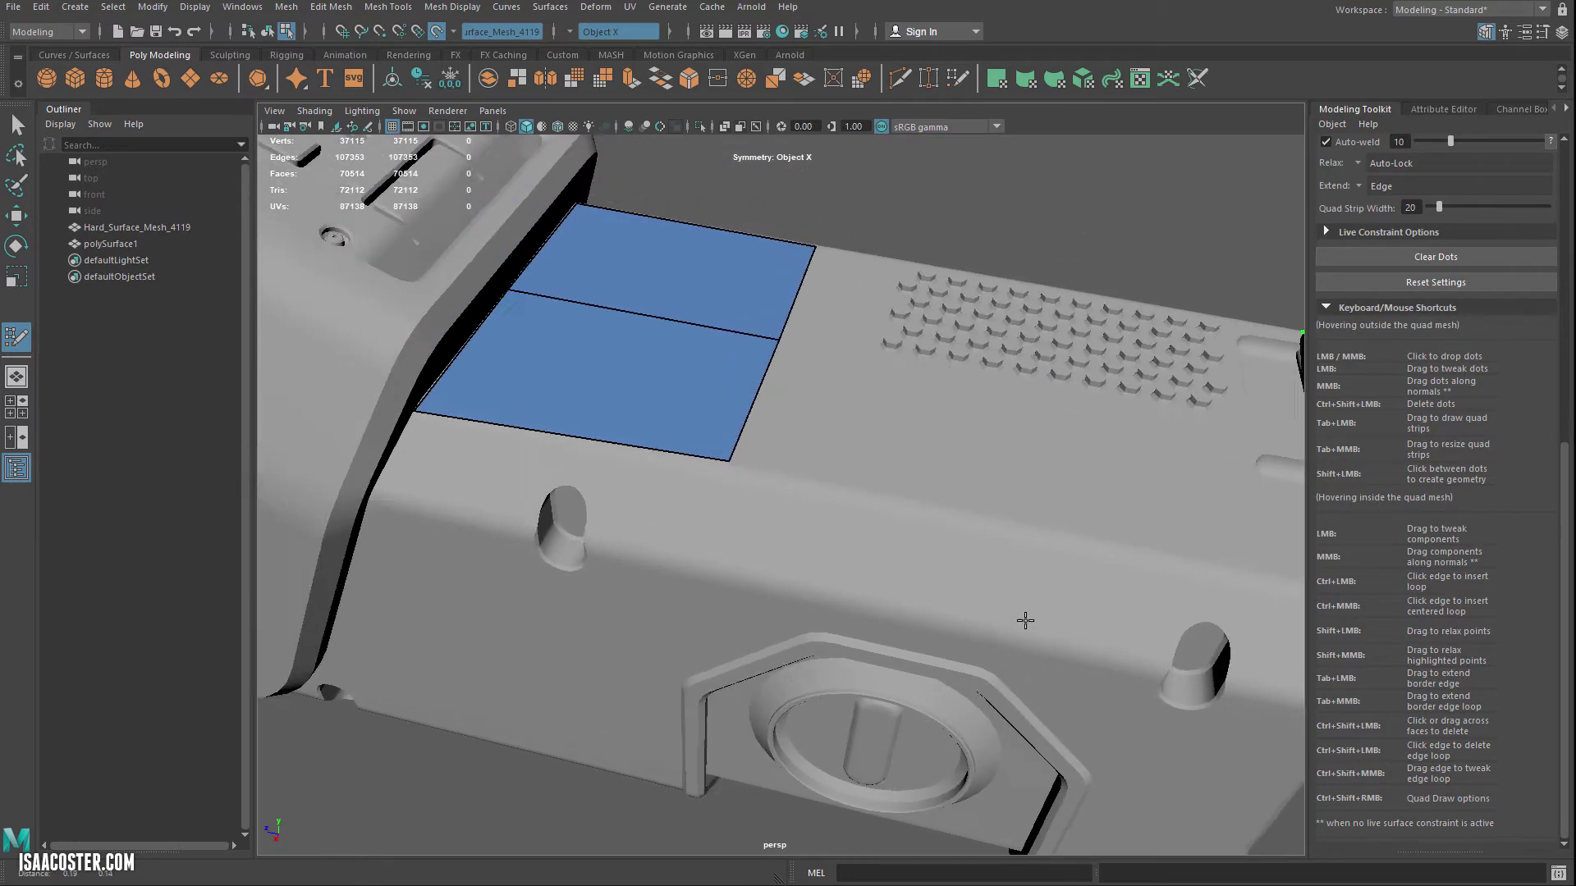
pyautogui.keyDown('alt'); pyautogui.moveTo(1023, 619); pyautogui.dragTo(950, 632); pyautogui.keyUp('alt')
pyautogui.keyDown('alt'); pyautogui.moveTo(863, 666); pyautogui.dragTo(881, 639, button='middle'); pyautogui.keyUp('alt')
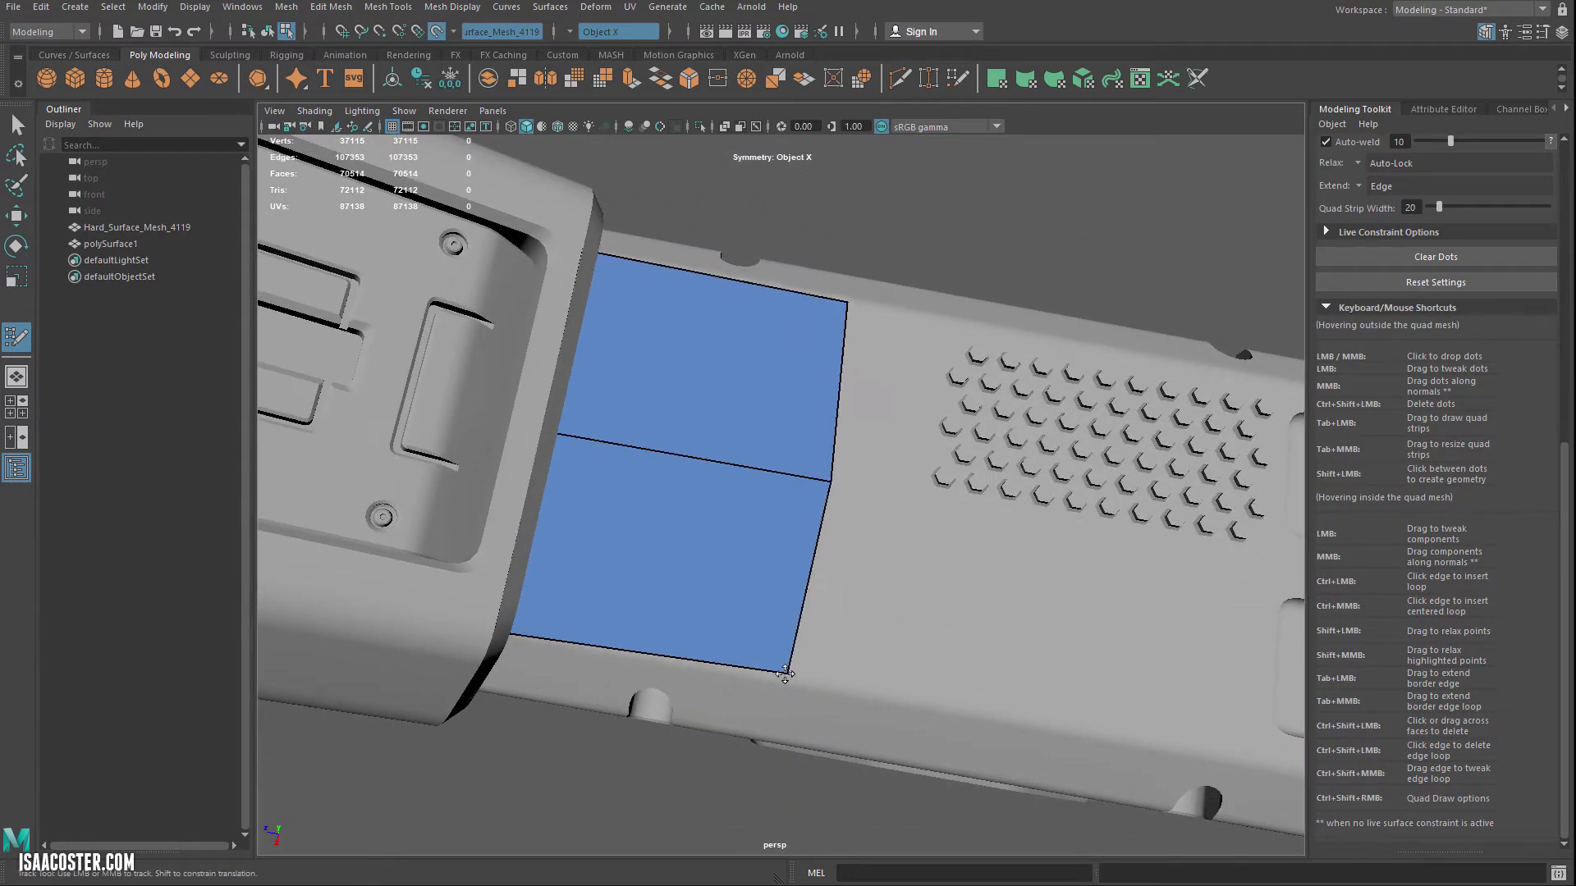
pyautogui.moveTo(800, 670); pyautogui.dragTo(777, 679)
pyautogui.moveTo(829, 481); pyautogui.dragTo(809, 484)
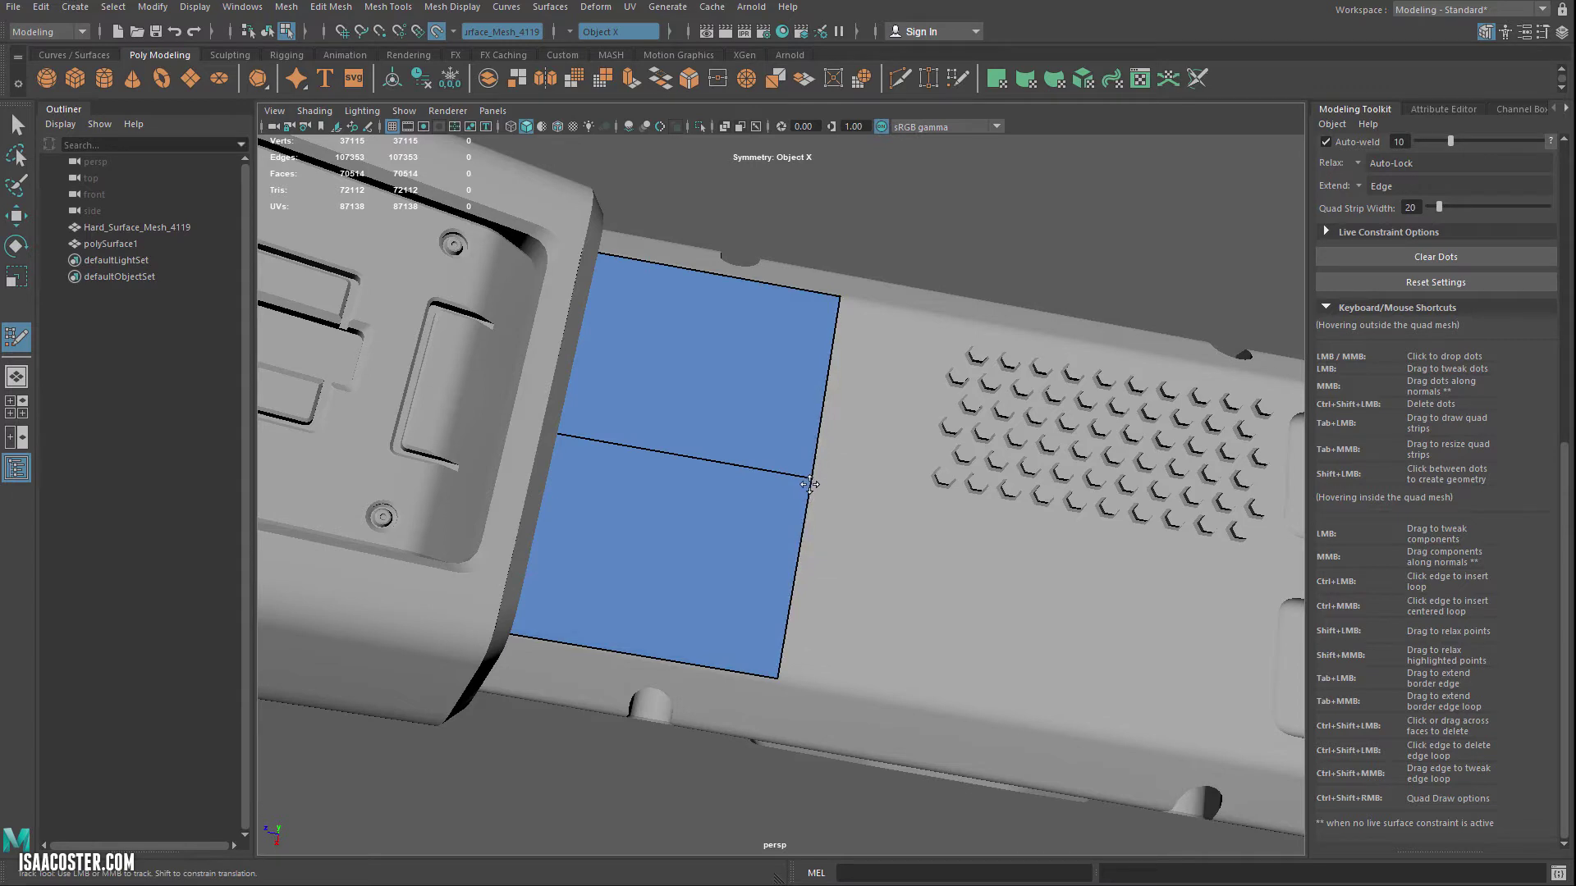
# - Replace the misplaced centre dot on the top face and fill the next mirrored pair of quads across the hexagon pattern
pyautogui.keyDown('alt'); pyautogui.moveTo(886, 563); pyautogui.dragTo(778, 471); pyautogui.keyUp('alt')
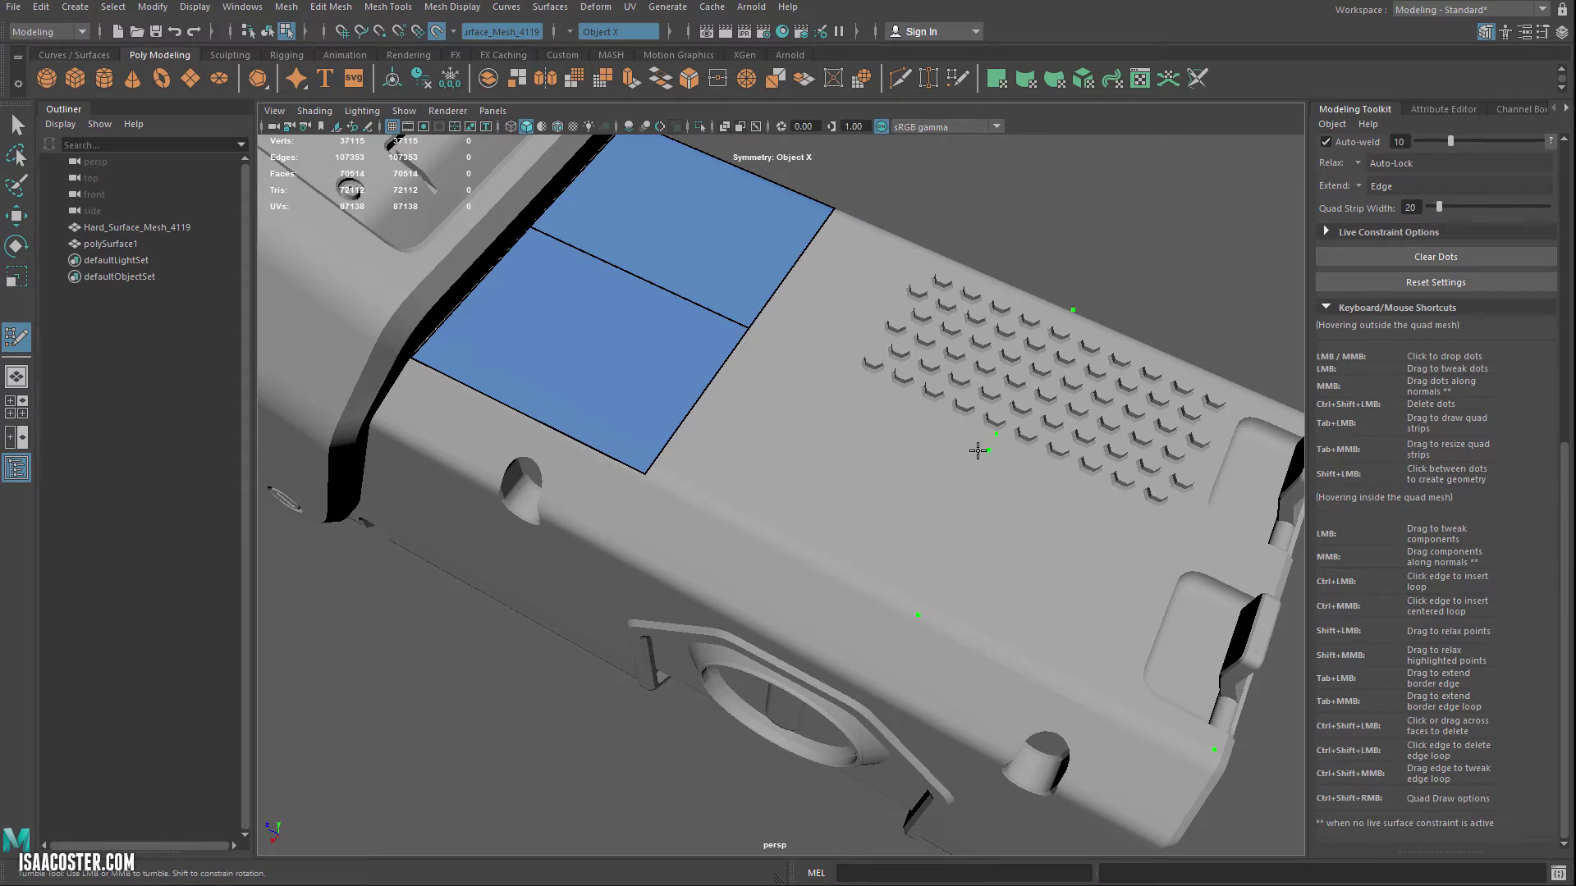
pyautogui.moveTo(996, 436); pyautogui.dragTo(983, 462)
pyautogui.hotkey('ctrl', 'z')
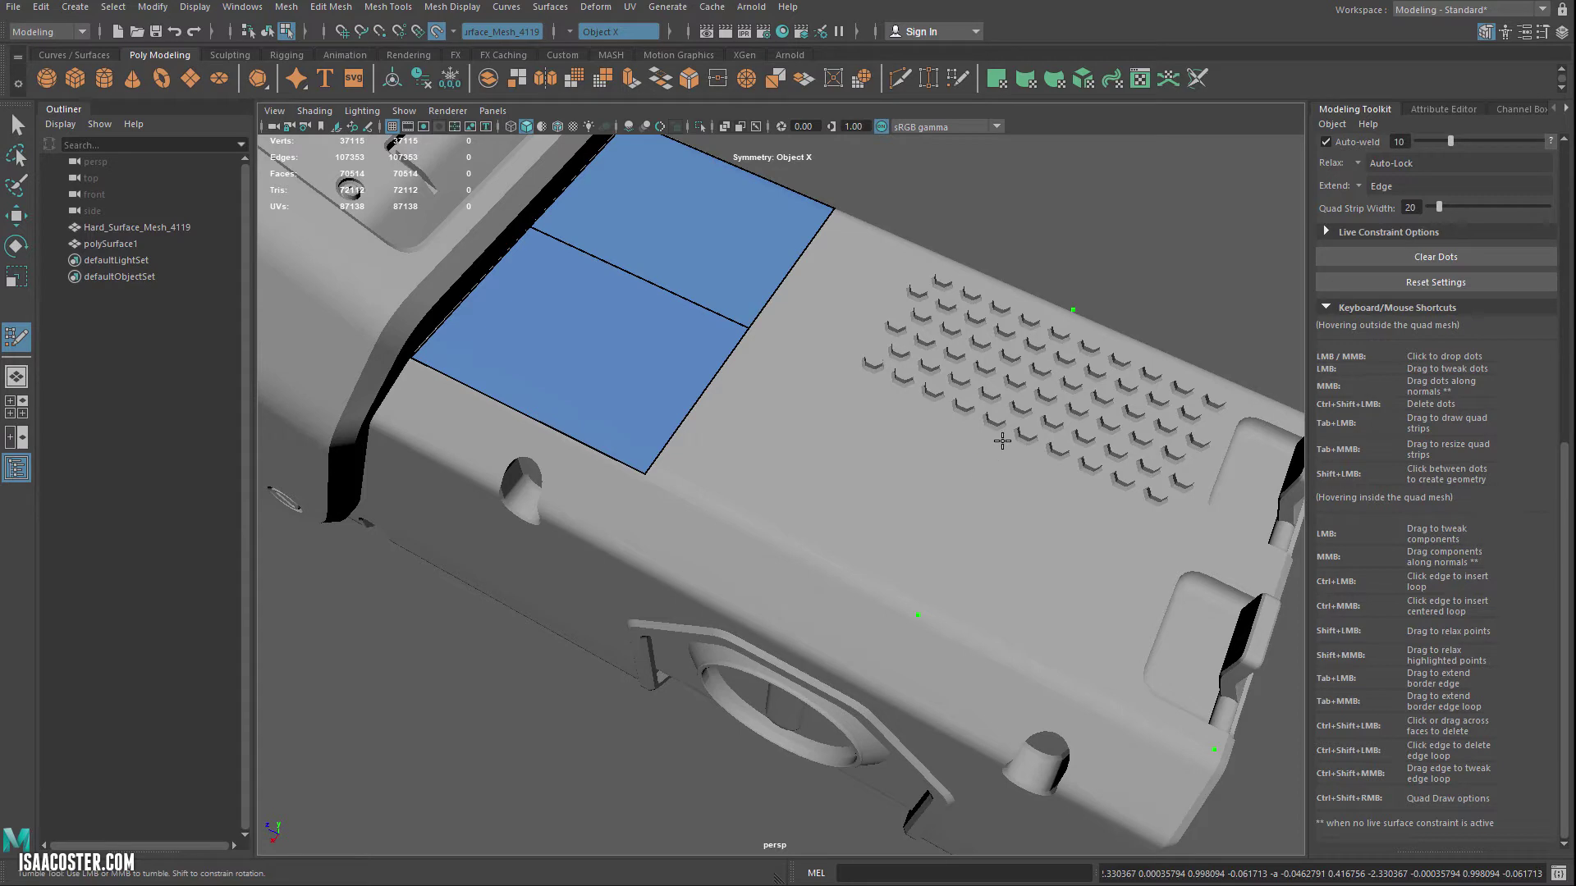
pyautogui.hotkey('ctrl', 'z')
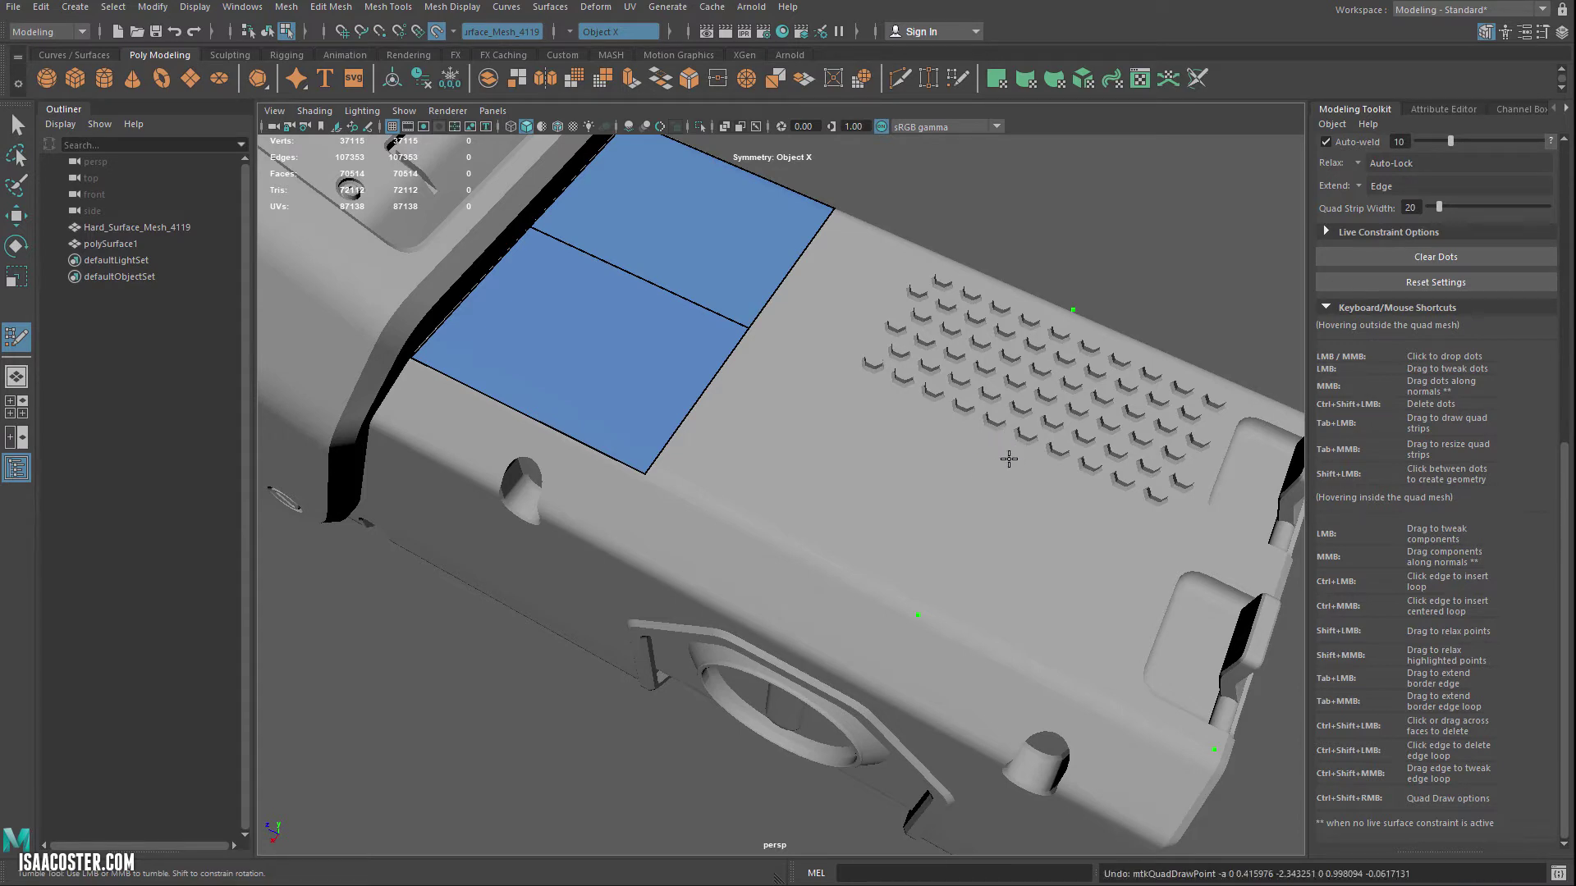
pyautogui.click(1008, 459)
pyautogui.keyDown('shift'); pyautogui.click(879, 511); pyautogui.keyUp('shift')
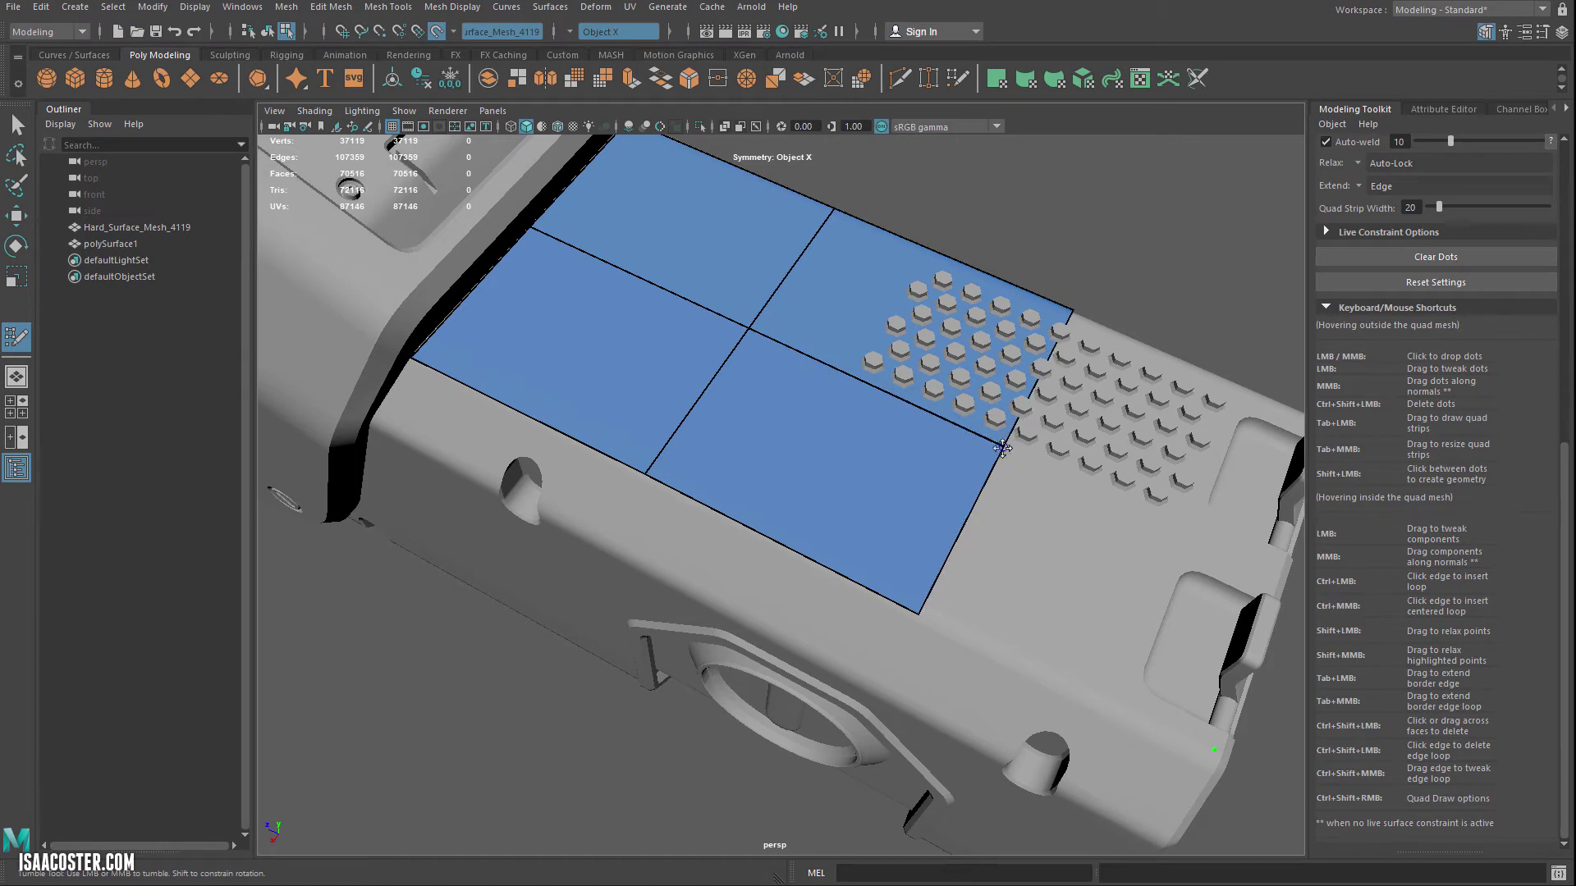
# - Try to fill the last mirrored pair of quads between the hexagon pattern and the front edge of the top face
pyautogui.keyDown('alt'); pyautogui.moveTo(1010, 450); pyautogui.dragTo(1000, 601); pyautogui.keyUp('alt')
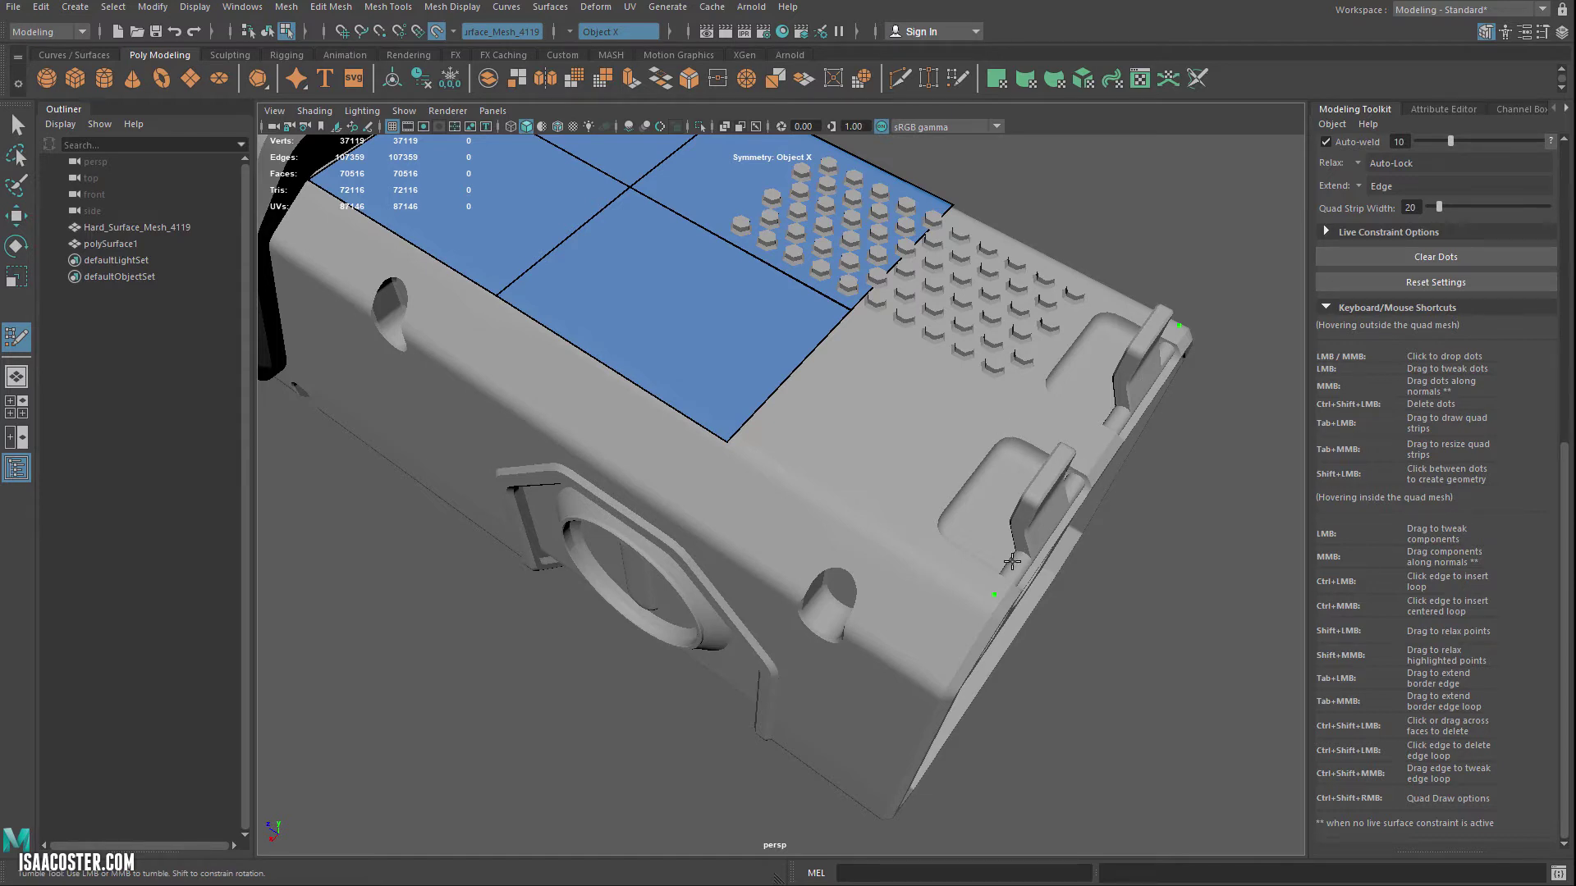
pyautogui.keyDown('alt'); pyautogui.moveTo(1178, 361); pyautogui.dragTo(1190, 373); pyautogui.keyUp('alt')
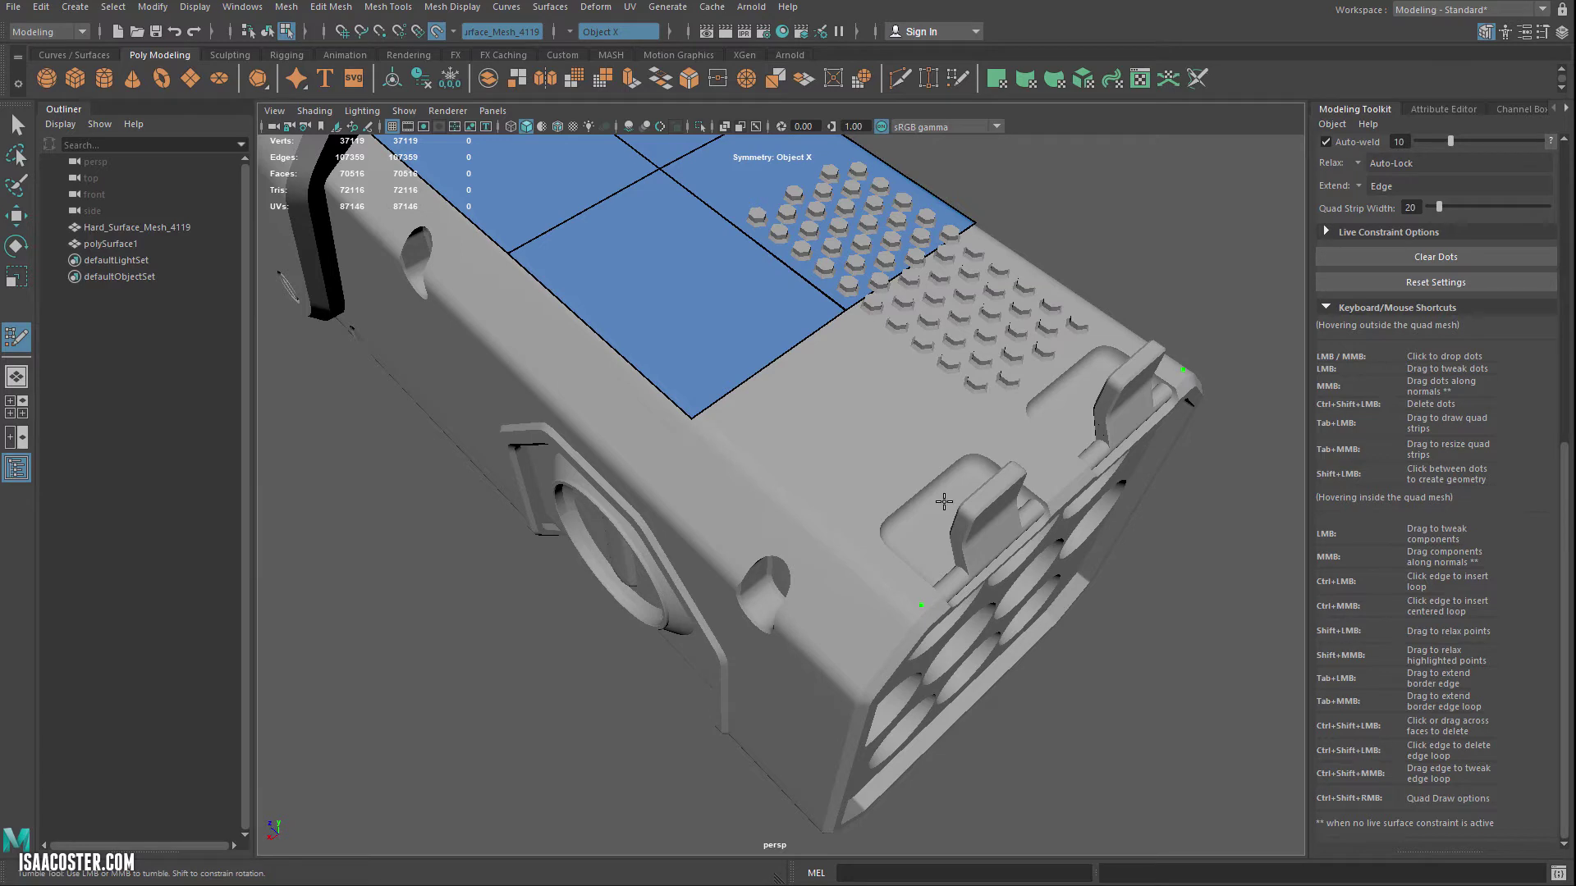
pyautogui.keyDown('ctrl'); pyautogui.keyDown('shift'); pyautogui.click(921, 604); pyautogui.keyUp('shift'); pyautogui.keyUp('ctrl')
pyautogui.keyDown('shift'); pyautogui.click(906, 463); pyautogui.keyUp('shift')
pyautogui.keyDown('shift'); pyautogui.click(870, 443); pyautogui.keyUp('shift')
pyautogui.hotkey('ctrl', 'z')
pyautogui.keyDown('shift'); pyautogui.click(870, 426); pyautogui.keyUp('shift')
pyautogui.keyDown('alt'); pyautogui.moveTo(860, 407); pyautogui.dragTo(820, 538); pyautogui.keyUp('alt')
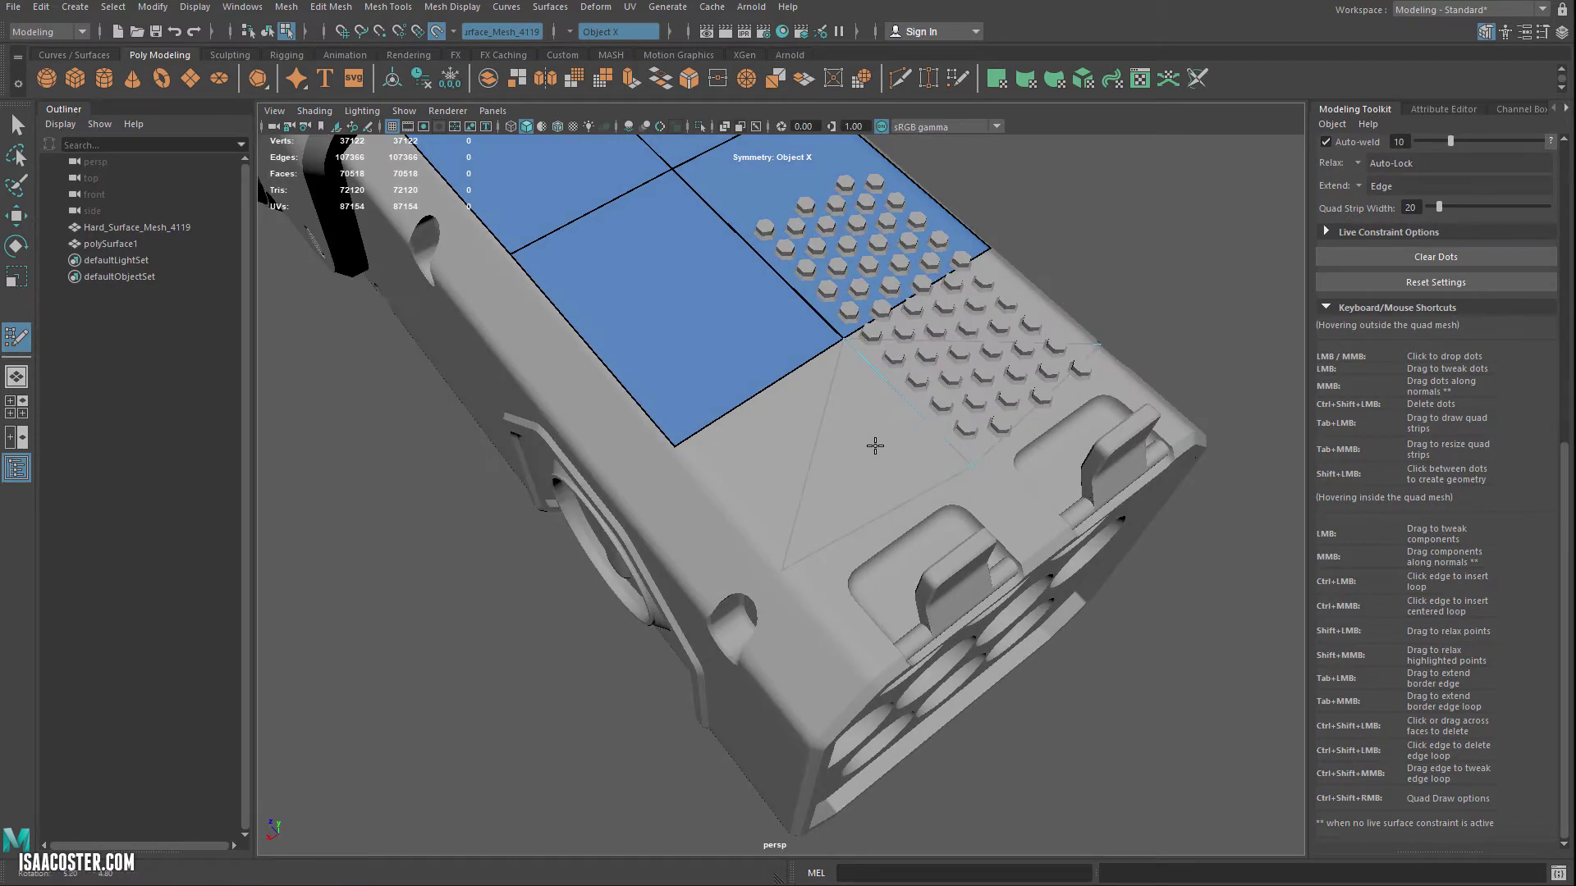
pyautogui.hotkey('ctrl', 'z')
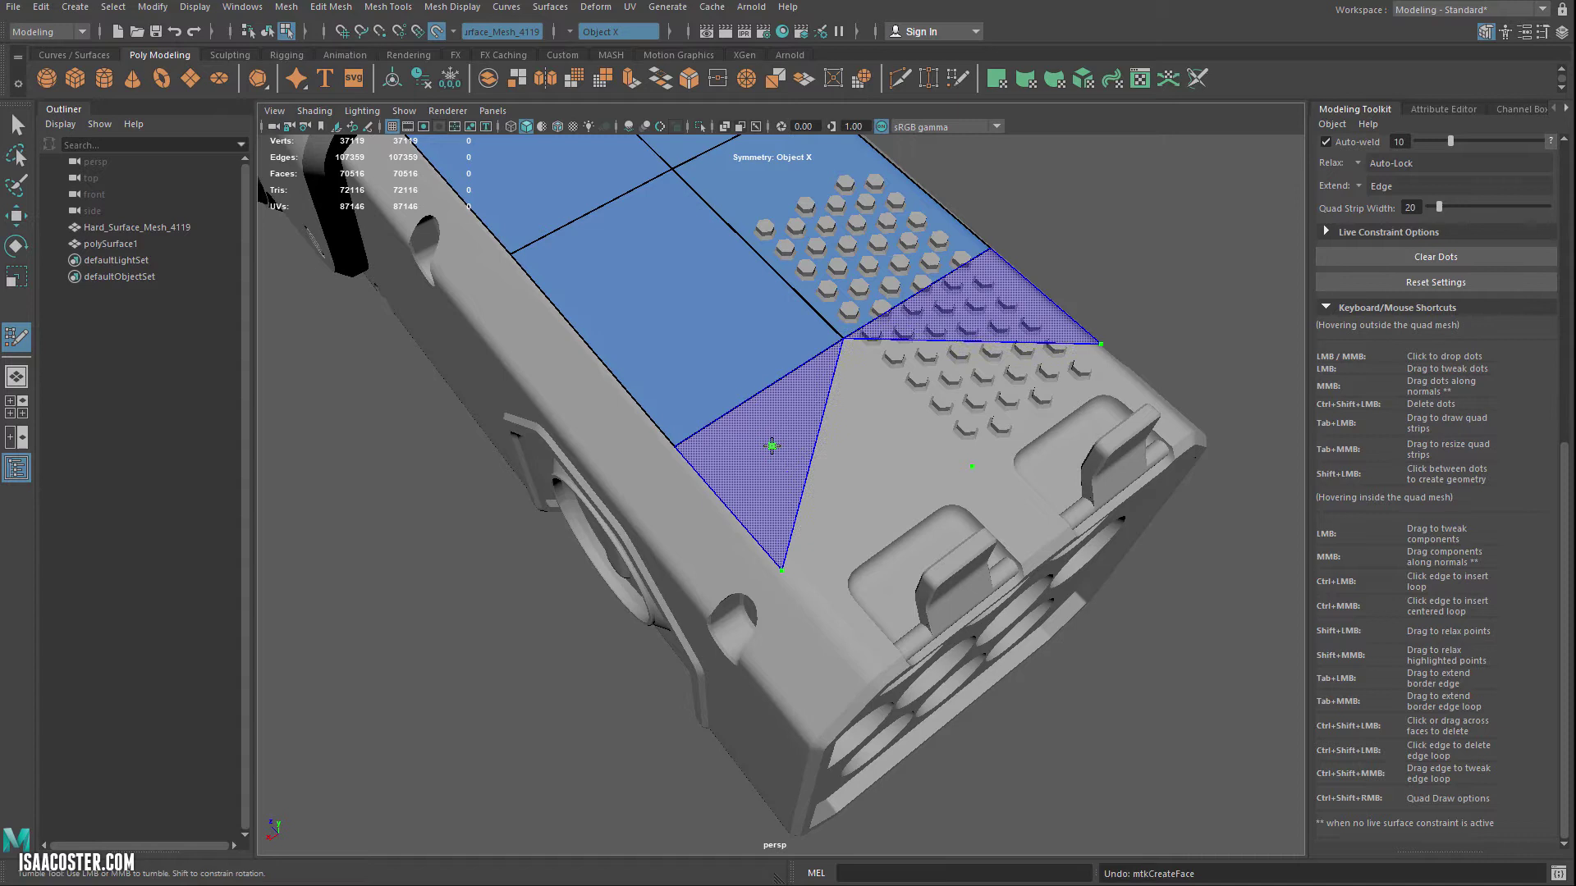
pyautogui.keyDown('alt'); pyautogui.moveTo(857, 398); pyautogui.dragTo(848, 440, button='right'); pyautogui.keyUp('alt')
pyautogui.hotkey('ctrl', 'z')
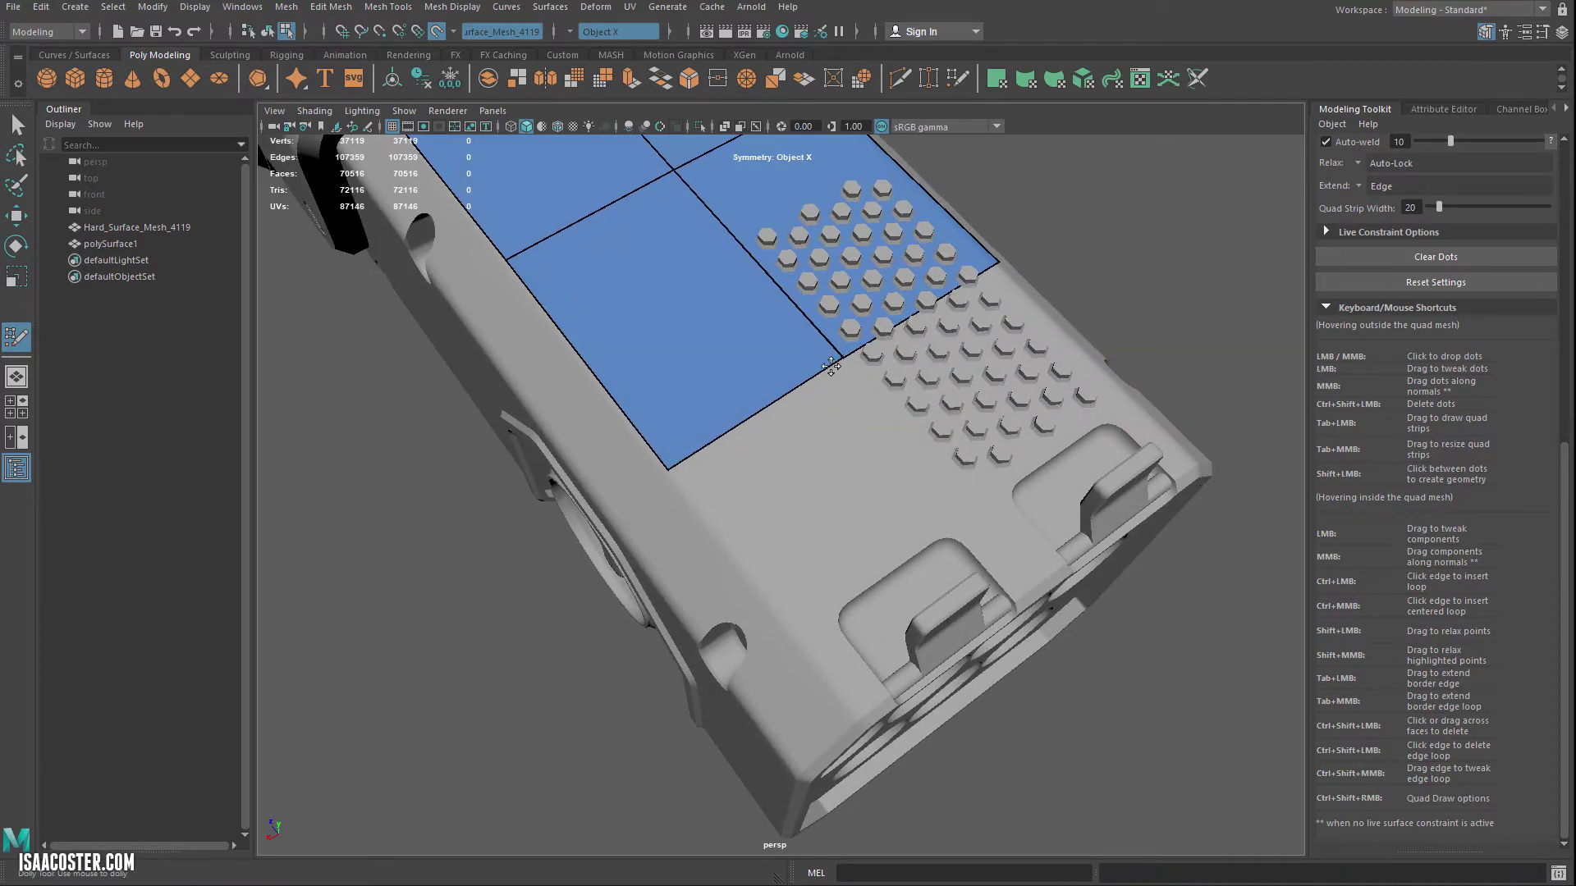
# - Examine the shared centre-line vertex on the front edge of the quads for a gap
pyautogui.scroll(5, 853, 378)
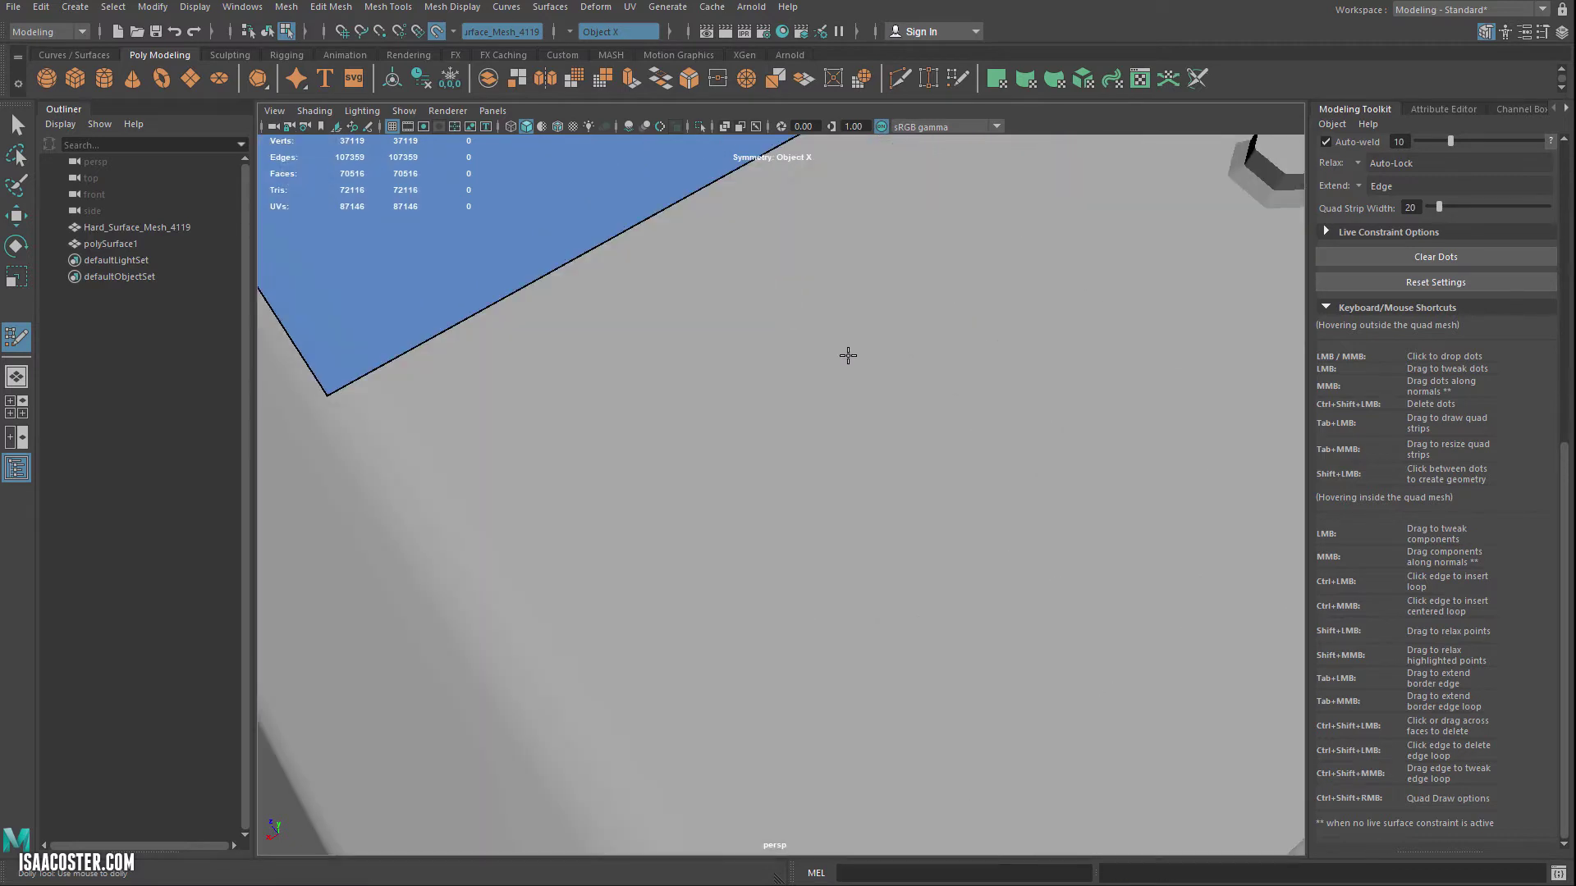
pyautogui.keyDown('alt'); pyautogui.moveTo(845, 355); pyautogui.dragTo(761, 476, button='middle'); pyautogui.keyUp('alt')
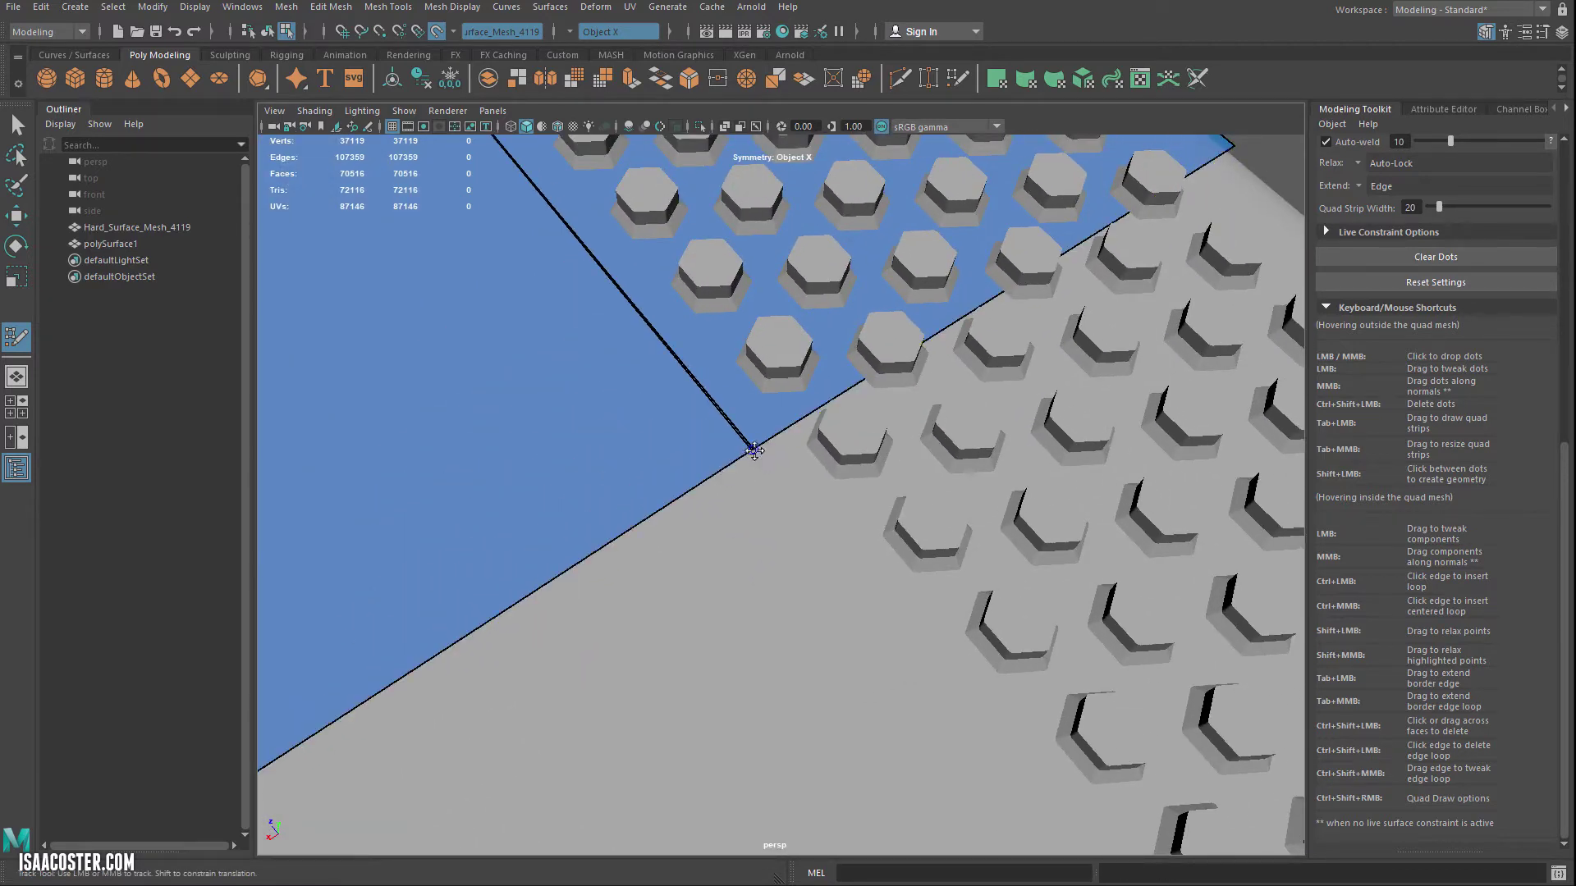
pyautogui.keyDown('ctrl'); pyautogui.keyDown('shift'); pyautogui.click(733, 461); pyautogui.keyUp('shift'); pyautogui.keyUp('ctrl')
pyautogui.hotkey('ctrl', 'z')
pyautogui.keyDown('alt'); pyautogui.moveTo(825, 496); pyautogui.dragTo(813, 475); pyautogui.keyUp('alt')
pyautogui.keyDown('alt'); pyautogui.moveTo(813, 475); pyautogui.dragTo(681, 388, button='right'); pyautogui.keyUp('alt')
pyautogui.keyDown('alt'); pyautogui.moveTo(680, 388); pyautogui.dragTo(699, 368, button='middle'); pyautogui.keyUp('alt')
pyautogui.keyDown('alt'); pyautogui.moveTo(700, 369); pyautogui.dragTo(1059, 287); pyautogui.keyUp('alt')
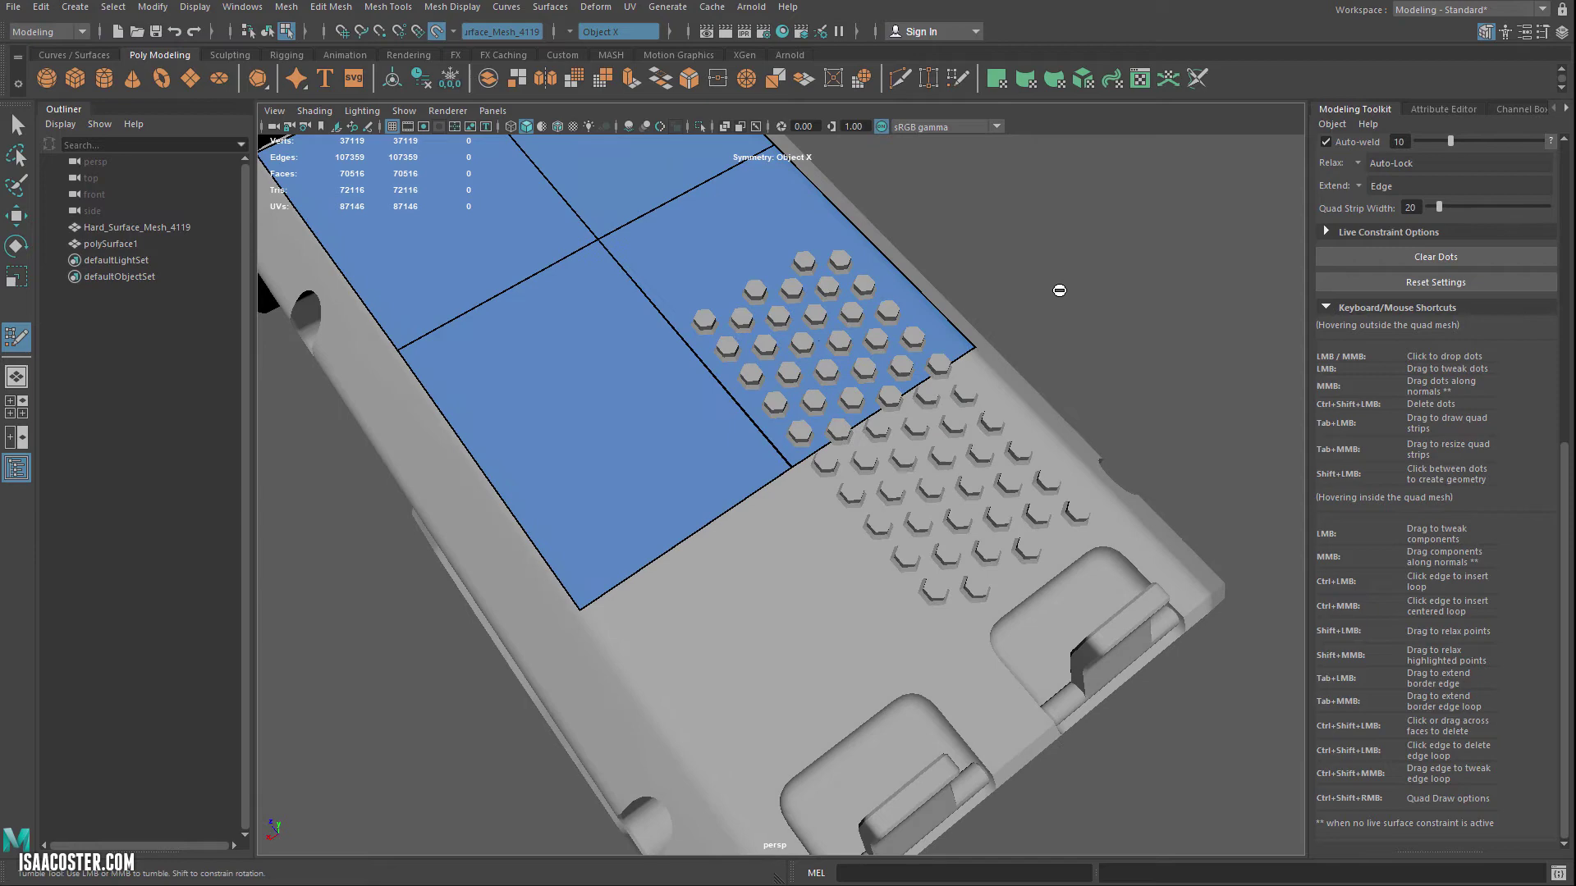
pyautogui.press('F8')
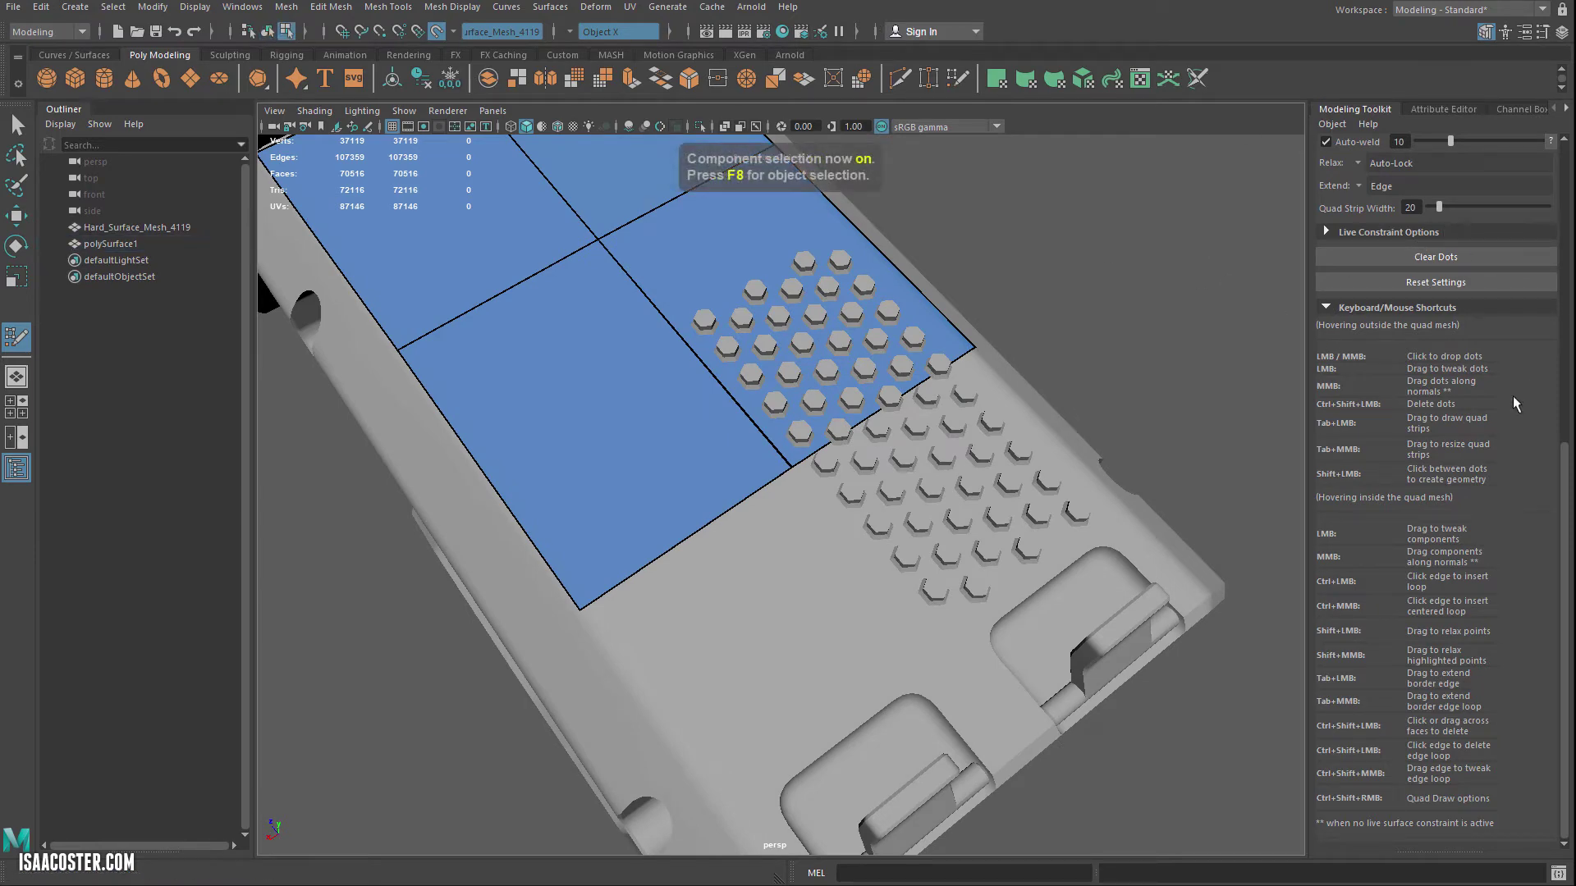
pyautogui.scroll(5, 1158, 270)
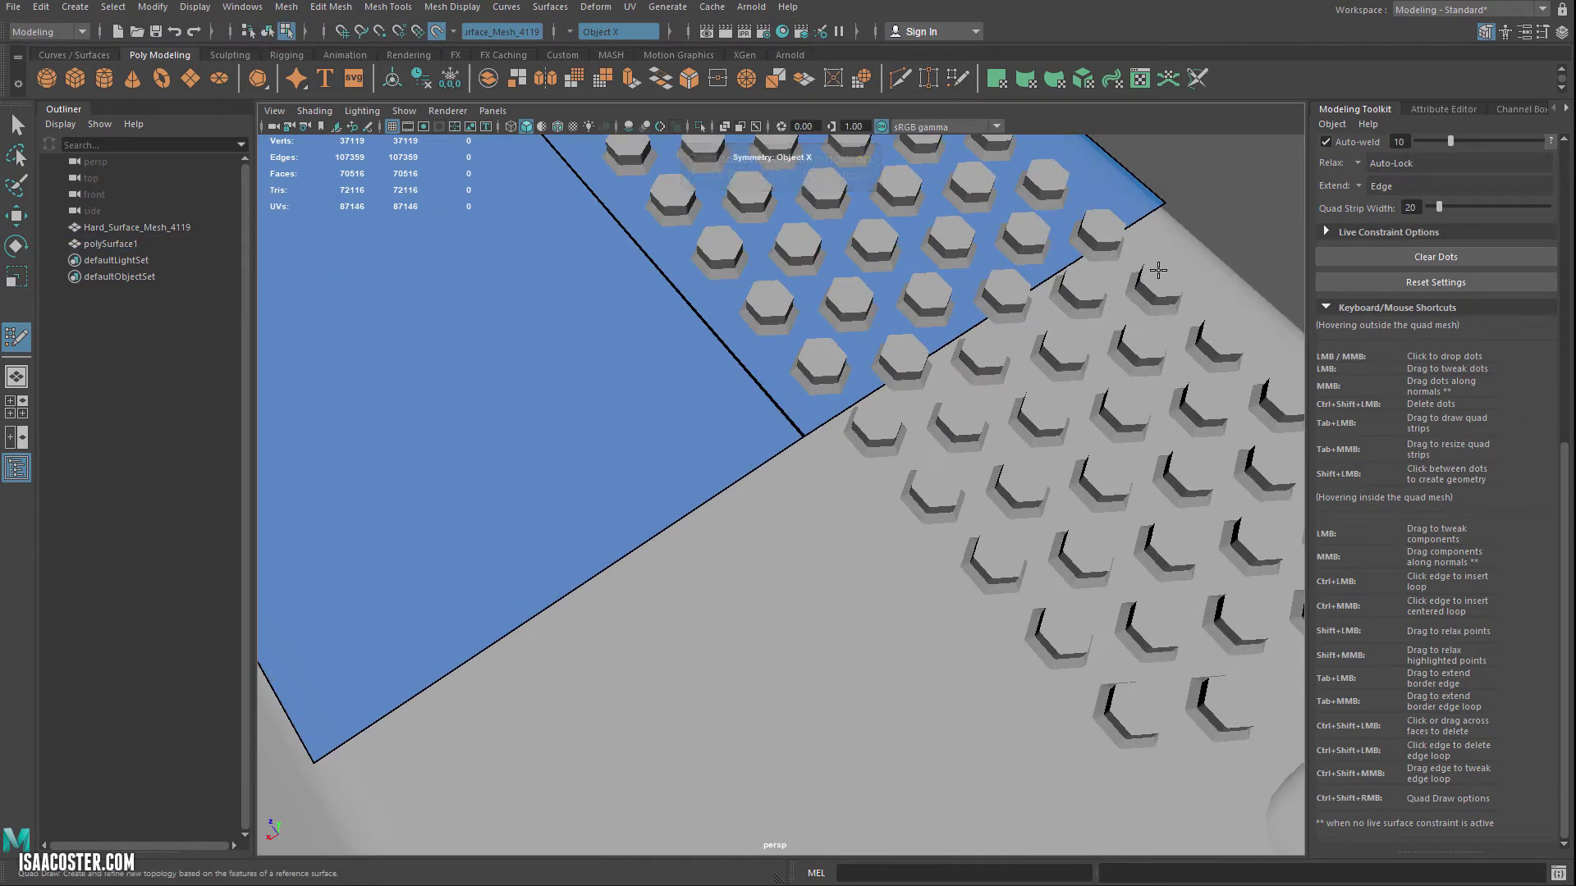
pyautogui.scroll(-8, 1056, 317)
pyautogui.scroll(2, 1048, 320)
pyautogui.scroll(3, 1475, 258)
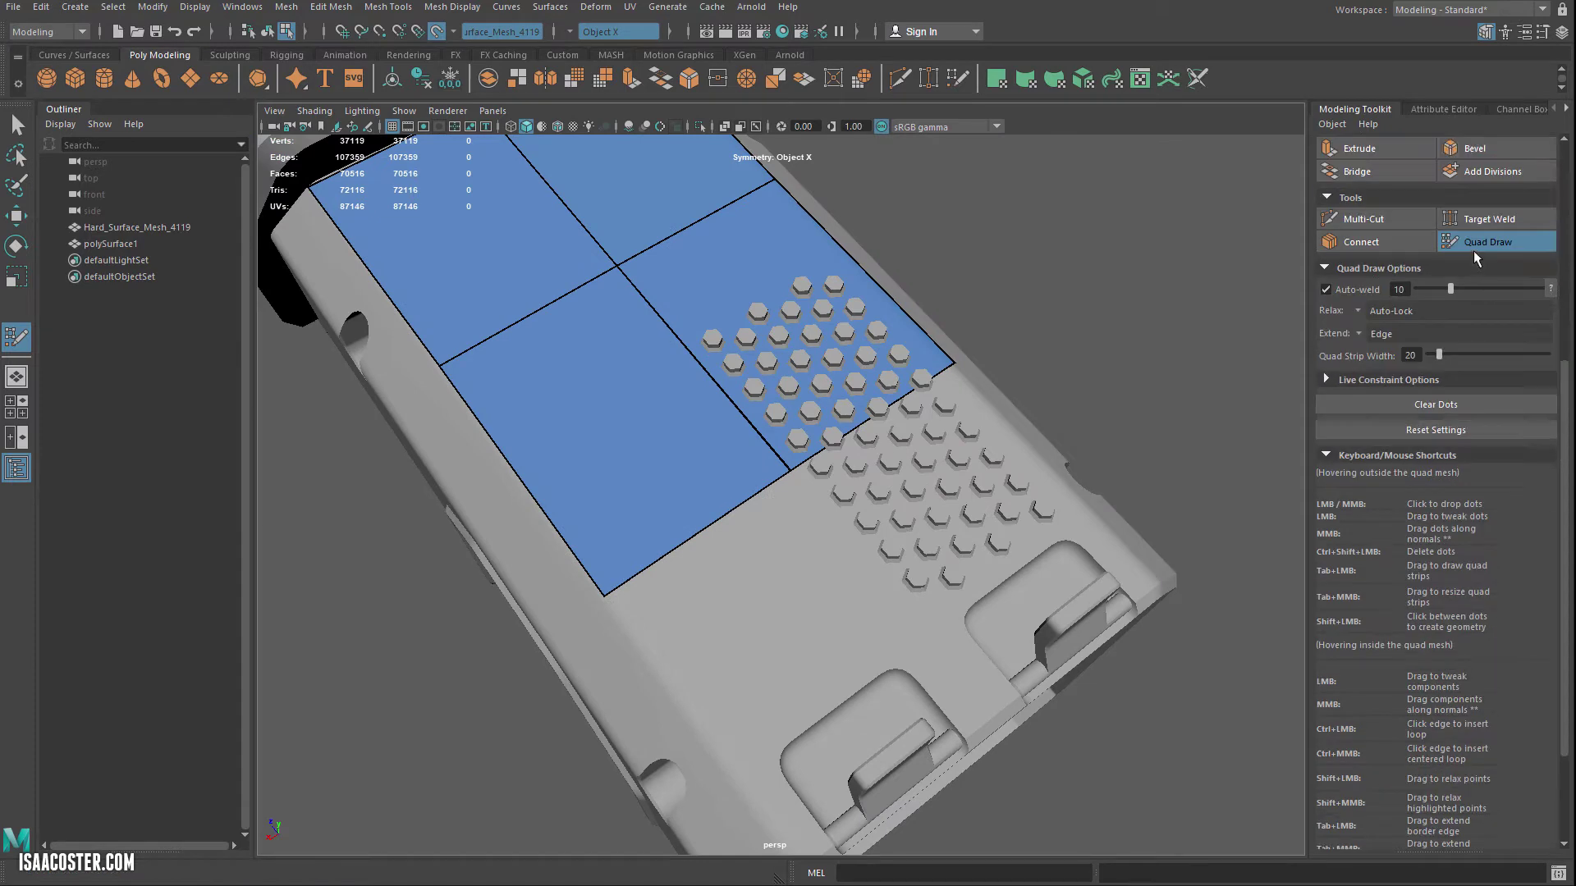
# - Exit Quad Draw, select the retopology mesh as an object, and merge its vertices with a threshold of 0.0100
pyautogui.press('q')
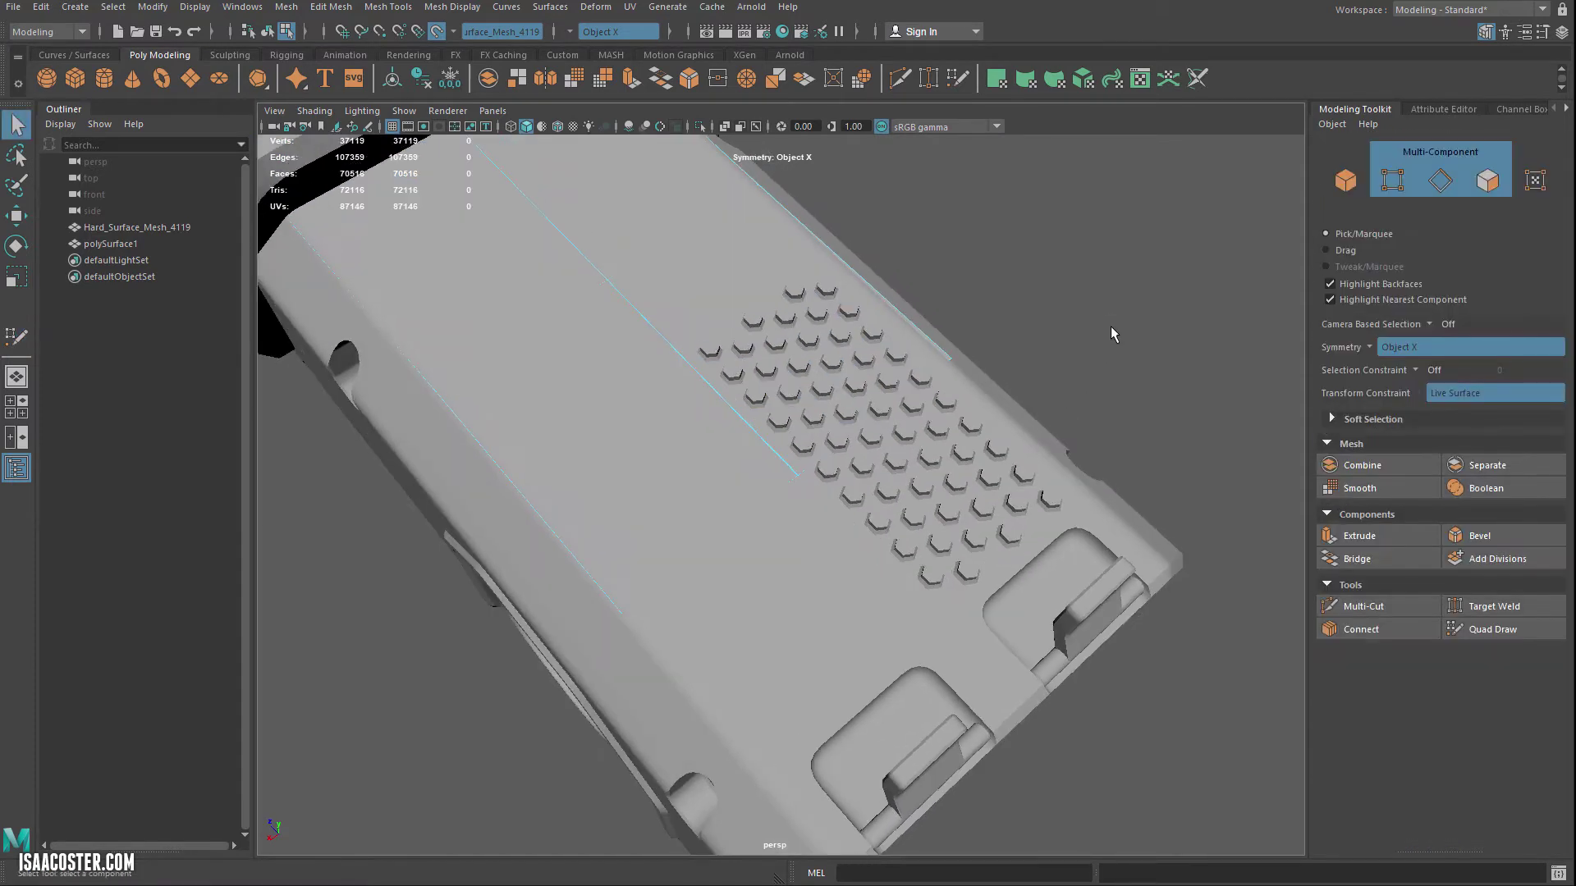
pyautogui.press('F8')
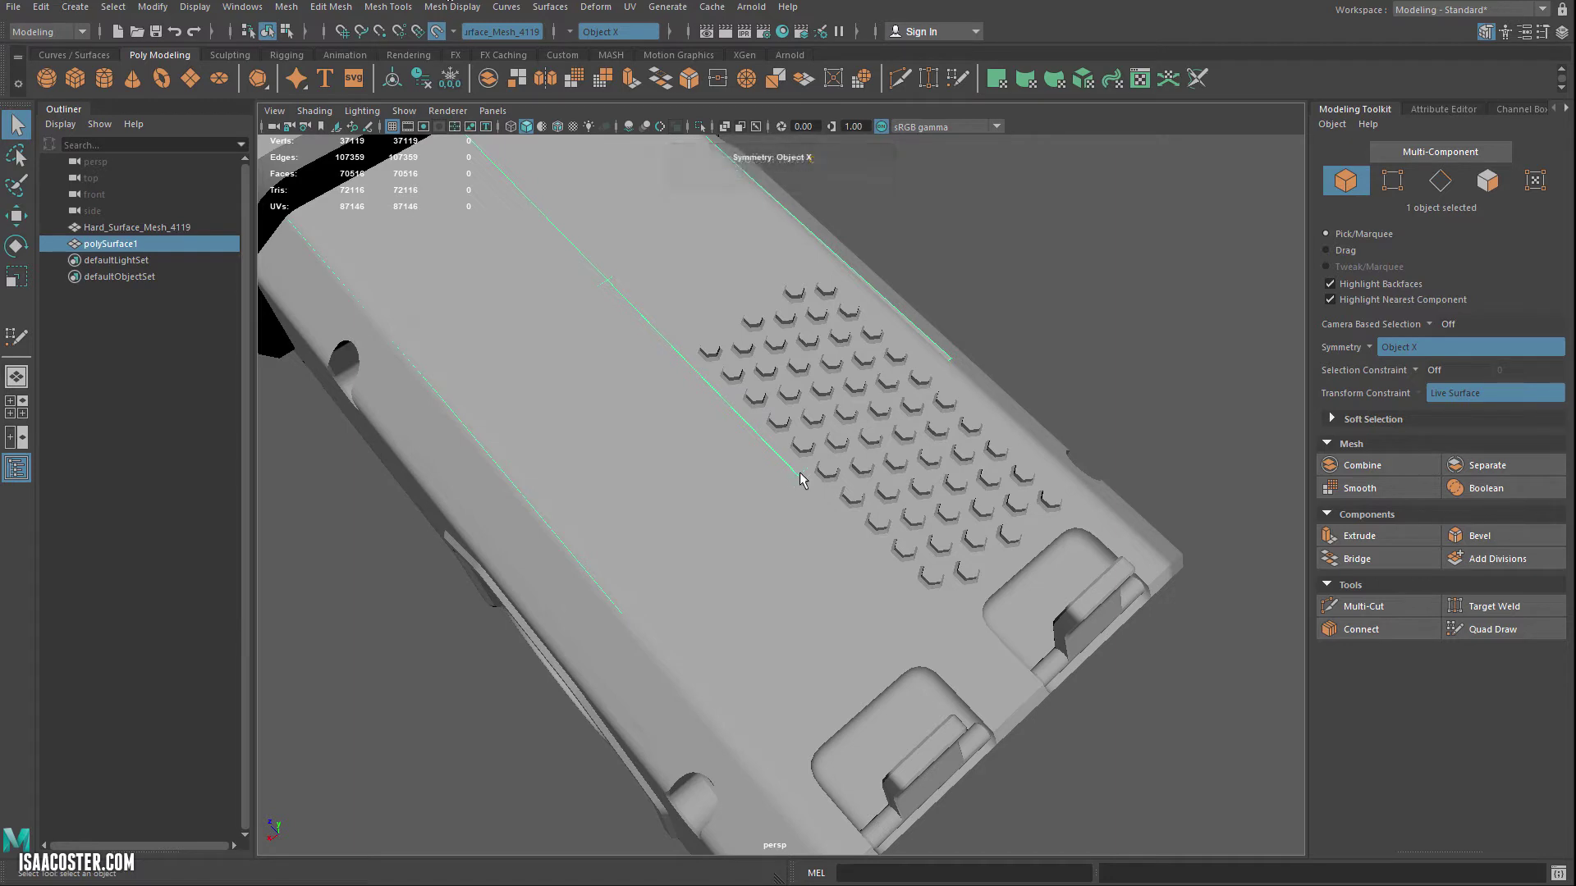
pyautogui.click(286, 7)
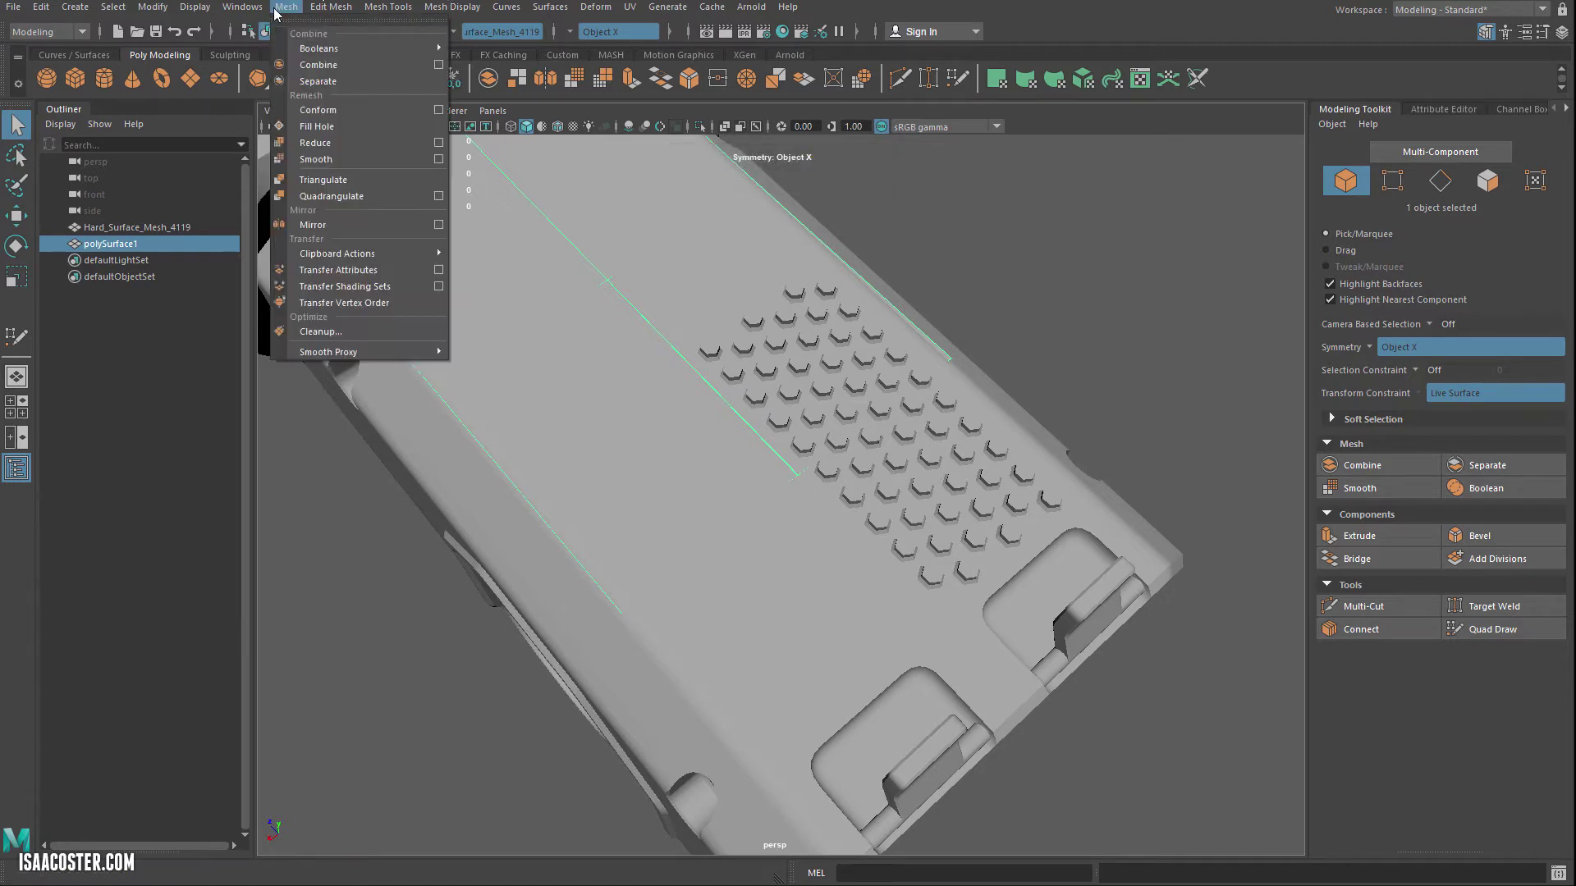
pyautogui.moveTo(257, 11)
pyautogui.moveTo(333, 8)
pyautogui.click(527, 180)
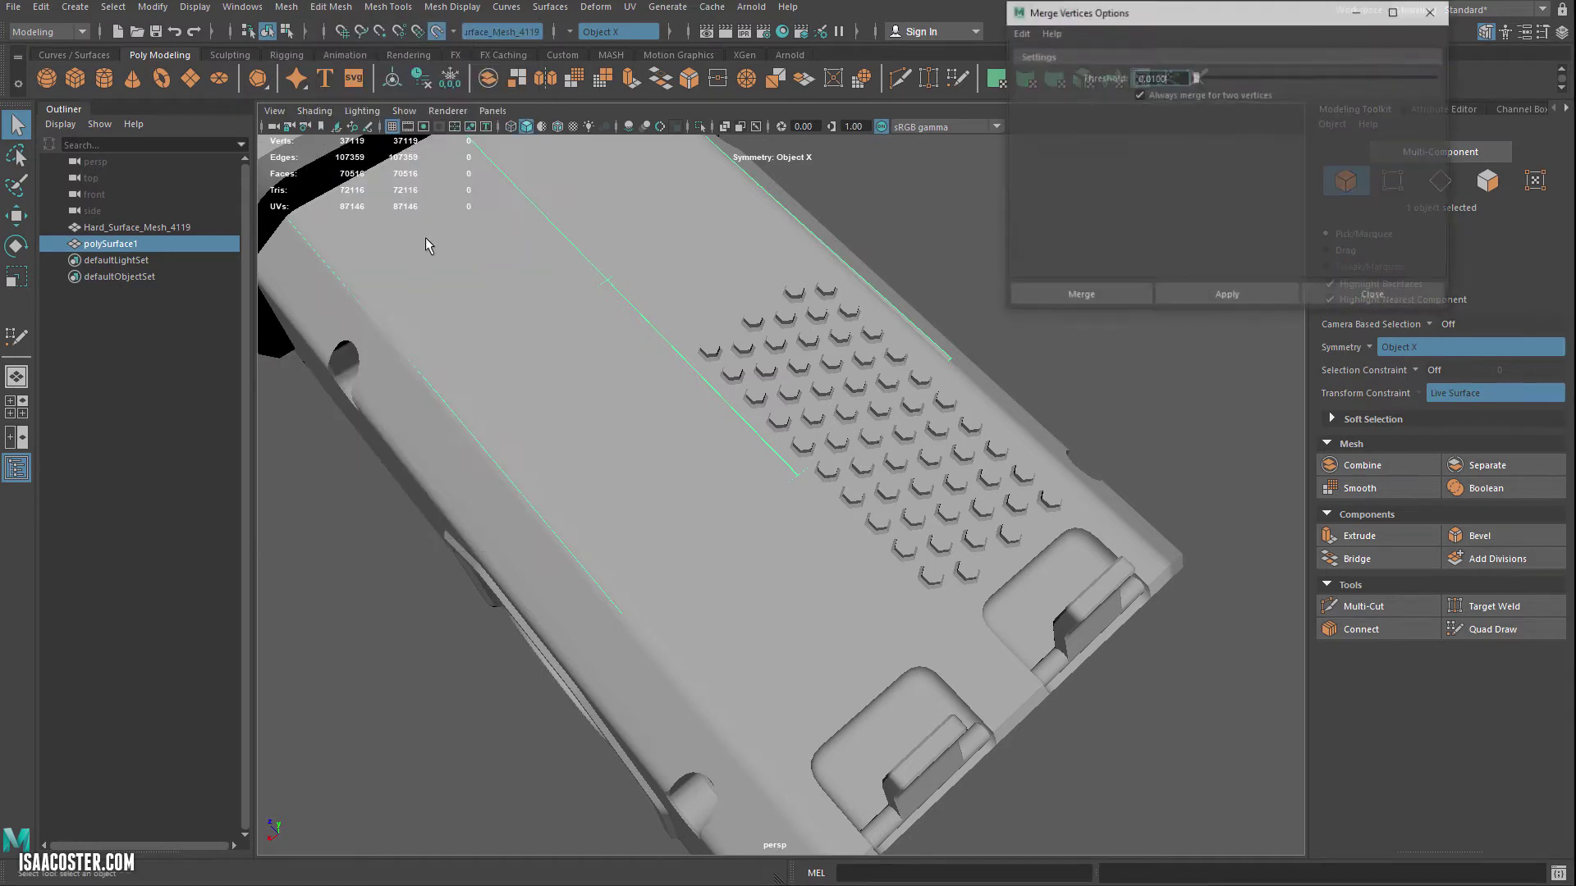
pyautogui.click(1207, 293)
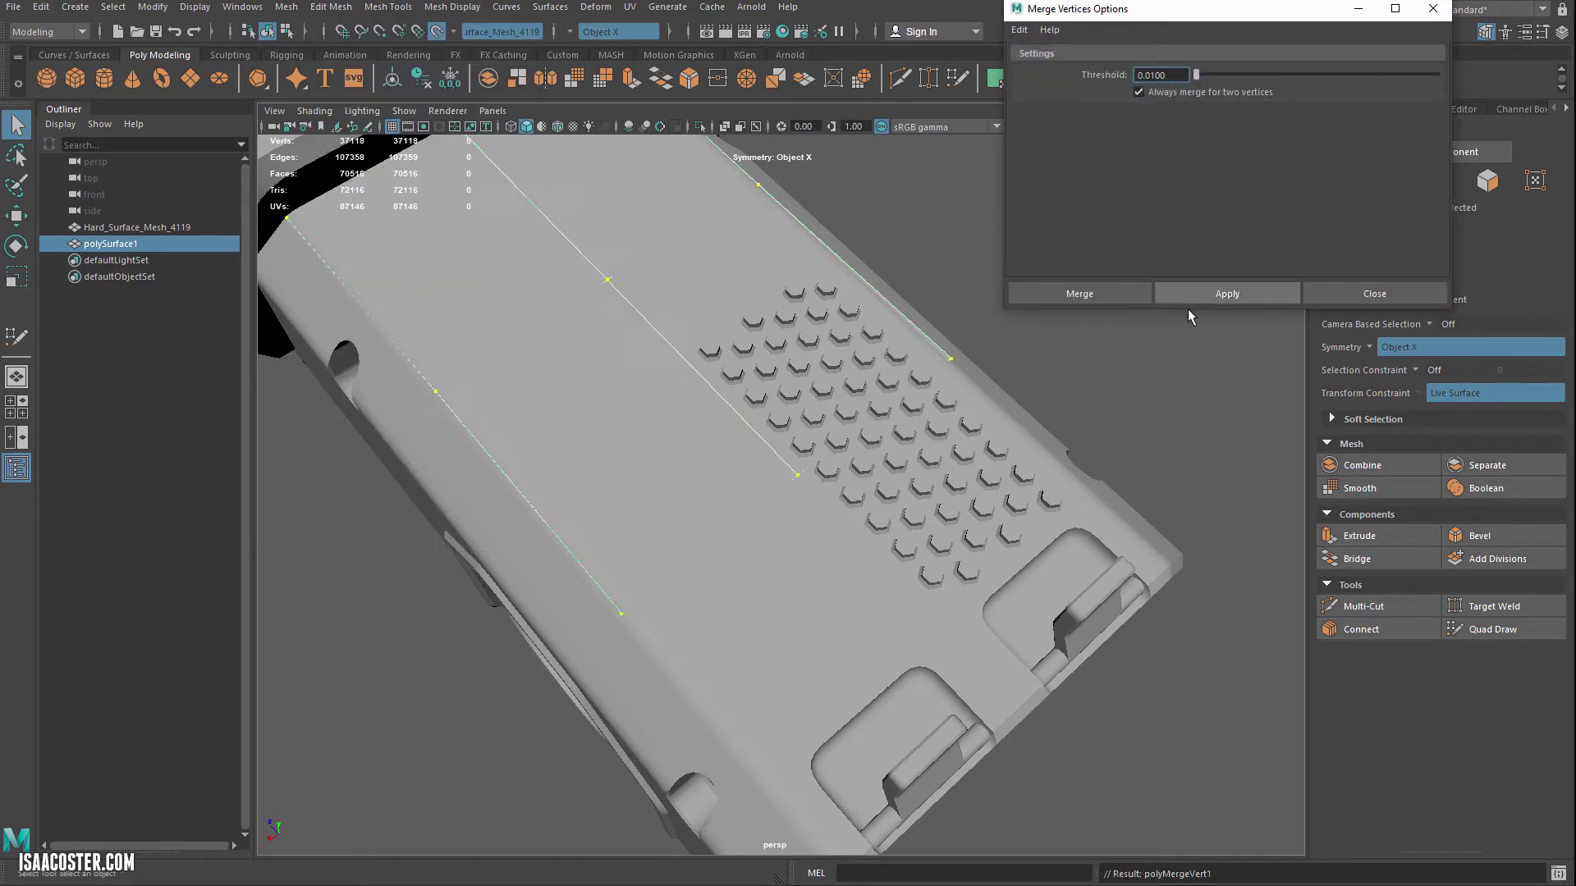
# - Reselect the retopology mesh, resume Quad Draw, and fill the mirrored pair of quads up to the top face's front edge
pyautogui.click(980, 425)
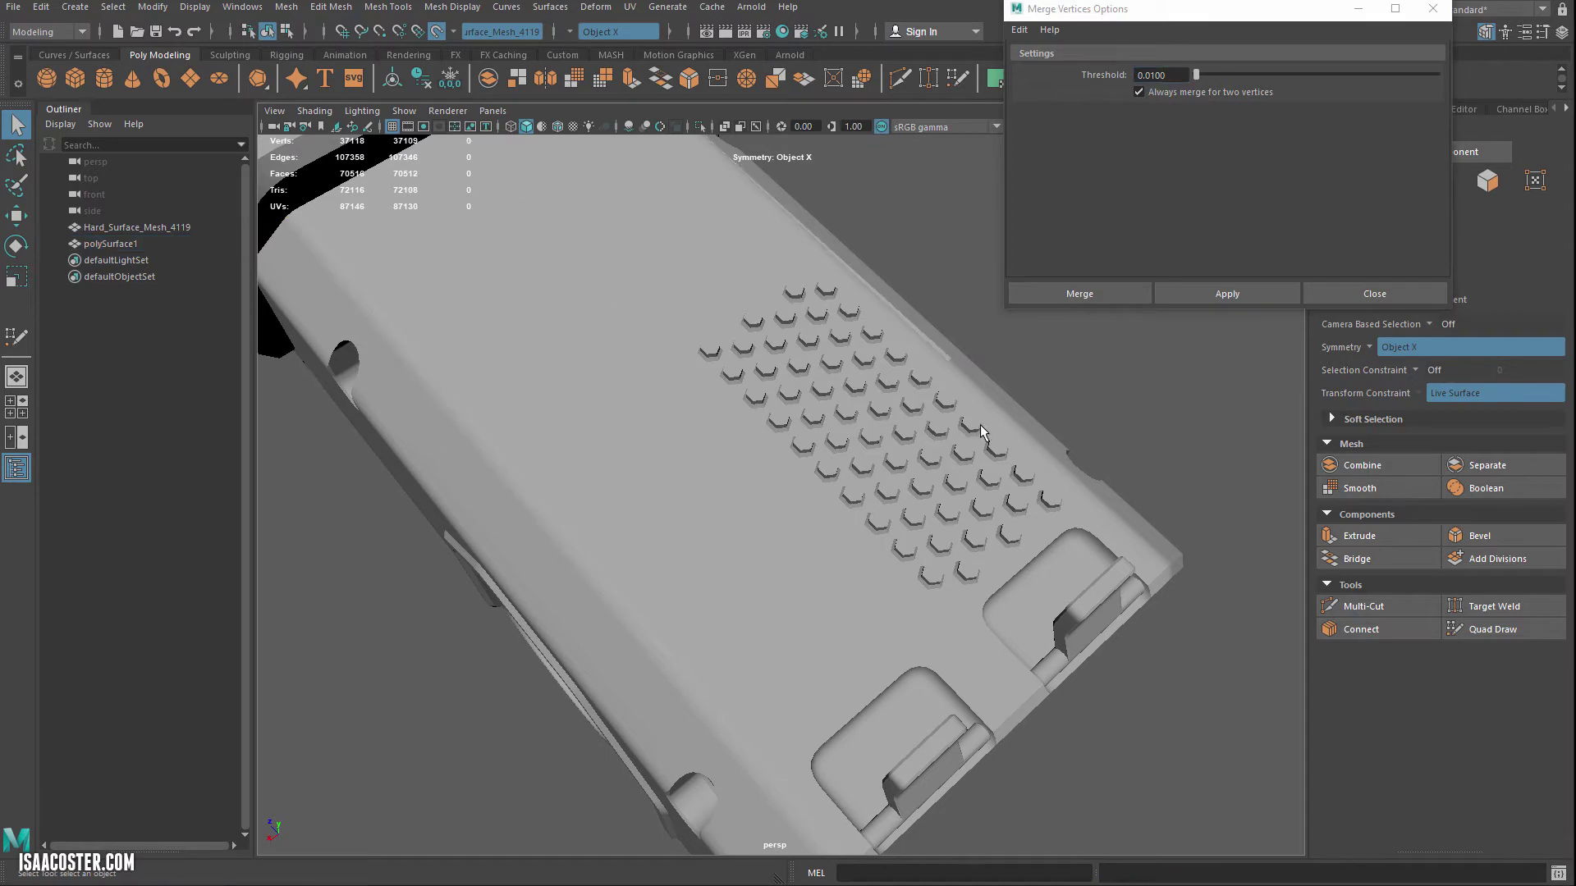
pyautogui.press('F8')
pyautogui.click(943, 353)
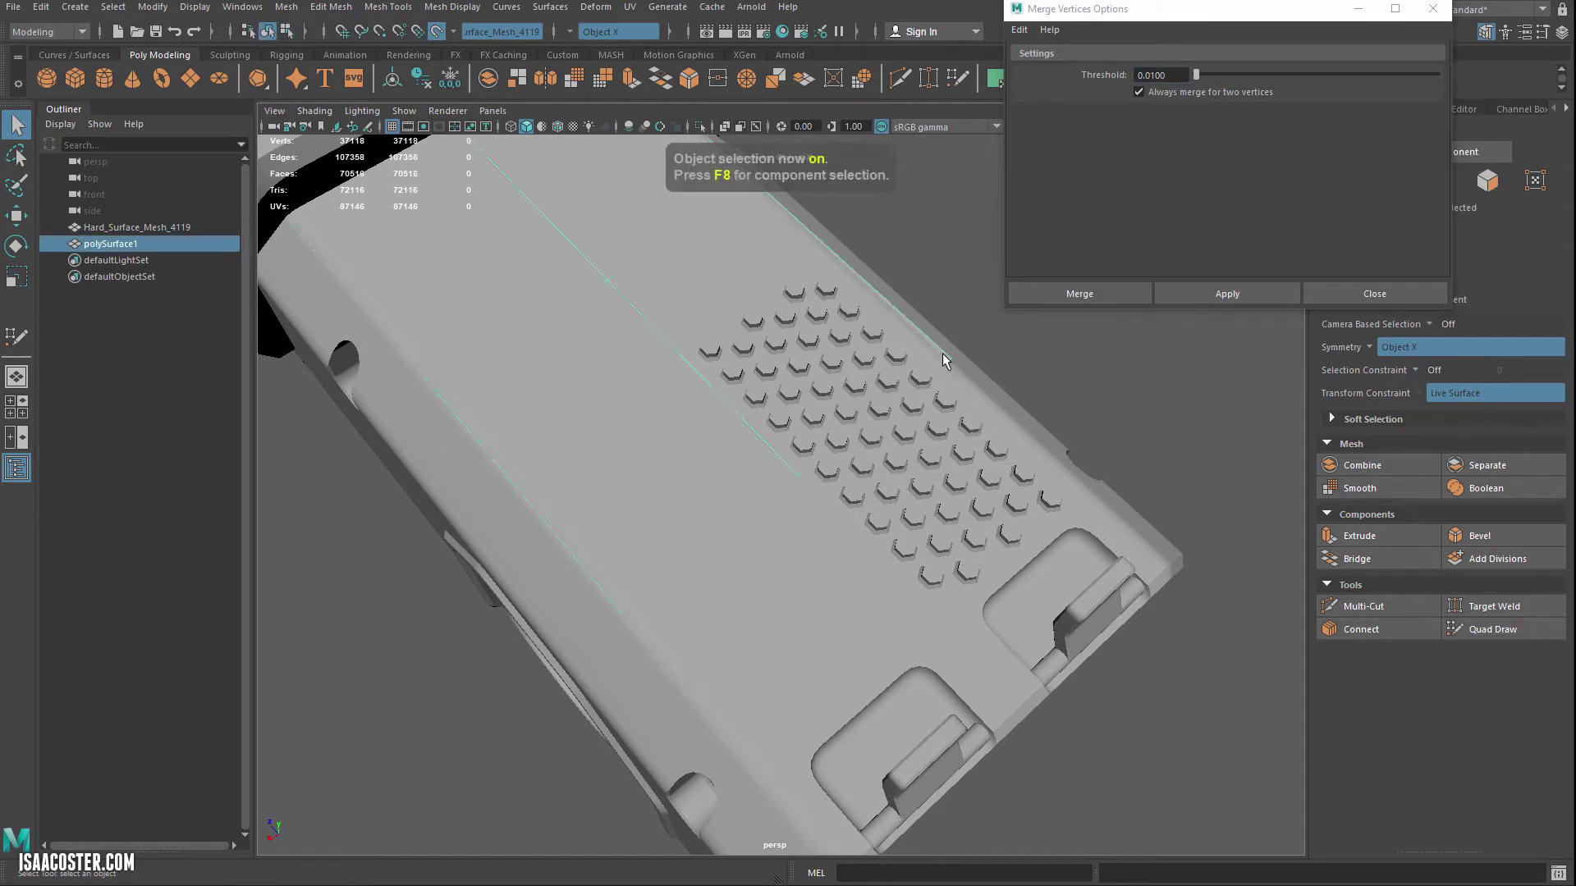
pyautogui.click(1502, 630)
pyautogui.keyDown('alt'); pyautogui.moveTo(898, 482); pyautogui.dragTo(849, 413, button='middle'); pyautogui.keyUp('alt')
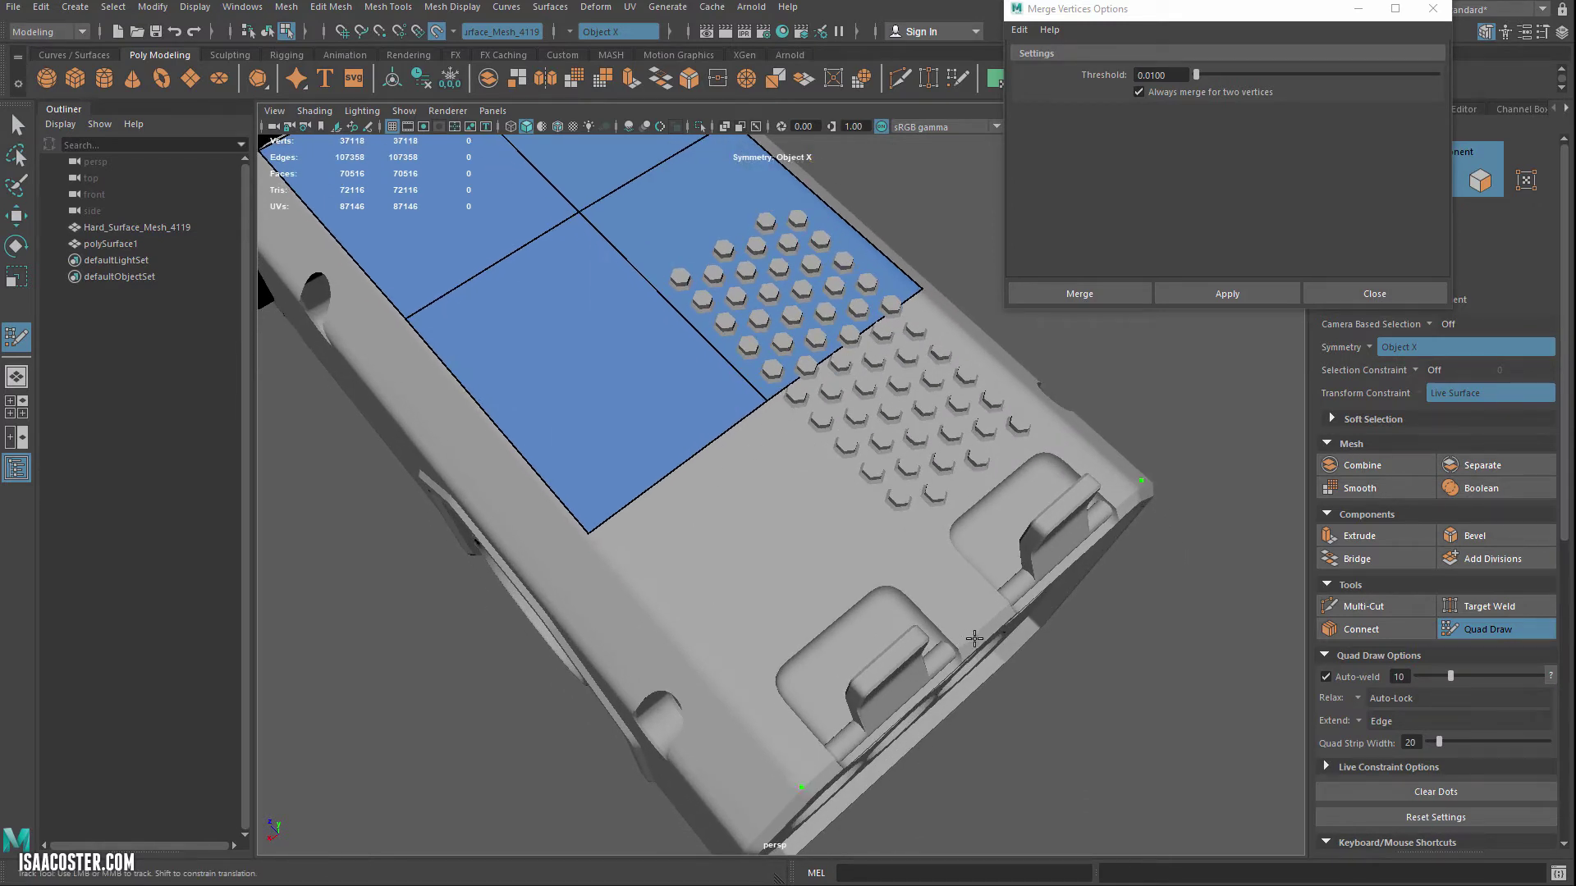
pyautogui.keyDown('shift'); pyautogui.click(781, 585); pyautogui.keyUp('shift')
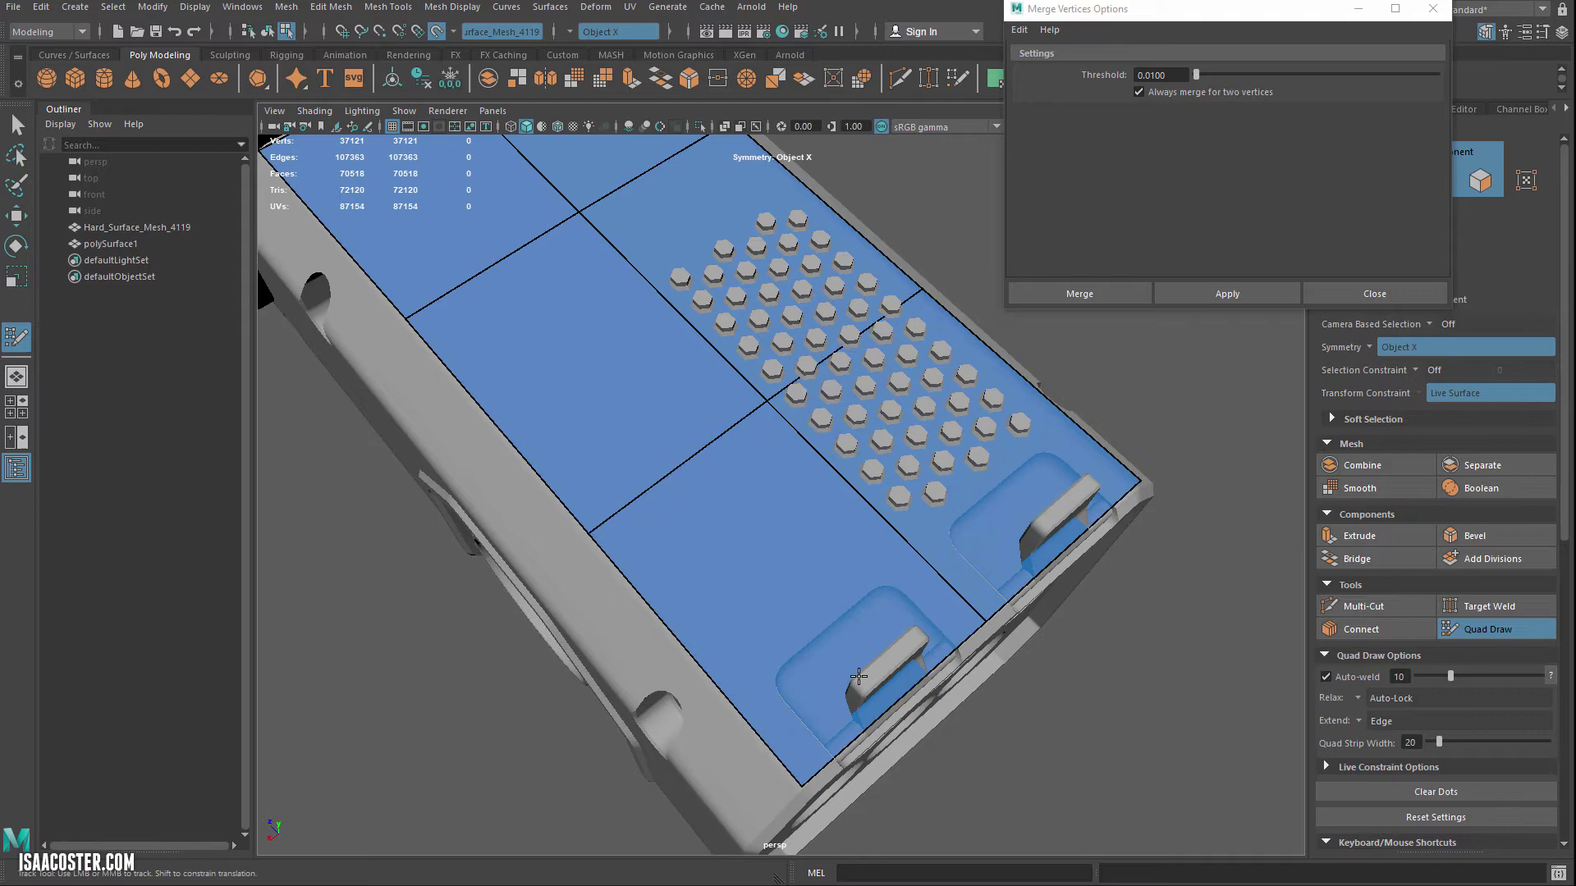
# - Place dots around the upper rim of the slot-shaped recess on the side of the body
pyautogui.keyDown('alt'); pyautogui.moveTo(781, 586); pyautogui.dragTo(766, 621); pyautogui.keyUp('alt')
pyautogui.keyDown('alt'); pyautogui.moveTo(765, 621); pyautogui.dragTo(811, 621, button='middle'); pyautogui.keyUp('alt')
pyautogui.keyDown('alt'); pyautogui.moveTo(711, 612); pyautogui.dragTo(767, 644); pyautogui.keyUp('alt')
pyautogui.keyDown('alt'); pyautogui.moveTo(767, 644); pyautogui.dragTo(835, 633, button='right'); pyautogui.keyUp('alt')
pyautogui.keyDown('alt'); pyautogui.moveTo(714, 647); pyautogui.dragTo(780, 633); pyautogui.keyUp('alt')
pyautogui.keyDown('alt'); pyautogui.moveTo(780, 632); pyautogui.dragTo(735, 598, button='middle'); pyautogui.keyUp('alt')
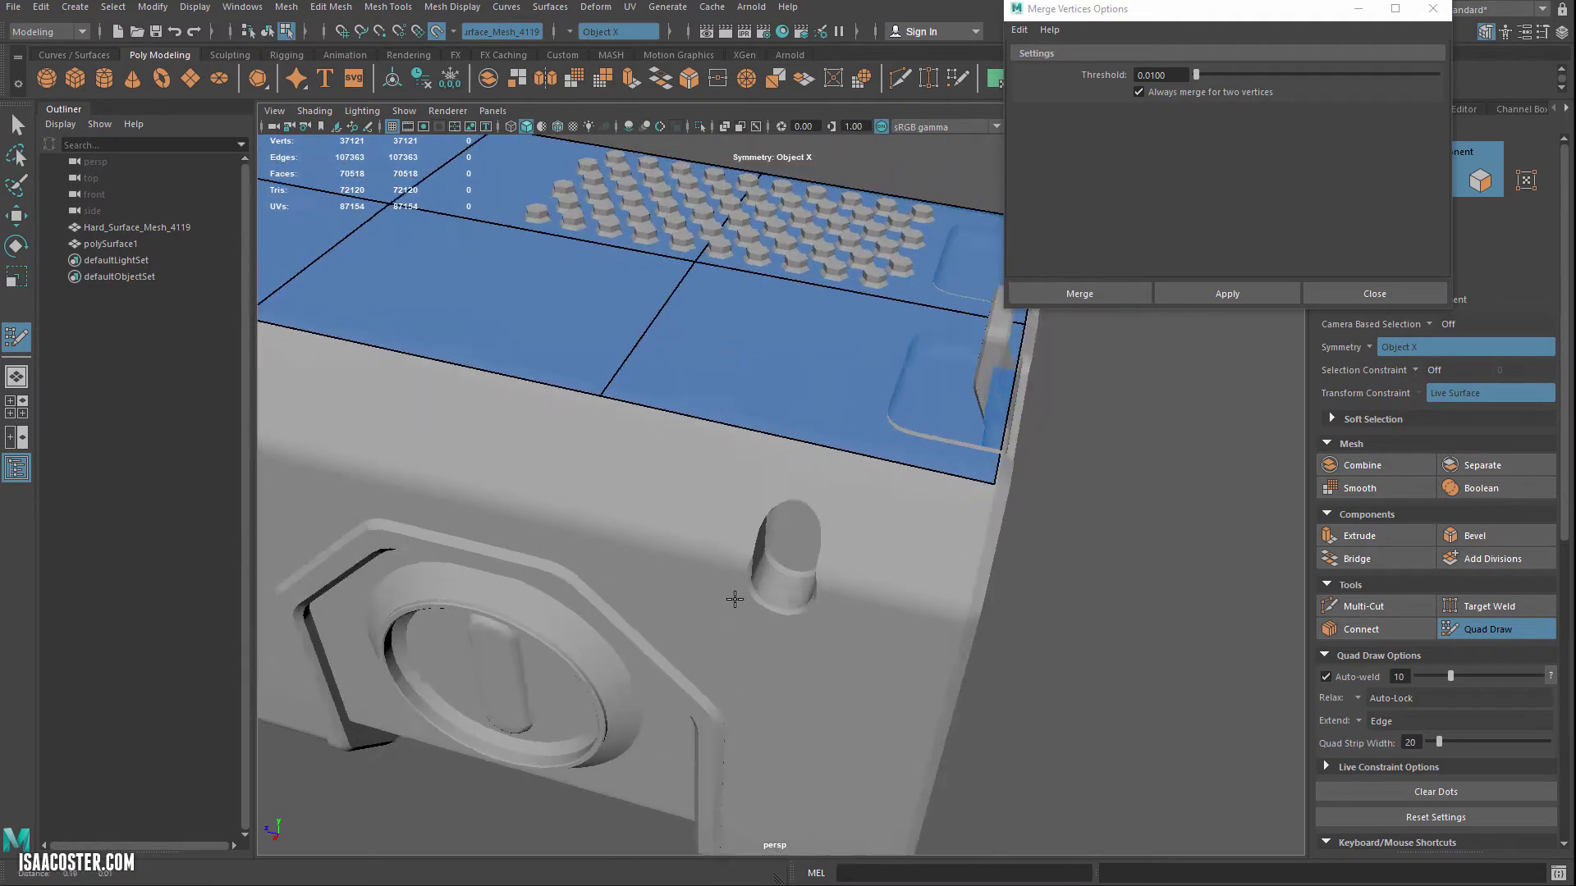
pyautogui.keyDown('alt'); pyautogui.moveTo(735, 598); pyautogui.dragTo(742, 577); pyautogui.keyUp('alt')
pyautogui.keyDown('alt'); pyautogui.moveTo(742, 577); pyautogui.dragTo(844, 640, button='right'); pyautogui.keyUp('alt')
pyautogui.keyDown('alt'); pyautogui.moveTo(844, 640); pyautogui.dragTo(739, 552); pyautogui.keyUp('alt')
pyautogui.keyDown('alt'); pyautogui.moveTo(738, 552); pyautogui.dragTo(646, 480, button='right'); pyautogui.keyUp('alt')
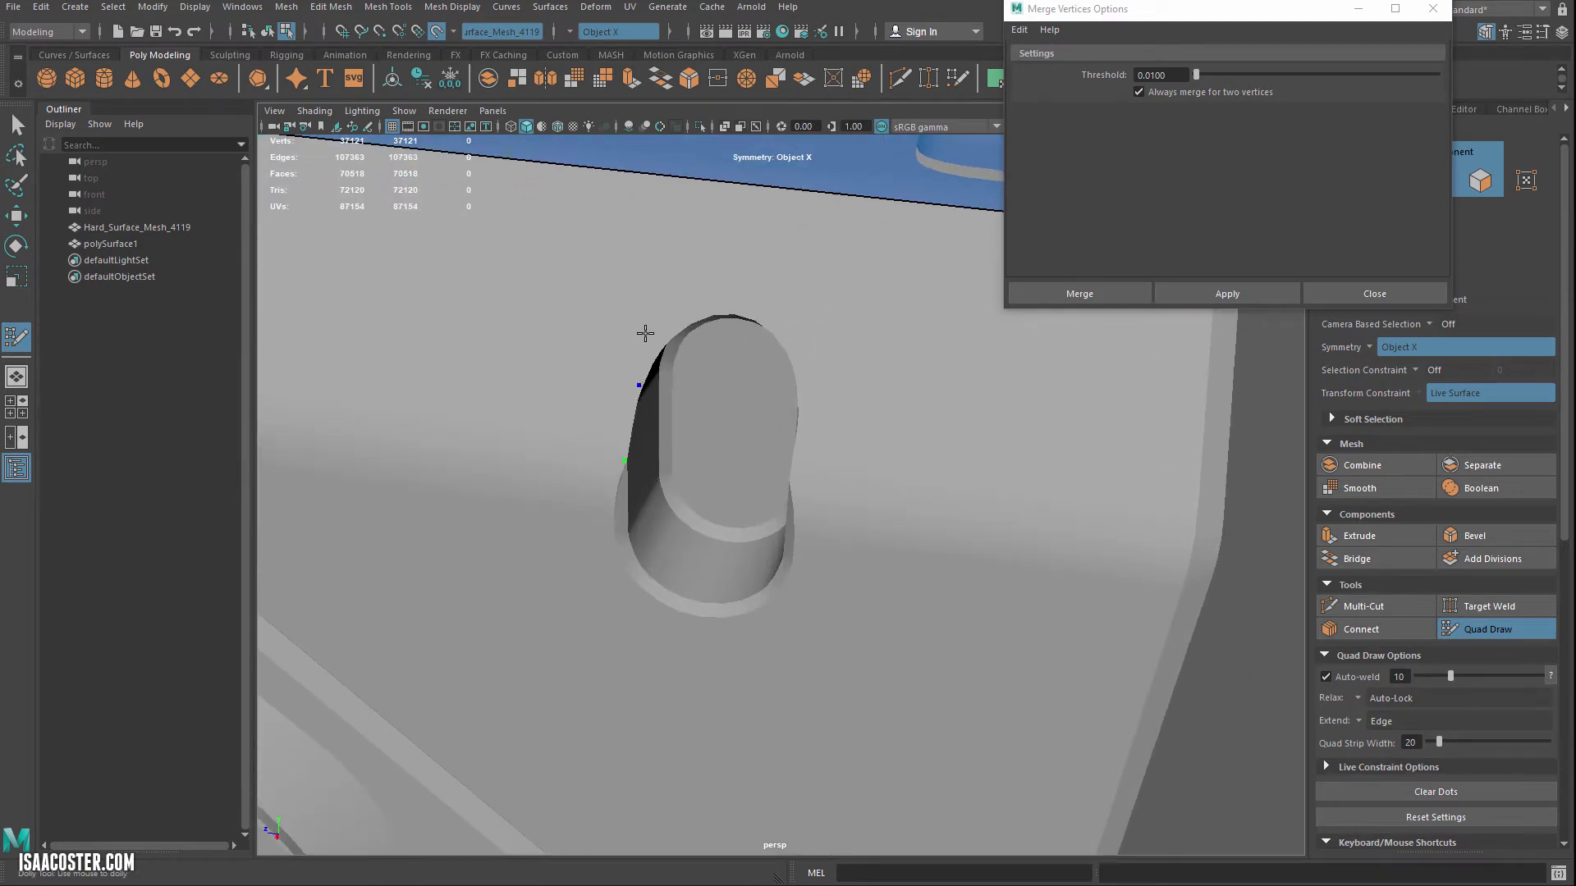
pyautogui.keyDown('alt'); pyautogui.moveTo(657, 299); pyautogui.dragTo(662, 330); pyautogui.keyUp('alt')
pyautogui.keyDown('alt'); pyautogui.moveTo(661, 331); pyautogui.dragTo(690, 399, button='middle'); pyautogui.keyUp('alt')
pyautogui.keyDown('alt'); pyautogui.moveTo(689, 399); pyautogui.dragTo(661, 399, button='right'); pyautogui.keyUp('alt')
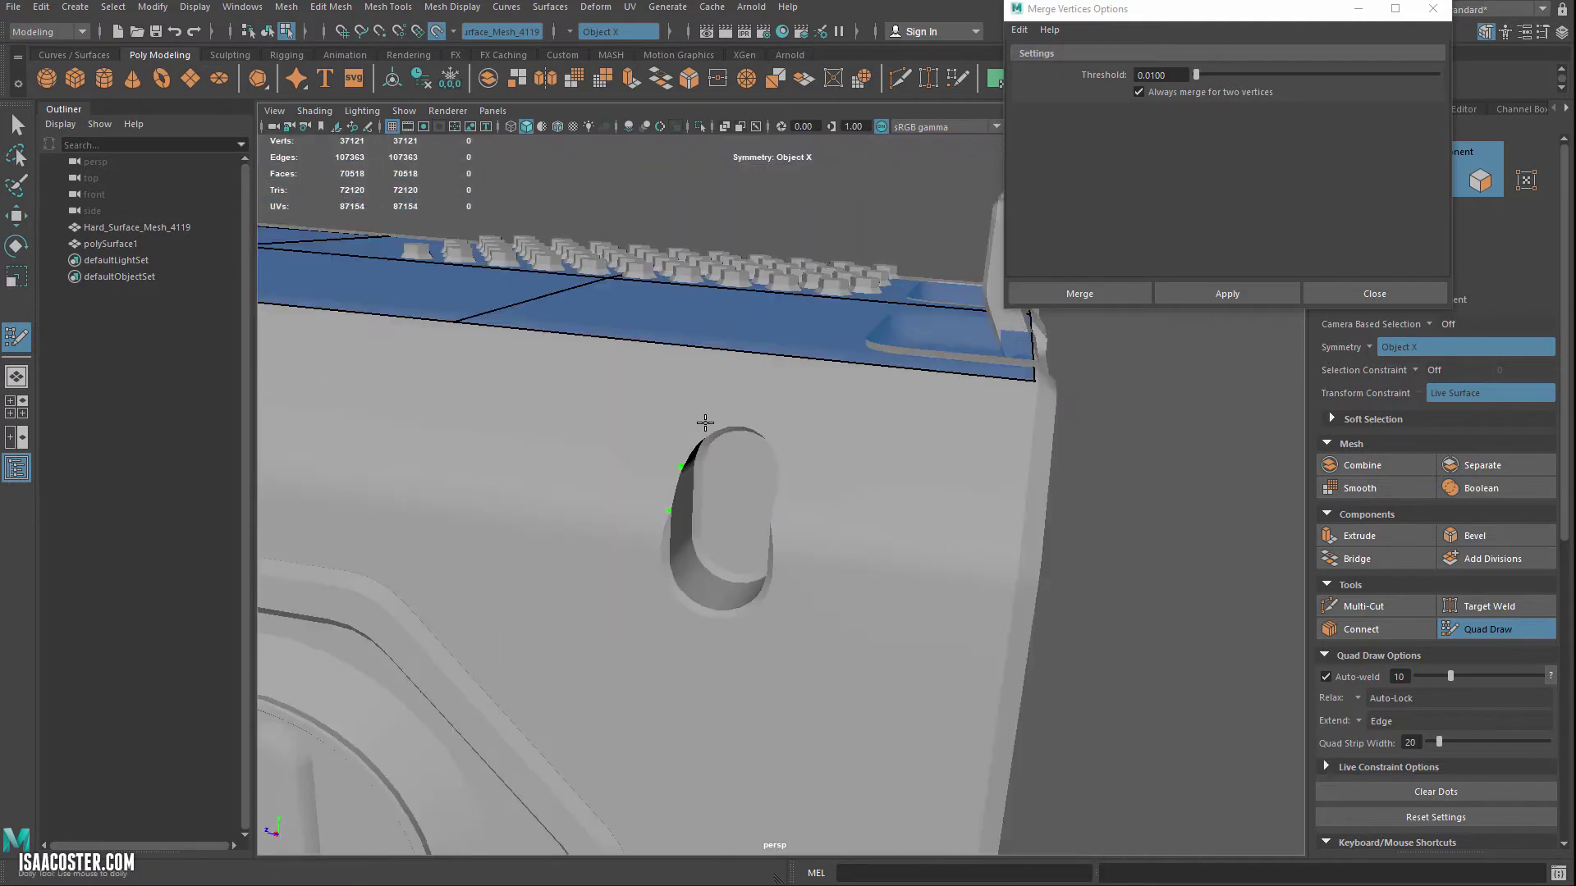
pyautogui.keyDown('alt'); pyautogui.moveTo(705, 423); pyautogui.dragTo(782, 444); pyautogui.keyUp('alt')
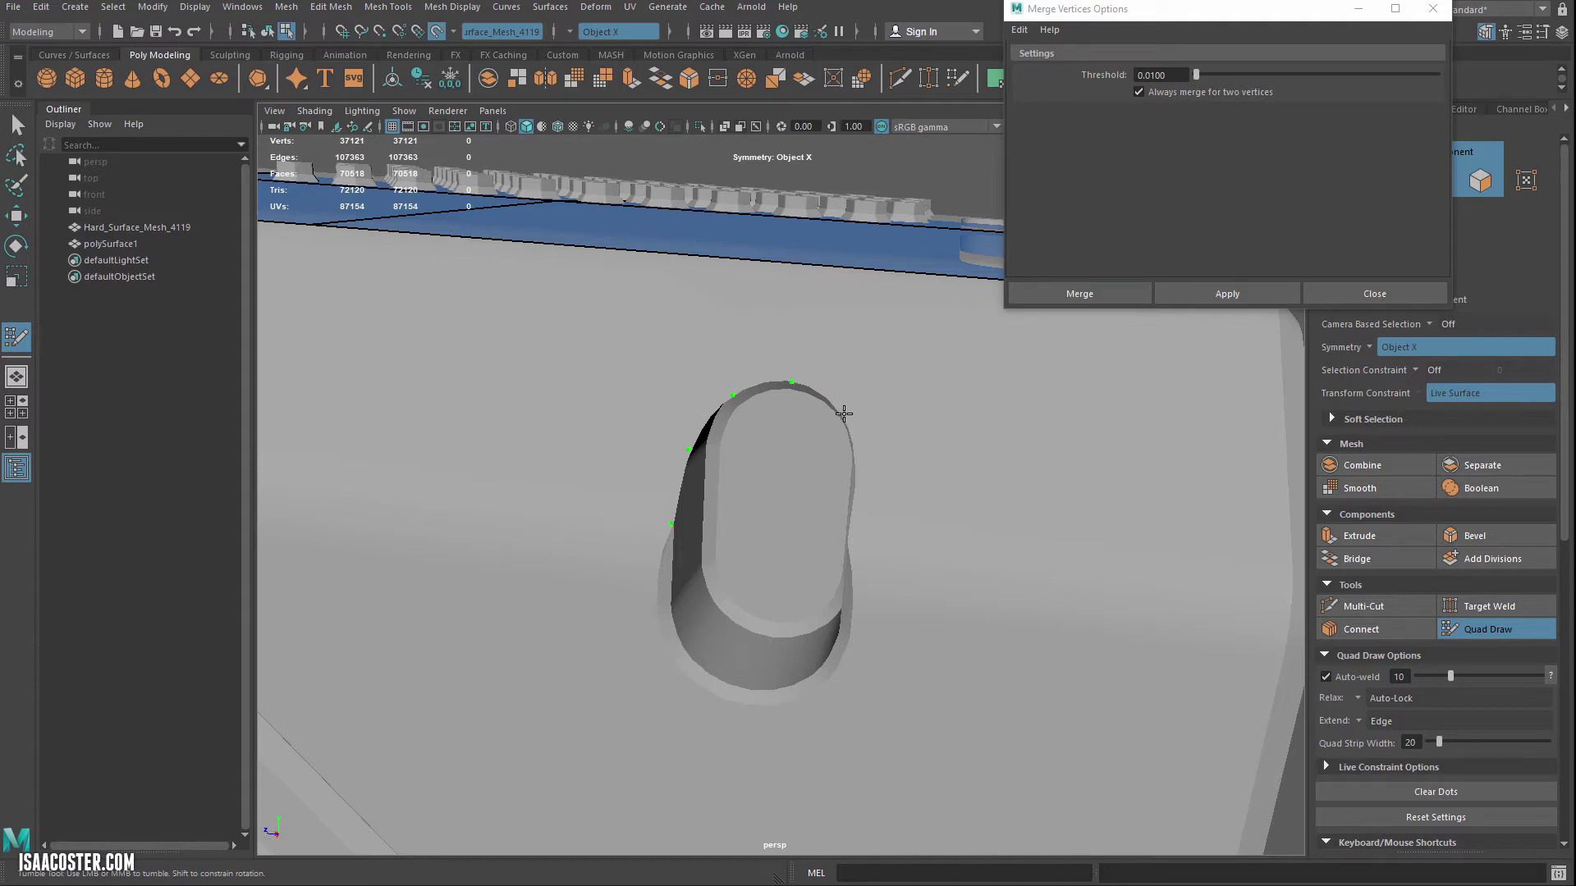
pyautogui.click(844, 414)
# - Place dots down the front side and around the lower end of the slot's rim
pyautogui.keyDown('alt'); pyautogui.moveTo(960, 566); pyautogui.dragTo(866, 552); pyautogui.keyUp('alt')
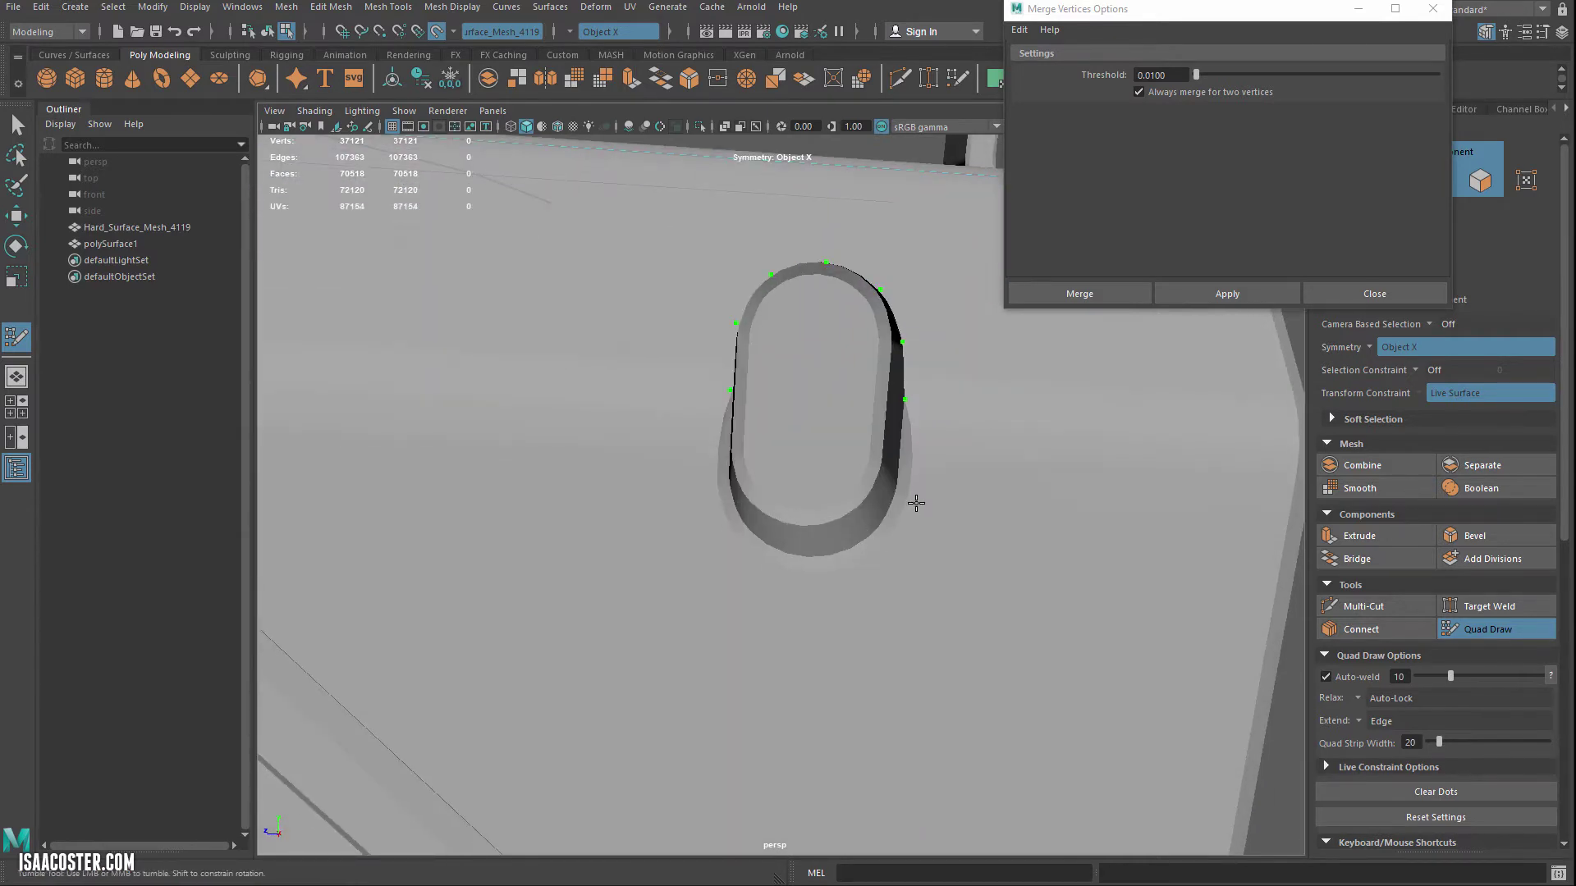
pyautogui.click(879, 555)
pyautogui.click(803, 574)
pyautogui.click(741, 545)
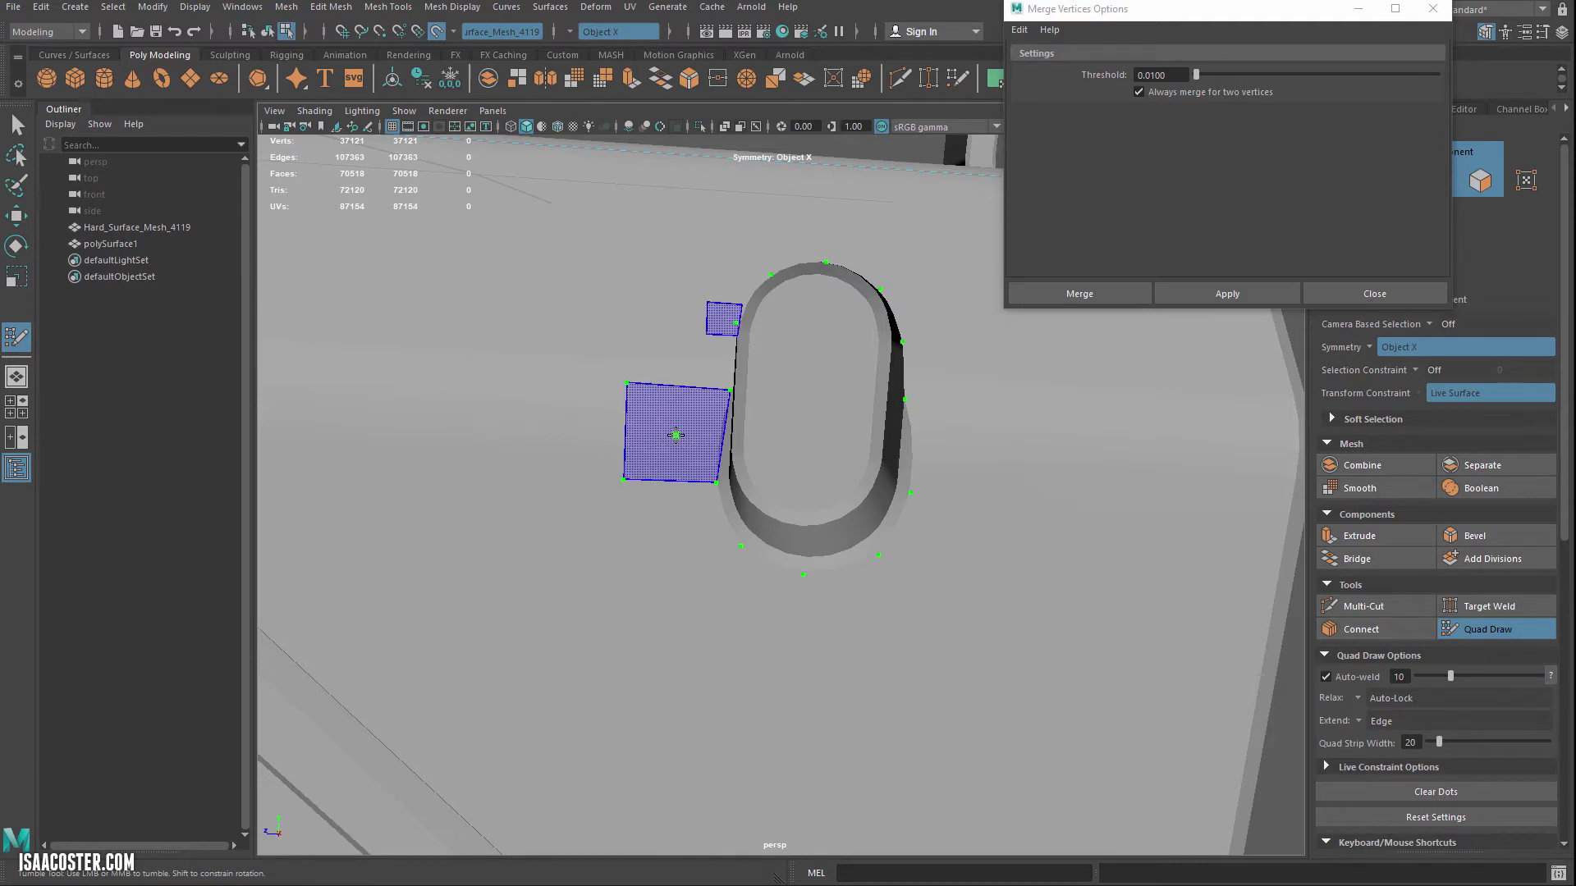
# - Place outer dots and fill three quads along the slot's collar-facing side, up to the start of its rounded upper end
pyautogui.keyDown('shift'); pyautogui.click(636, 435); pyautogui.keyUp('shift')
pyautogui.keyDown('alt'); pyautogui.moveTo(636, 435); pyautogui.dragTo(636, 514); pyautogui.keyUp('alt')
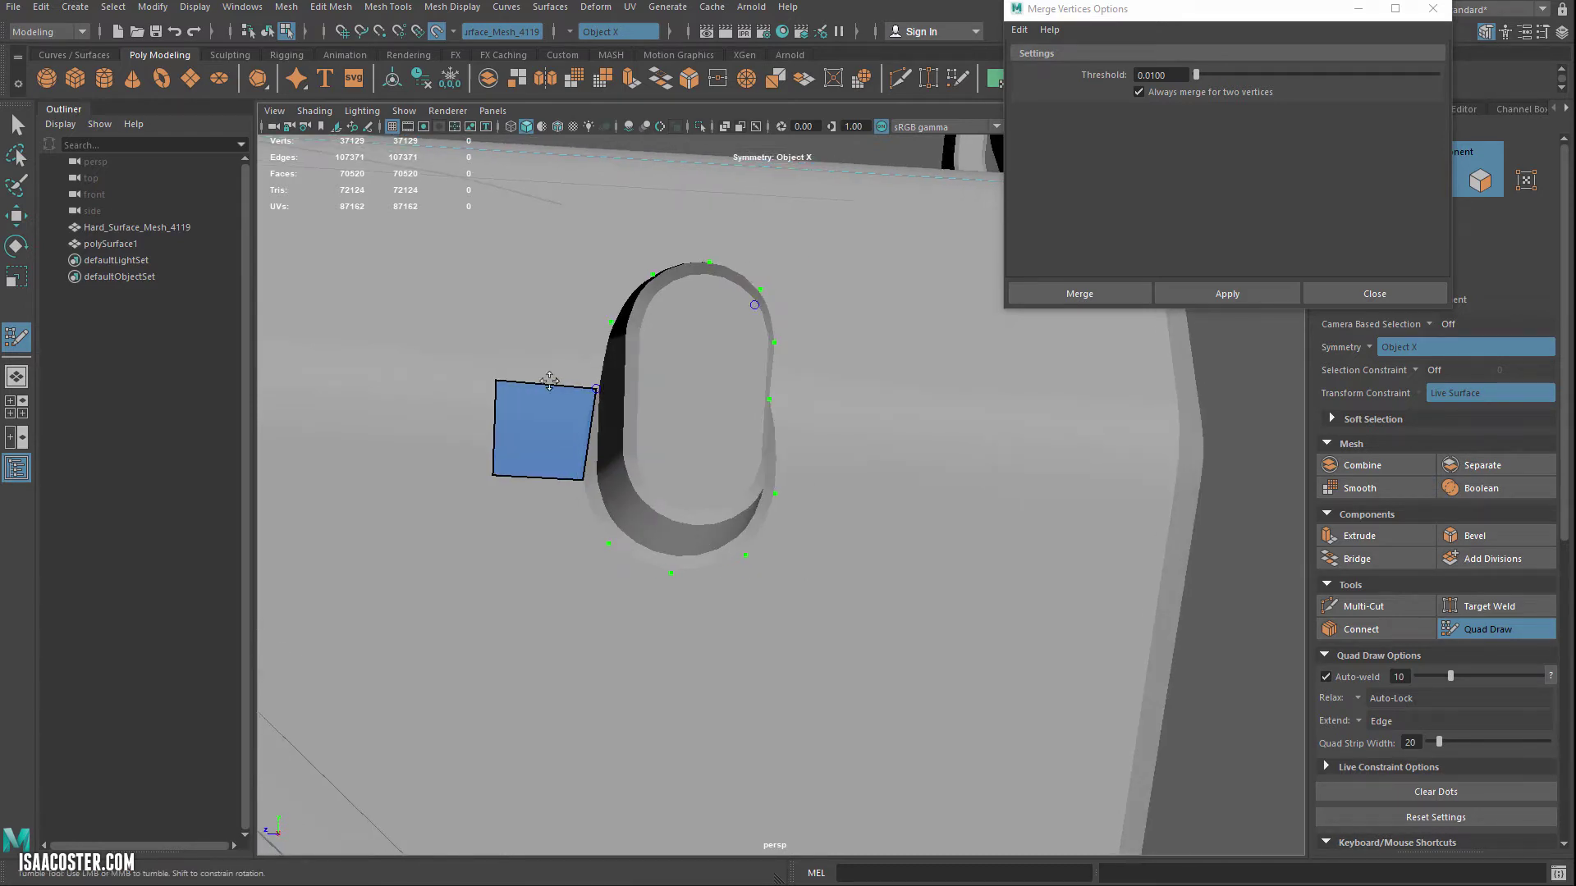
pyautogui.keyDown('shift'); pyautogui.click(556, 341); pyautogui.keyUp('shift')
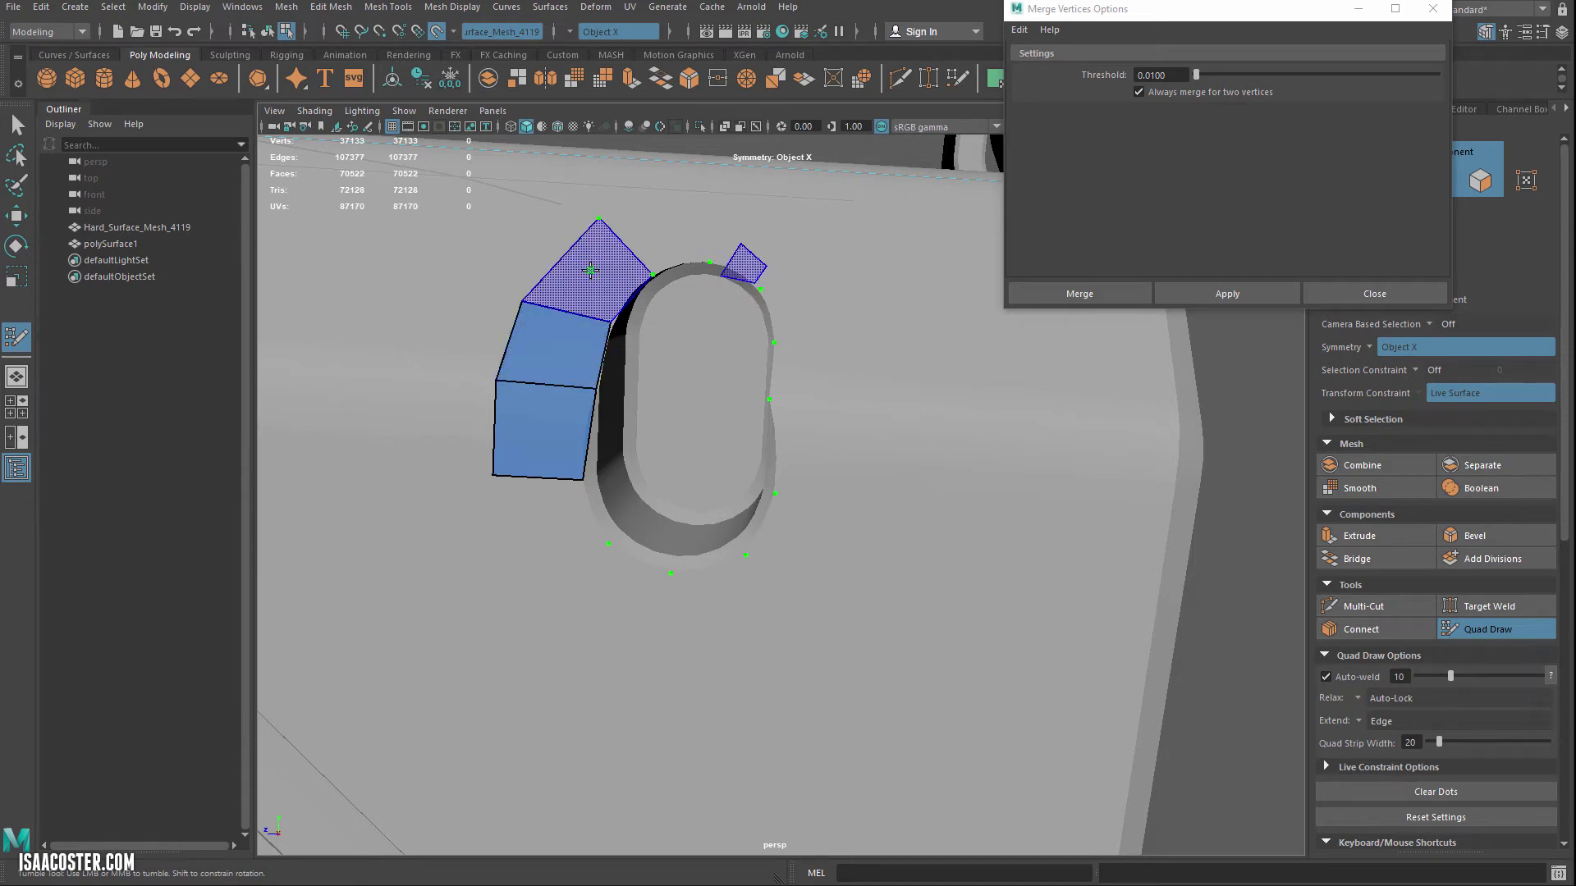
pyautogui.keyDown('shift'); pyautogui.click(596, 247); pyautogui.keyUp('shift')
# - Extend the quad strip with two quads over the slot's rounded upper end
pyautogui.keyDown('alt'); pyautogui.moveTo(596, 246); pyautogui.dragTo(685, 448); pyautogui.keyUp('alt')
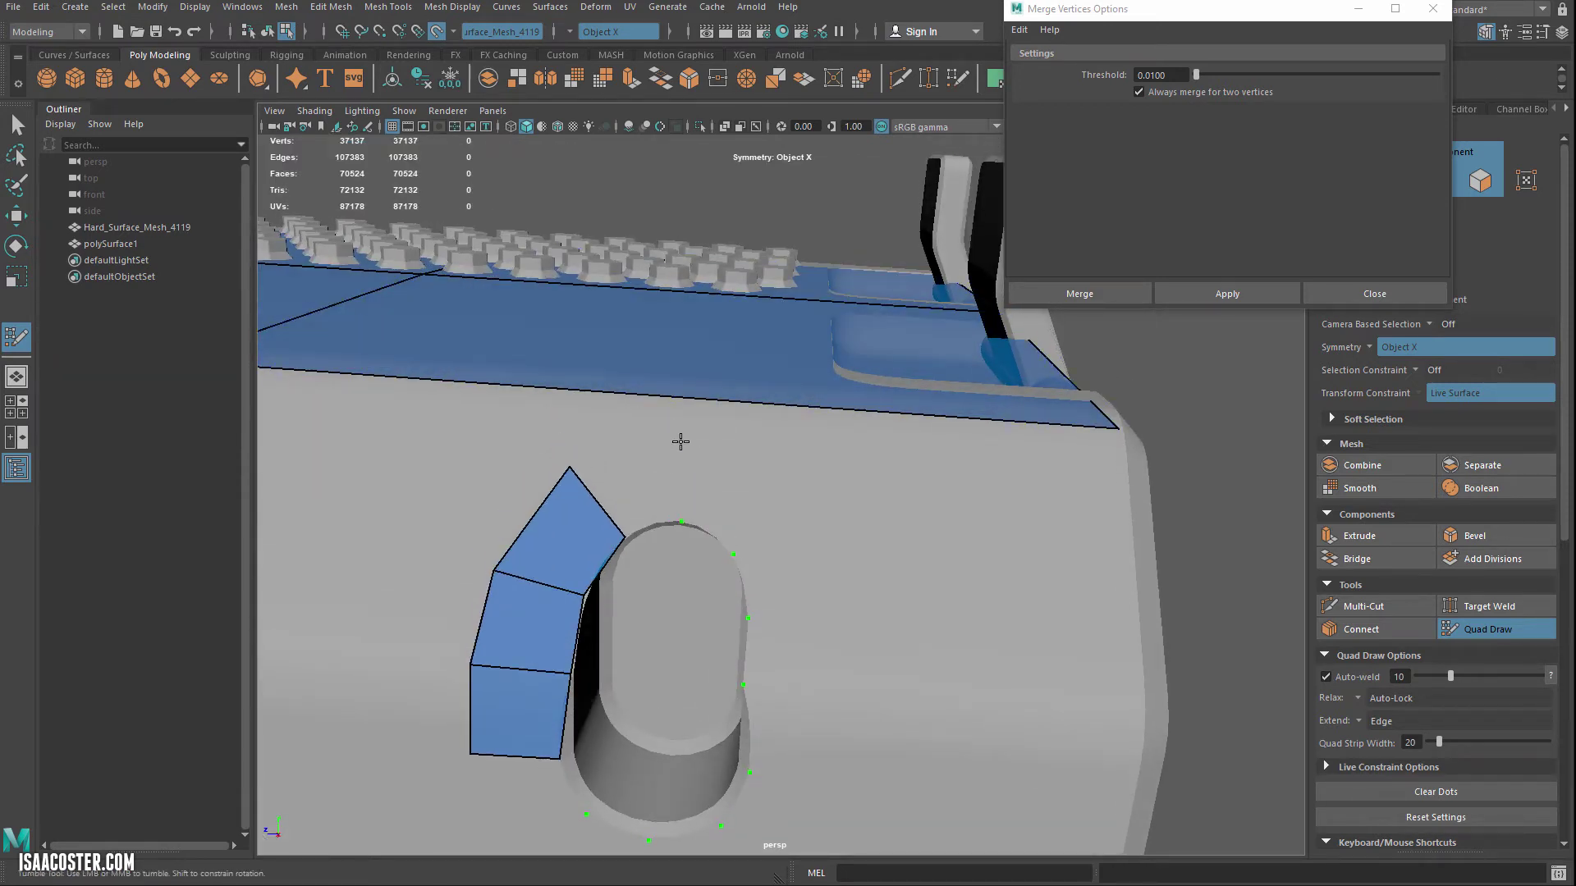
pyautogui.keyDown('shift'); pyautogui.click(640, 497); pyautogui.keyUp('shift')
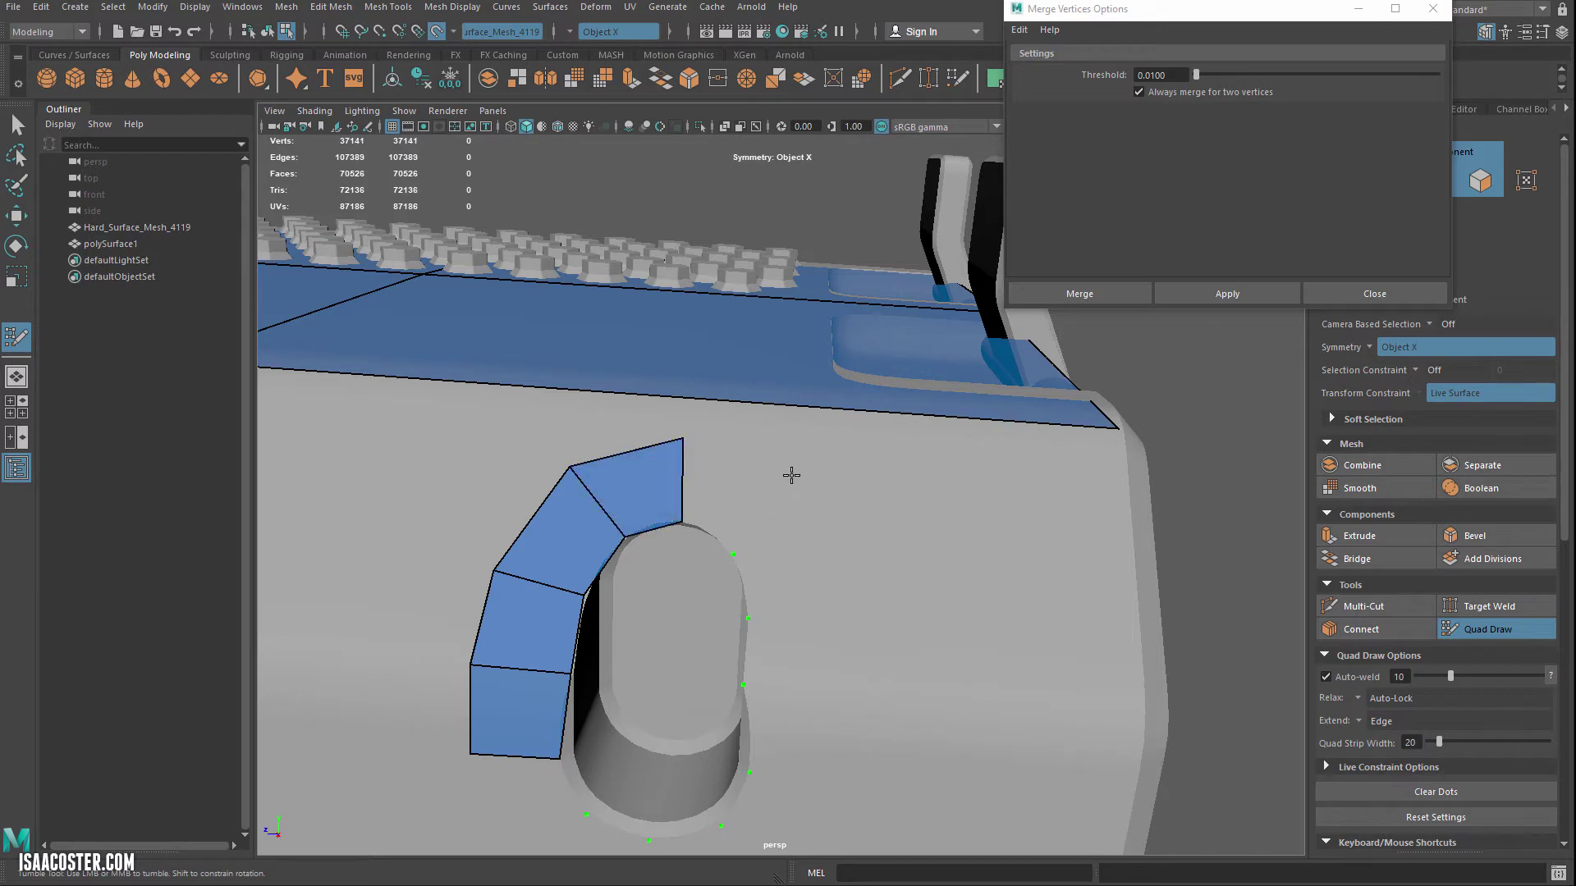
pyautogui.click(789, 483)
pyautogui.keyDown('shift'); pyautogui.click(728, 492); pyautogui.keyUp('shift')
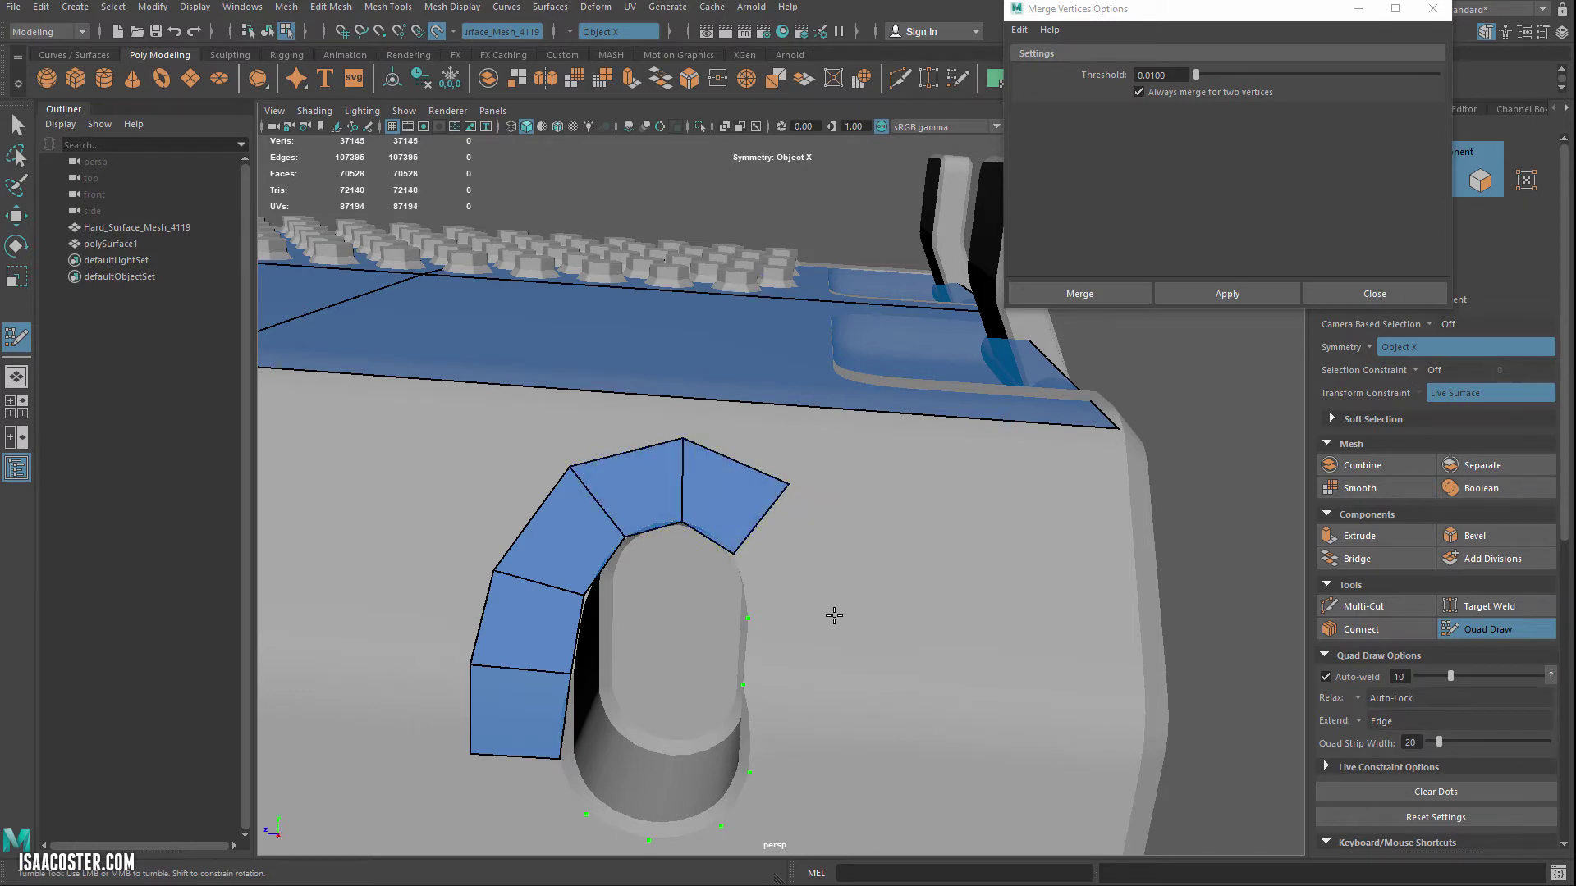
# - Fill three more quads down the slot's straight front side, continuing the ring from its rounded upper end
pyautogui.keyDown('shift'); pyautogui.click(792, 584); pyautogui.keyUp('shift')
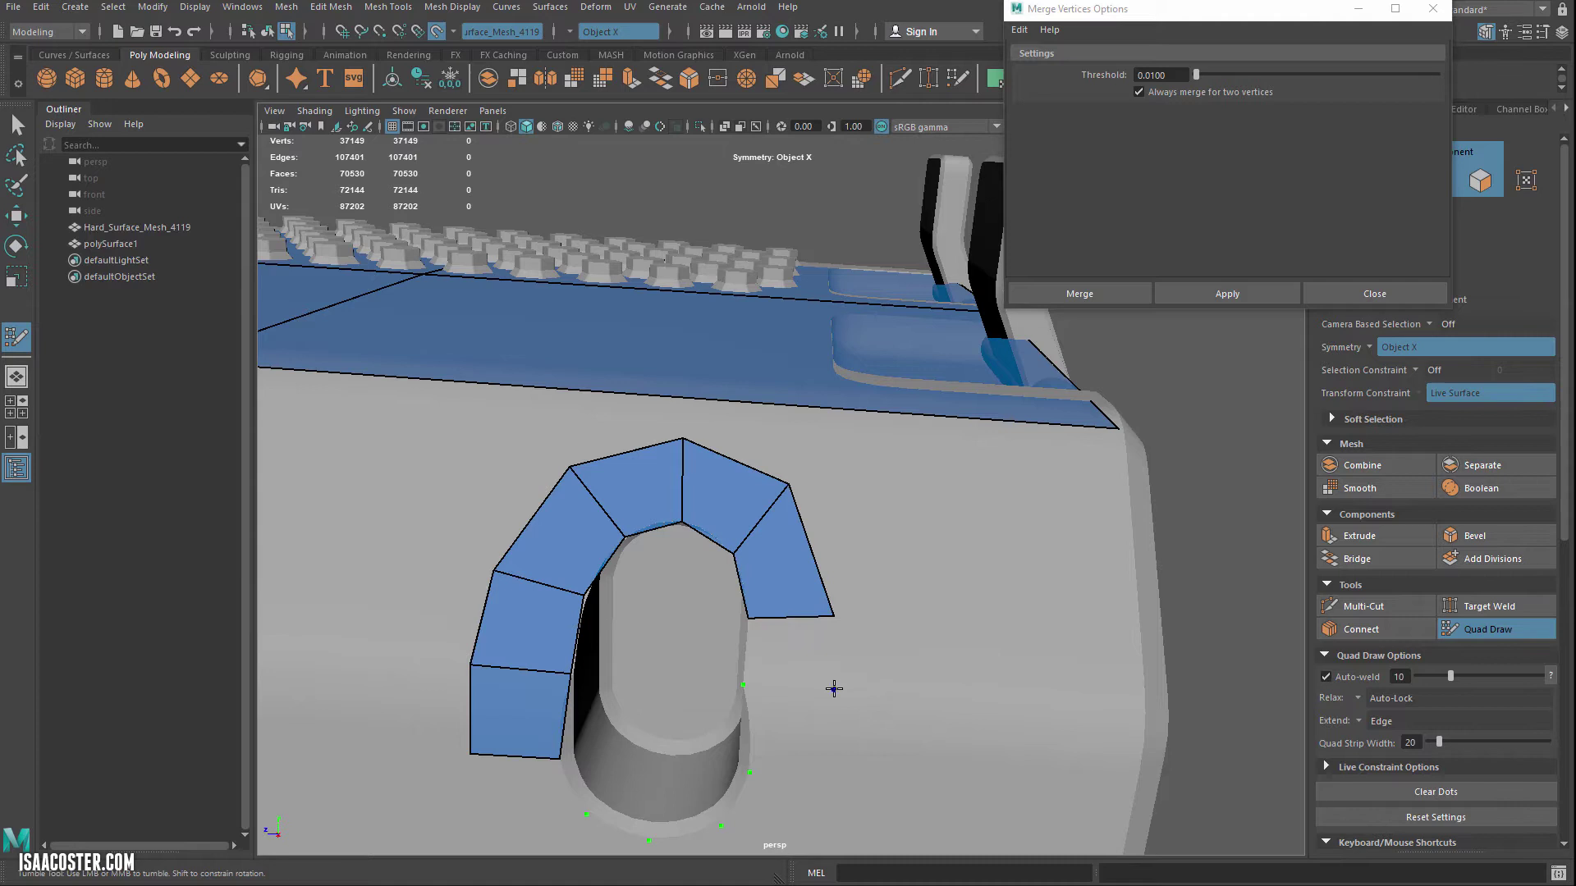
pyautogui.keyDown('shift'); pyautogui.click(792, 656); pyautogui.keyUp('shift')
pyautogui.keyDown('alt'); pyautogui.moveTo(791, 657); pyautogui.dragTo(827, 574); pyautogui.keyUp('alt')
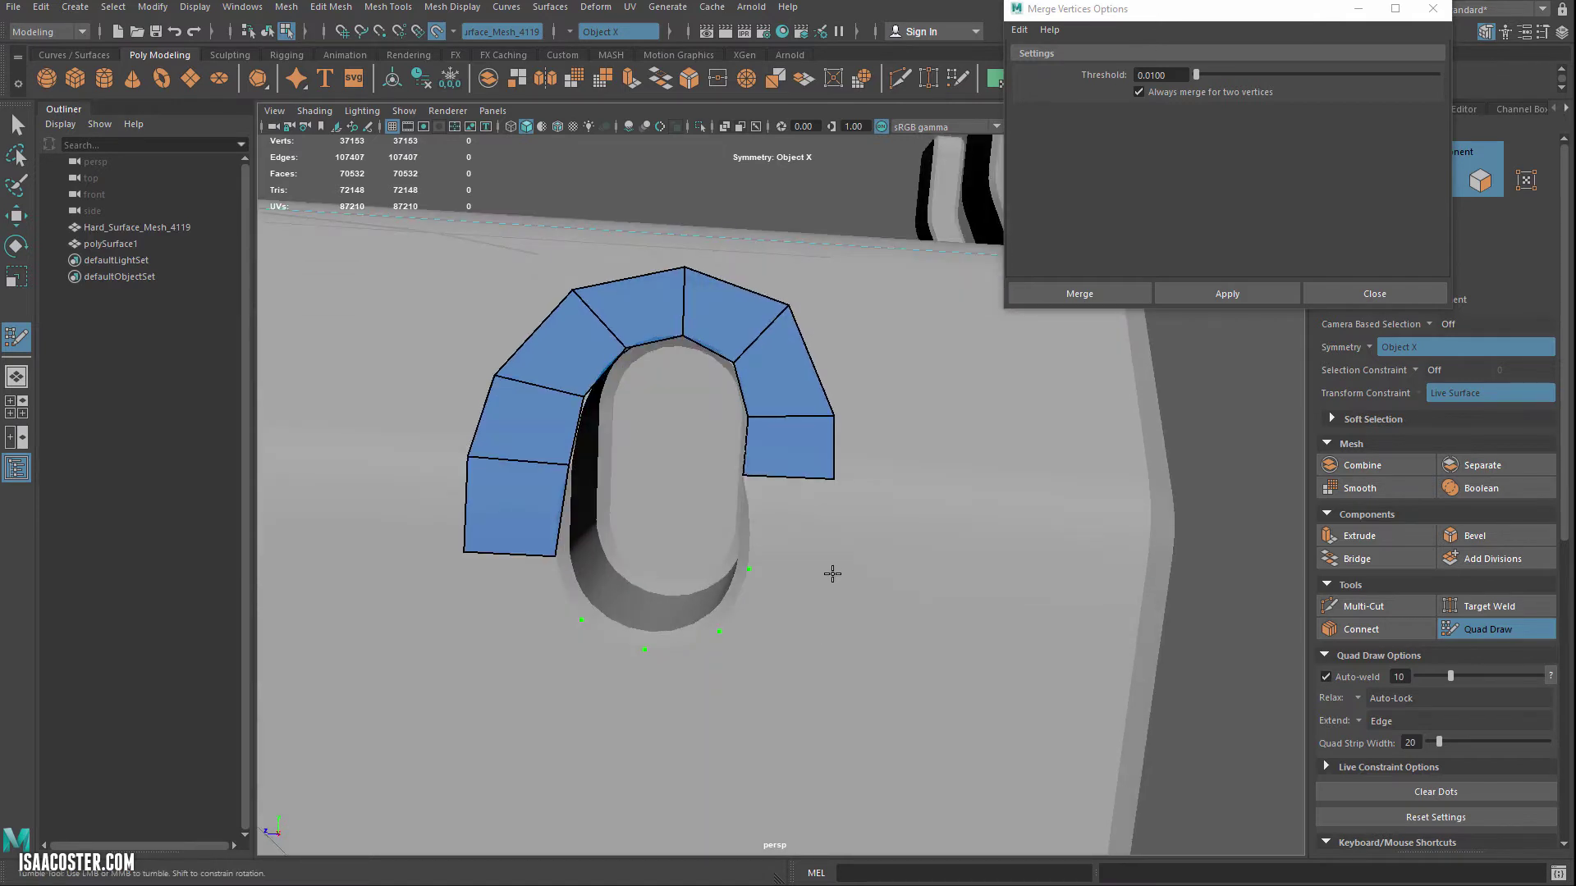
pyautogui.keyDown('shift'); pyautogui.click(802, 544); pyautogui.keyUp('shift')
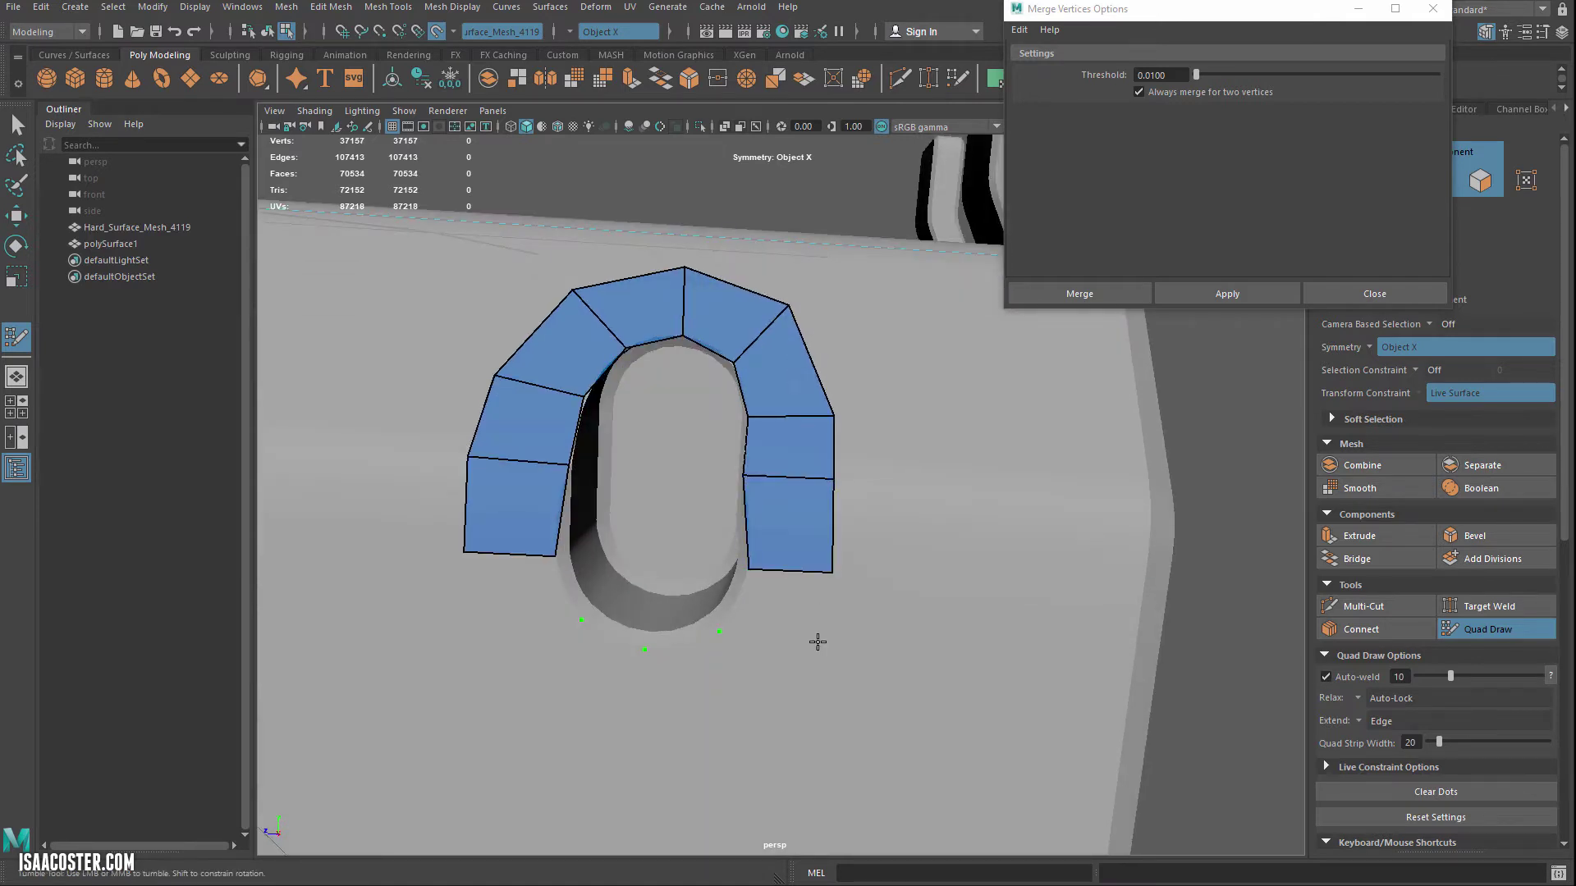
# - Fill the quads around the slot's rounded lower end, adding an outer dot below it, and close the ring
pyautogui.keyDown('shift'); pyautogui.click(783, 666); pyautogui.keyUp('shift')
pyautogui.click(645, 738)
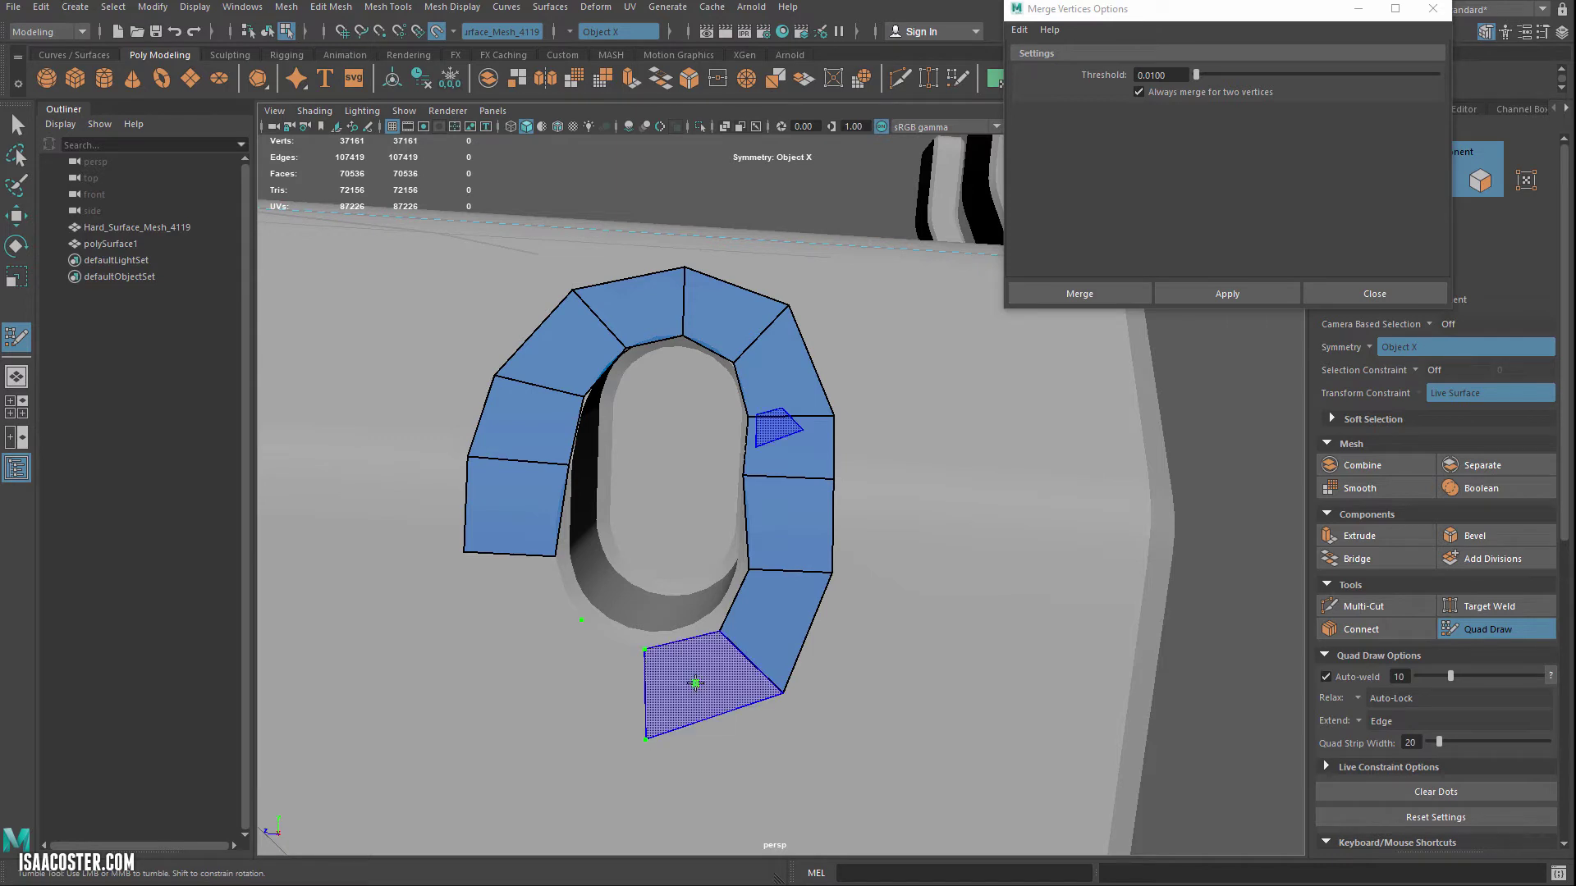
pyautogui.keyDown('shift'); pyautogui.click(693, 680); pyautogui.keyUp('shift')
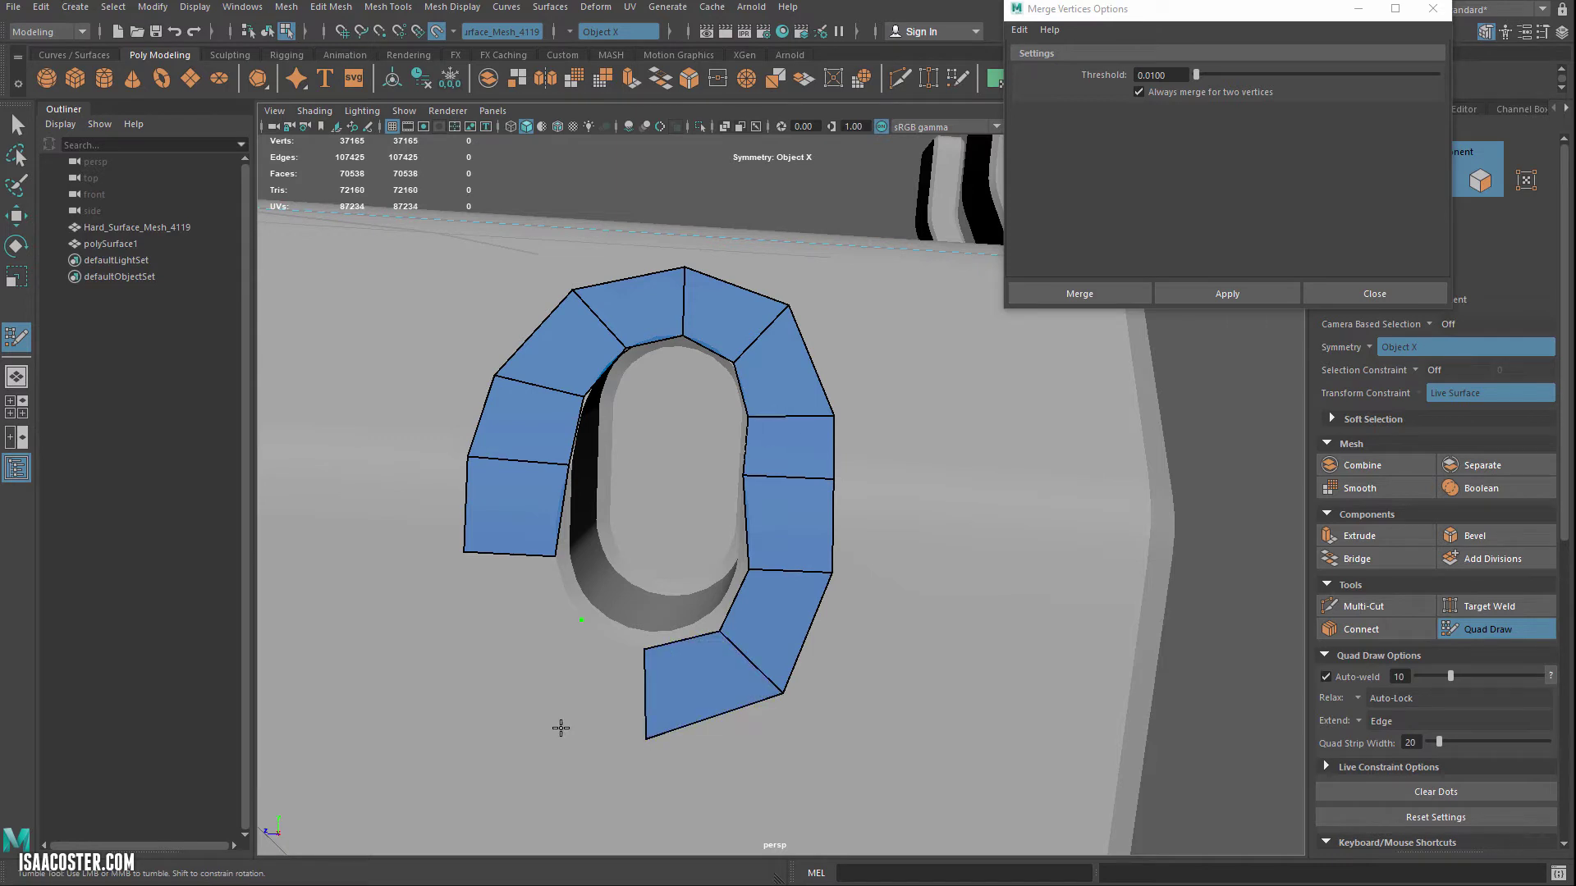
pyautogui.keyDown('shift'); pyautogui.click(565, 668); pyautogui.keyUp('shift')
pyautogui.keyDown('shift'); pyautogui.click(514, 605); pyautogui.keyUp('shift')
pyautogui.keyDown('alt'); pyautogui.moveTo(514, 605); pyautogui.dragTo(538, 572); pyautogui.keyUp('alt')
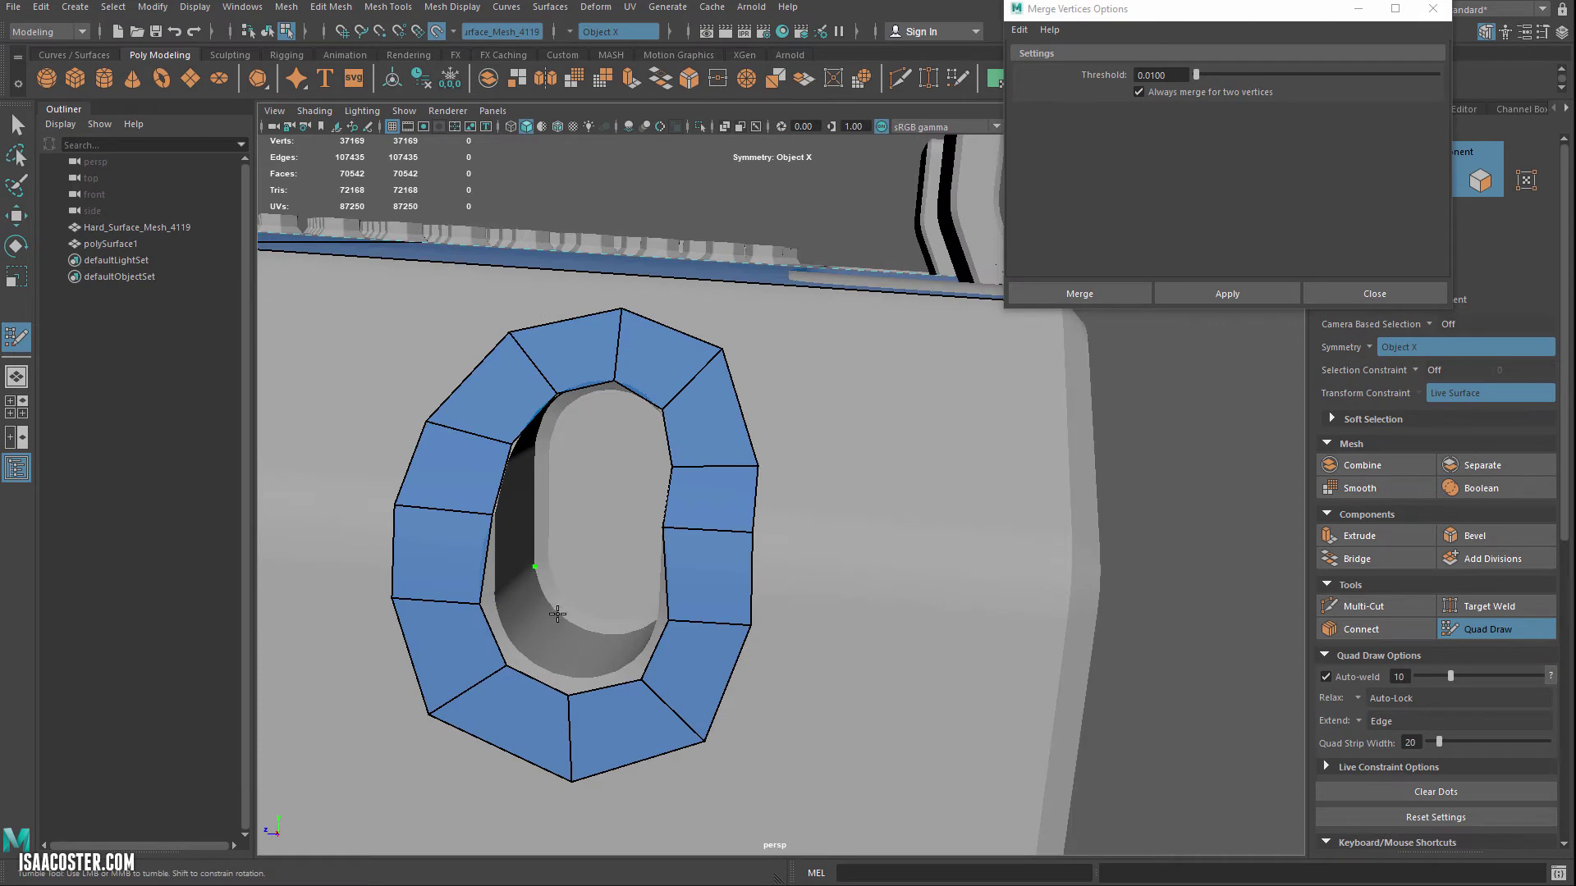
# - Place dots along the recess floor's lower edge and fill four inner-wall quads around the slot's lower end
pyautogui.keyDown('alt'); pyautogui.moveTo(581, 640); pyautogui.dragTo(698, 644); pyautogui.keyUp('alt')
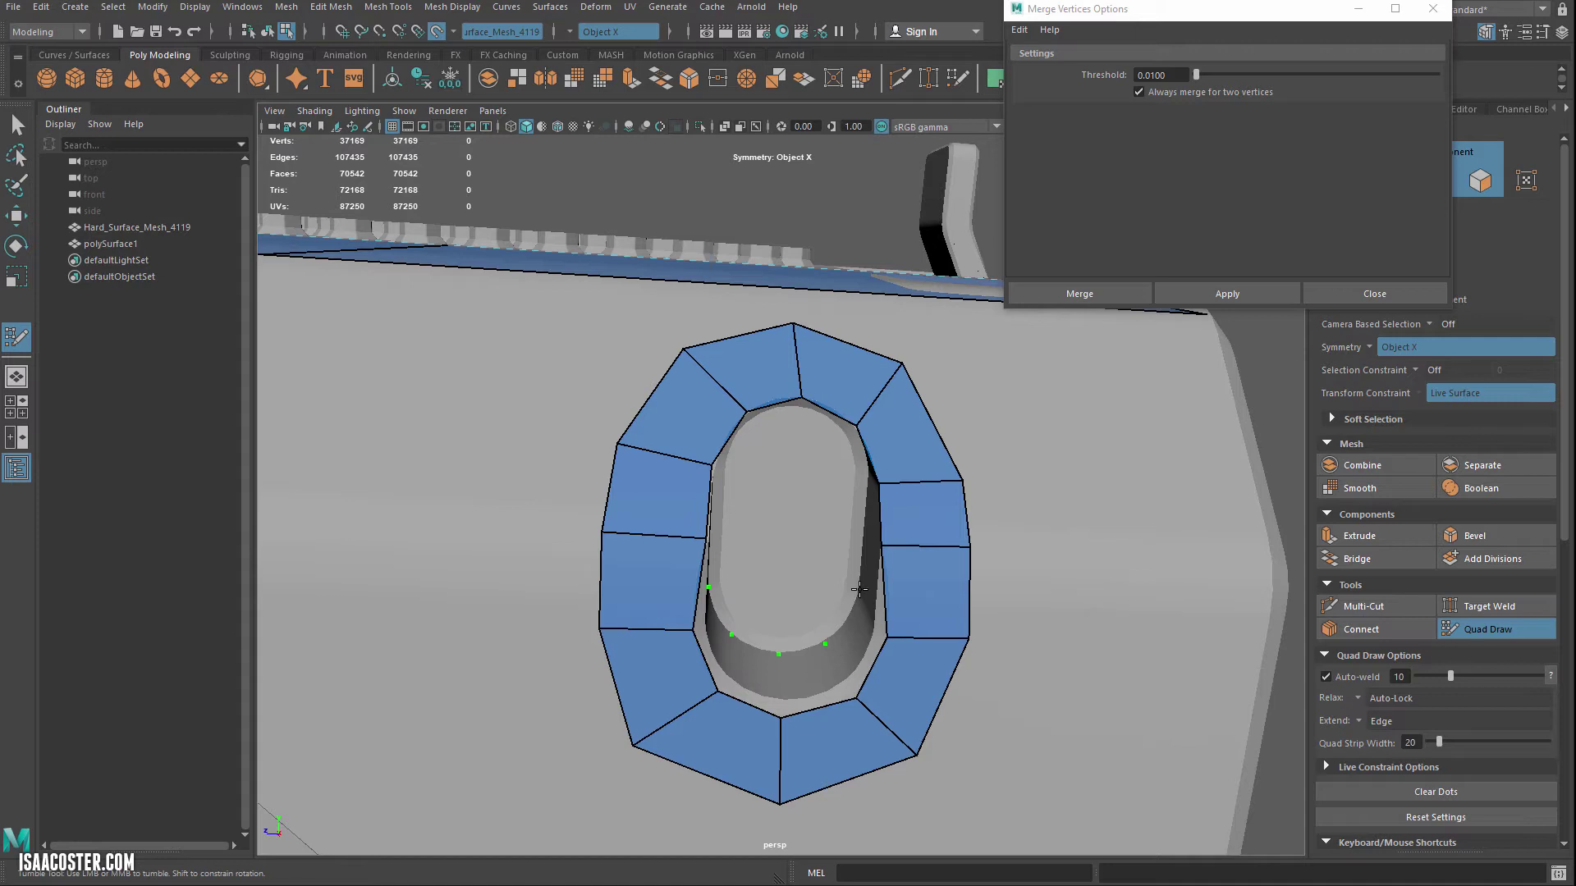
pyautogui.keyDown('shift'); pyautogui.click(853, 644); pyautogui.keyUp('shift')
pyautogui.keyDown('shift'); pyautogui.click(812, 681); pyautogui.keyUp('shift')
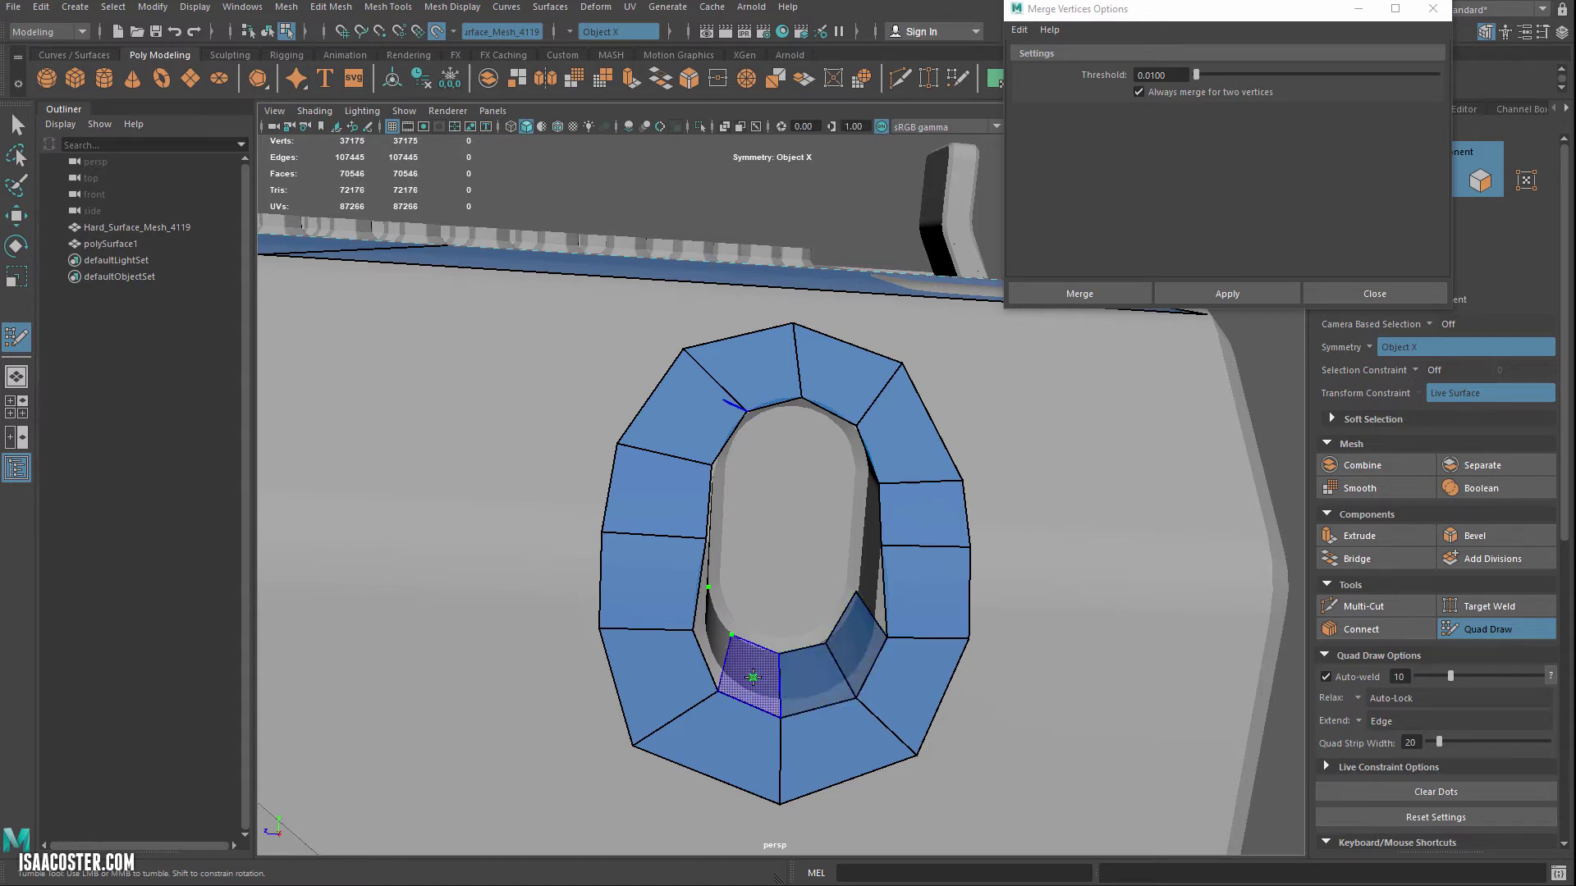
pyautogui.keyDown('shift'); pyautogui.click(750, 673); pyautogui.keyUp('shift')
pyautogui.keyDown('shift'); pyautogui.click(713, 632); pyautogui.keyUp('shift')
pyautogui.keyDown('alt'); pyautogui.moveTo(712, 632); pyautogui.dragTo(669, 598); pyautogui.keyUp('alt')
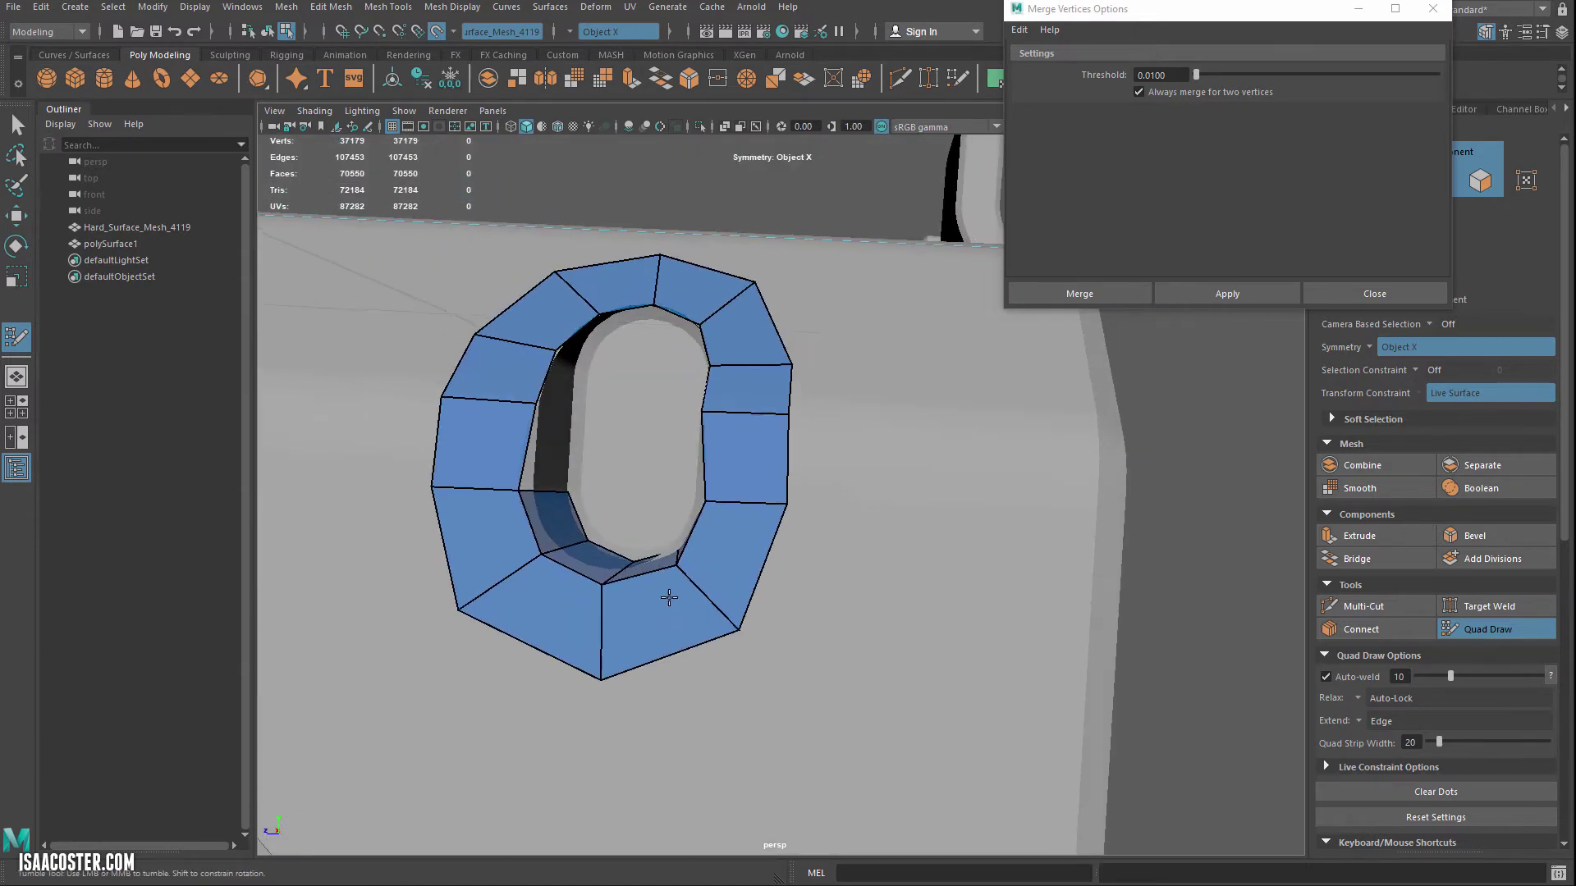
# - Place dots around the rest of the recess floor's edge and fill inner-wall quads up the first straight side
pyautogui.keyDown('alt'); pyautogui.moveTo(573, 413); pyautogui.dragTo(594, 471); pyautogui.keyUp('alt')
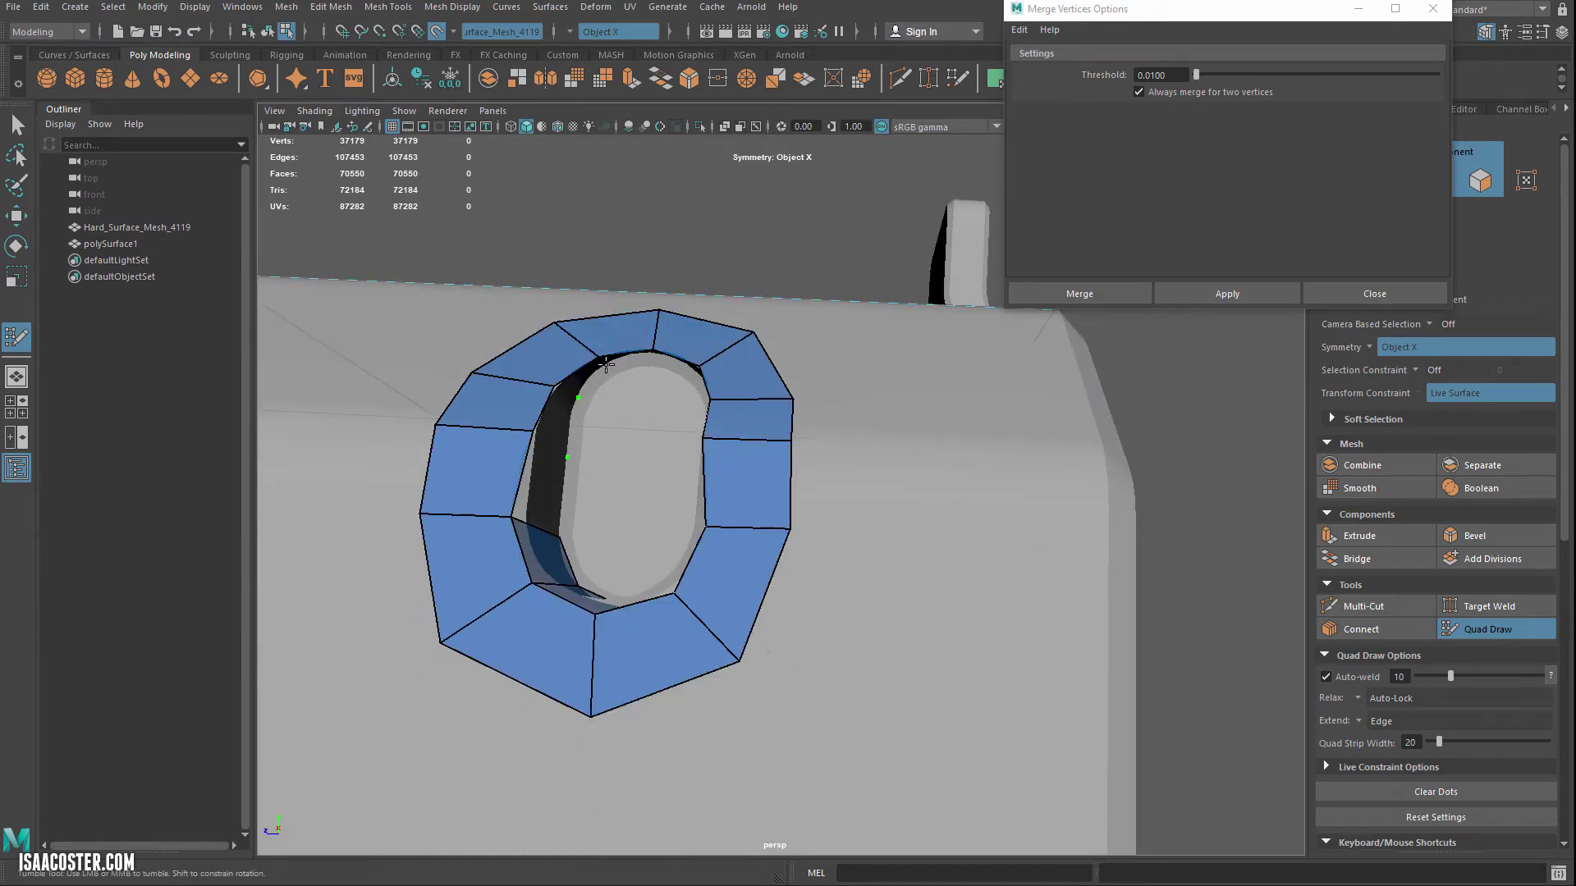
pyautogui.keyDown('alt'); pyautogui.moveTo(606, 363); pyautogui.dragTo(712, 350); pyautogui.keyUp('alt')
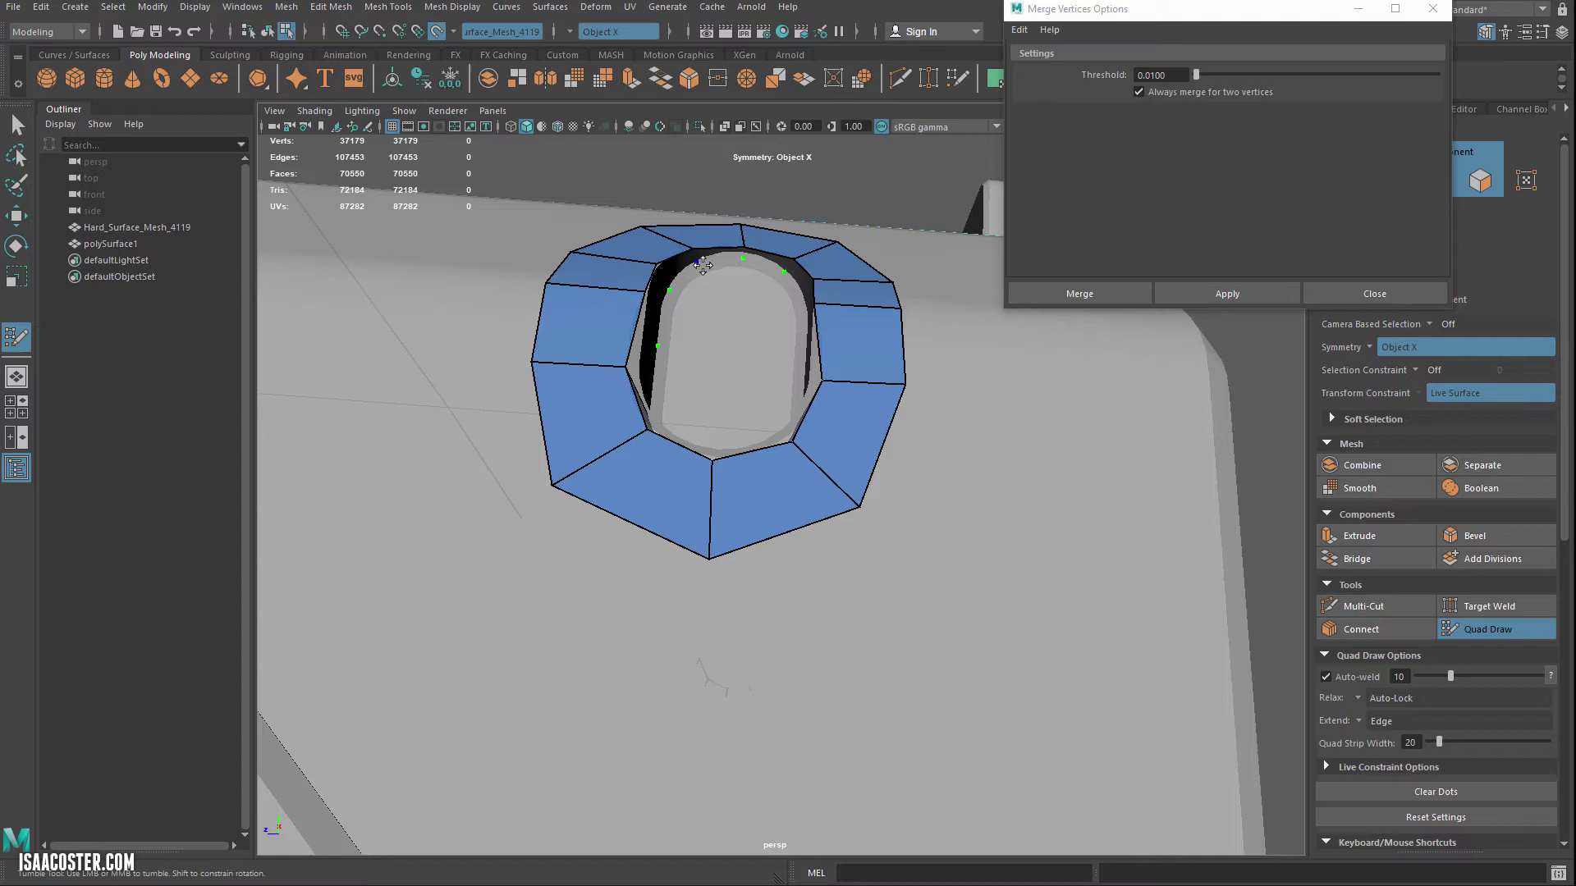
pyautogui.keyDown('alt'); pyautogui.moveTo(699, 350); pyautogui.dragTo(830, 446); pyautogui.keyUp('alt')
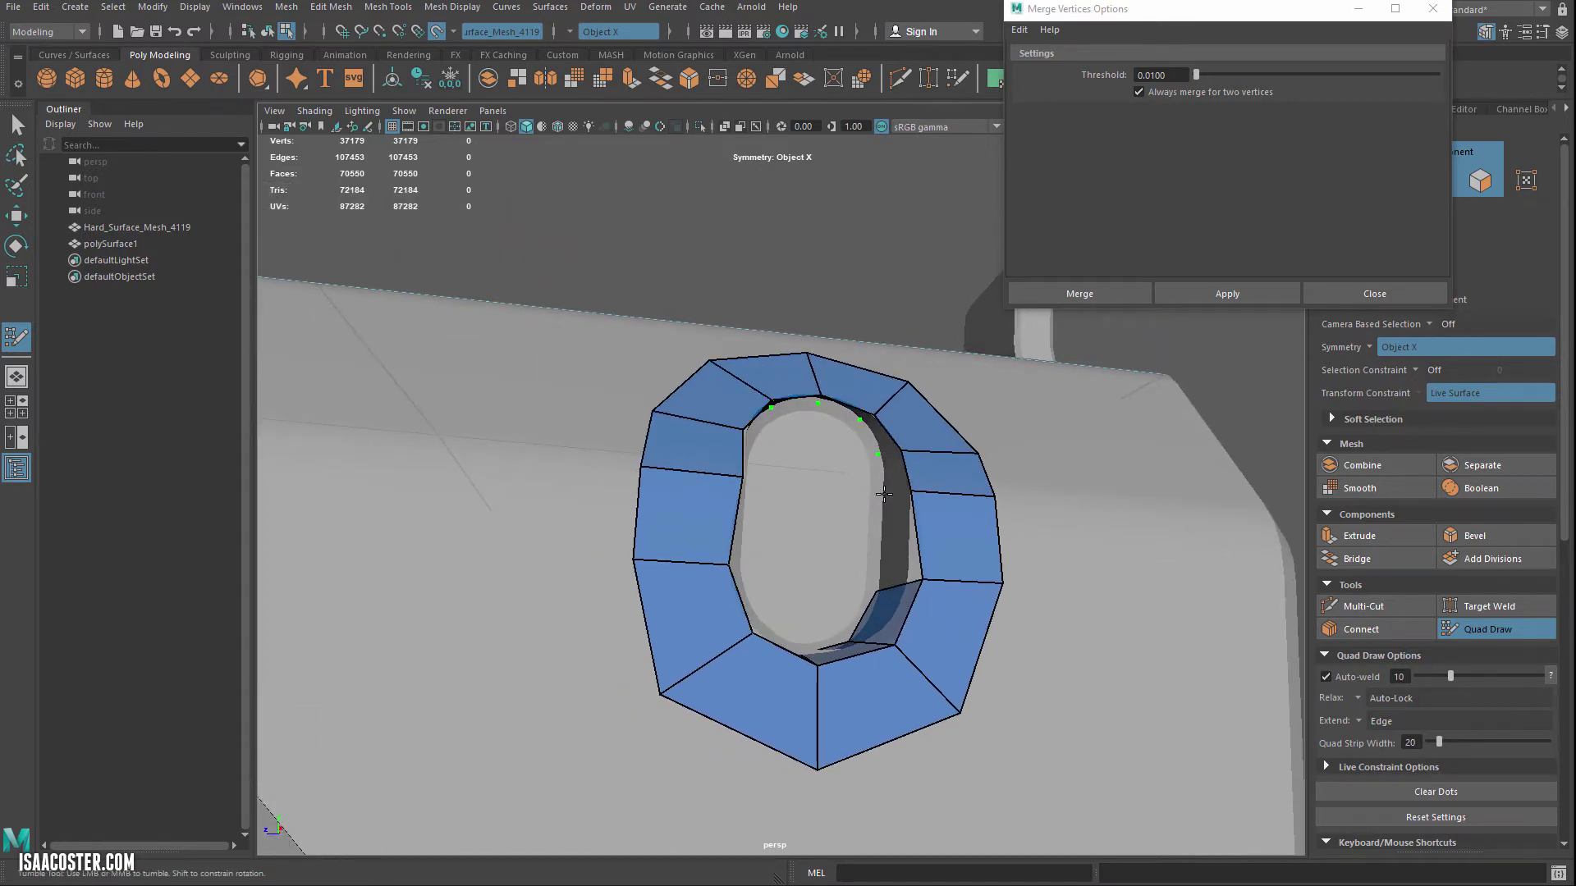
pyautogui.keyDown('shift'); pyautogui.click(885, 550); pyautogui.keyUp('shift')
pyautogui.keyDown('shift'); pyautogui.click(888, 478); pyautogui.keyUp('shift')
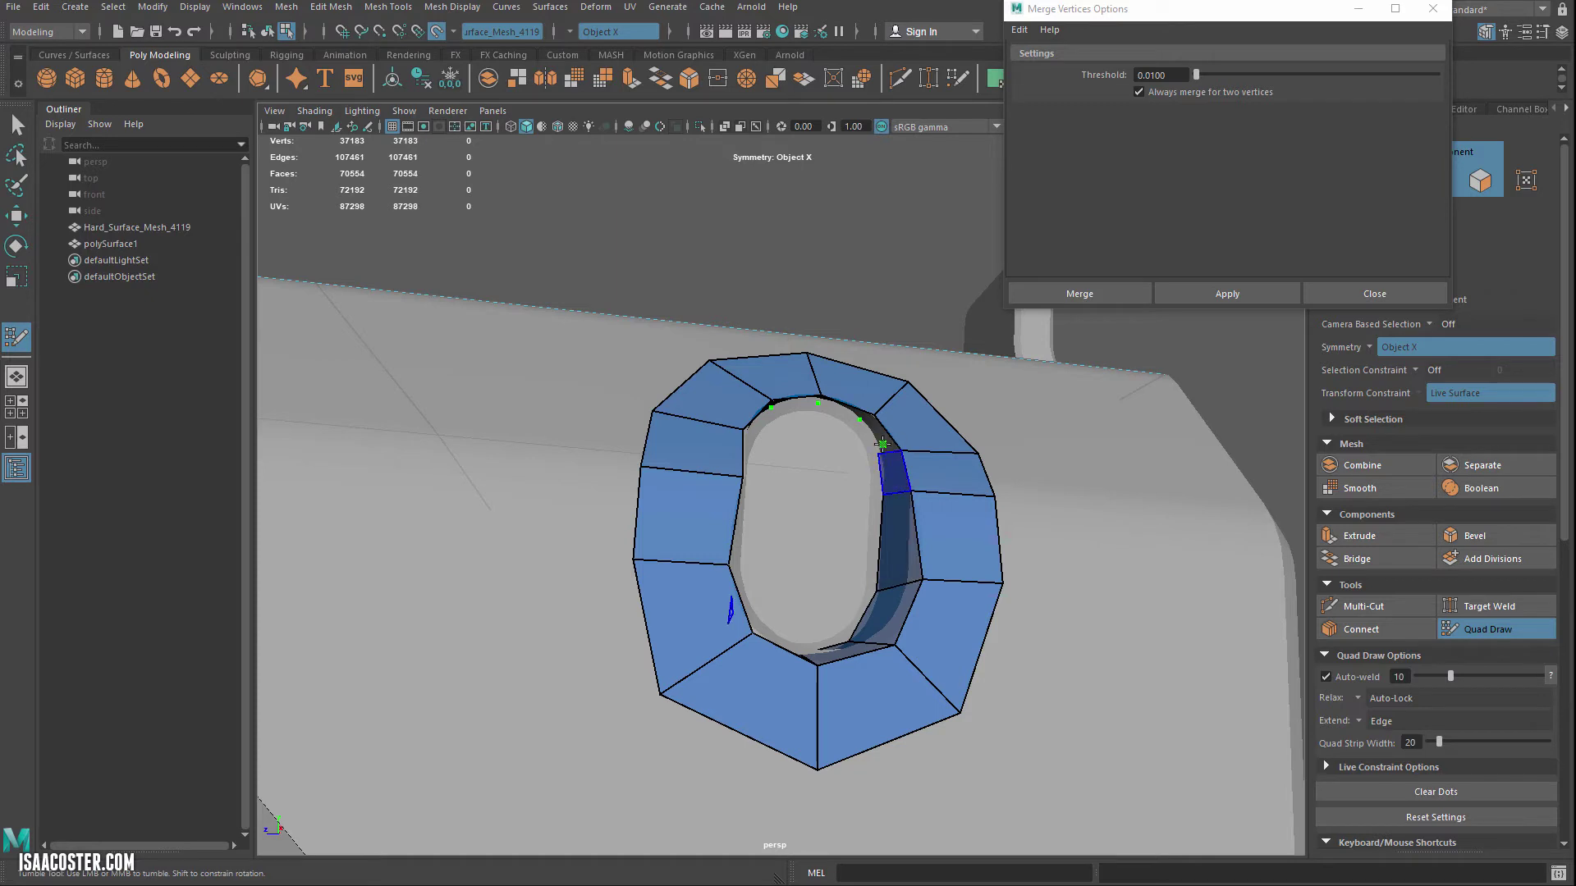
pyautogui.keyDown('shift'); pyautogui.click(877, 437); pyautogui.keyUp('shift')
pyautogui.keyDown('alt'); pyautogui.moveTo(872, 419); pyautogui.dragTo(847, 399); pyautogui.keyUp('alt')
pyautogui.keyDown('alt'); pyautogui.moveTo(848, 399); pyautogui.dragTo(839, 451, button='middle'); pyautogui.keyUp('alt')
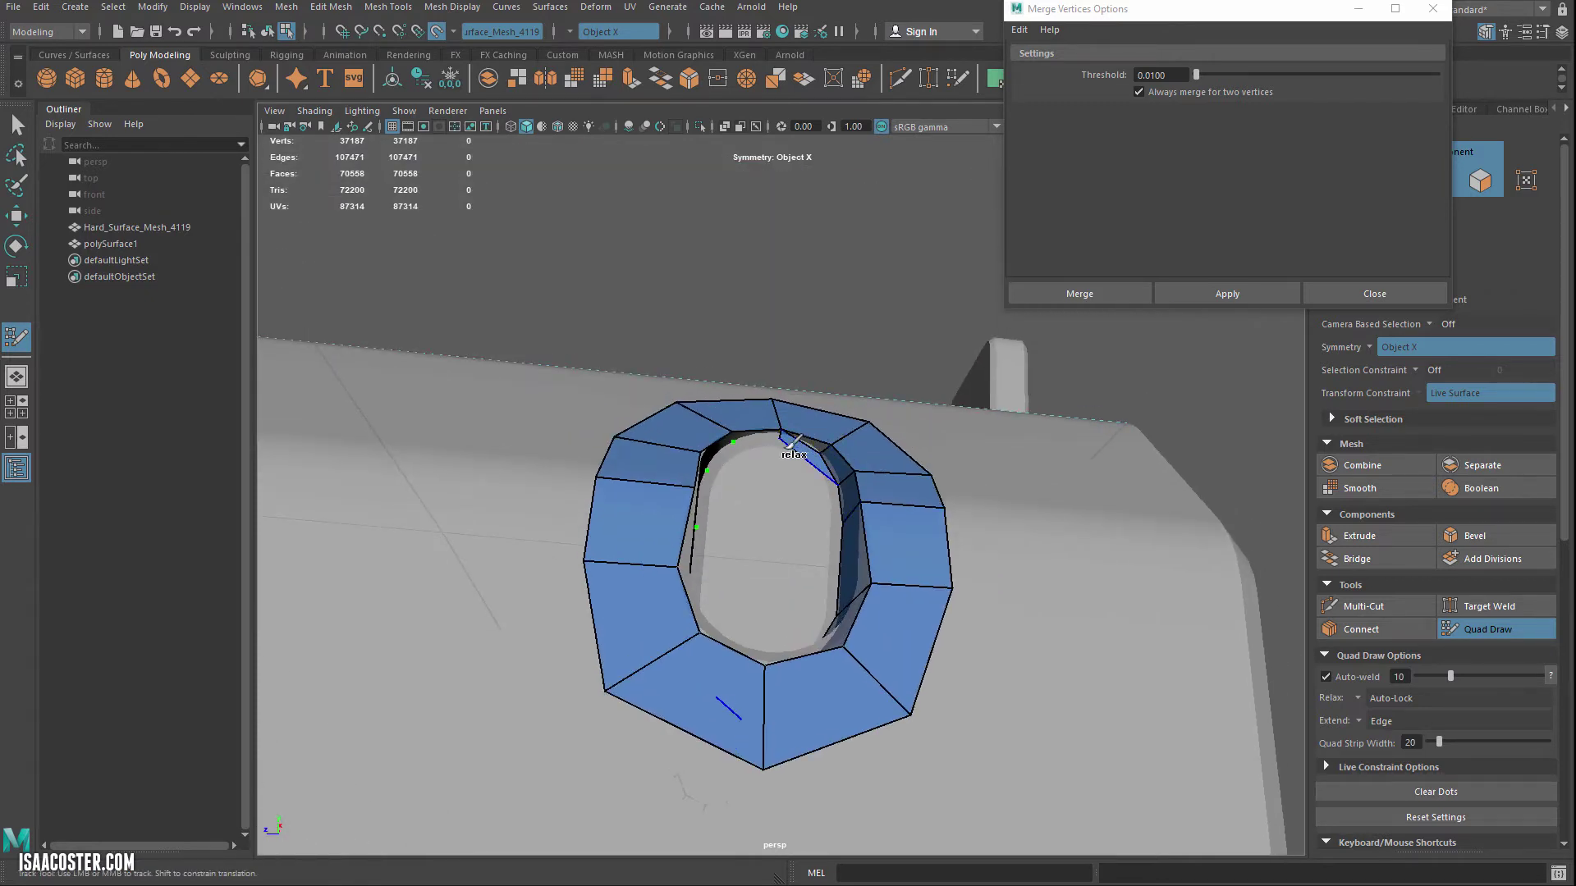
# - Undo the last inner-wall quad and fill three wall quads around the slot's rounded upper end
pyautogui.hotkey('ctrl', 'z')
pyautogui.keyDown('alt'); pyautogui.moveTo(817, 471); pyautogui.dragTo(854, 542, button='right'); pyautogui.keyUp('alt')
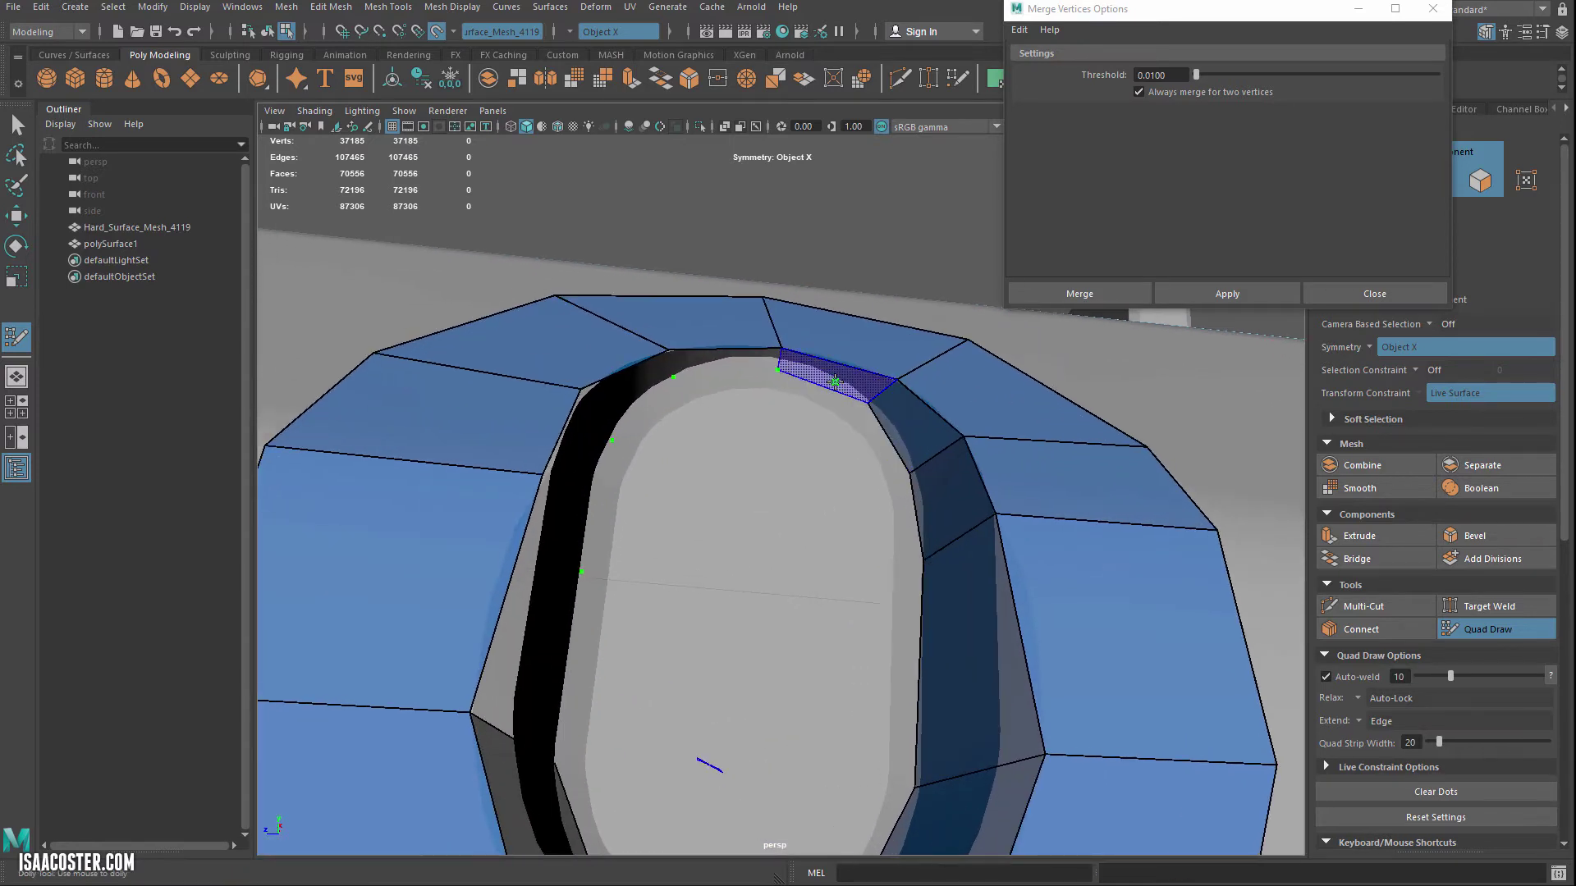
pyautogui.keyDown('shift'); pyautogui.click(835, 383); pyautogui.keyUp('shift')
pyautogui.keyDown('shift'); pyautogui.click(716, 370); pyautogui.keyUp('shift')
pyautogui.keyDown('shift'); pyautogui.click(639, 414); pyautogui.keyUp('shift')
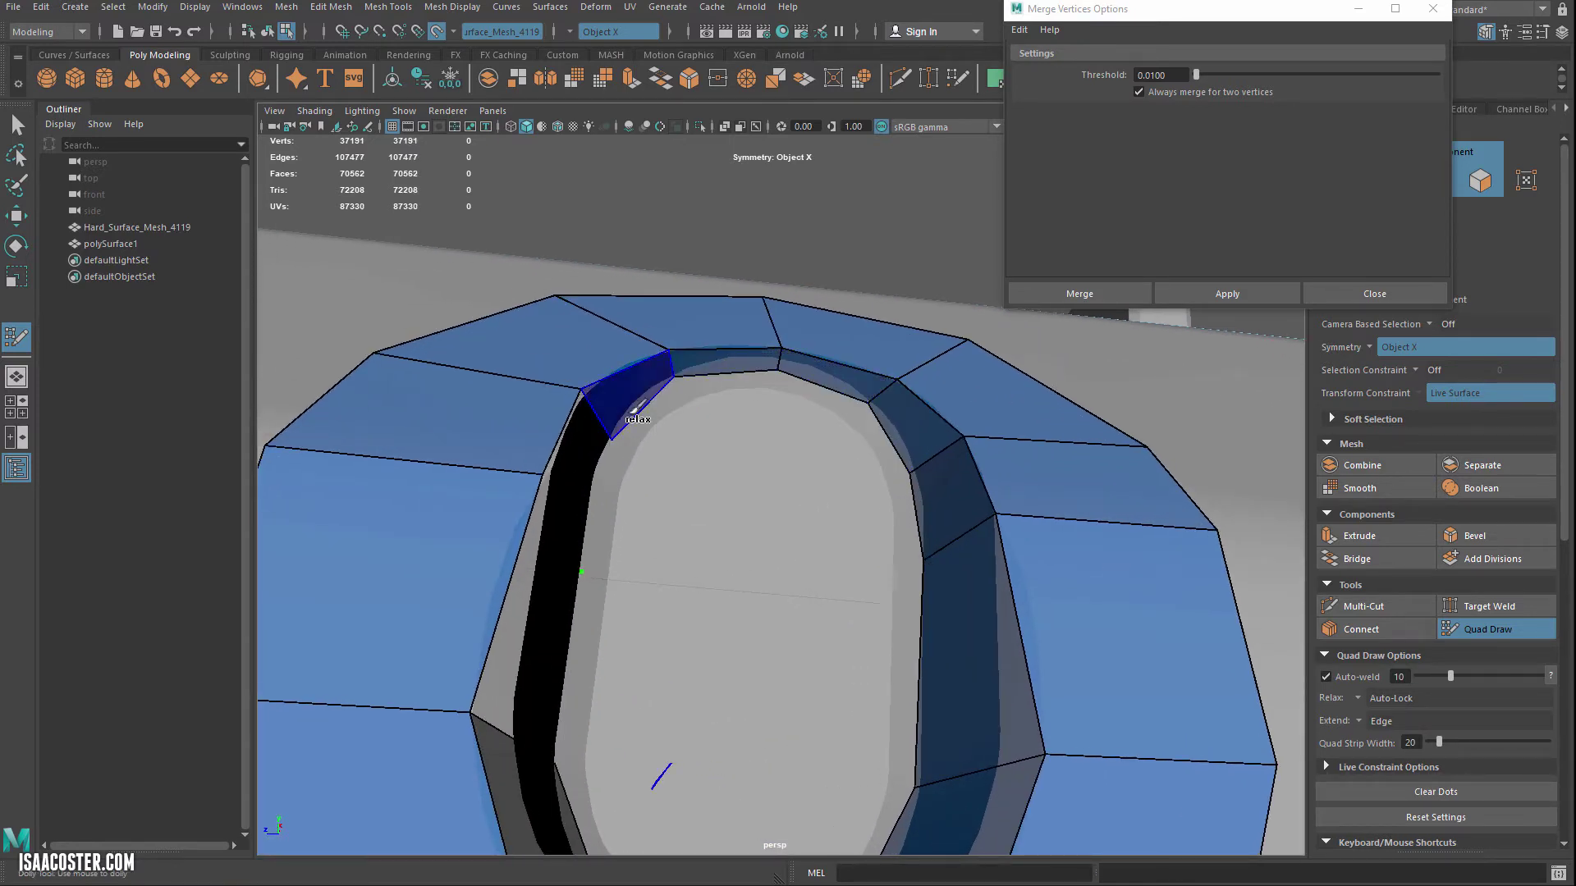
# - Fill the last two inner-wall quads down the slot's remaining straight side to close the wall
pyautogui.keyDown('shift'); pyautogui.click(582, 475); pyautogui.keyUp('shift')
pyautogui.keyDown('shift'); pyautogui.click(563, 614); pyautogui.keyUp('shift')
pyautogui.keyDown('alt'); pyautogui.moveTo(585, 643); pyautogui.dragTo(563, 590, button='right'); pyautogui.keyUp('alt')
pyautogui.keyDown('alt'); pyautogui.moveTo(563, 590); pyautogui.dragTo(661, 553); pyautogui.keyUp('alt')
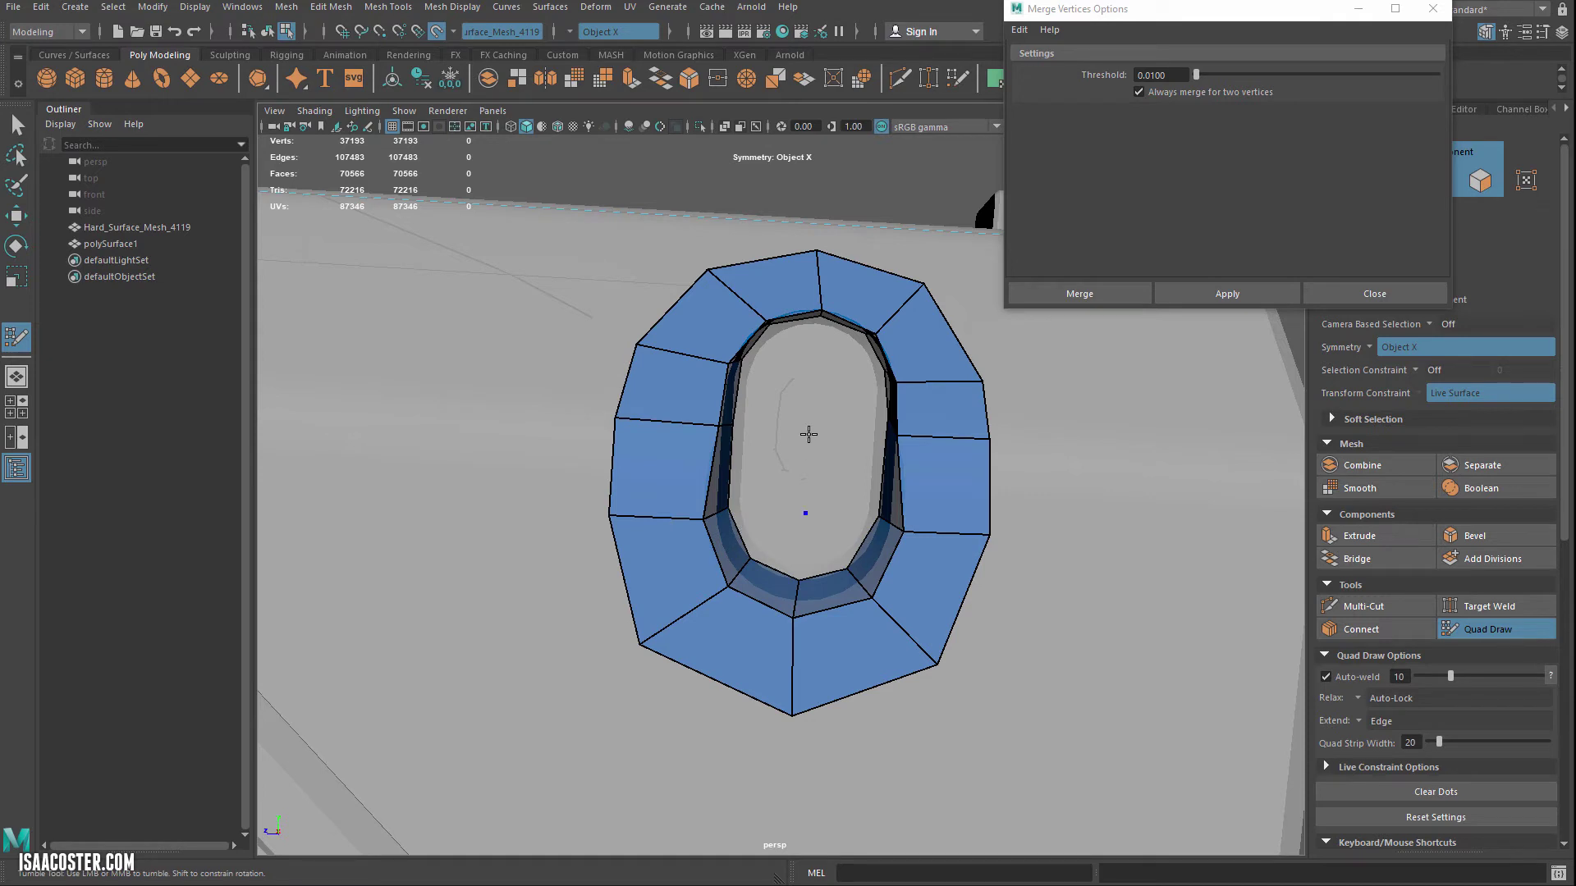
# - Fill the middle and lower part of the recess floor with quads meeting along a central column
pyautogui.keyDown('shift'); pyautogui.click(780, 459); pyautogui.keyUp('shift')
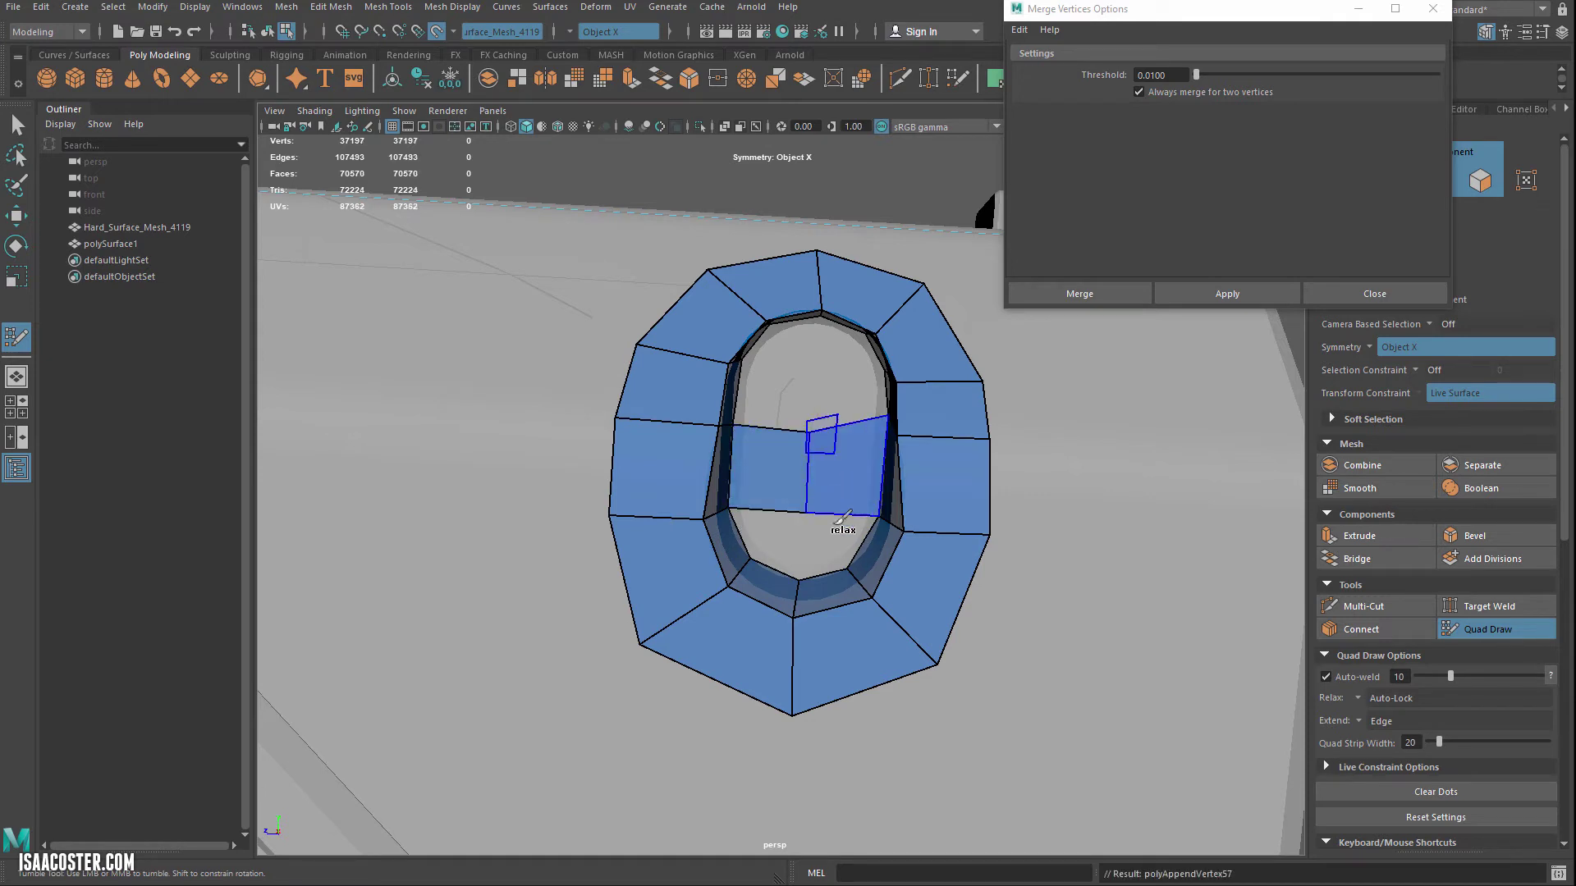
pyautogui.keyDown('shift'); pyautogui.click(776, 538); pyautogui.keyUp('shift')
pyautogui.moveTo(797, 555)
pyautogui.keyDown('alt'); pyautogui.mouseDown()
pyautogui.moveTo(956, 401)
pyautogui.moveTo(992, 406)
pyautogui.moveTo(1002, 440)
pyautogui.moveTo(897, 426)
pyautogui.mouseUp(); pyautogui.keyUp('alt')
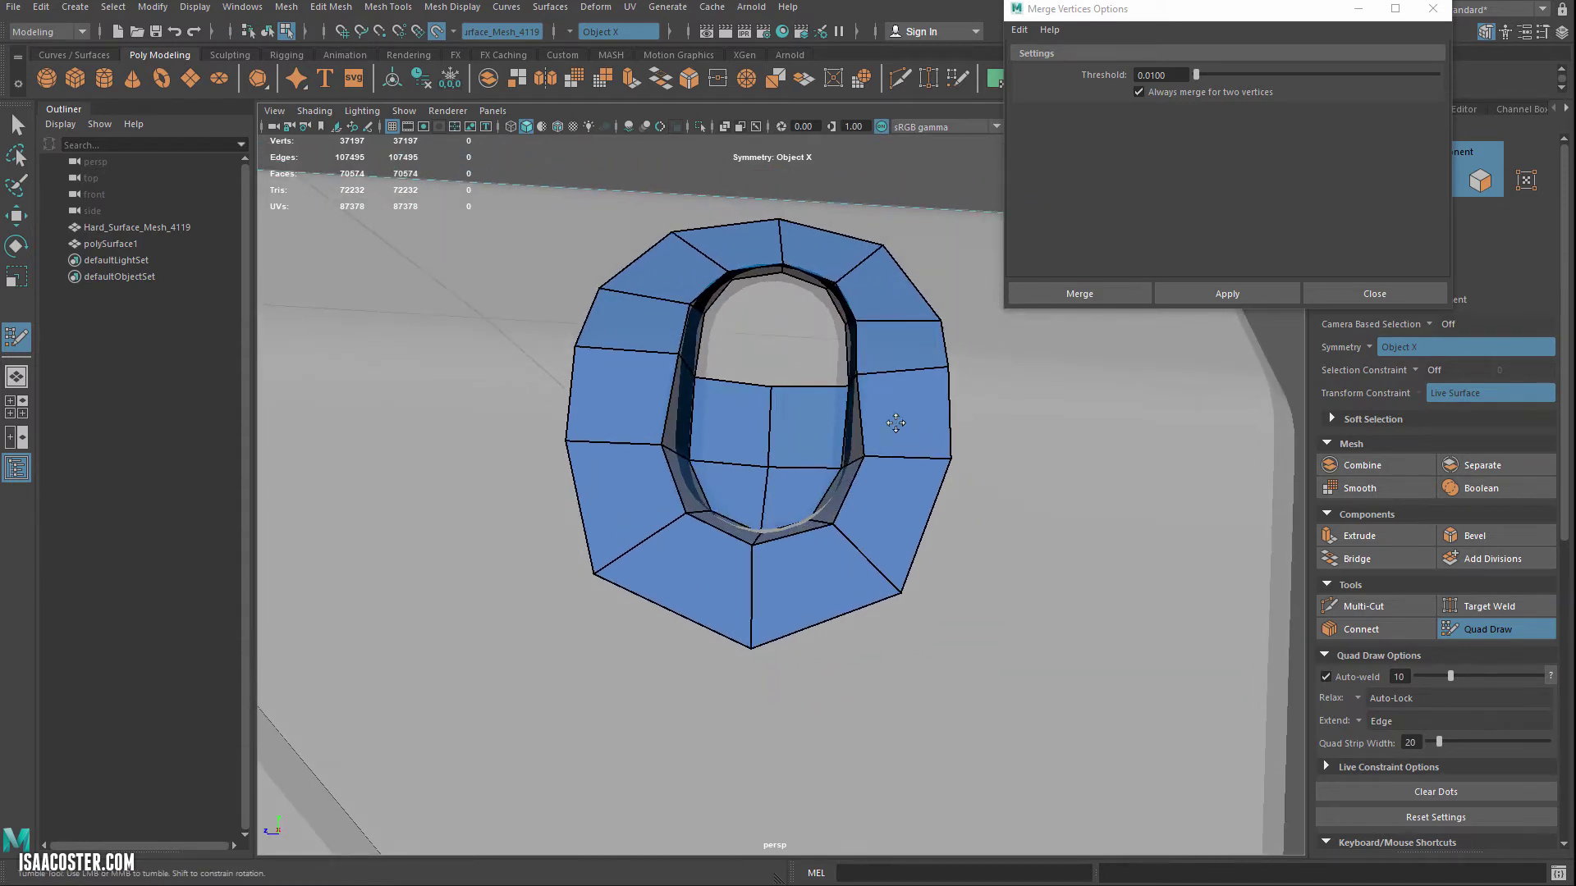
# - Nudge the floor's central vertex and fill the upper part of the recess floor with four quads
pyautogui.moveTo(775, 391); pyautogui.dragTo(771, 382)
pyautogui.keyDown('shift'); pyautogui.click(733, 352); pyautogui.keyUp('shift')
pyautogui.keyDown('shift'); pyautogui.click(801, 345); pyautogui.keyUp('shift')
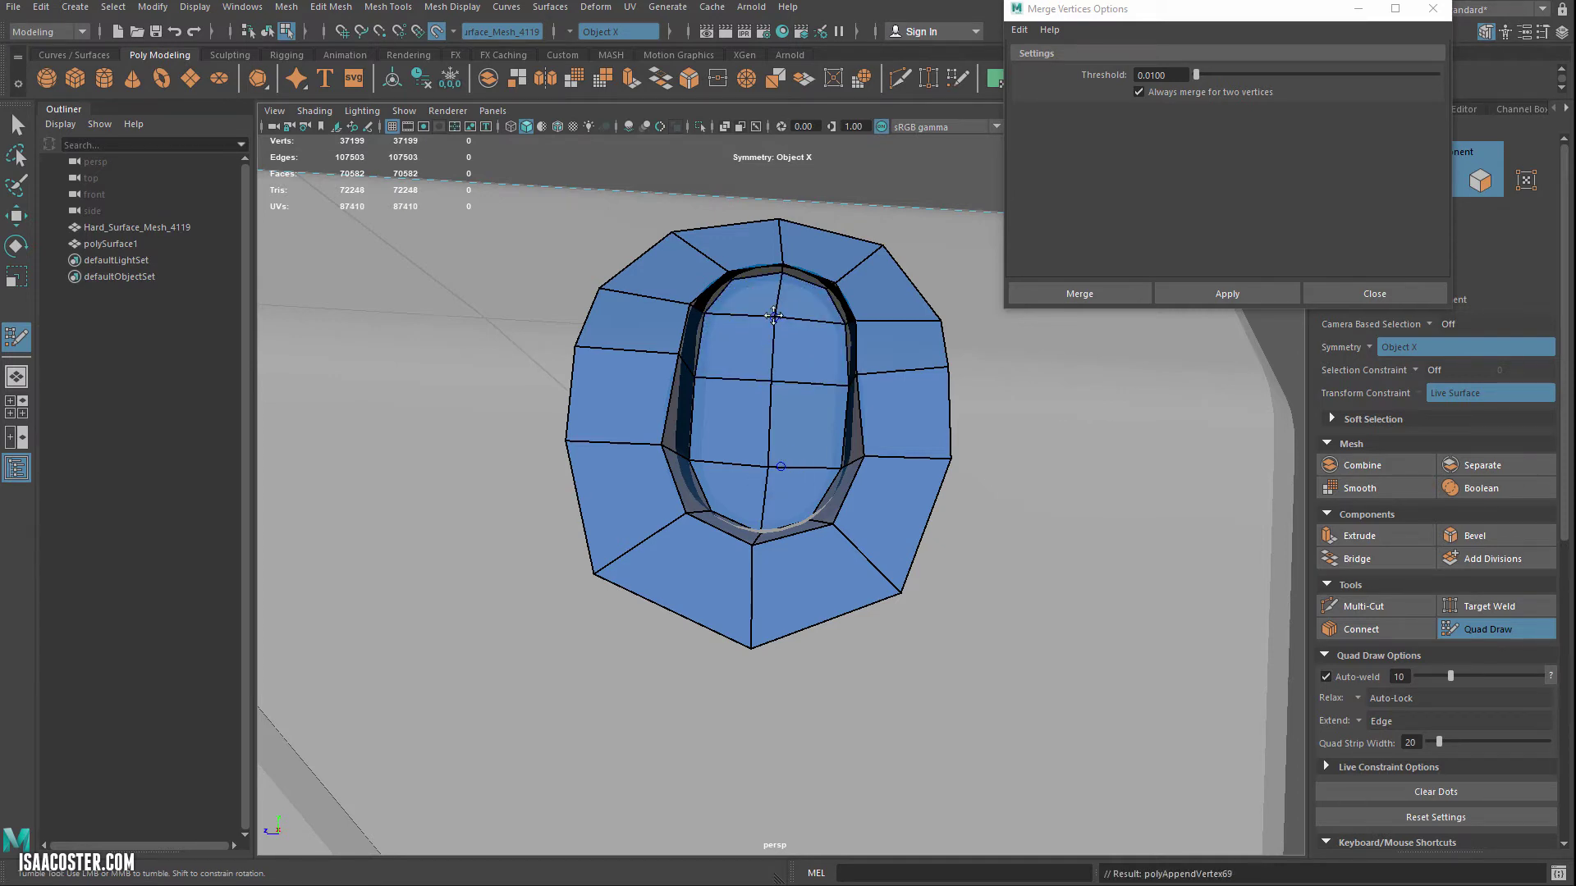
pyautogui.keyDown('shift'); pyautogui.click(777, 316); pyautogui.keyUp('shift')
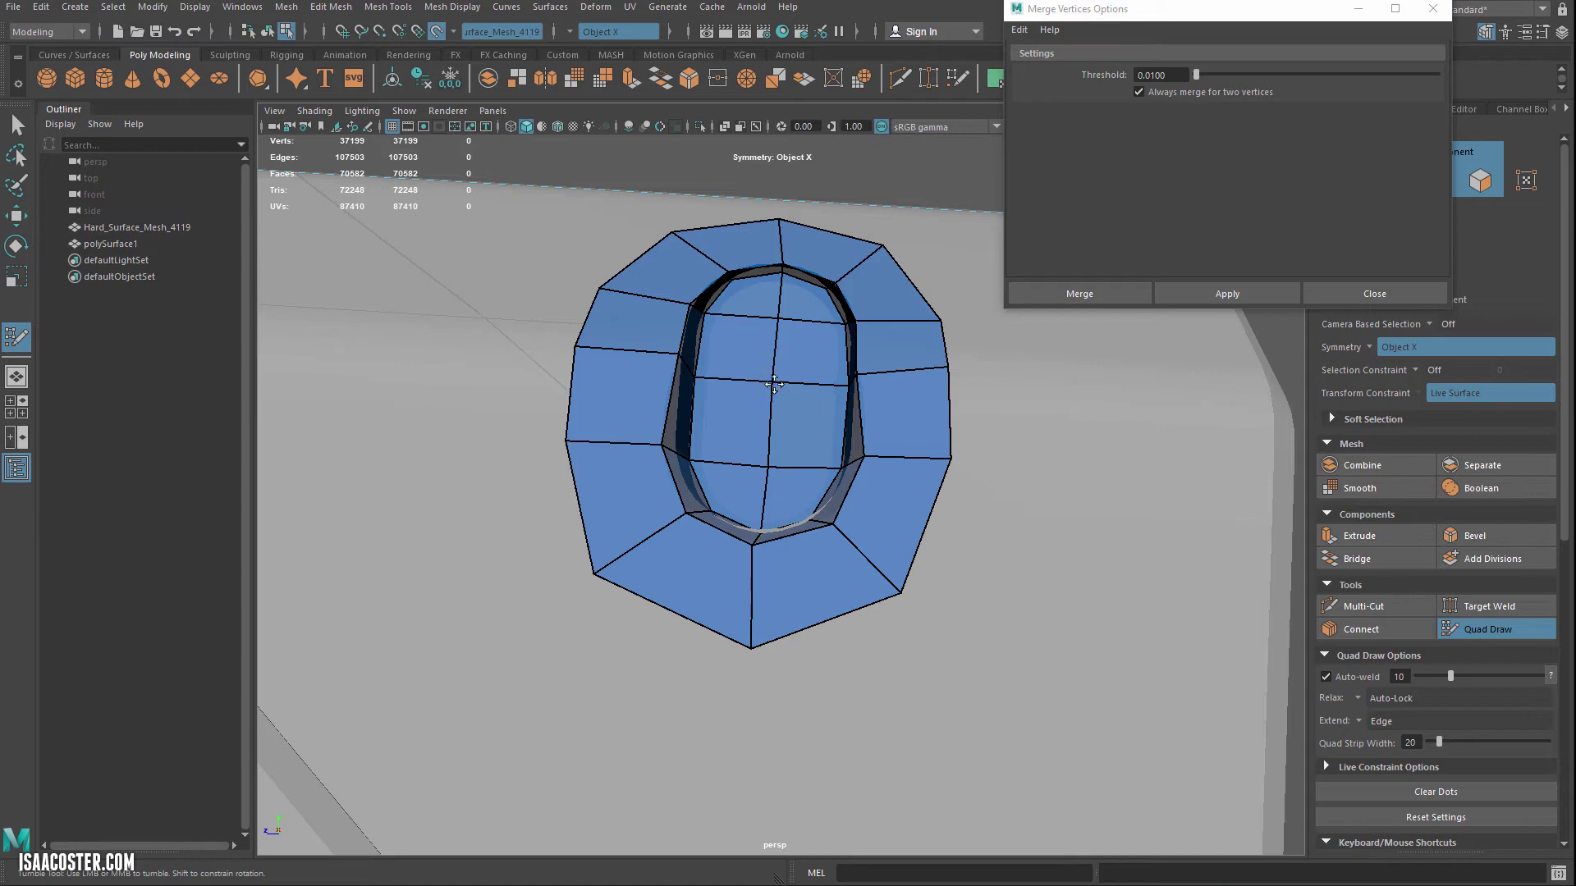
# - Insert an edge loop across the top face in line with the top centre of the slot ring
pyautogui.keyDown('alt'); pyautogui.moveTo(853, 375); pyautogui.dragTo(702, 488); pyautogui.keyUp('alt')
pyautogui.keyDown('alt'); pyautogui.moveTo(701, 487); pyautogui.dragTo(705, 400, button='middle'); pyautogui.keyUp('alt')
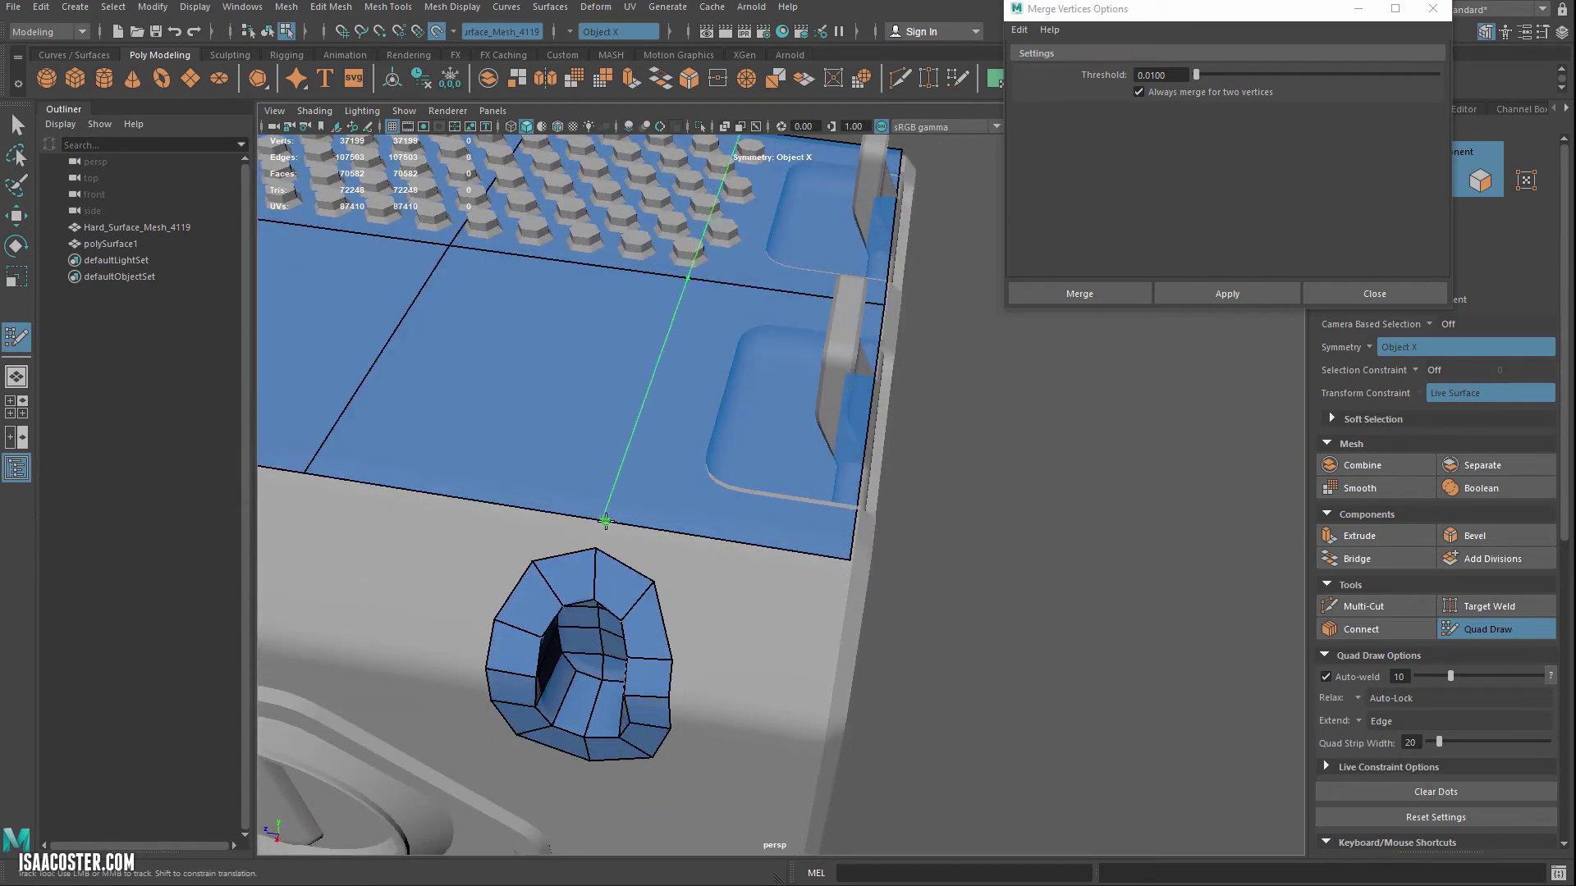
pyautogui.keyDown('ctrl'); pyautogui.click(606, 524); pyautogui.keyUp('ctrl')
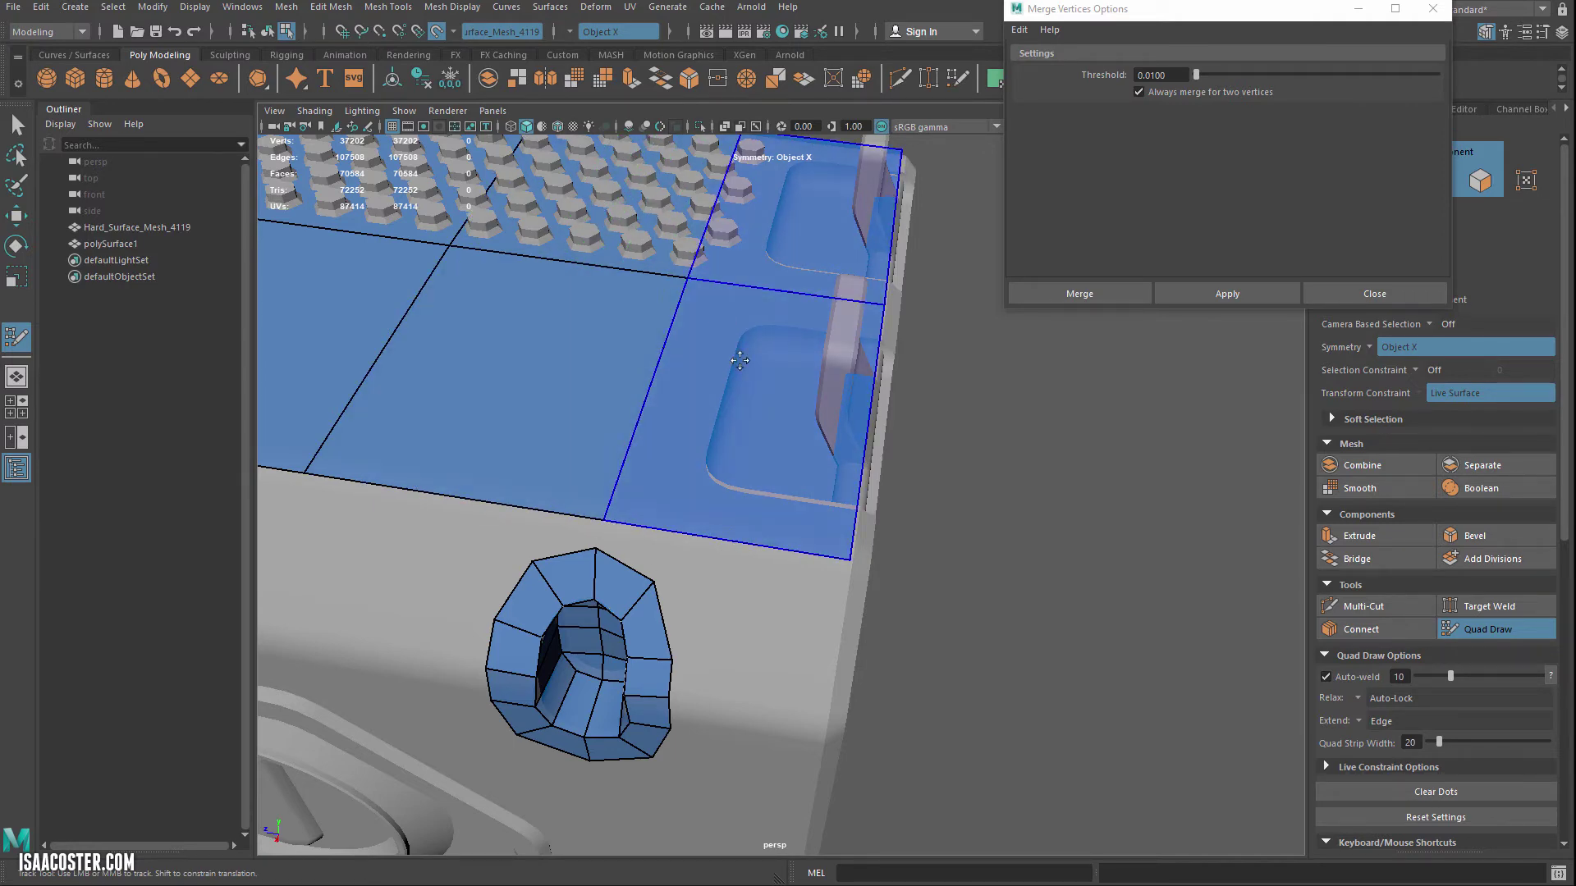
pyautogui.keyDown('alt'); pyautogui.moveTo(586, 297); pyautogui.dragTo(587, 319, button='middle'); pyautogui.keyUp('alt')
pyautogui.moveTo(787, 497)
pyautogui.keyDown('alt'); pyautogui.mouseDown()
pyautogui.moveTo(805, 478)
pyautogui.moveTo(837, 517)
pyautogui.mouseUp(); pyautogui.keyUp('alt')
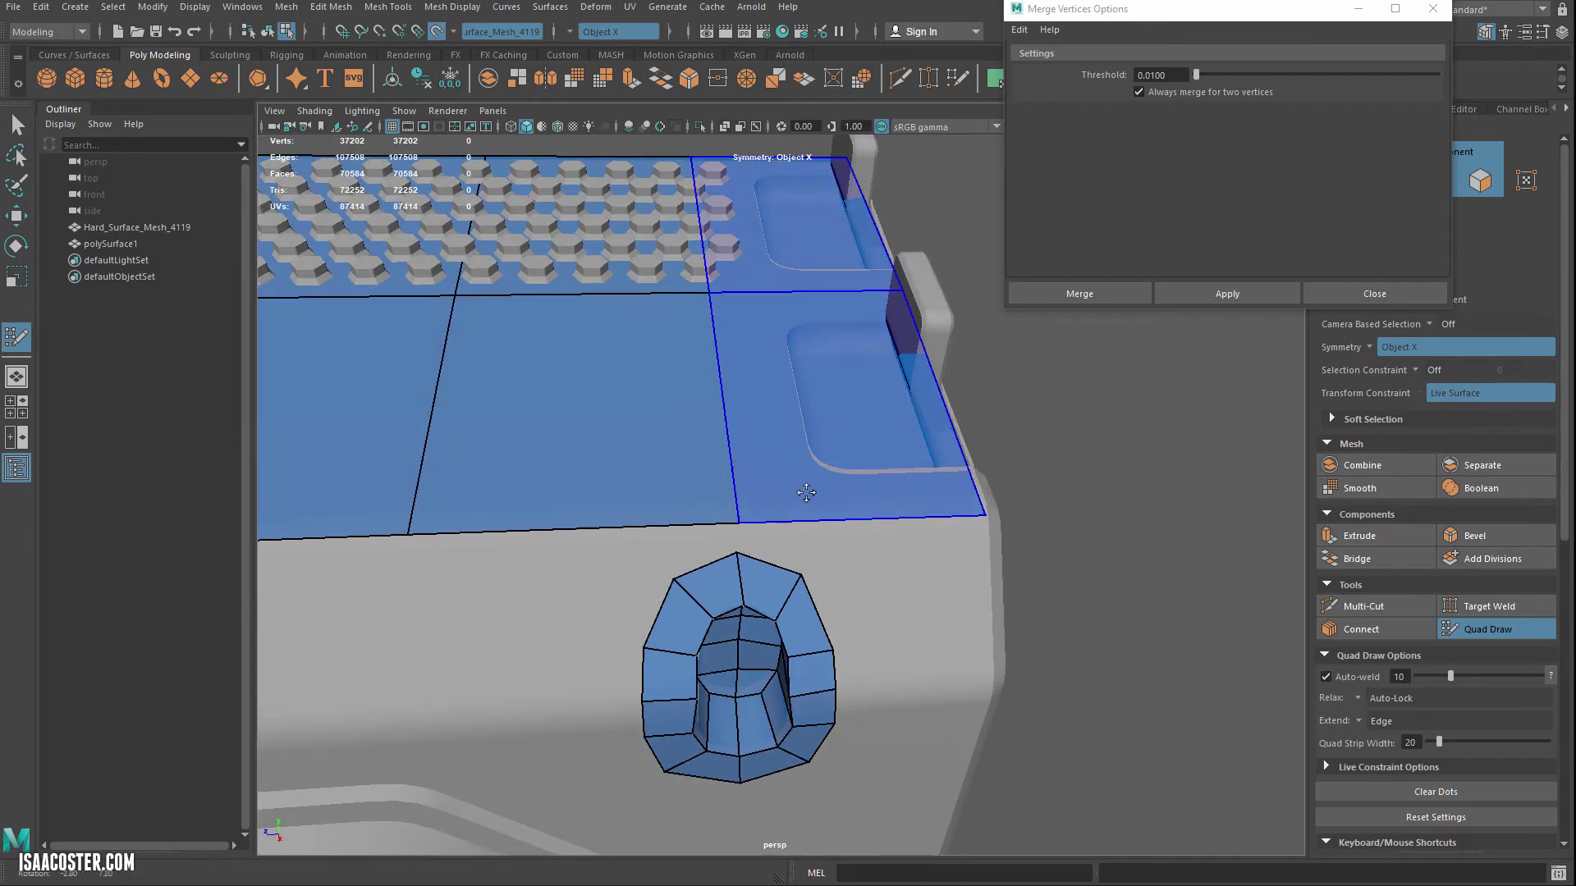
# - Fill two quads joining the top face's side edge to the upper end of the slot ring
pyautogui.keyDown('shift'); pyautogui.click(811, 542); pyautogui.keyUp('shift')
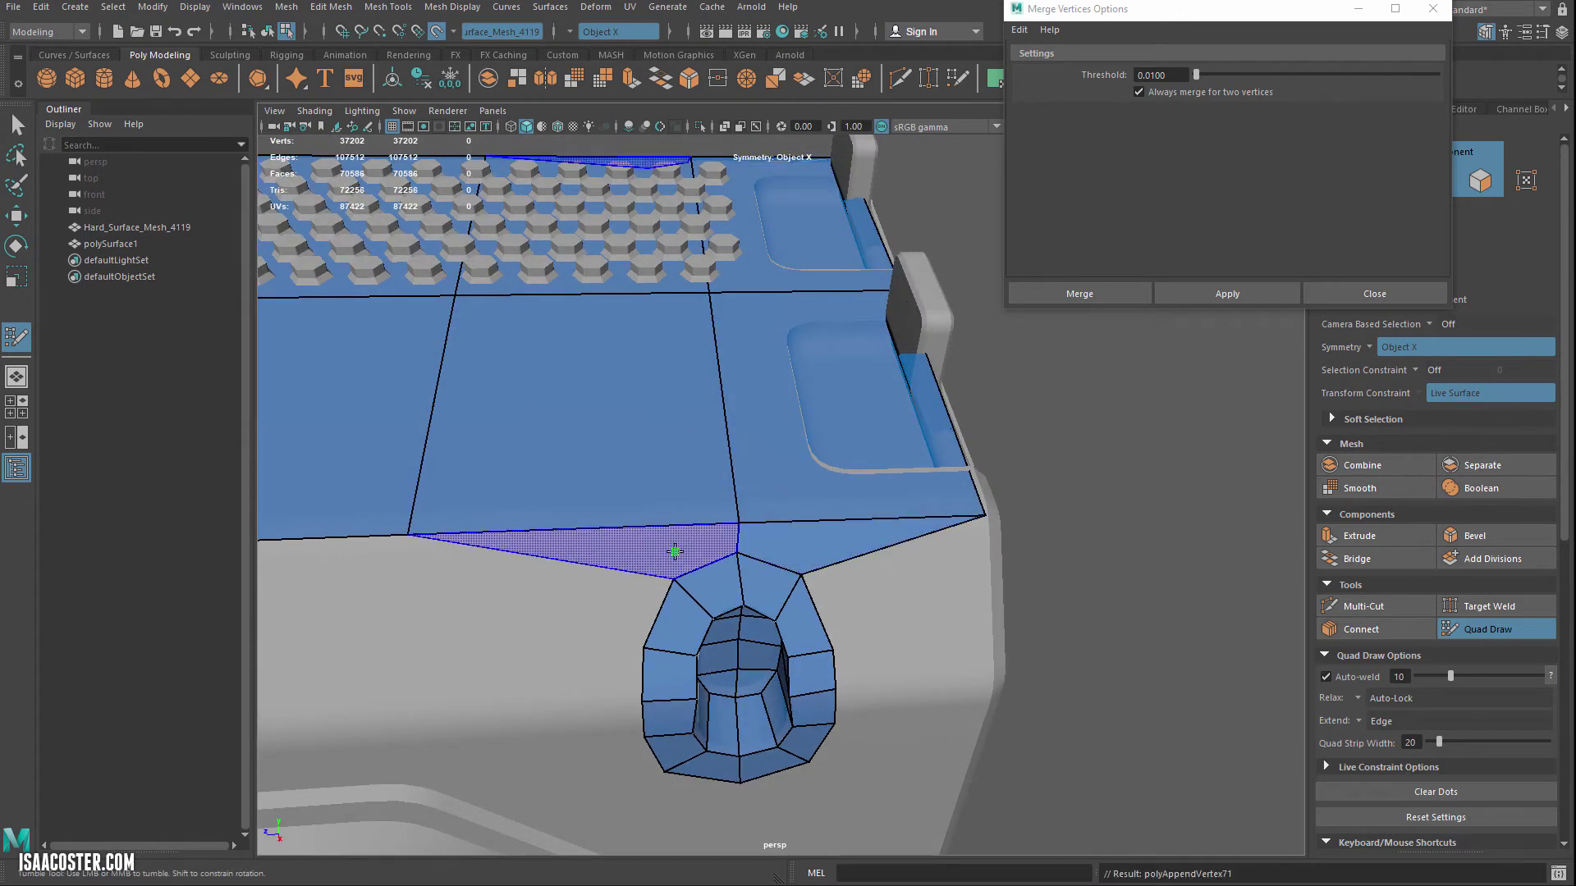
pyautogui.keyDown('shift'); pyautogui.click(685, 558); pyautogui.keyUp('shift')
pyautogui.keyDown('alt'); pyautogui.moveTo(985, 687); pyautogui.dragTo(747, 430); pyautogui.keyUp('alt')
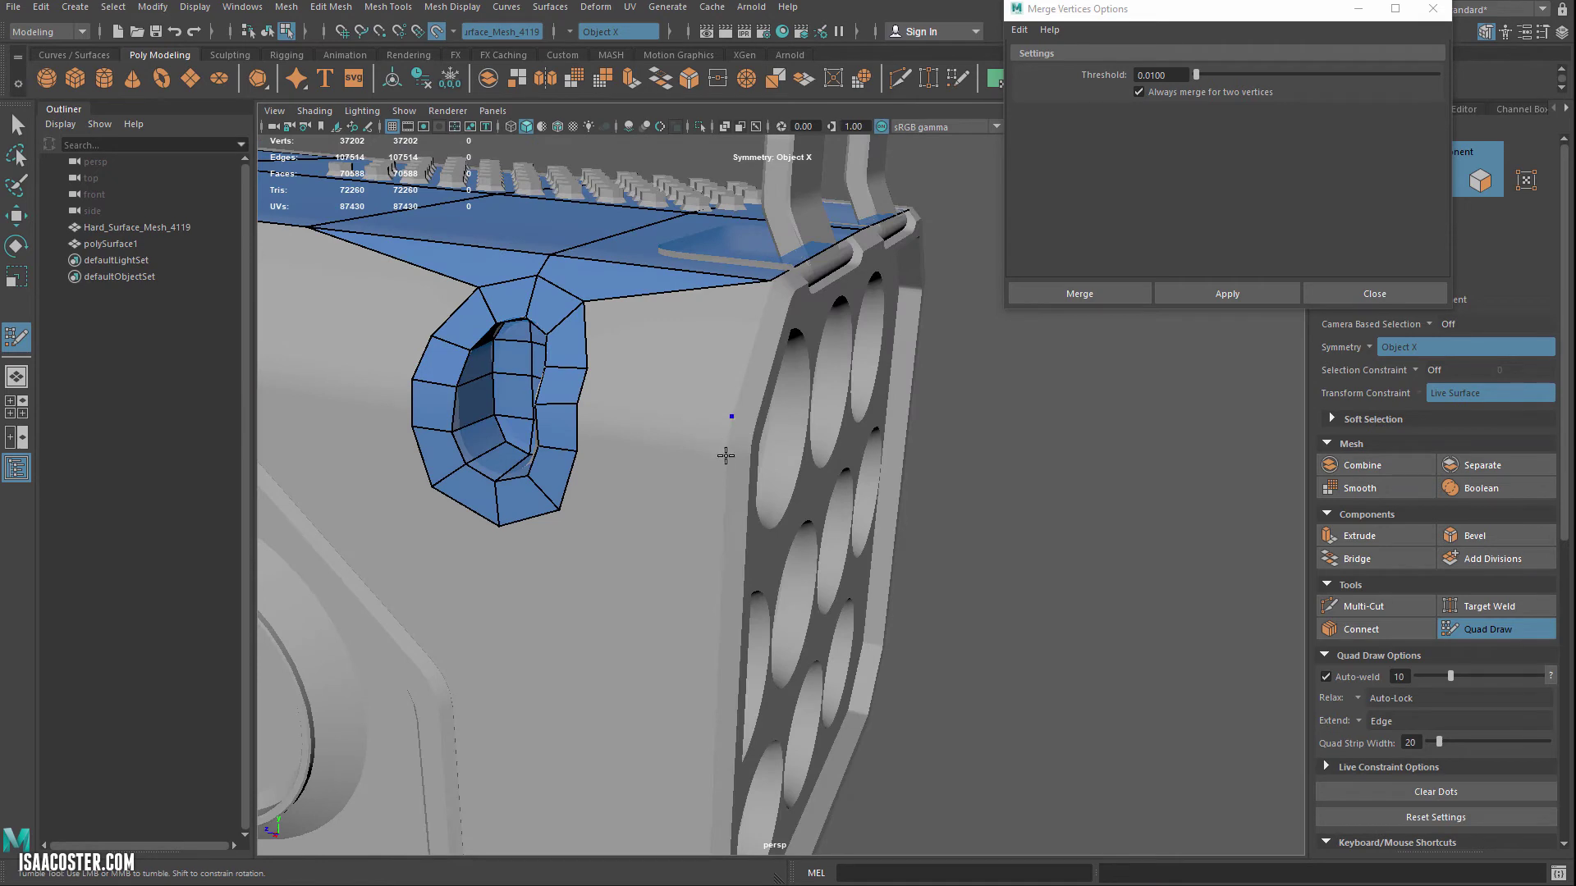
# - Place two dots along the body's vertical end edge and fill two quads joining it to the slot ring
pyautogui.click(727, 460)
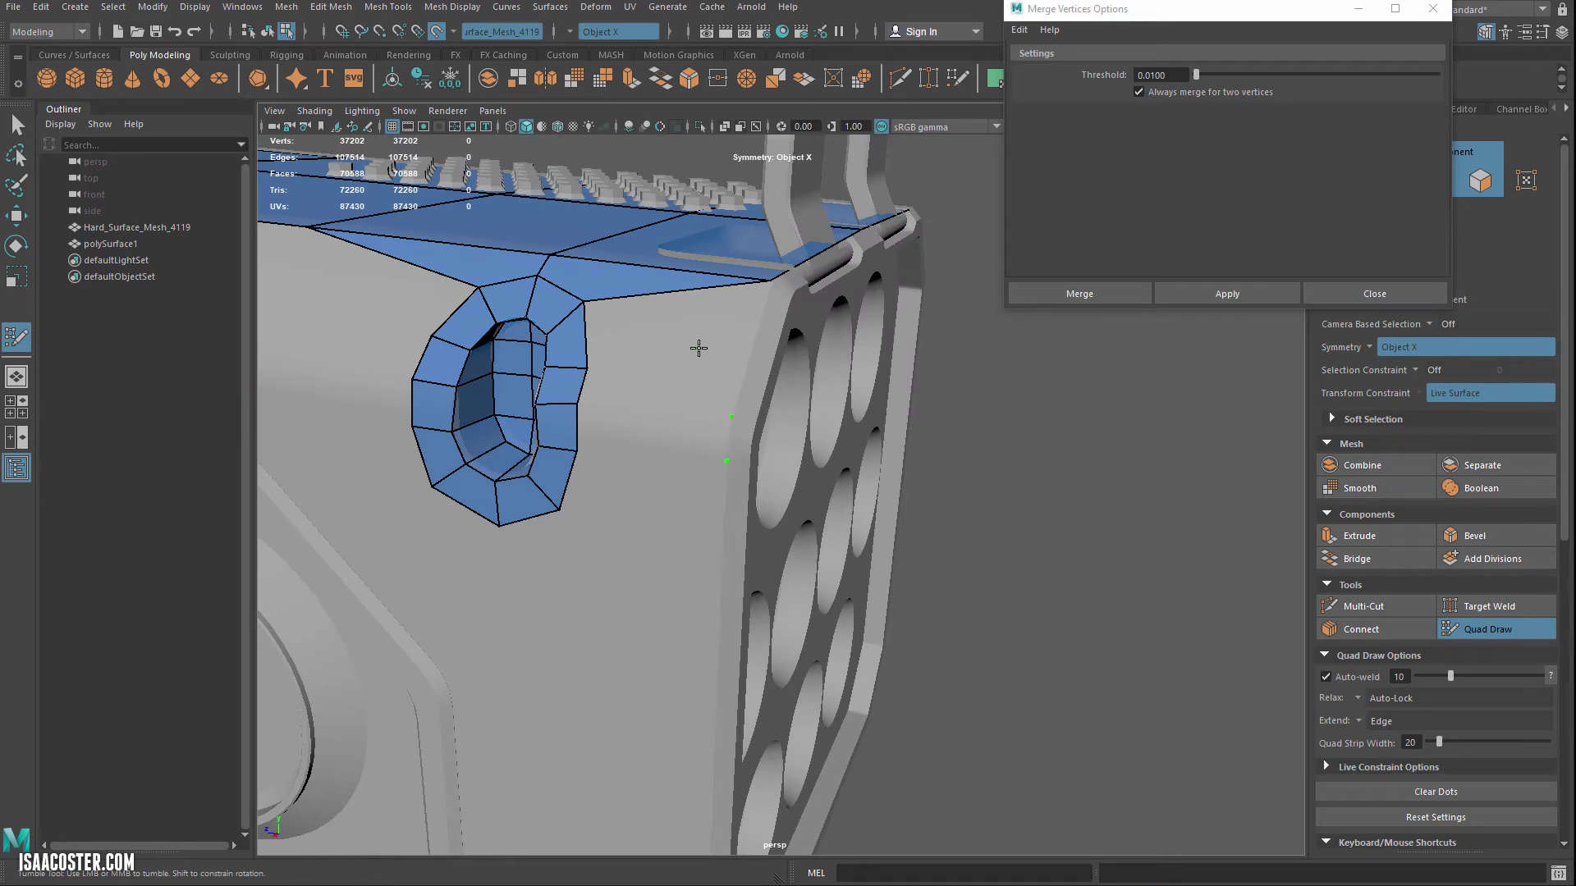
pyautogui.keyDown('shift'); pyautogui.click(656, 329); pyautogui.keyUp('shift')
pyautogui.hotkey('ctrl', 'z')
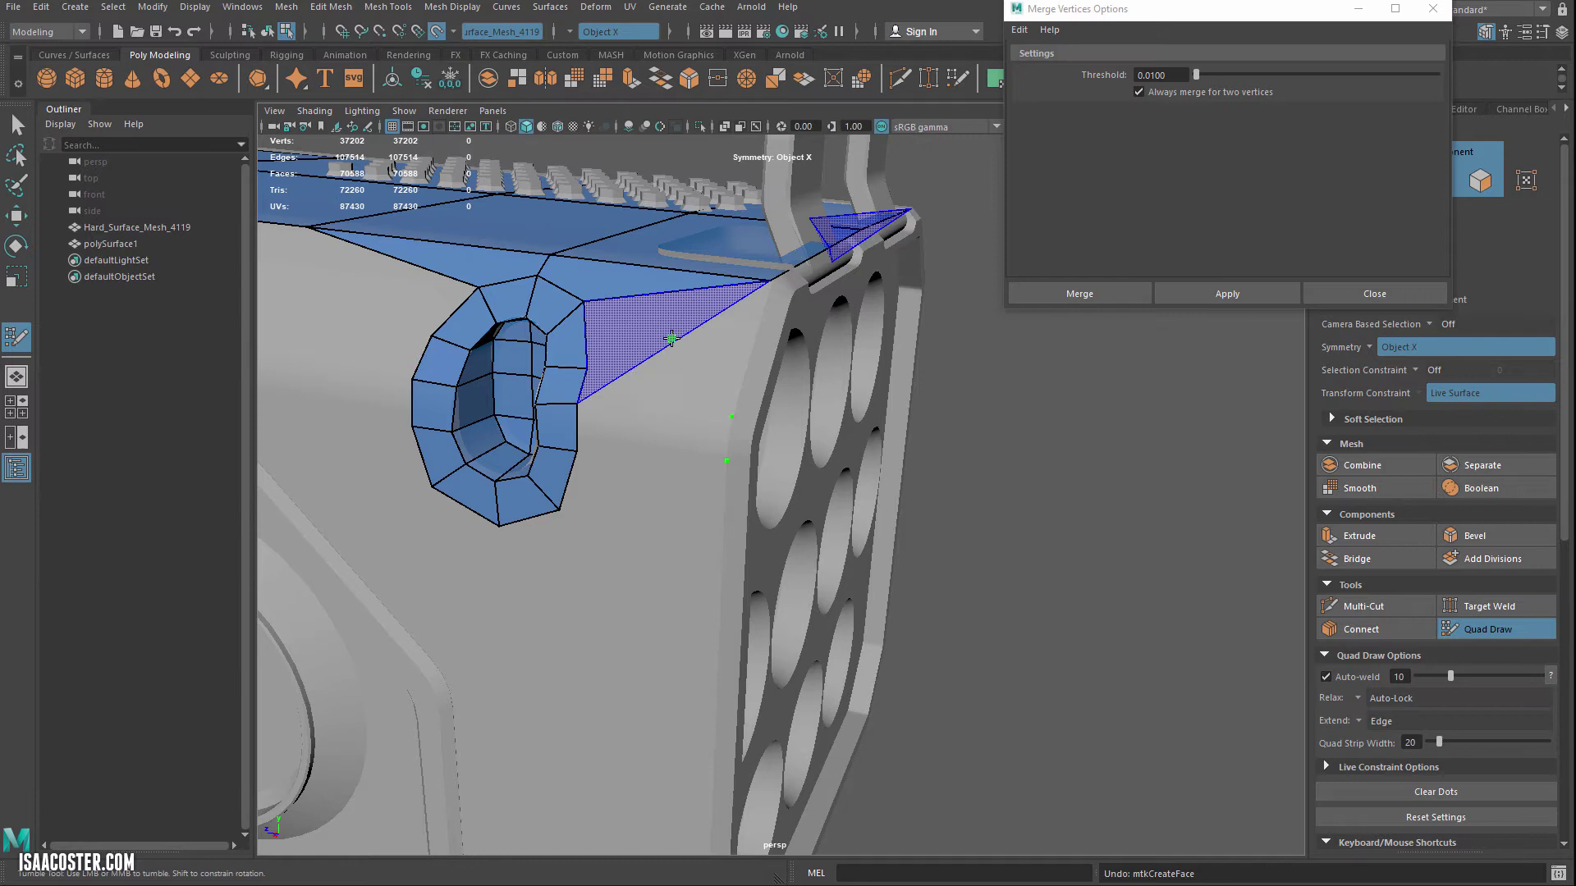
pyautogui.keyDown('shift'); pyautogui.click(696, 333); pyautogui.keyUp('shift')
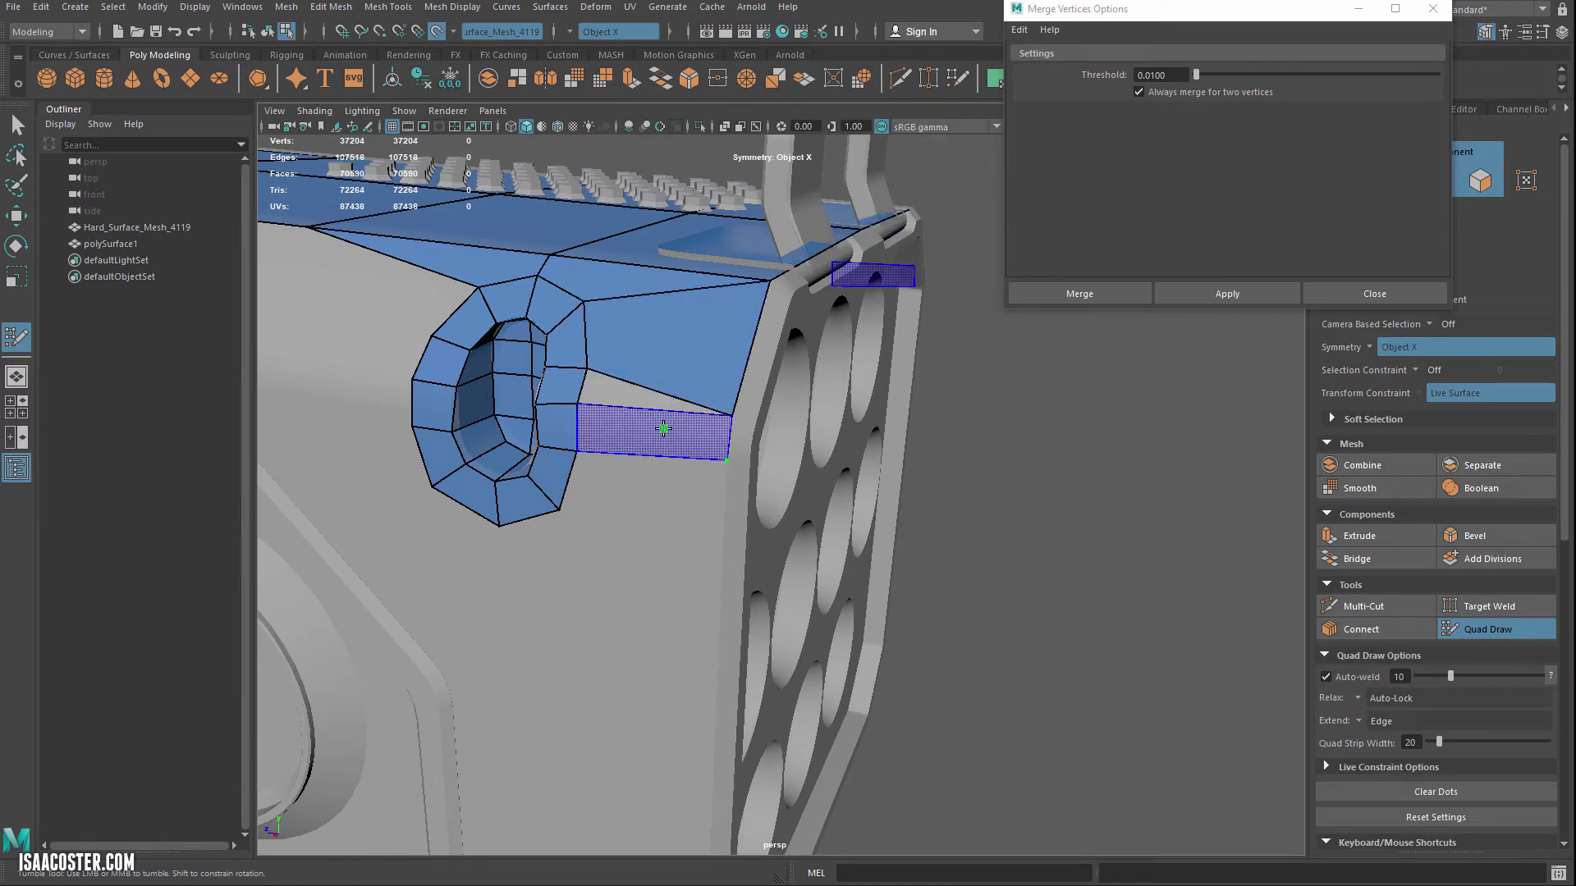
pyautogui.keyDown('shift'); pyautogui.click(663, 428); pyautogui.keyUp('shift')
# - Place dots along the outer border of the large side panel, around its bevelled upper corner
pyautogui.keyDown('alt'); pyautogui.moveTo(669, 491); pyautogui.dragTo(690, 462); pyautogui.keyUp('alt')
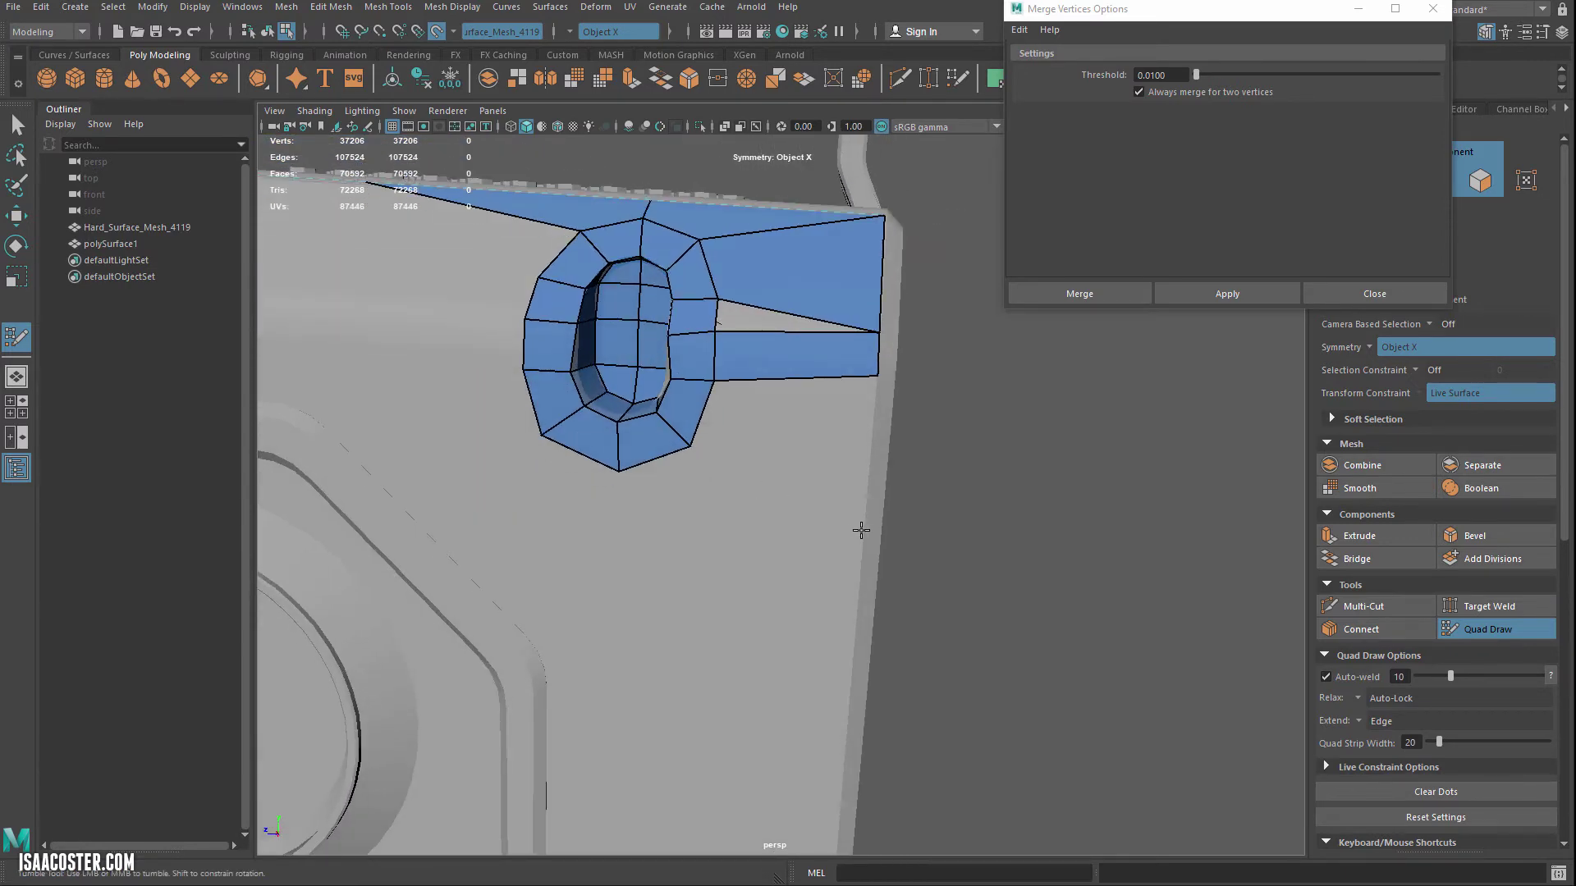
pyautogui.keyDown('alt'); pyautogui.moveTo(827, 548); pyautogui.dragTo(760, 451, button='right'); pyautogui.keyUp('alt')
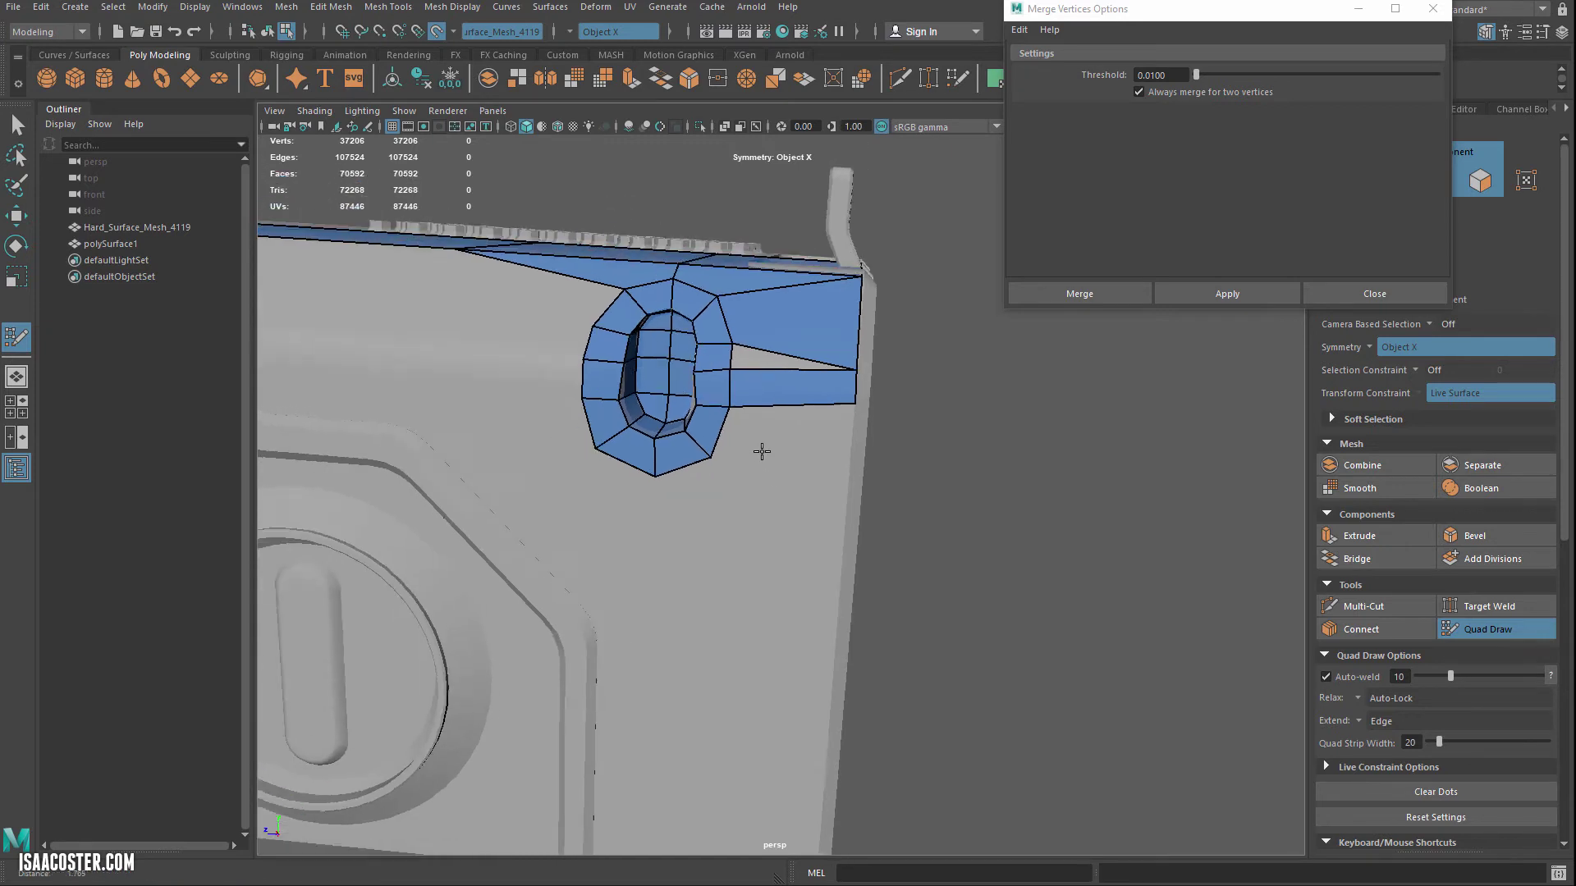
pyautogui.keyDown('alt'); pyautogui.moveTo(760, 555); pyautogui.dragTo(756, 426, button='middle'); pyautogui.keyUp('alt')
pyautogui.keyDown('alt'); pyautogui.moveTo(825, 603); pyautogui.dragTo(774, 545, button='right'); pyautogui.keyUp('alt')
pyautogui.keyDown('alt'); pyautogui.moveTo(731, 483); pyautogui.dragTo(638, 527, button='right'); pyautogui.keyUp('alt')
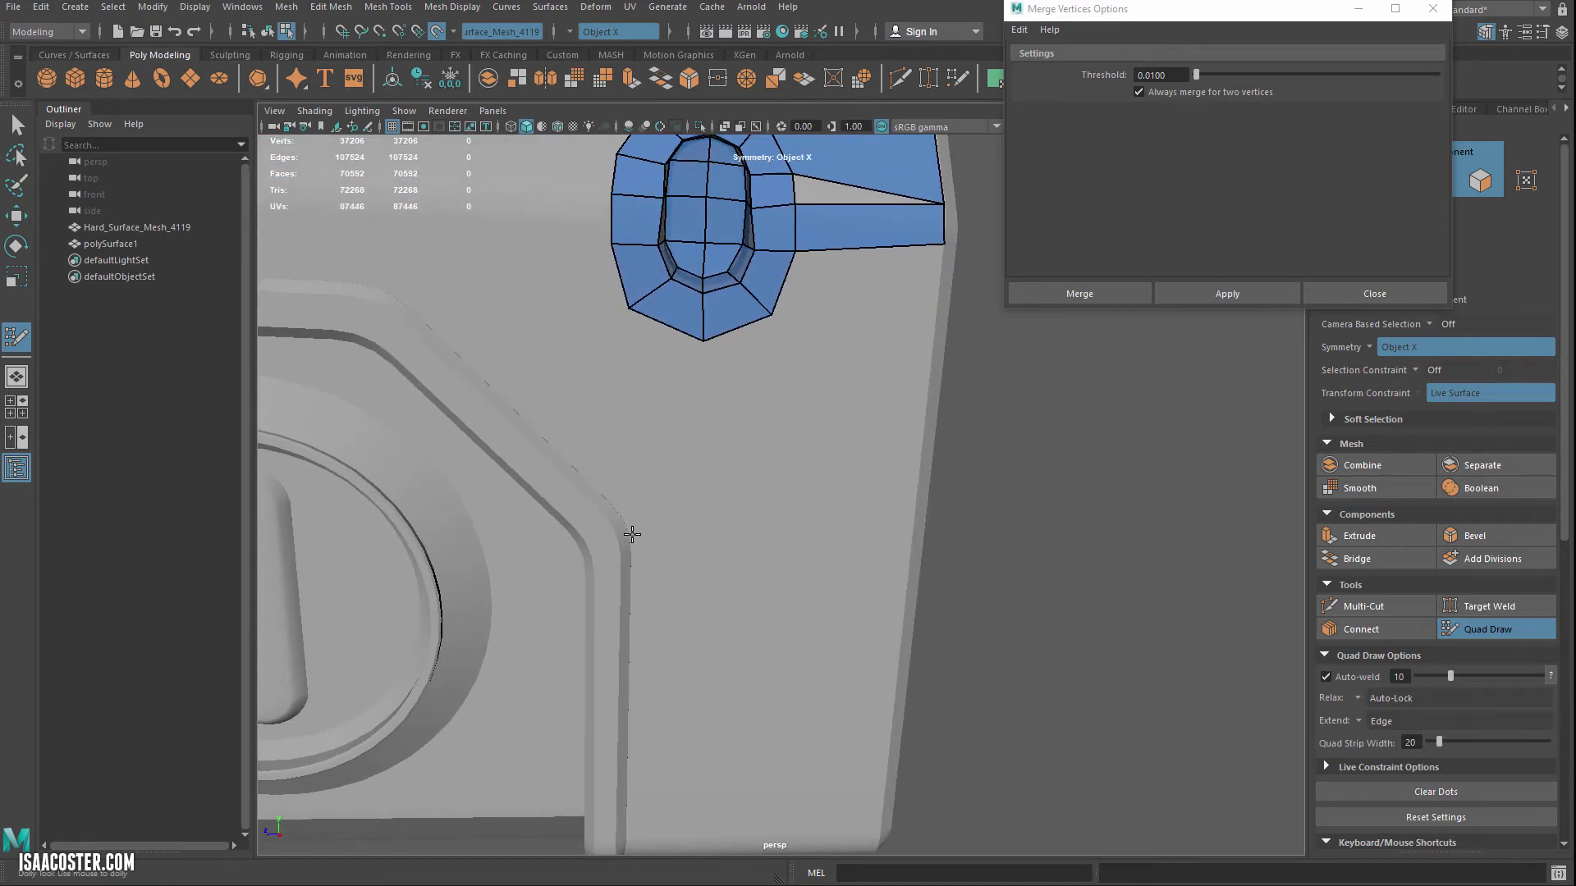
pyautogui.click(603, 492)
pyautogui.click(415, 316)
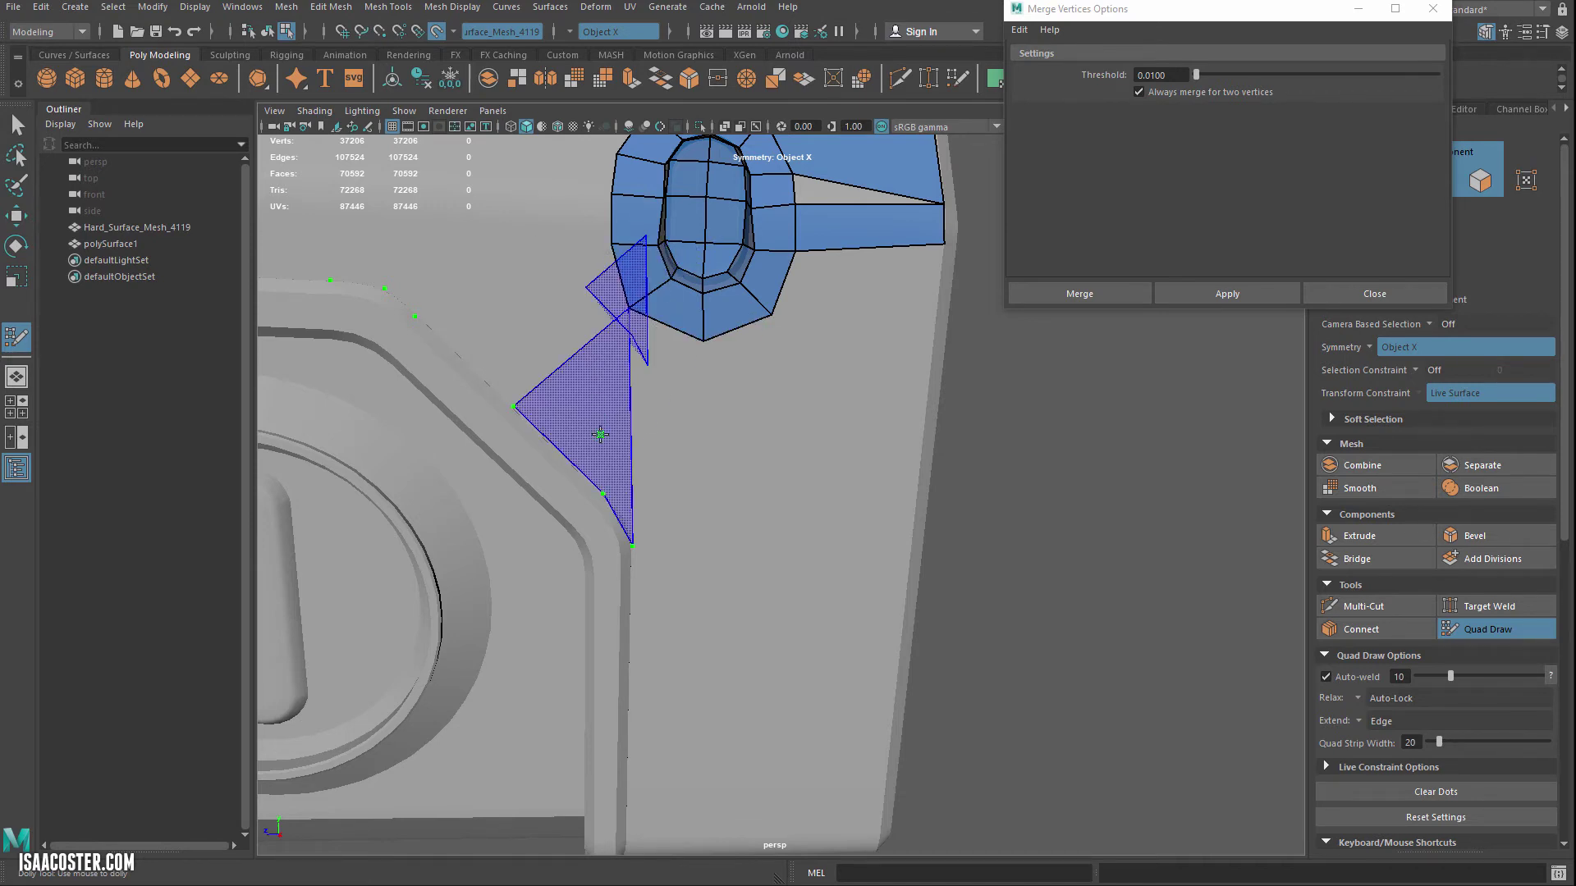
# - Fill two quads between the slot ring's lower end and the panel's diagonal border
pyautogui.keyDown('shift'); pyautogui.click(631, 435); pyautogui.keyUp('shift')
pyautogui.keyDown('alt'); pyautogui.moveTo(634, 437); pyautogui.dragTo(668, 465); pyautogui.keyUp('alt')
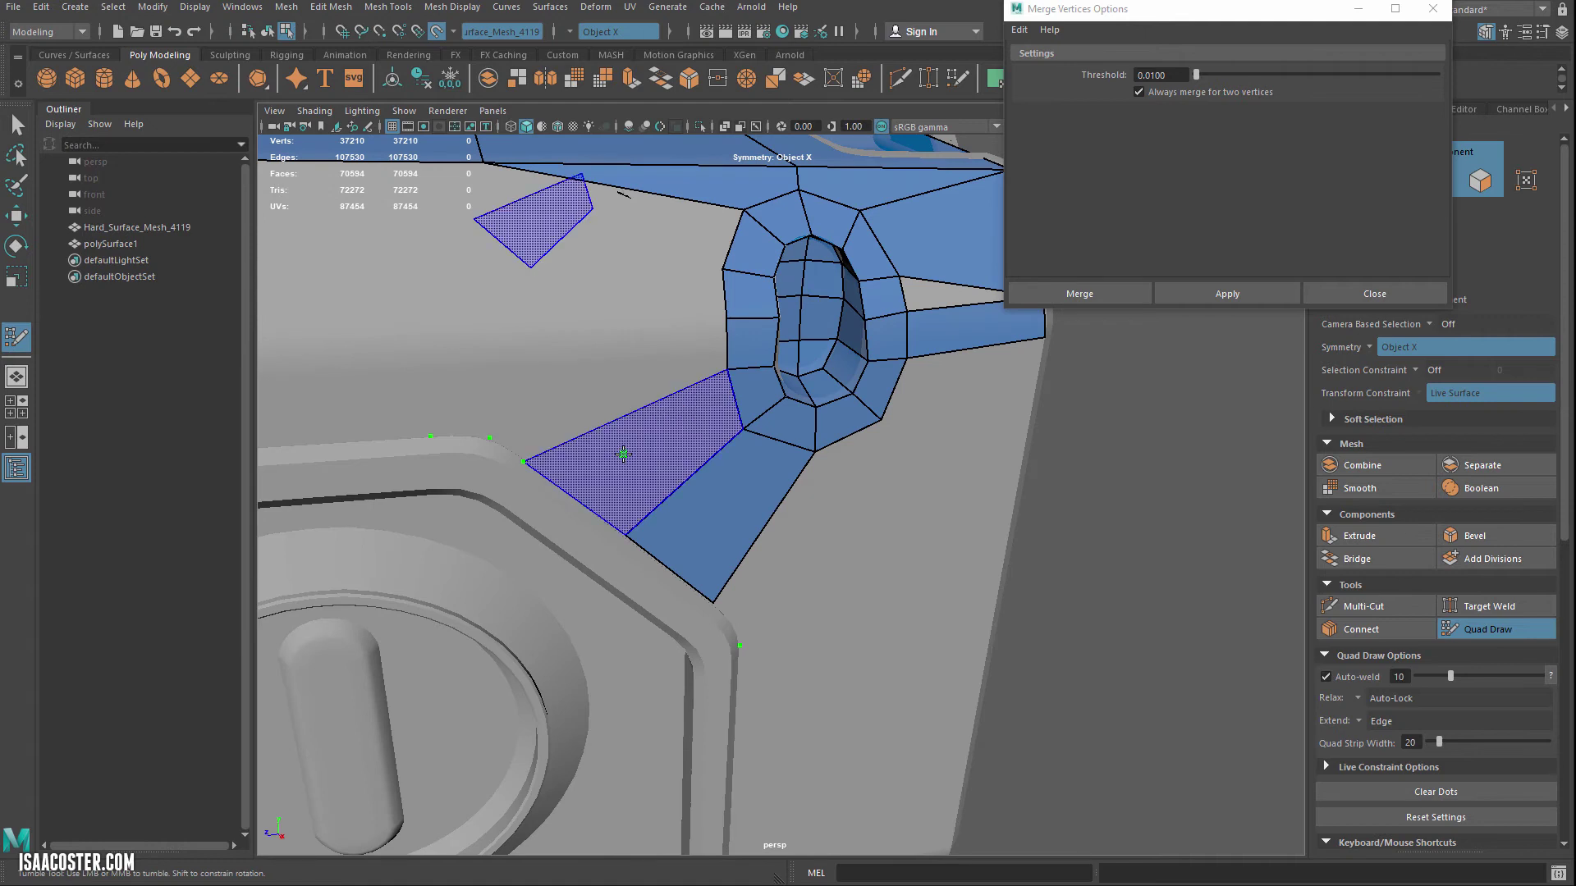
pyautogui.keyDown('shift'); pyautogui.click(628, 456); pyautogui.keyUp('shift')
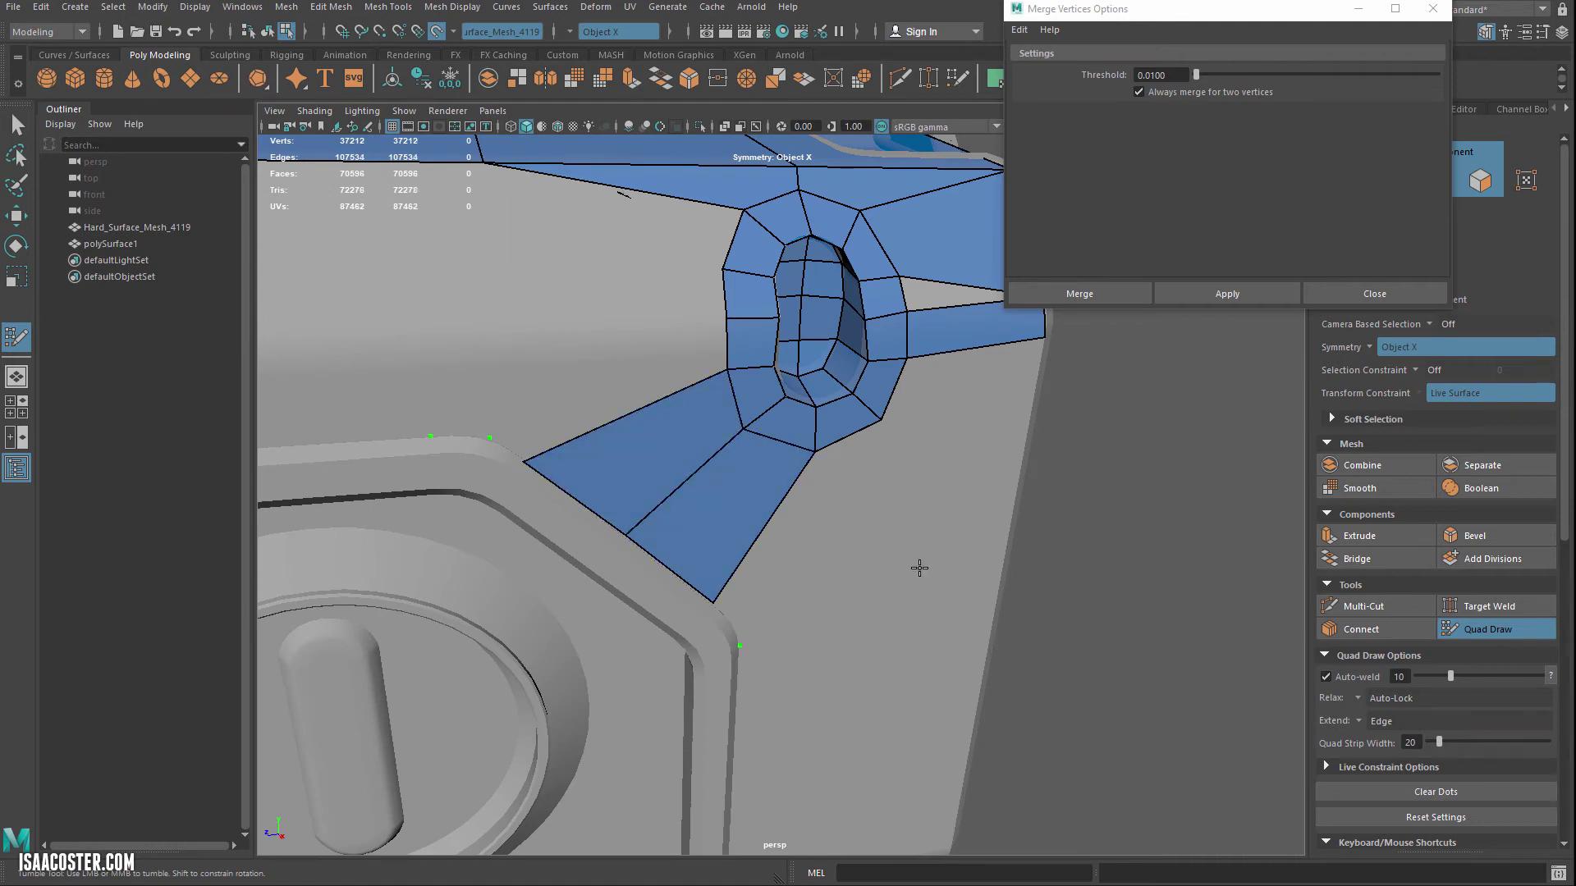
pyautogui.scroll(-2, 915, 558)
pyautogui.keyDown('alt'); pyautogui.moveTo(908, 539); pyautogui.dragTo(820, 426, button='middle'); pyautogui.keyUp('alt')
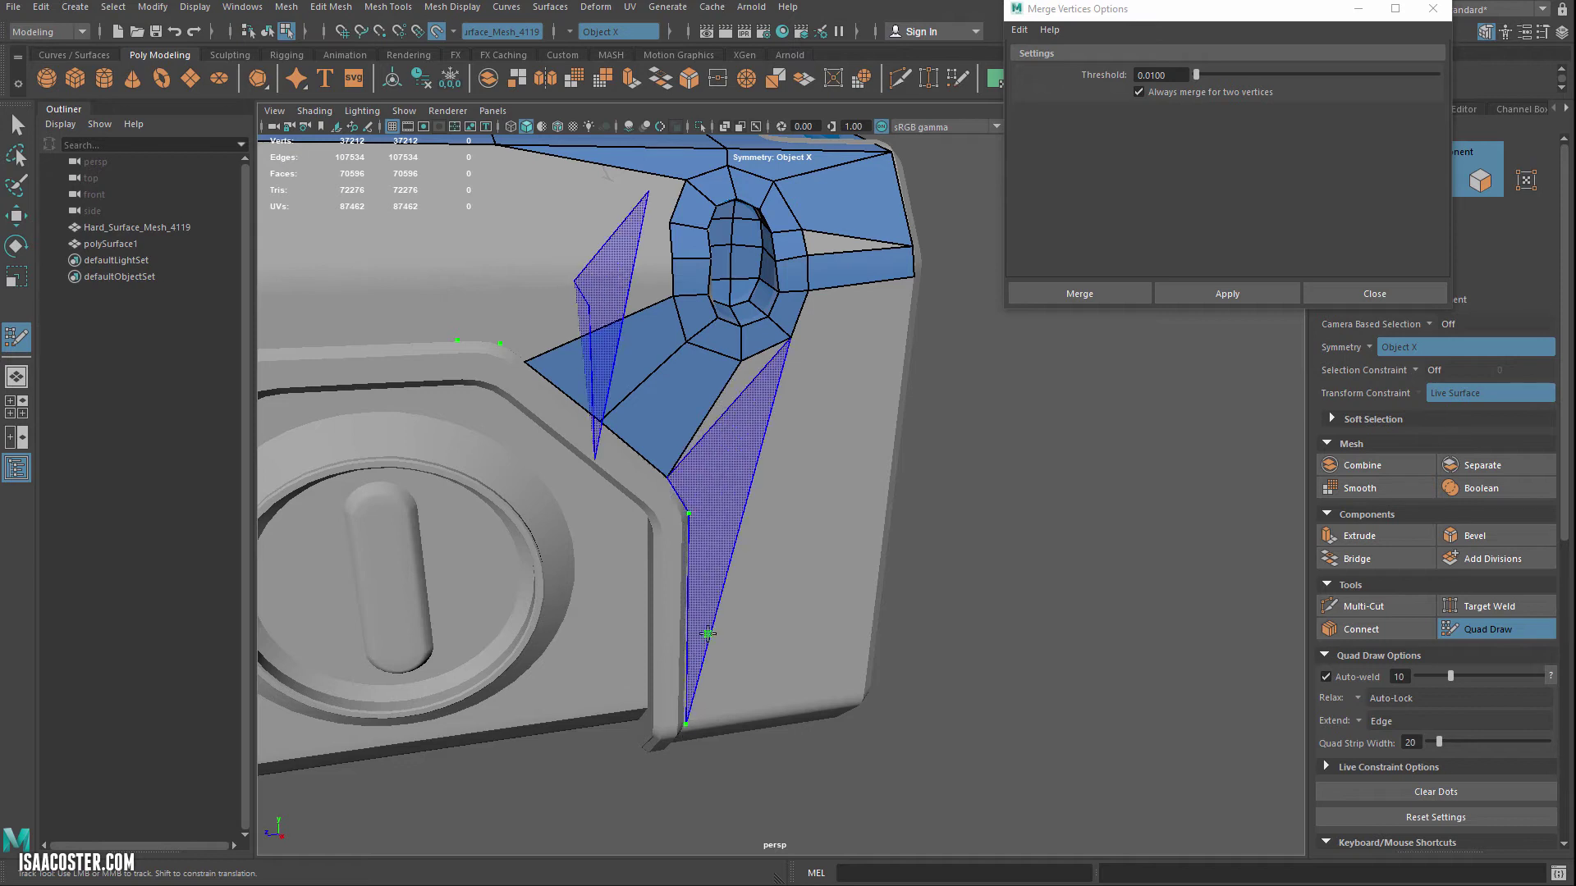
pyautogui.keyDown('shift'); pyautogui.click(719, 636); pyautogui.keyUp('shift')
pyautogui.keyDown('alt'); pyautogui.moveTo(777, 640); pyautogui.dragTo(765, 637); pyautogui.keyUp('alt')
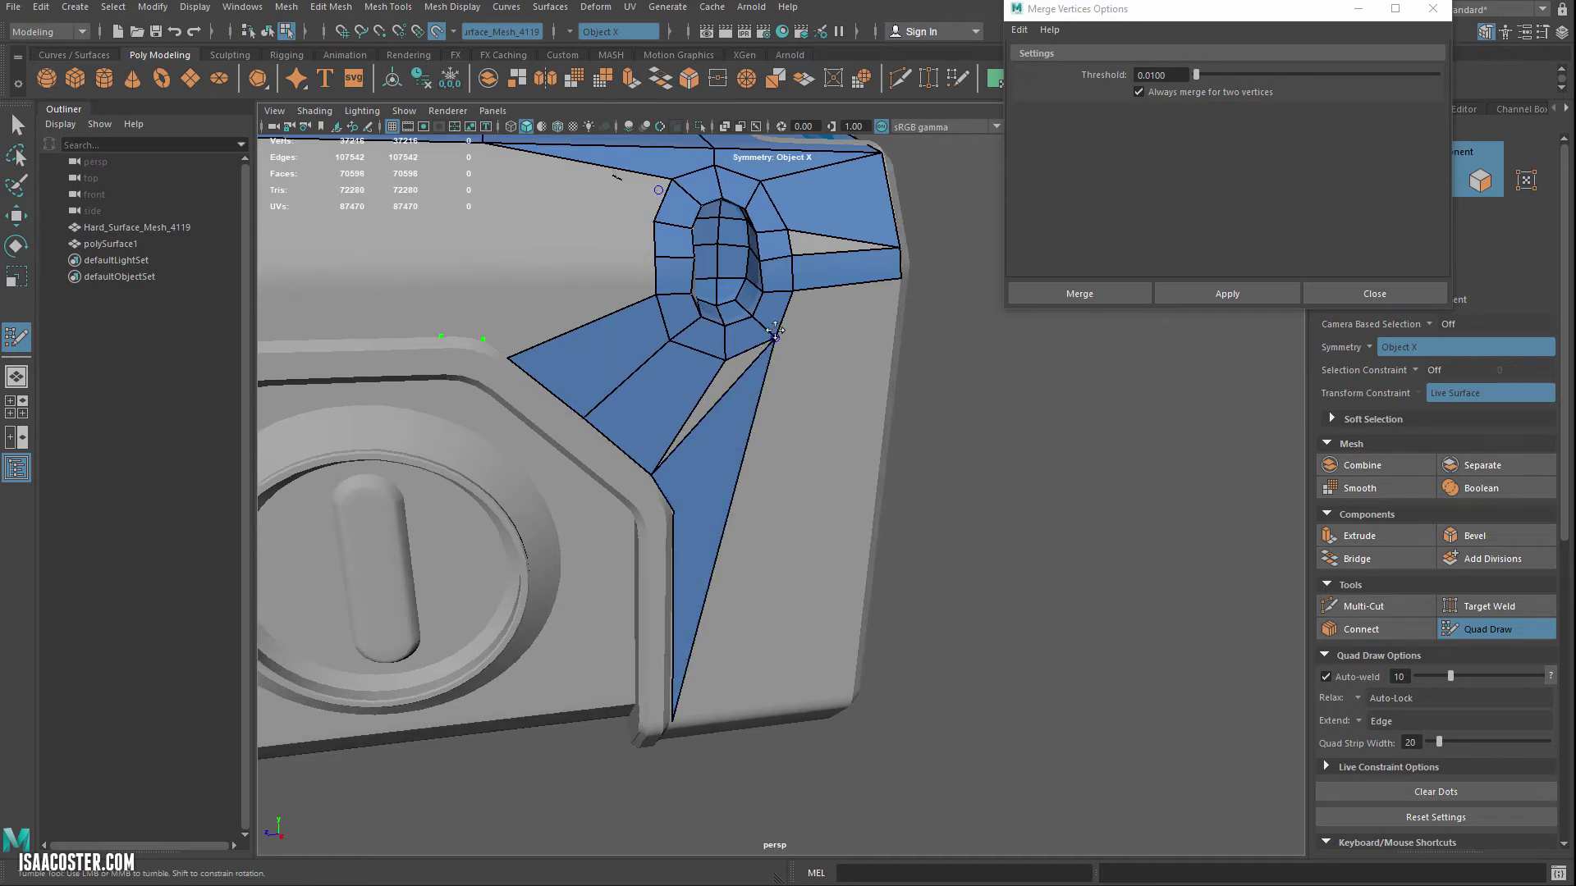
pyautogui.moveTo(754, 396)
pyautogui.keyDown('alt'); pyautogui.mouseDown()
pyautogui.moveTo(720, 394)
pyautogui.moveTo(725, 380)
pyautogui.mouseUp(); pyautogui.keyUp('alt')
pyautogui.hotkey('ctrl', 'z')
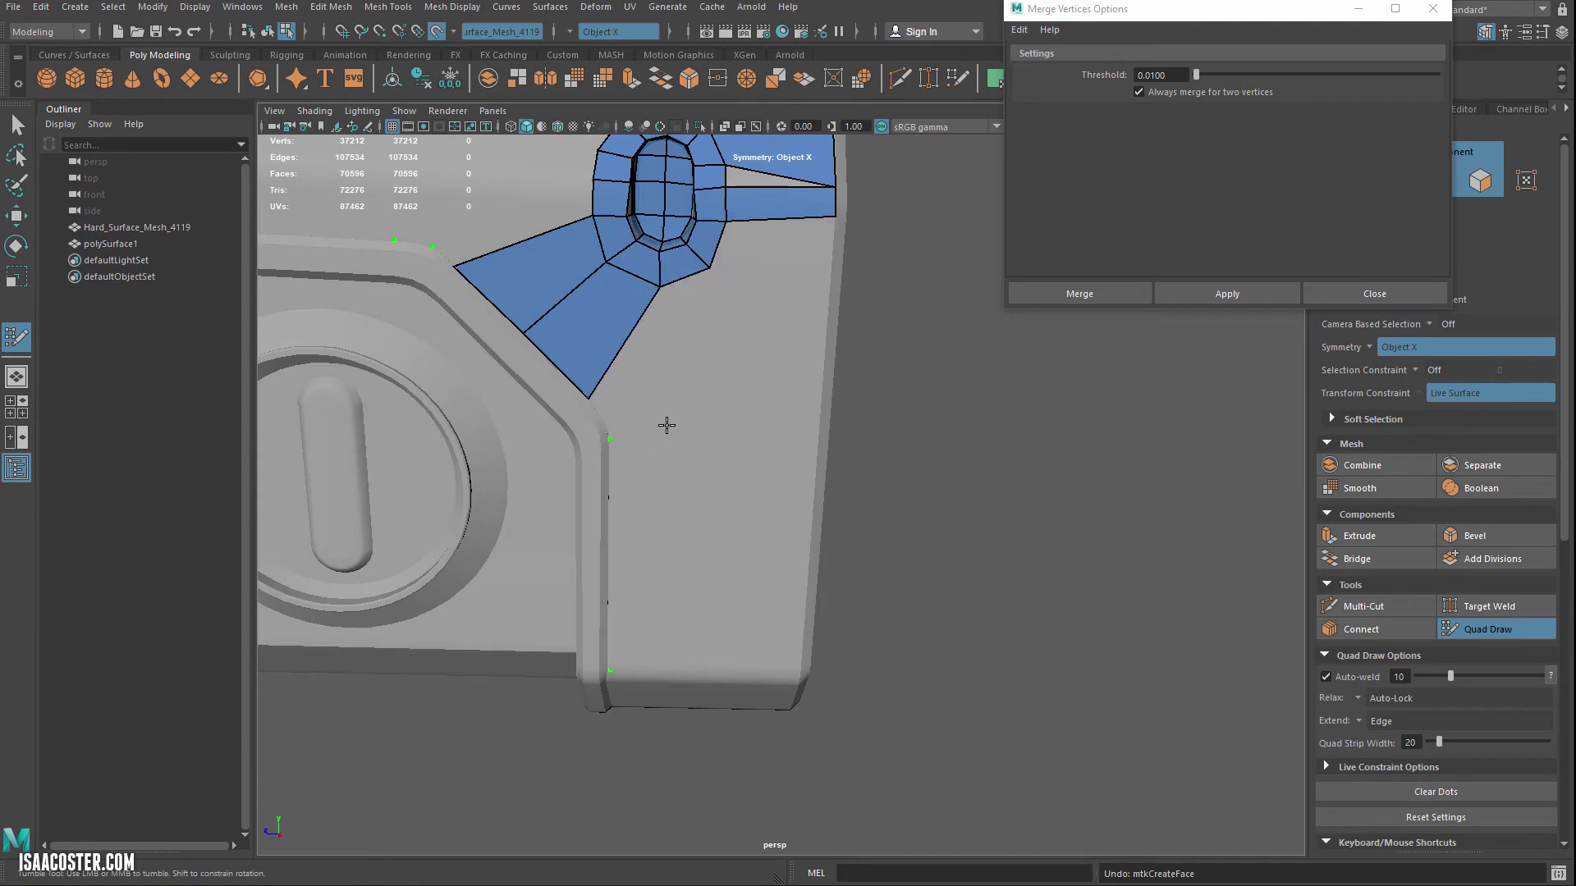
# - Place dots across the body's side below the slot ring and fill three faces from the panel's corner to the end edge
pyautogui.click(716, 438)
pyautogui.keyDown('shift'); pyautogui.click(672, 374); pyautogui.keyUp('shift')
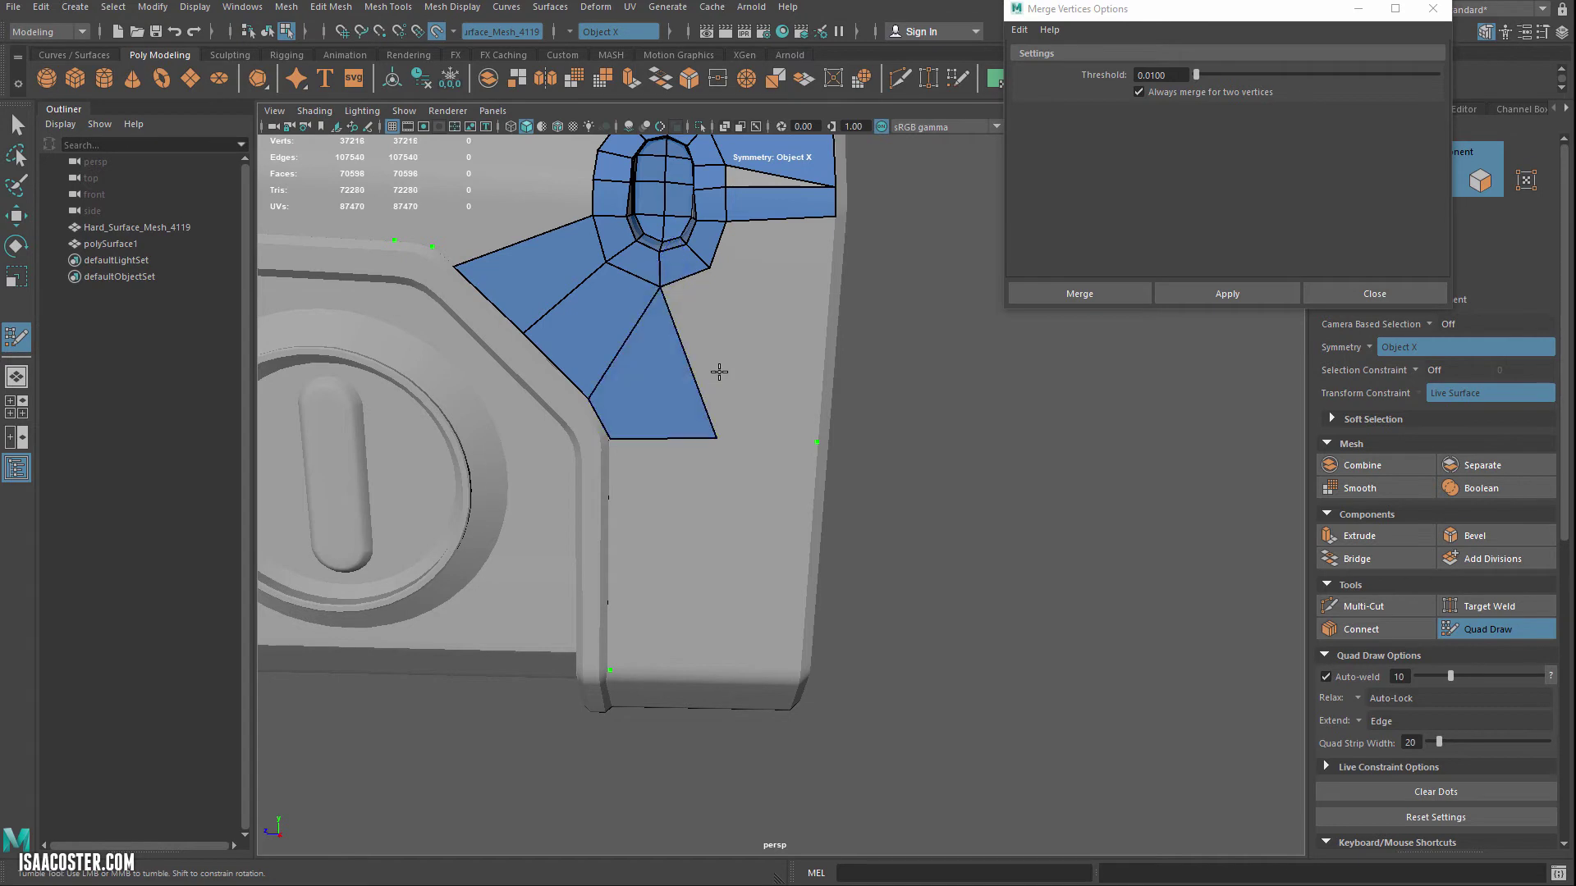
pyautogui.keyDown('shift'); pyautogui.click(755, 377); pyautogui.keyUp('shift')
pyautogui.keyDown('shift'); pyautogui.click(789, 289); pyautogui.keyUp('shift')
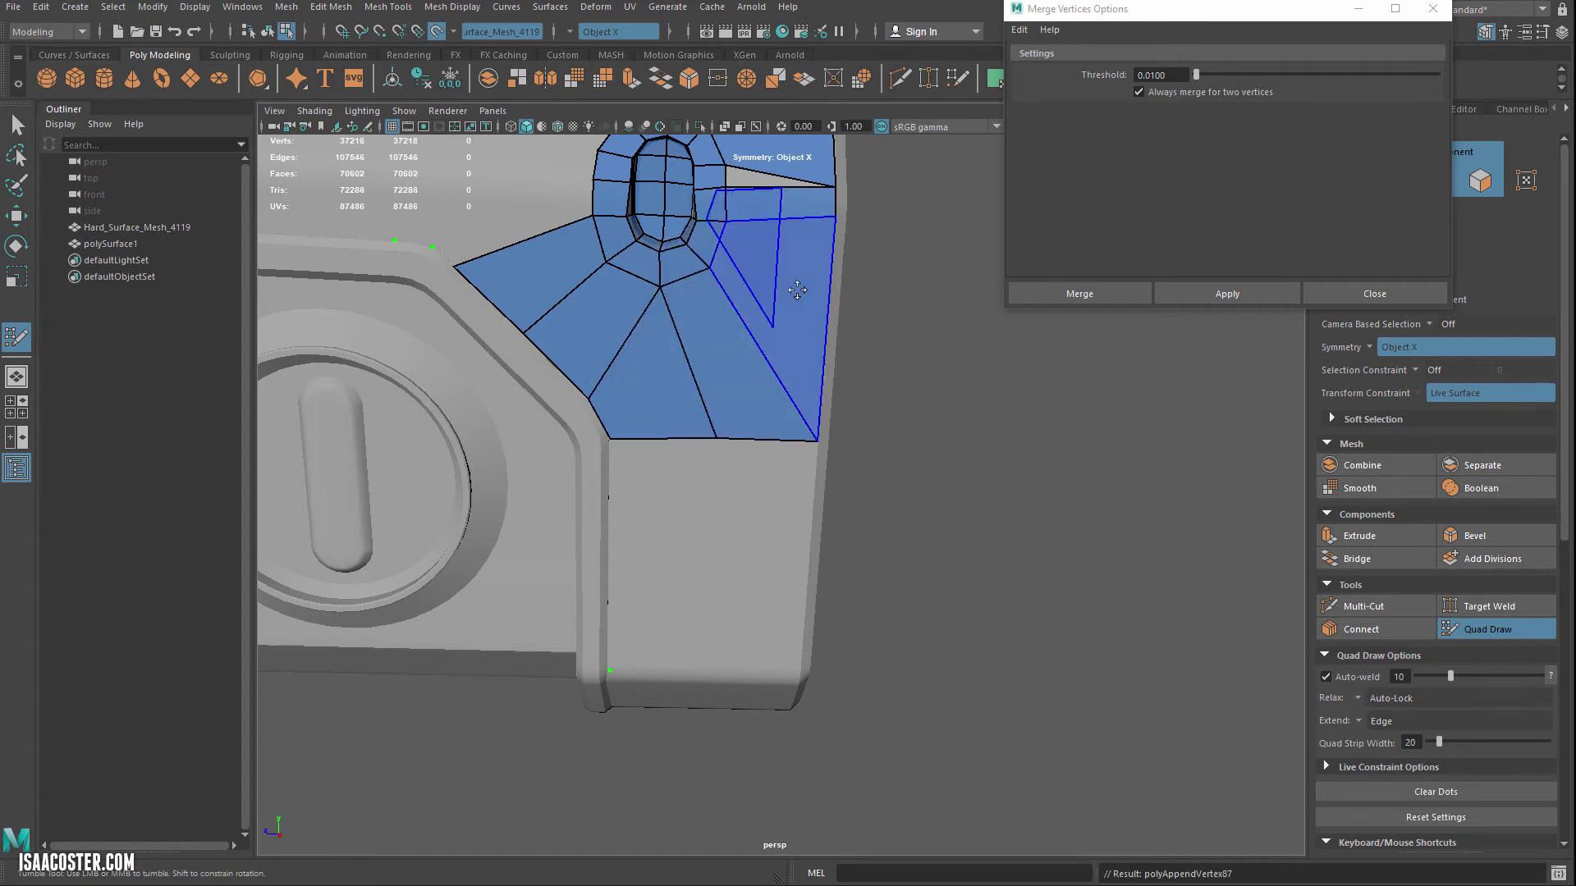
# - Place a dot above the panel's bevelled upper corner and fill a quad joining it to the slot ring
pyautogui.keyDown('alt'); pyautogui.moveTo(793, 293); pyautogui.dragTo(702, 346); pyautogui.keyUp('alt')
pyautogui.keyDown('alt'); pyautogui.moveTo(555, 397); pyautogui.dragTo(587, 488); pyautogui.keyUp('alt')
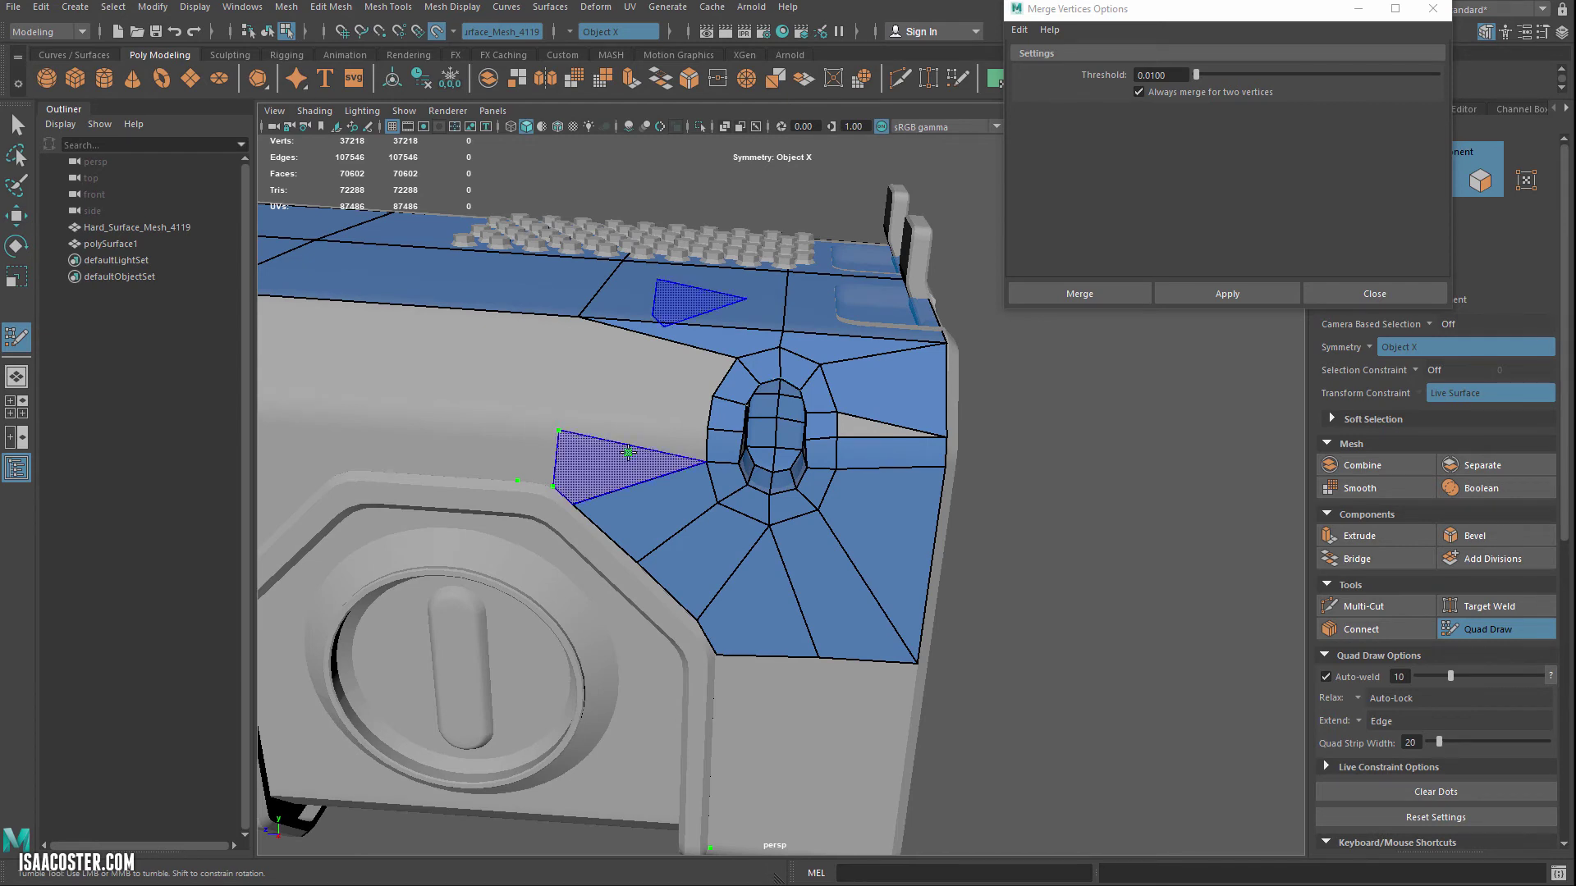
pyautogui.keyDown('shift'); pyautogui.click(621, 480); pyautogui.keyUp('shift')
pyautogui.scroll(2, 636, 514)
pyautogui.scroll(1, 637, 514)
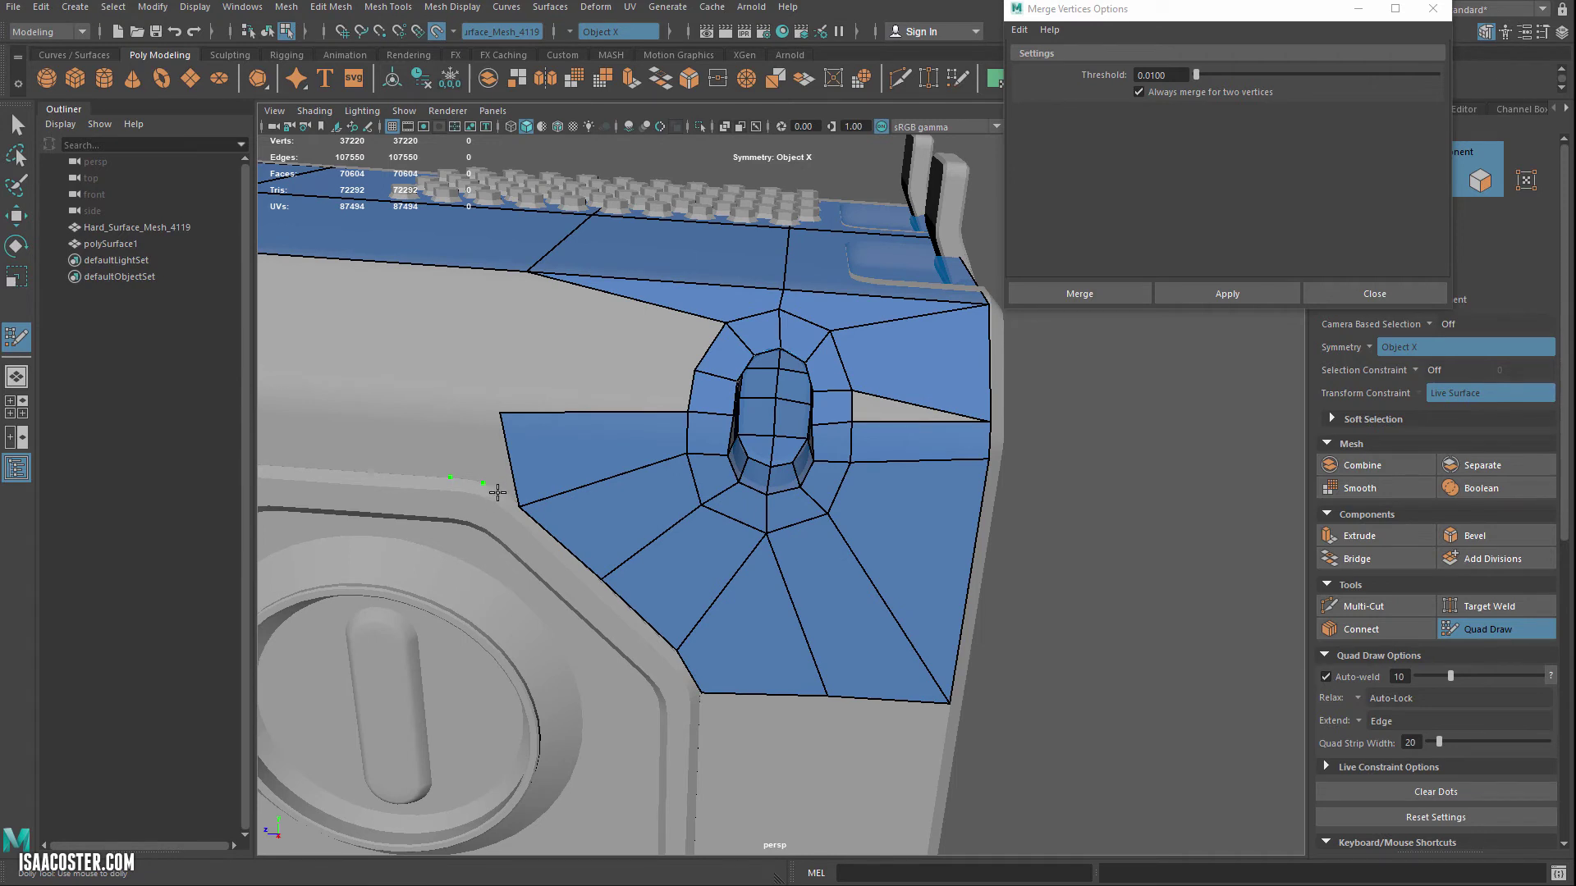
# - Fill two triangles around the panel's bevelled upper corner and adjust the position of their shared upper vertex
pyautogui.keyDown('shift'); pyautogui.click(498, 490); pyautogui.keyUp('shift')
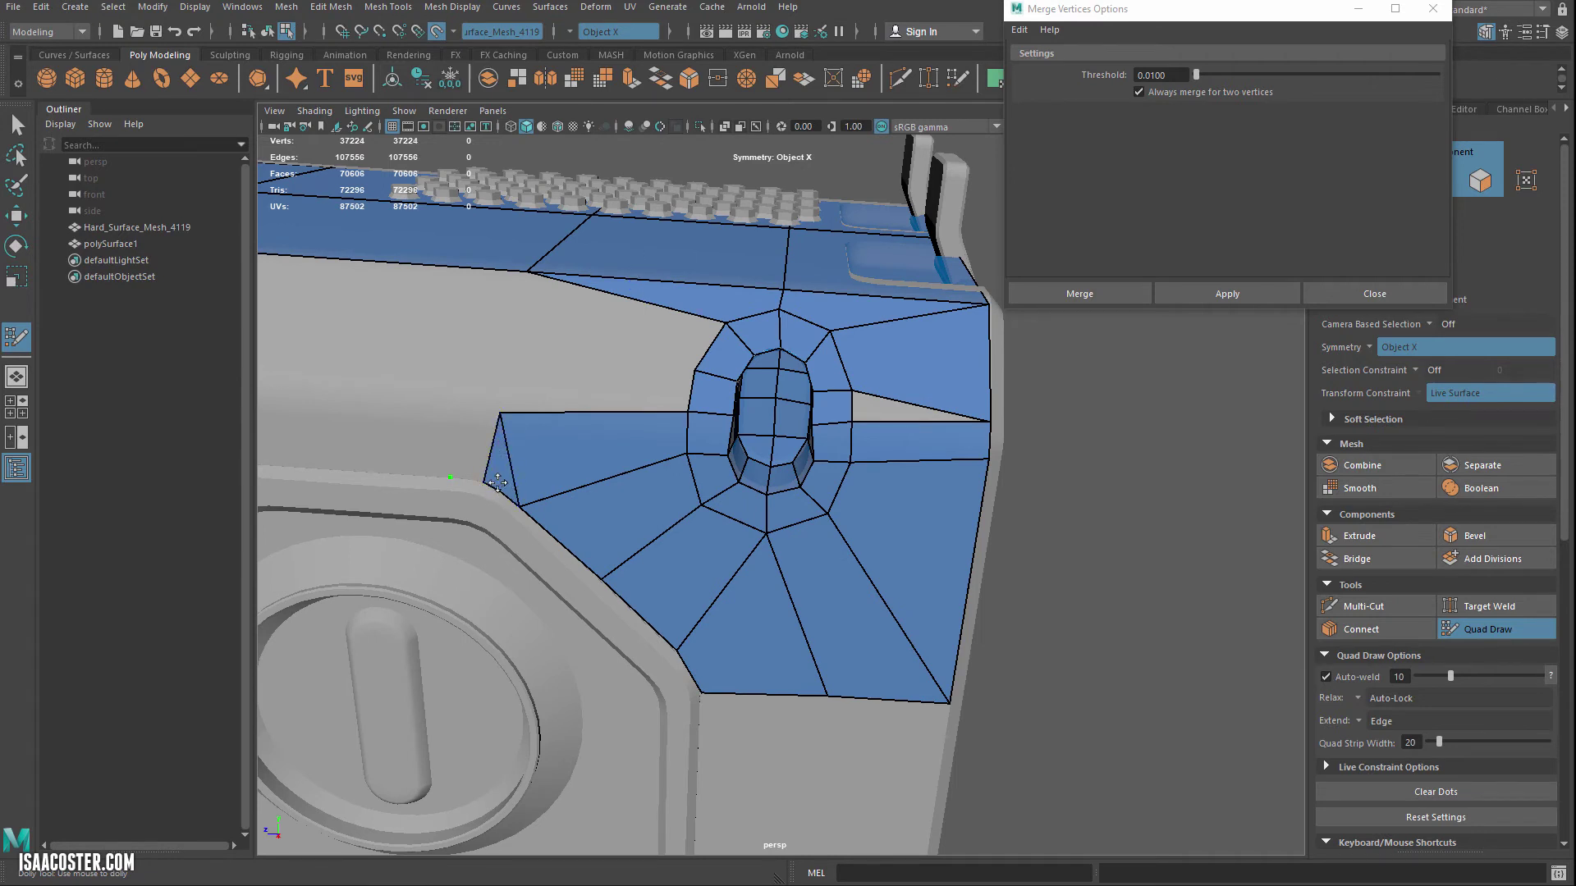
pyautogui.keyDown('alt'); pyautogui.moveTo(505, 499); pyautogui.dragTo(521, 498); pyautogui.keyUp('alt')
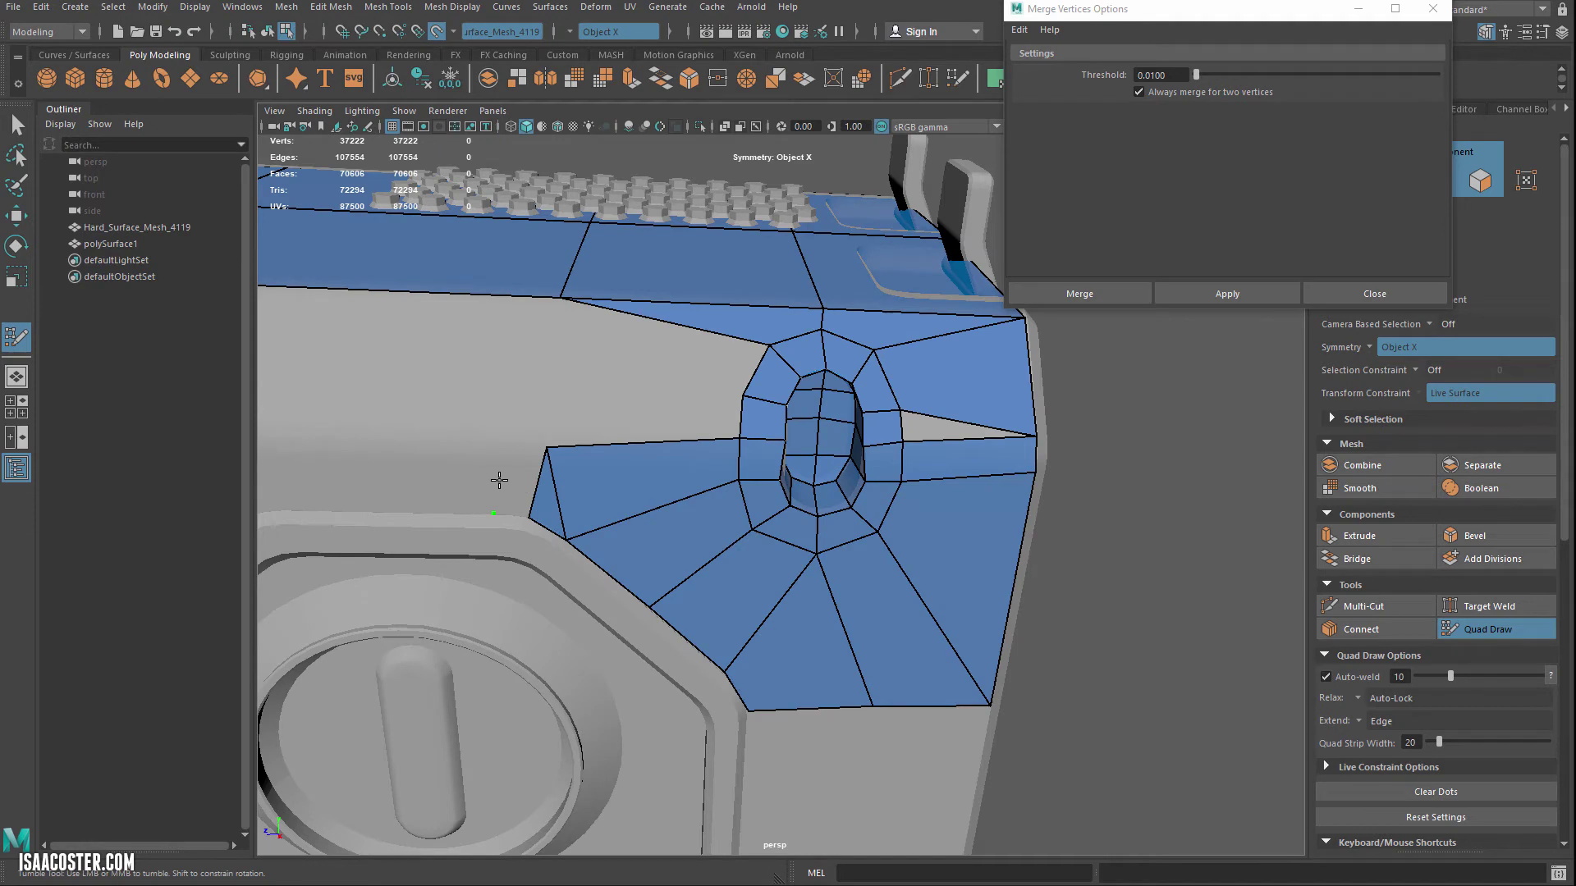
pyautogui.keyDown('shift'); pyautogui.click(513, 492); pyautogui.keyUp('shift')
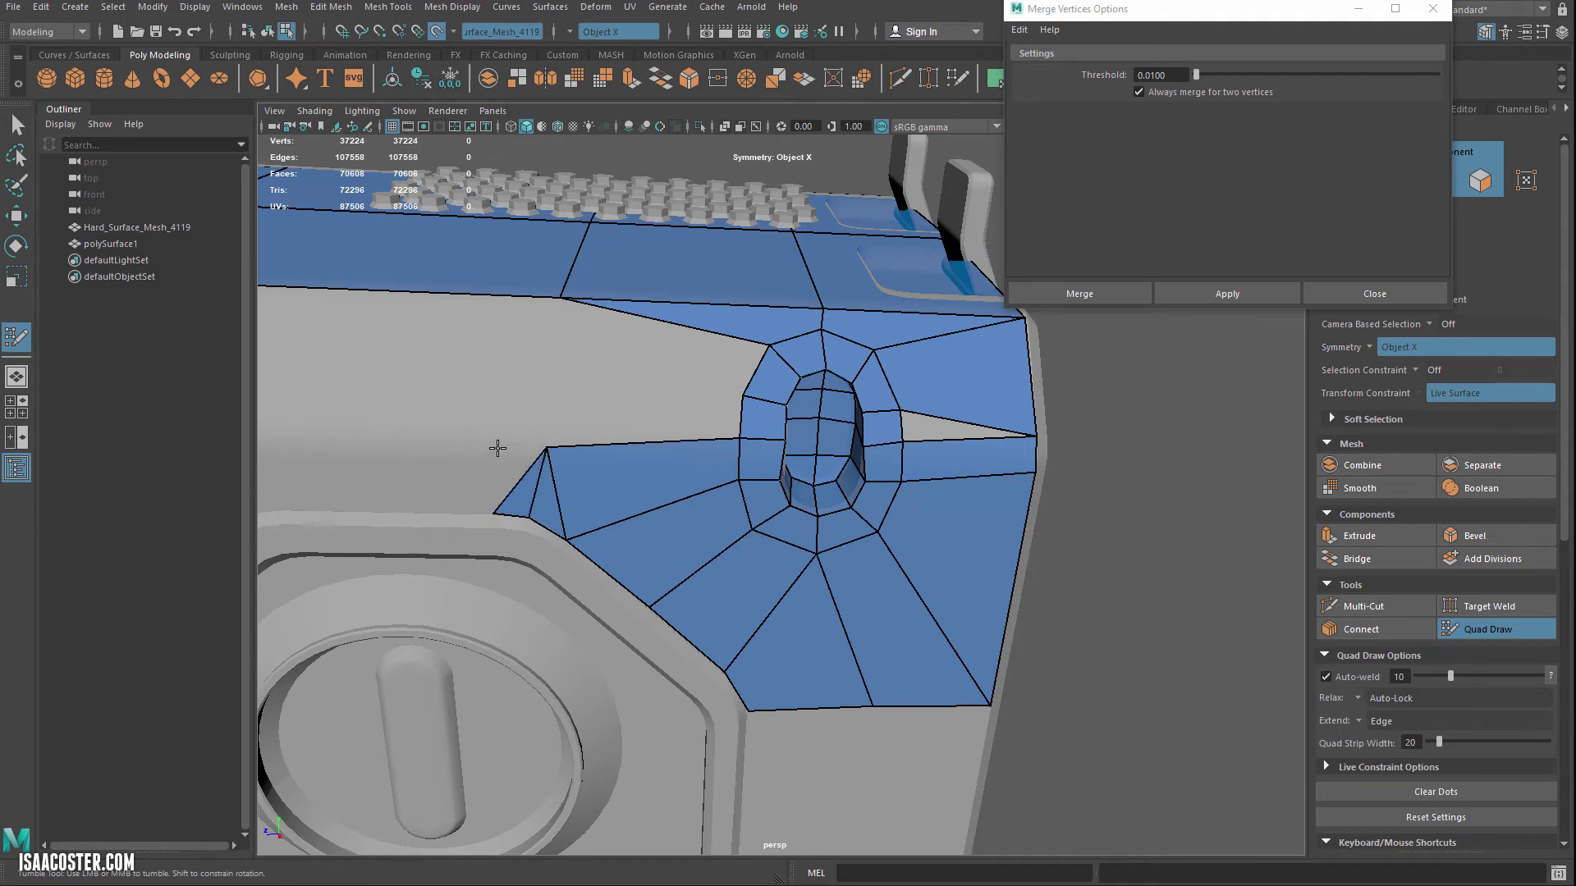
pyautogui.moveTo(546, 448); pyautogui.dragTo(537, 444)
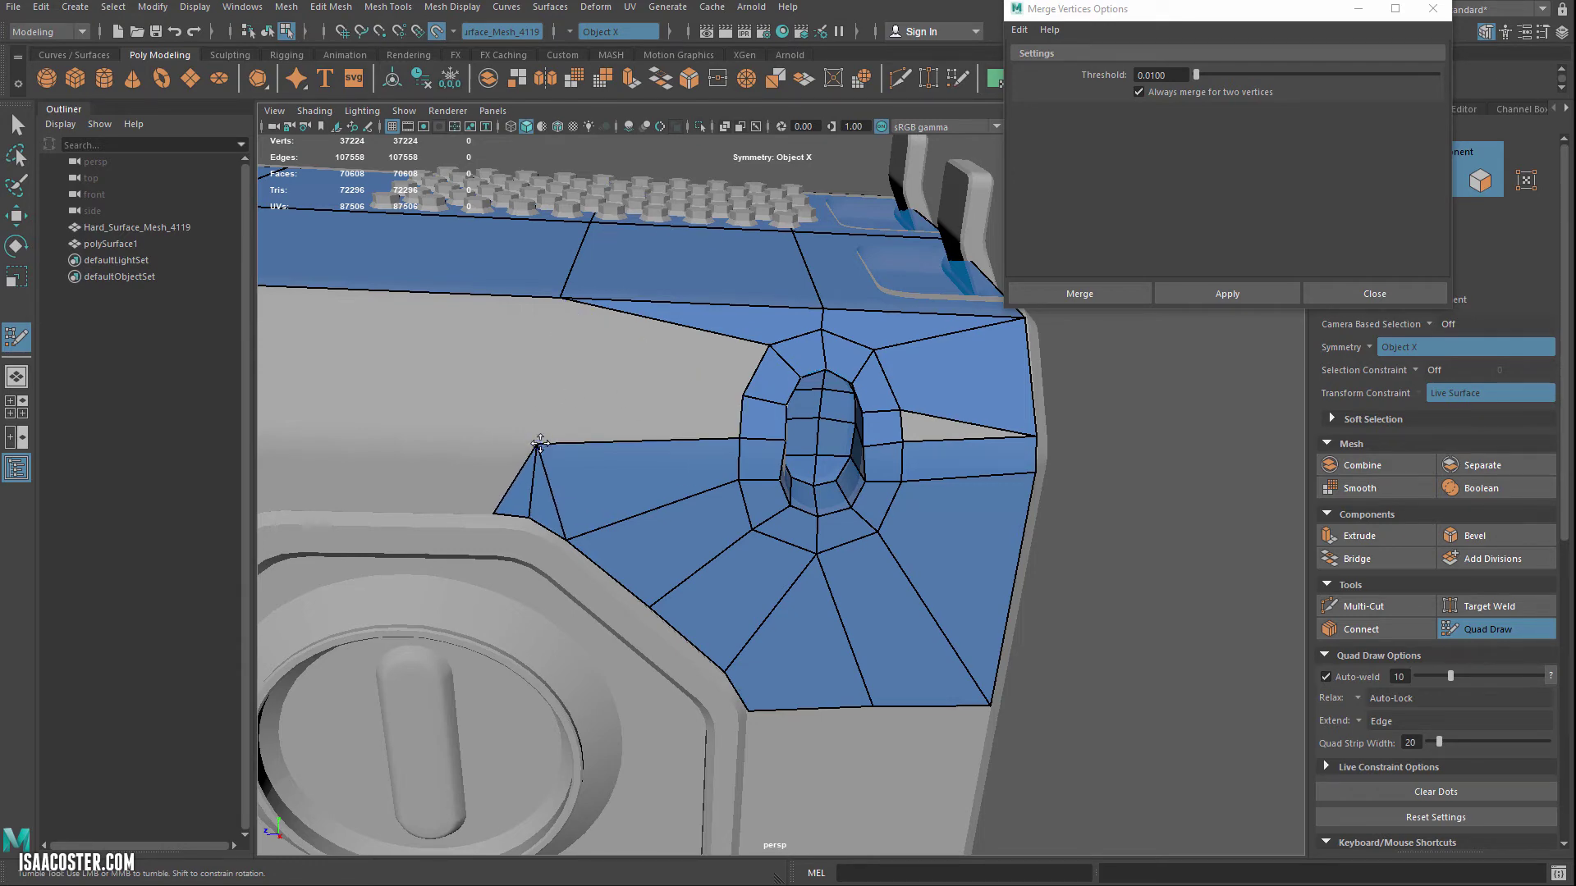
pyautogui.moveTo(539, 443); pyautogui.dragTo(542, 452)
# - Delete the narrow quad between the slot ring and the end edge, and spread the gap's two end-edge vertices apart
pyautogui.keyDown('alt'); pyautogui.moveTo(1011, 458); pyautogui.dragTo(973, 444); pyautogui.keyUp('alt')
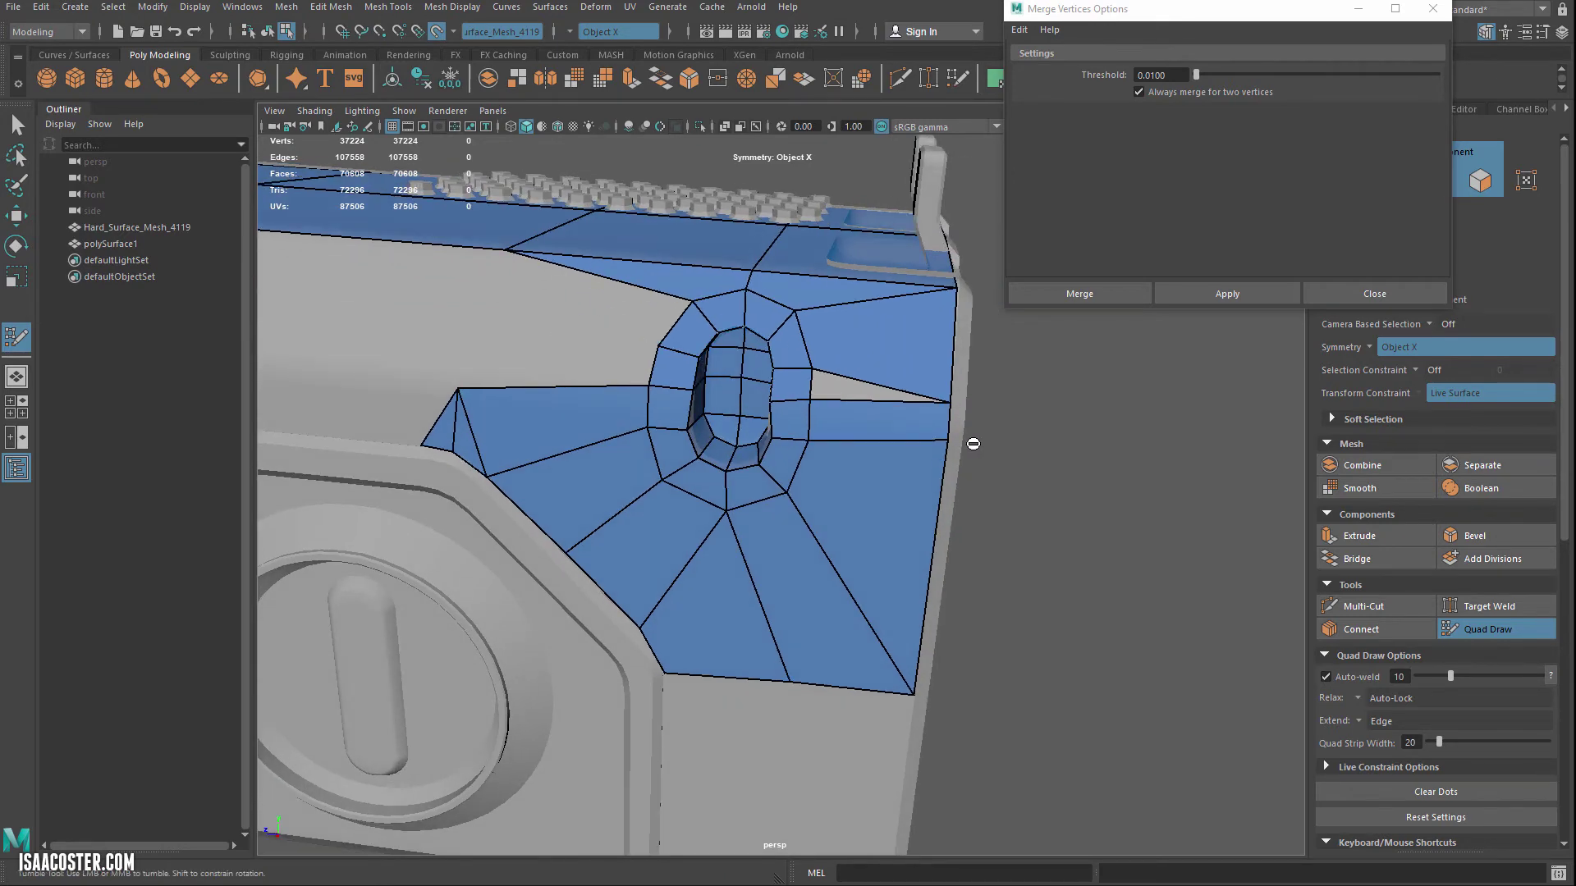
pyautogui.scroll(2, 973, 444)
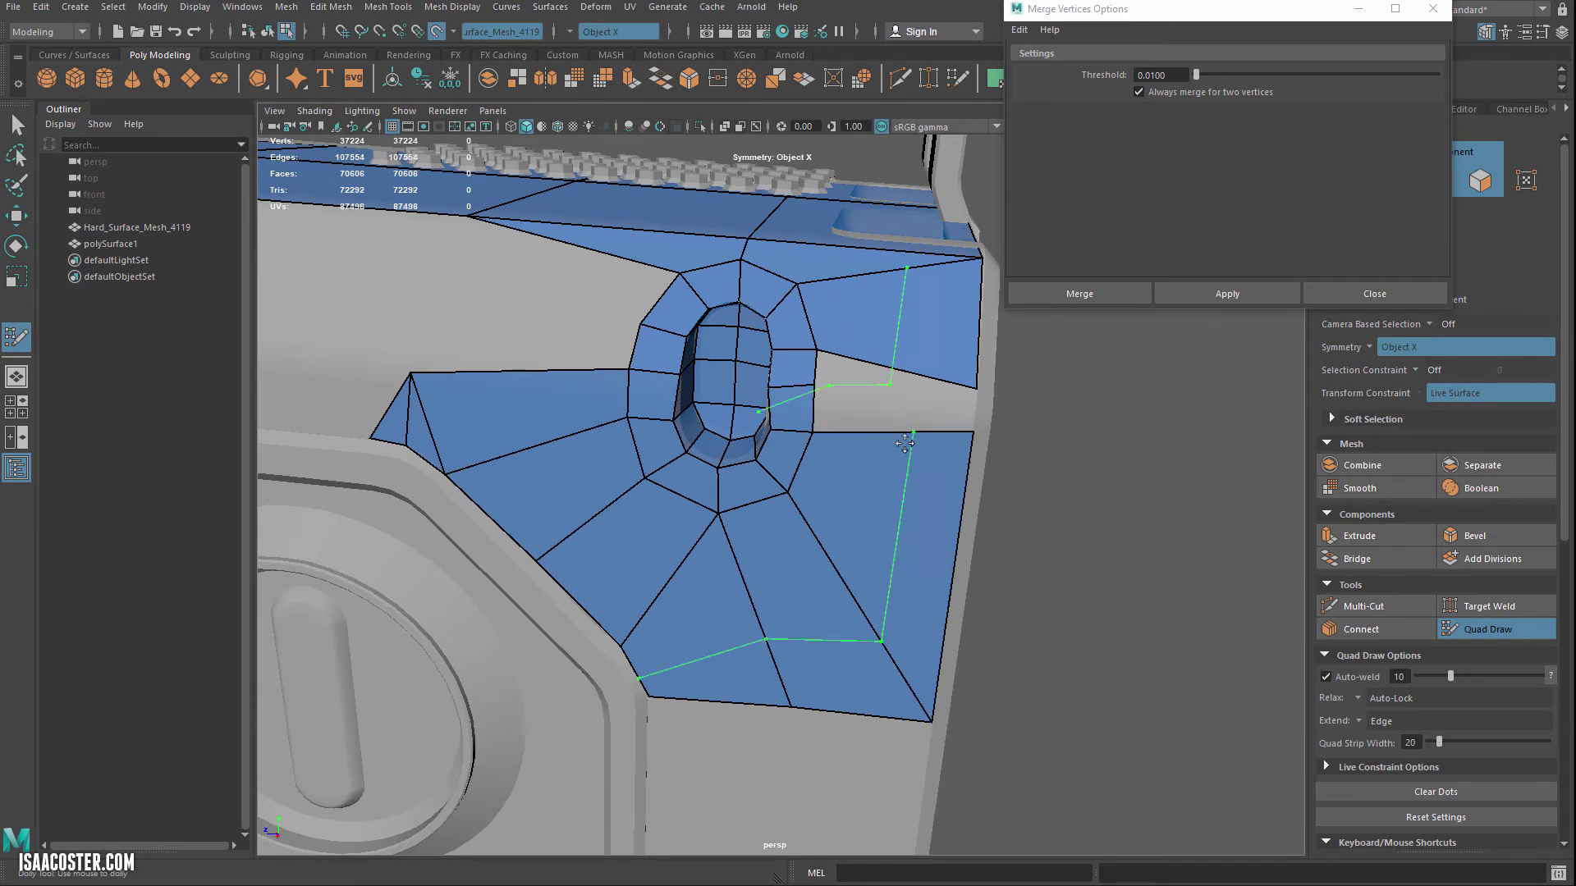
pyautogui.moveTo(977, 388); pyautogui.dragTo(980, 359)
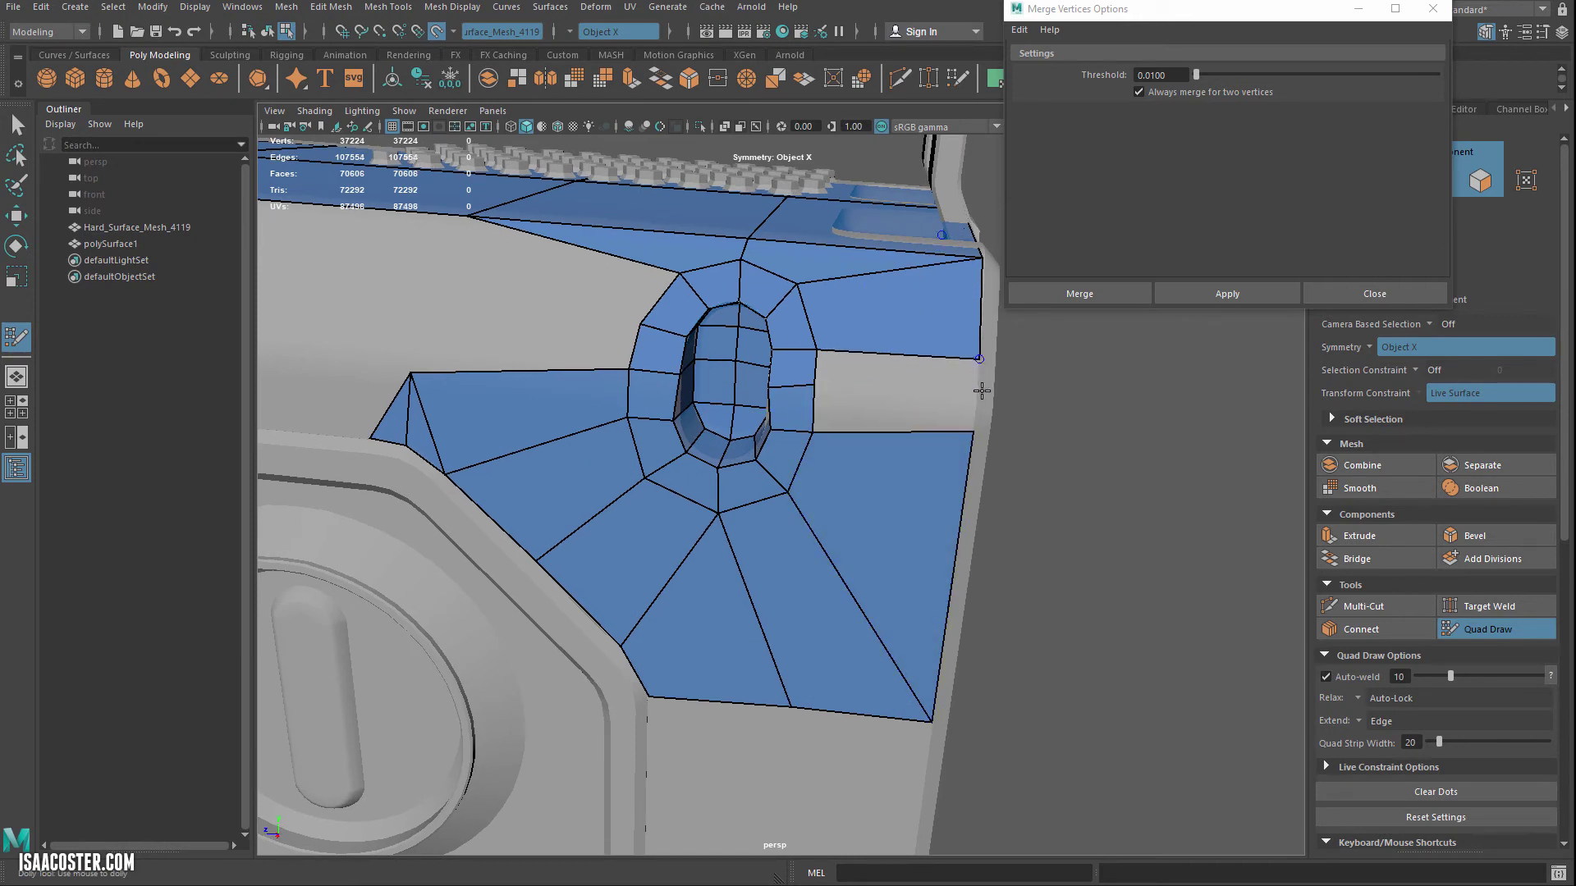
pyautogui.moveTo(975, 434); pyautogui.dragTo(972, 451)
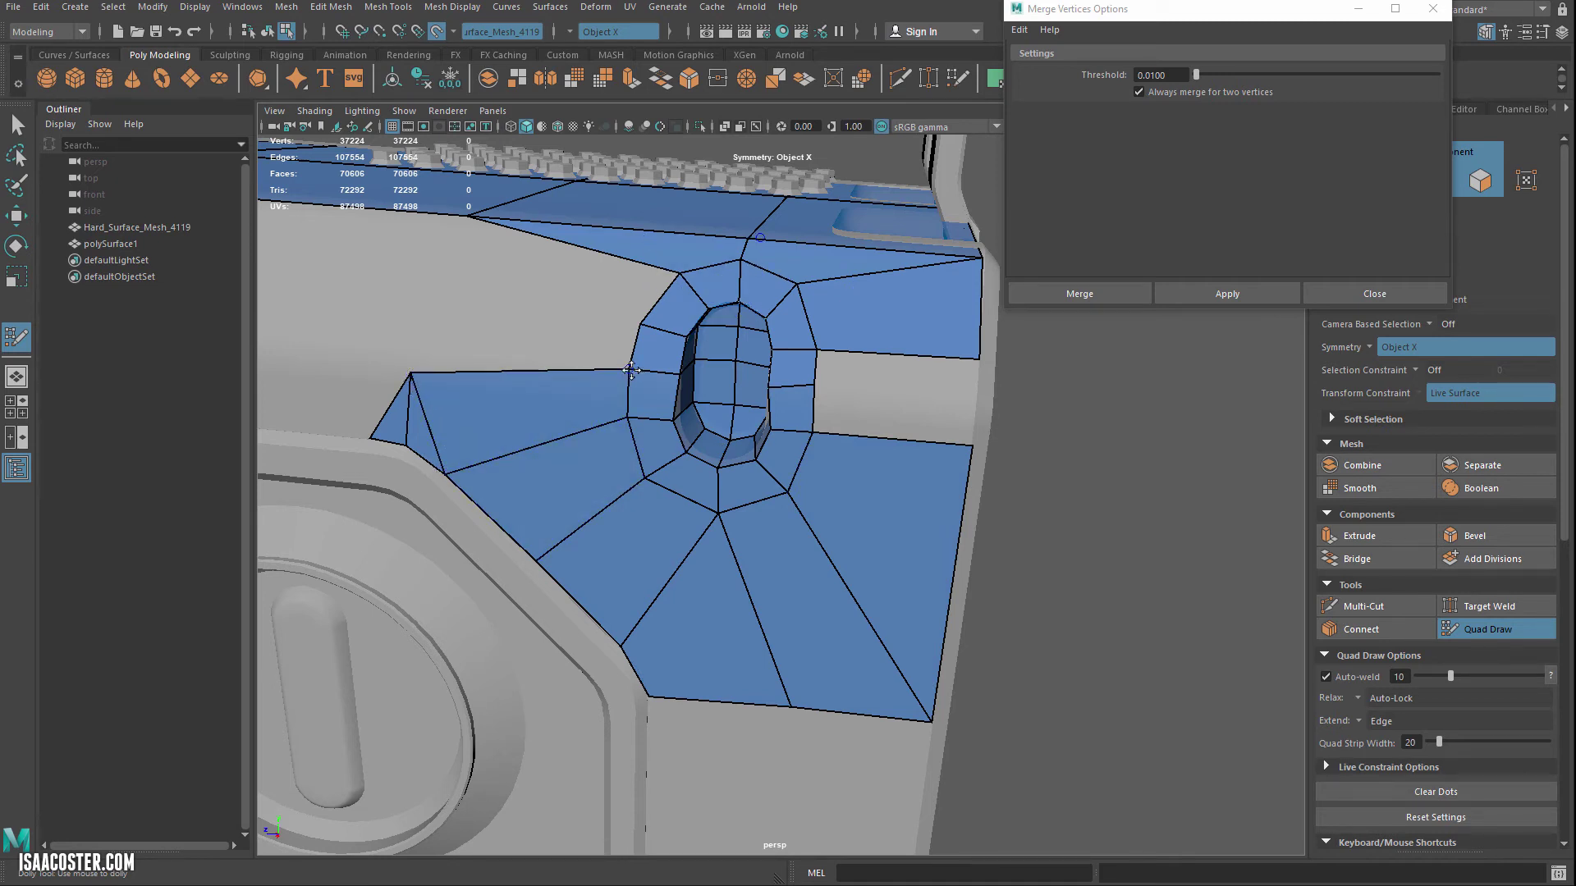
# - Fill the gap between the slot ring and the body's end edge with two quads
pyautogui.keyDown('alt'); pyautogui.moveTo(631, 371); pyautogui.dragTo(911, 384); pyautogui.keyUp('alt')
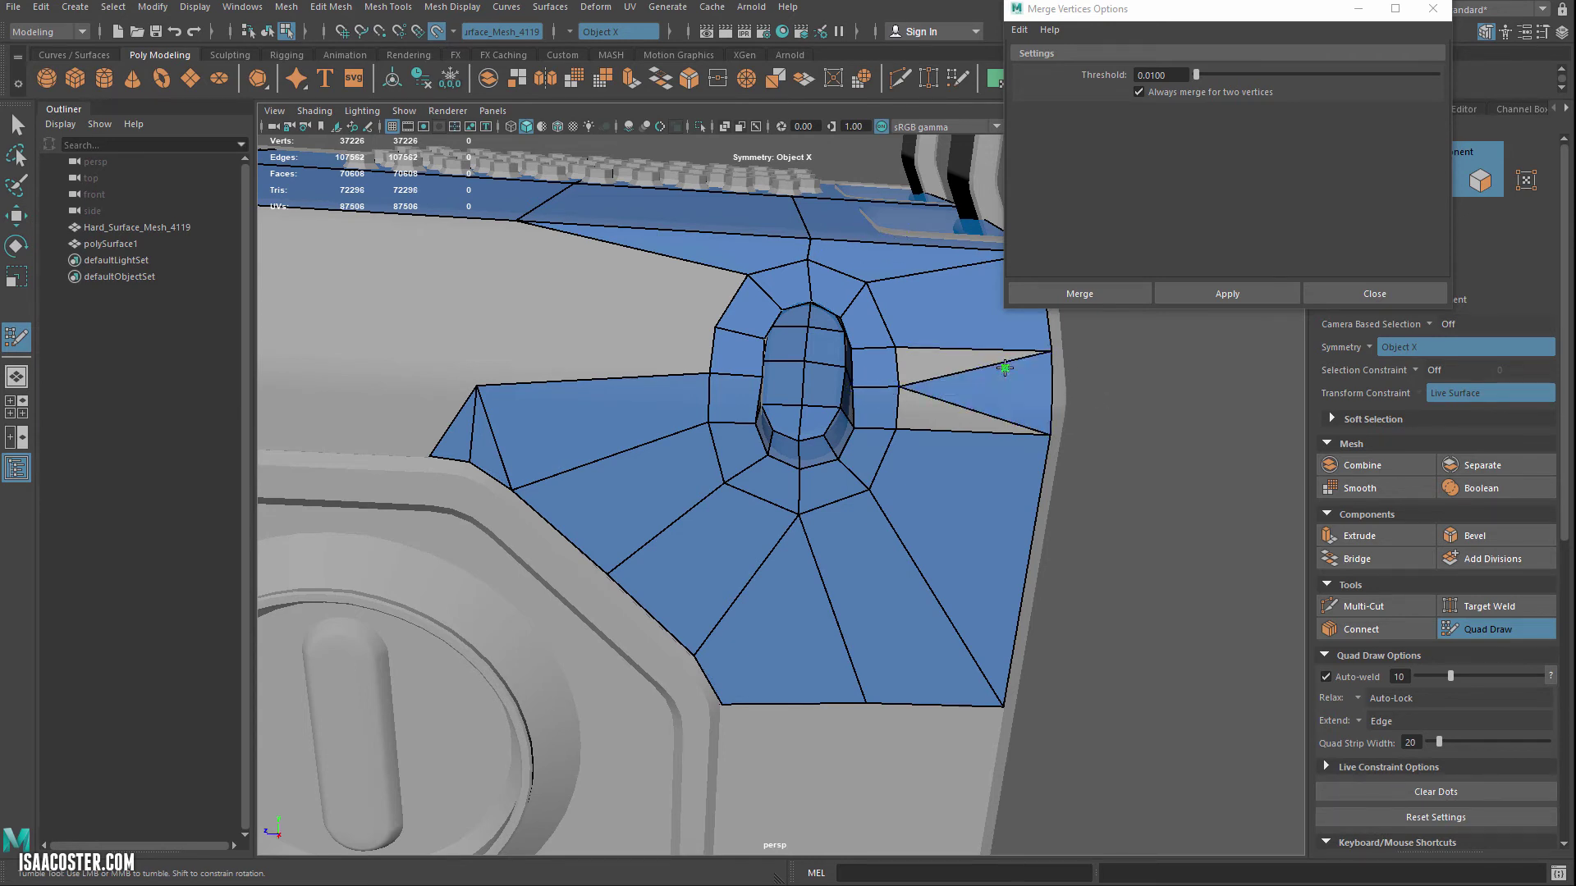
pyautogui.keyDown('shift'); pyautogui.click(967, 369); pyautogui.keyUp('shift')
pyautogui.keyDown('shift'); pyautogui.click(983, 375); pyautogui.keyUp('shift')
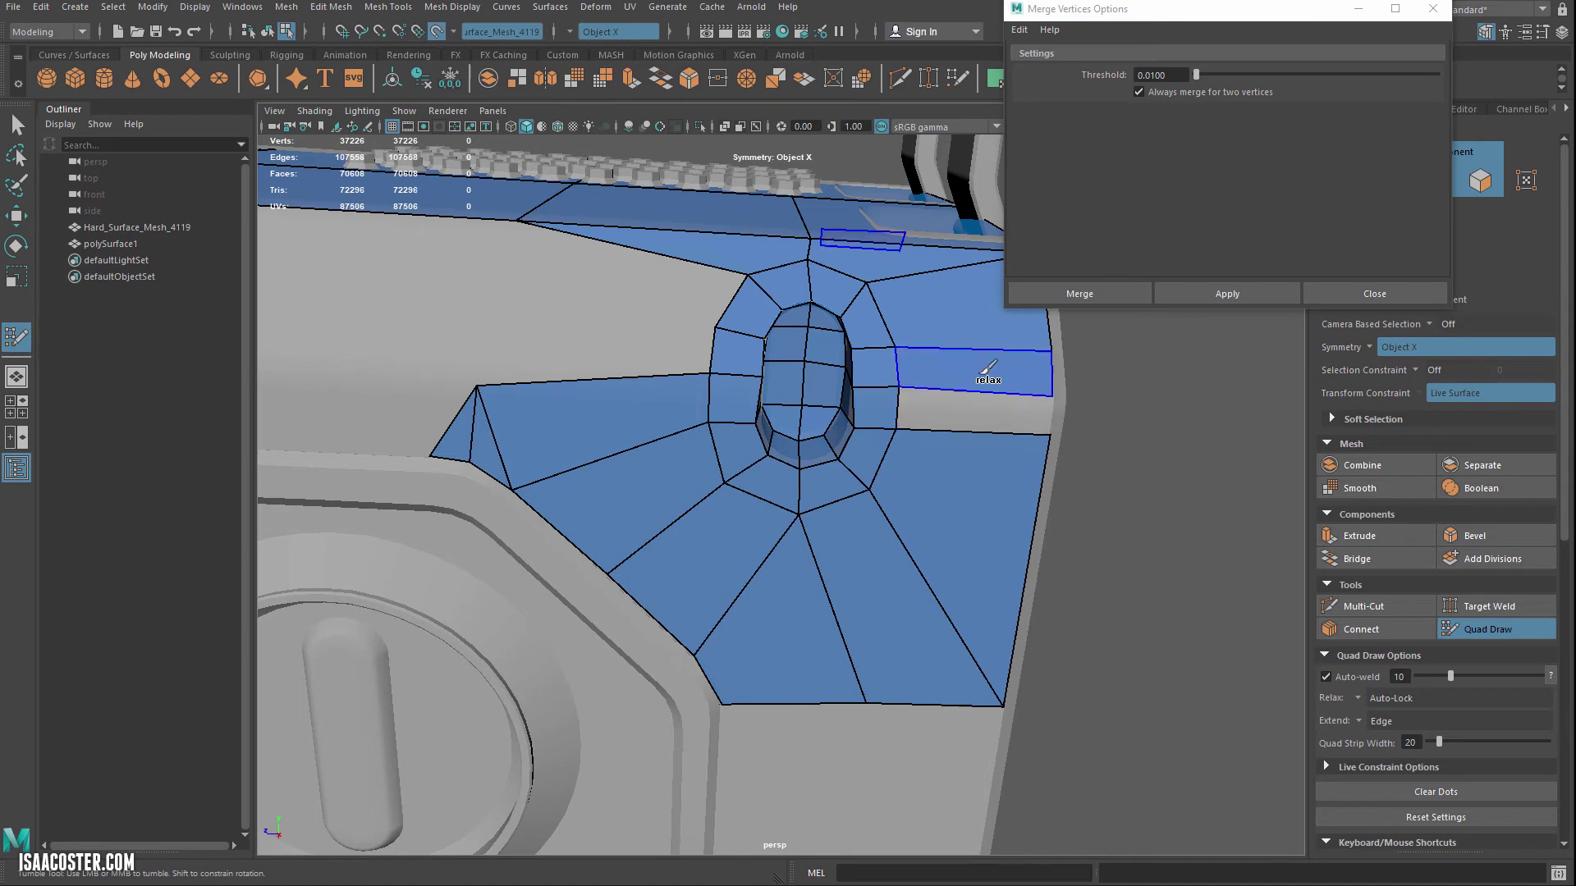
pyautogui.keyDown('shift'); pyautogui.click(992, 412); pyautogui.keyUp('shift')
pyautogui.keyDown('alt'); pyautogui.moveTo(993, 426); pyautogui.dragTo(735, 411); pyautogui.keyUp('alt')
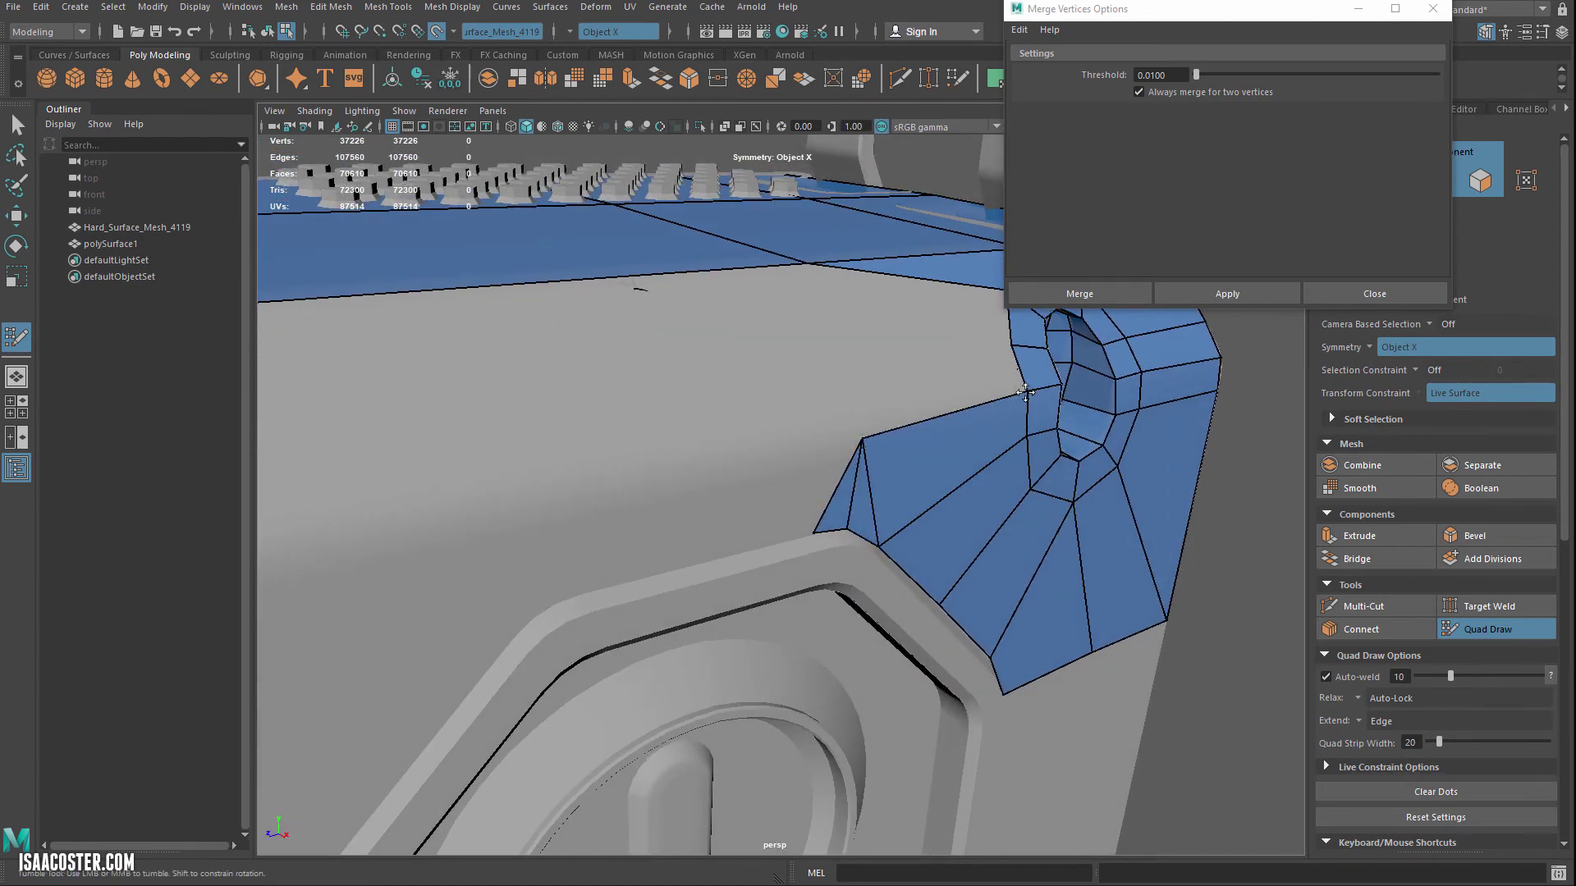
# - Place dots at the far end of the panel's upper border and fill a long quad along that border
pyautogui.keyDown('alt'); pyautogui.moveTo(1017, 403); pyautogui.dragTo(825, 422); pyautogui.keyUp('alt')
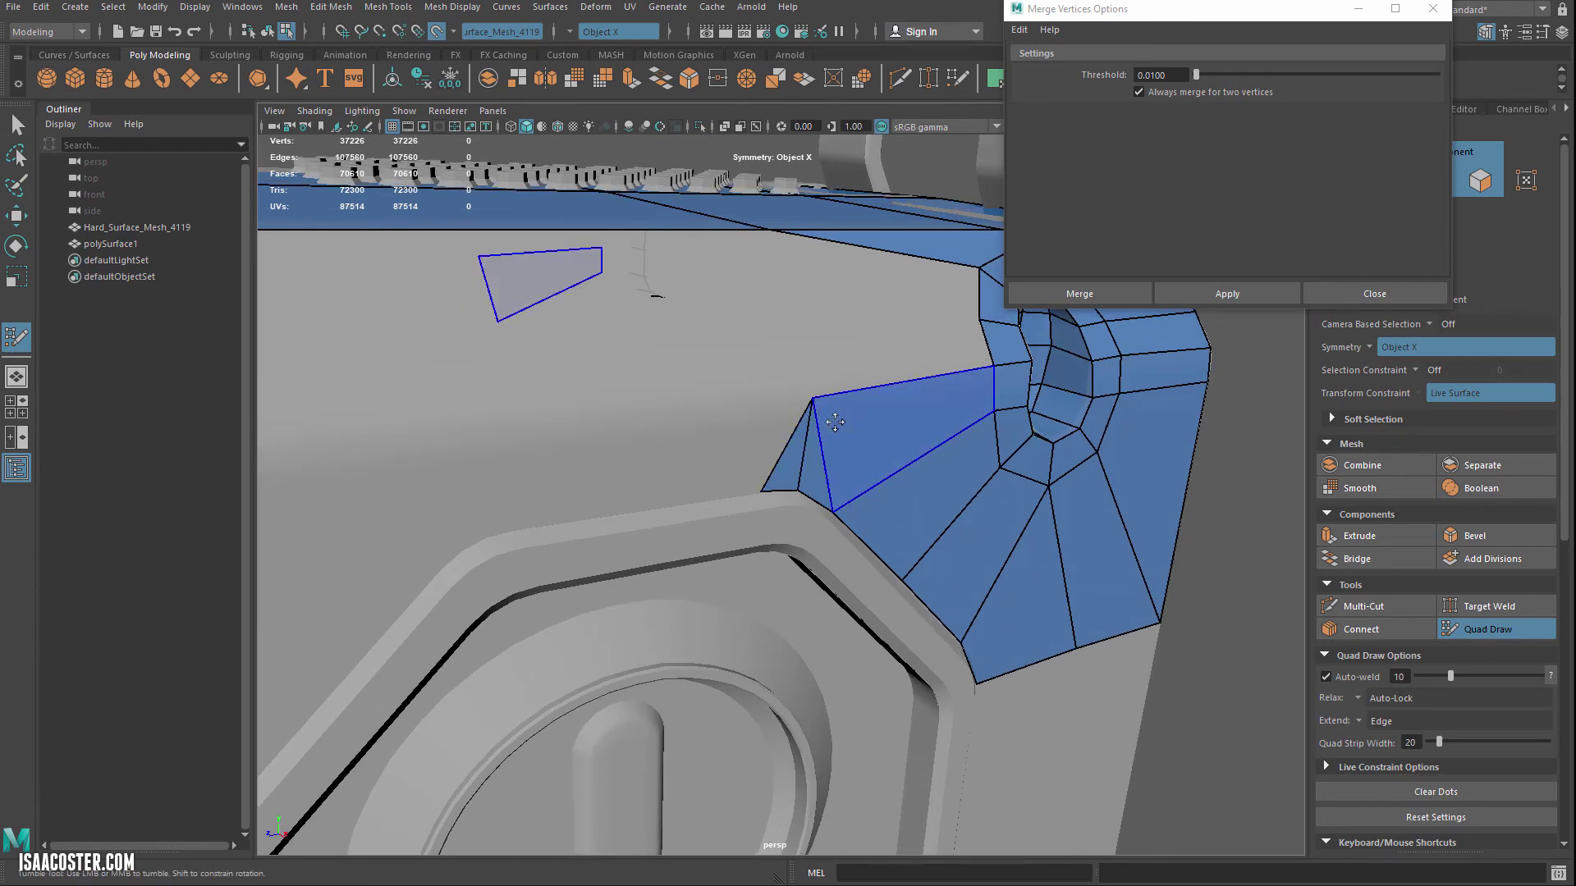
pyautogui.keyDown('alt'); pyautogui.moveTo(837, 423); pyautogui.dragTo(790, 458); pyautogui.keyUp('alt')
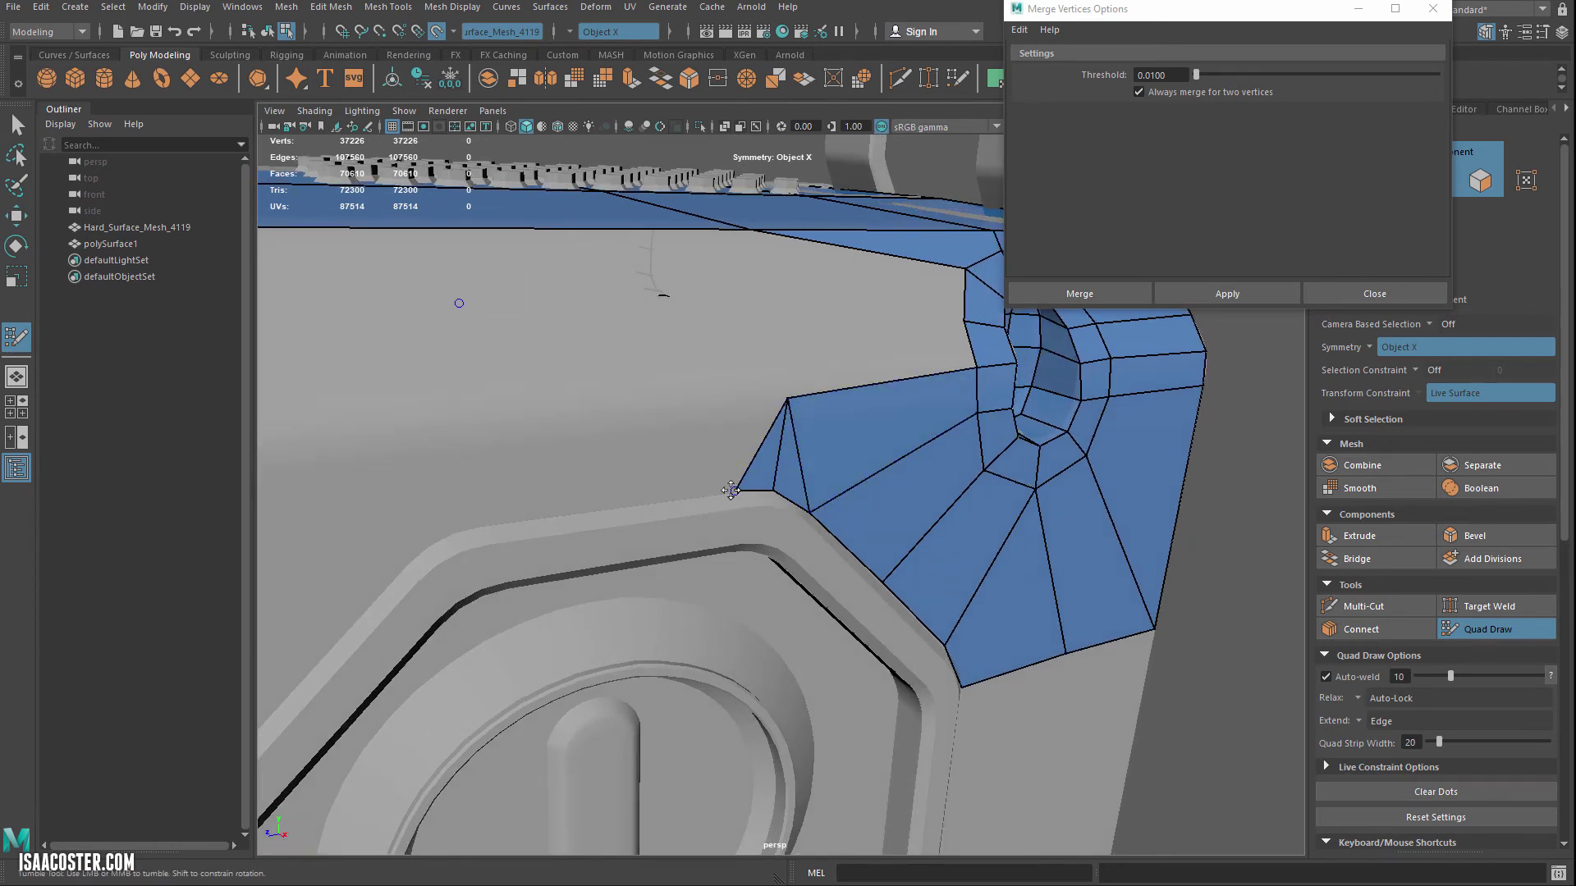
pyautogui.click(453, 432)
pyautogui.keyDown('shift'); pyautogui.click(705, 460); pyautogui.keyUp('shift')
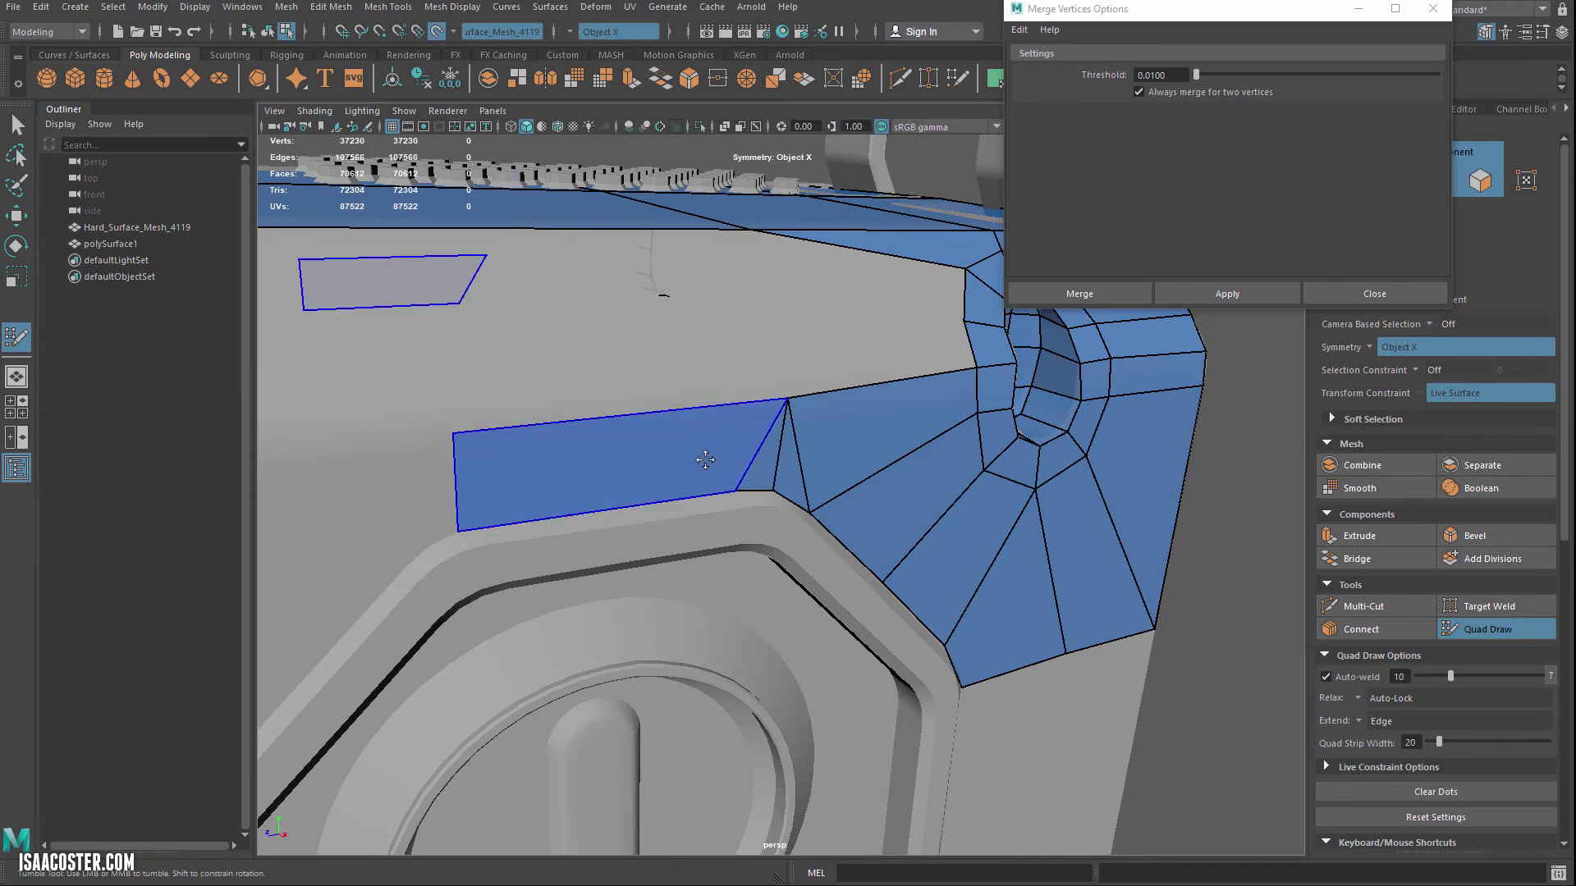
# - Place a dot between the top face's edge and the panel strip, and fill two quads joining it to the slot ring
pyautogui.keyDown('alt'); pyautogui.moveTo(682, 444); pyautogui.dragTo(690, 446); pyautogui.keyUp('alt')
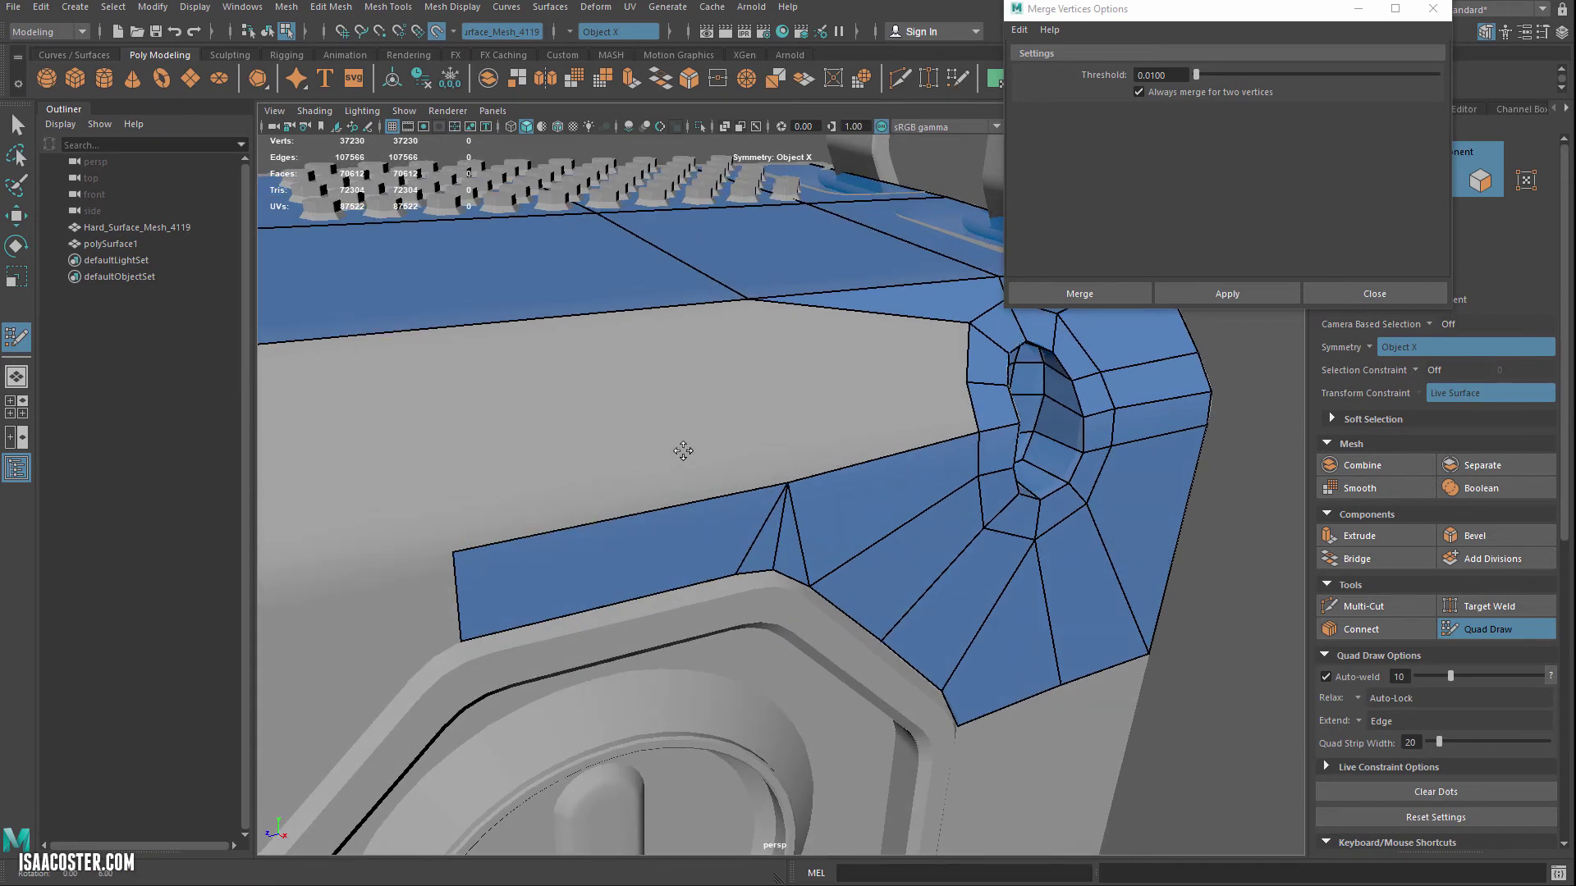
pyautogui.click(775, 394)
pyautogui.keyDown('shift'); pyautogui.click(862, 427); pyautogui.keyUp('shift')
pyautogui.keyDown('shift'); pyautogui.click(820, 352); pyautogui.keyUp('shift')
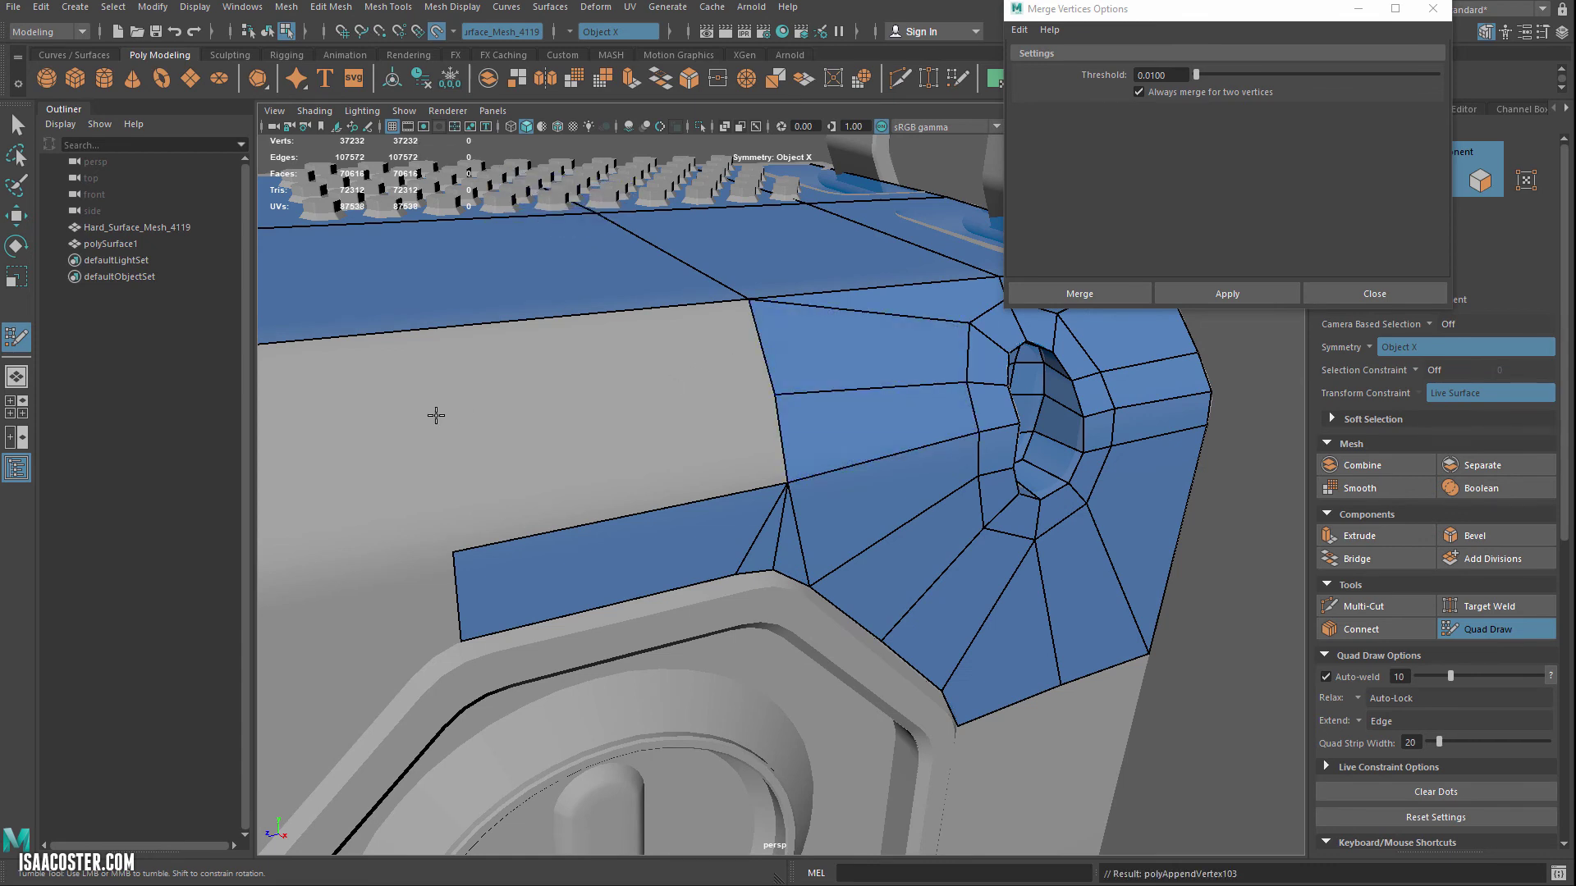
# - Place a dot above the far end of the panel-border strip and fill a second long quad above it
pyautogui.keyDown('alt'); pyautogui.moveTo(444, 436); pyautogui.dragTo(475, 446, button='middle'); pyautogui.keyUp('alt')
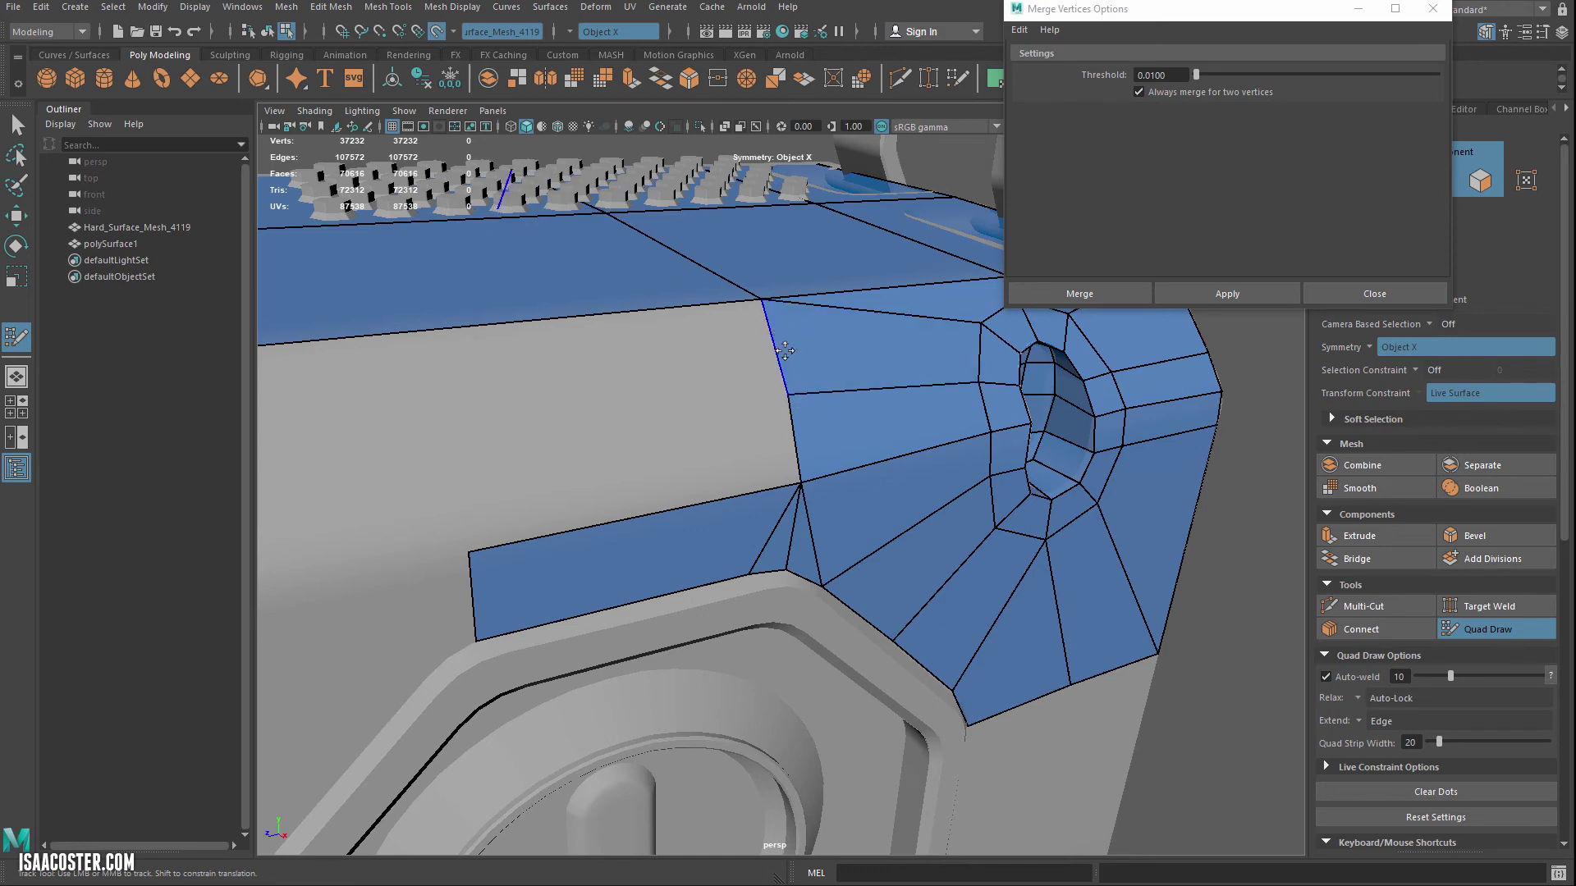
pyautogui.keyDown('alt'); pyautogui.moveTo(784, 385); pyautogui.dragTo(724, 328, button='right'); pyautogui.keyUp('alt')
pyautogui.keyDown('alt'); pyautogui.moveTo(725, 328); pyautogui.dragTo(643, 345); pyautogui.keyUp('alt')
pyautogui.keyDown('alt'); pyautogui.moveTo(643, 345); pyautogui.dragTo(615, 401, button='right'); pyautogui.keyUp('alt')
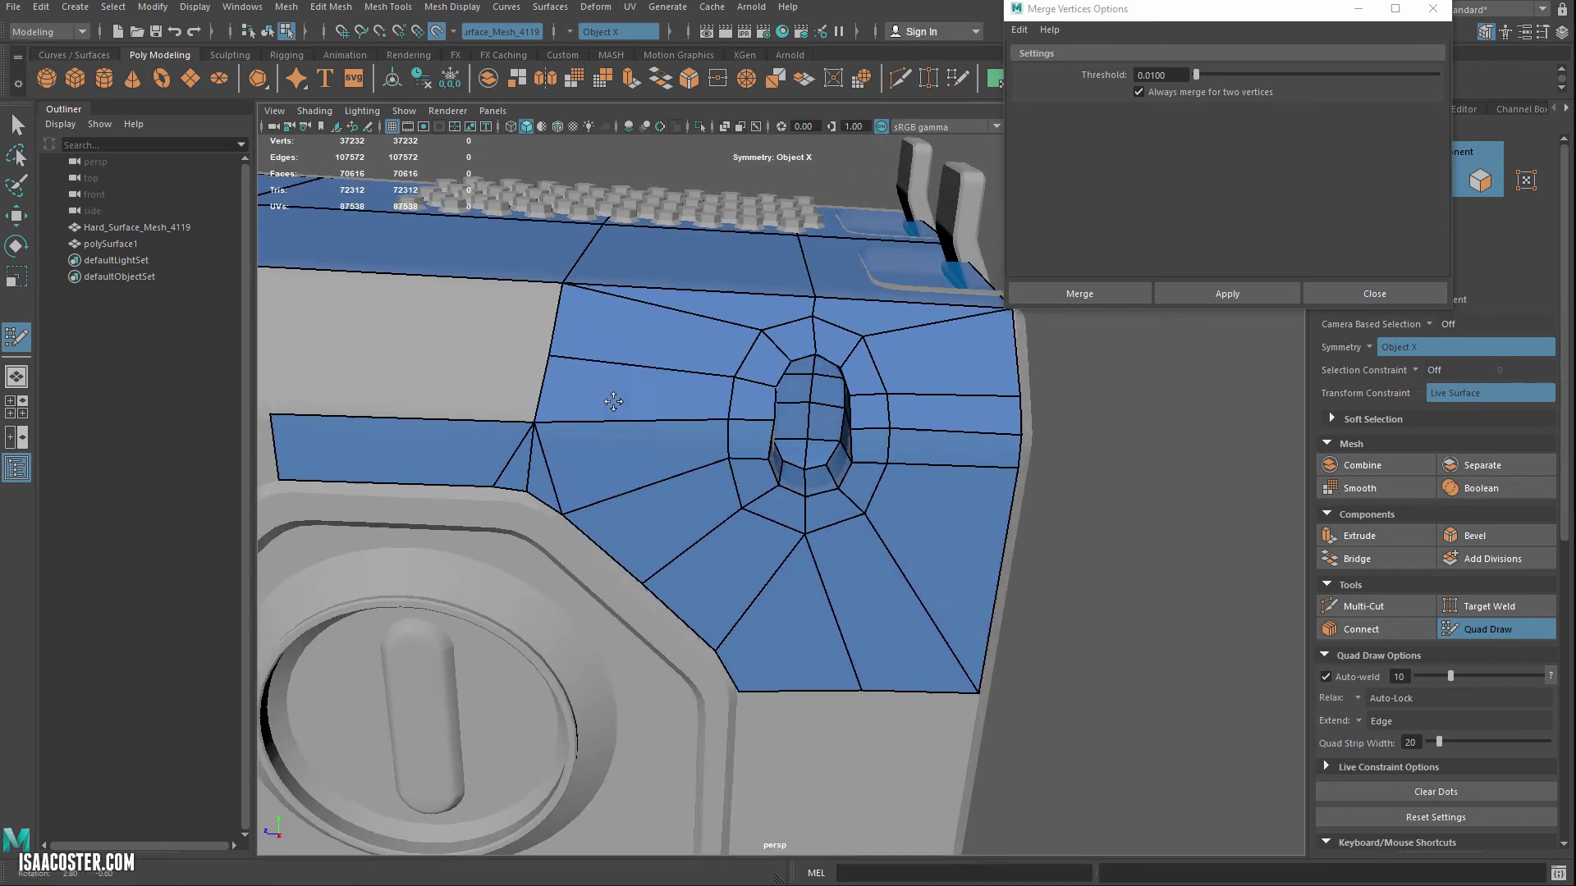
pyautogui.keyDown('alt'); pyautogui.moveTo(666, 470); pyautogui.dragTo(605, 406, button='middle'); pyautogui.keyUp('alt')
pyautogui.keyDown('alt'); pyautogui.moveTo(606, 405); pyautogui.dragTo(623, 451); pyautogui.keyUp('alt')
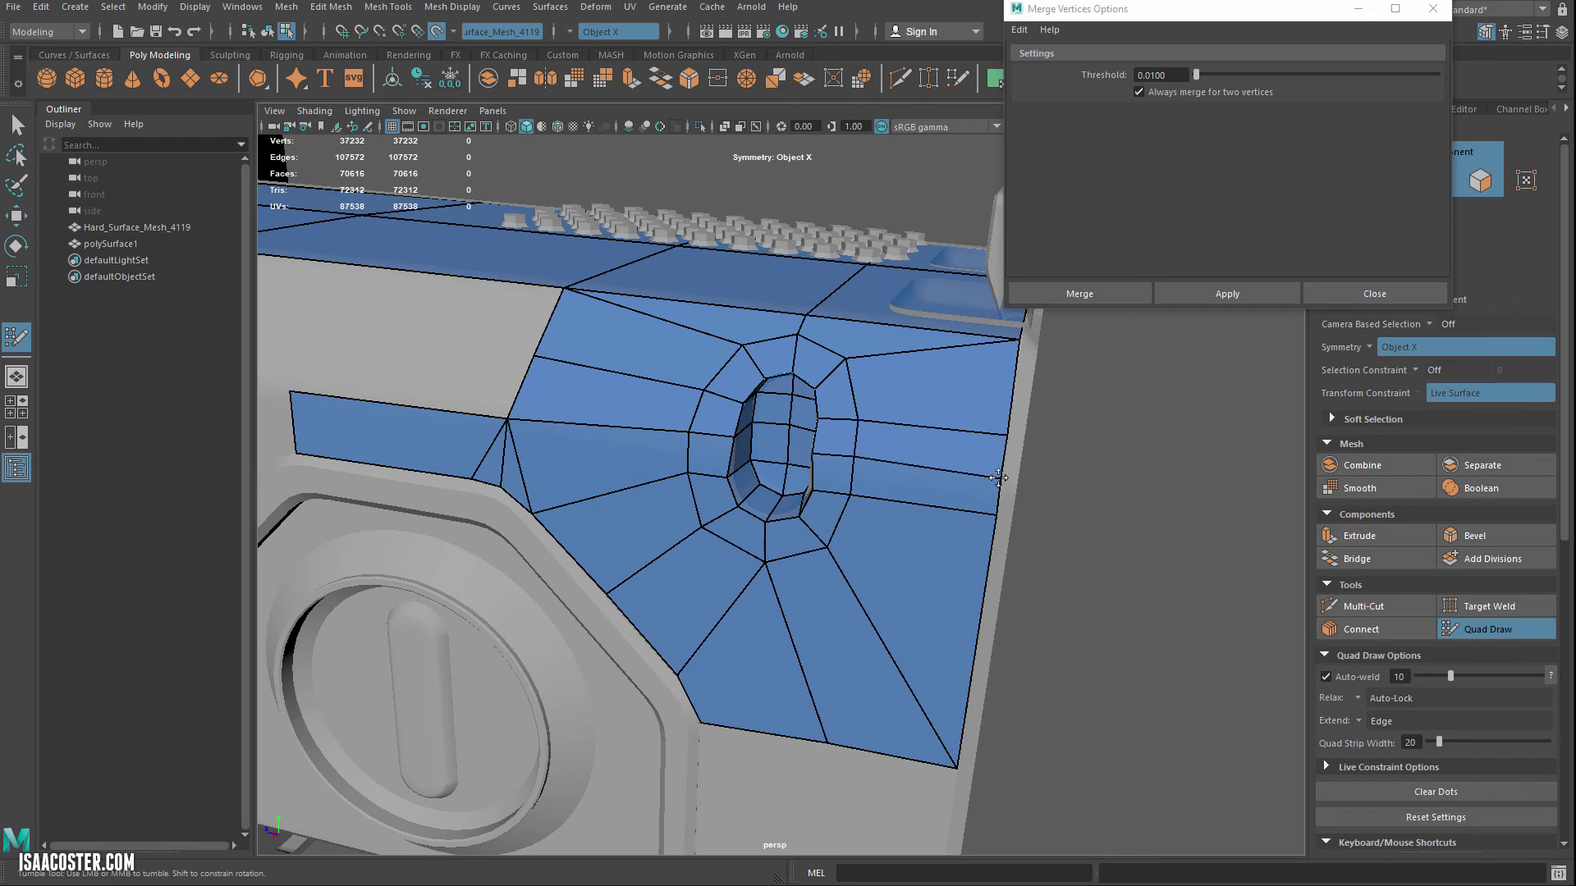
pyautogui.keyDown('alt'); pyautogui.moveTo(998, 477); pyautogui.dragTo(528, 406); pyautogui.keyUp('alt')
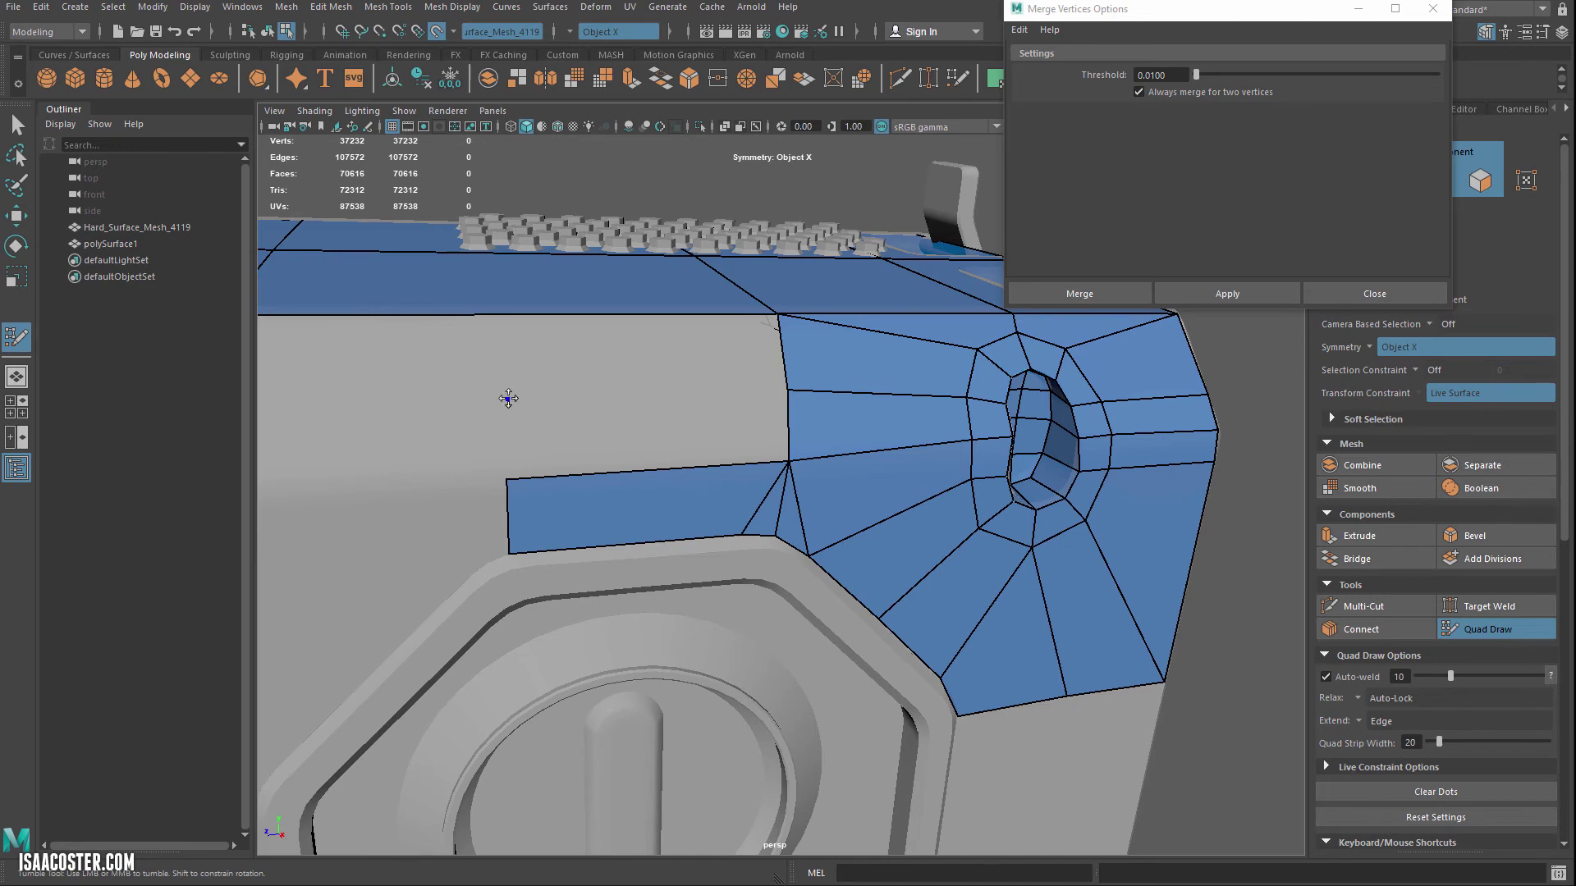
pyautogui.keyDown('shift'); pyautogui.click(608, 422); pyautogui.keyUp('shift')
# - Insert an edge loop across the top face above the strip's far end and fill the remaining quad beneath it
pyautogui.keyDown('alt'); pyautogui.moveTo(592, 345); pyautogui.dragTo(562, 443); pyautogui.keyUp('alt')
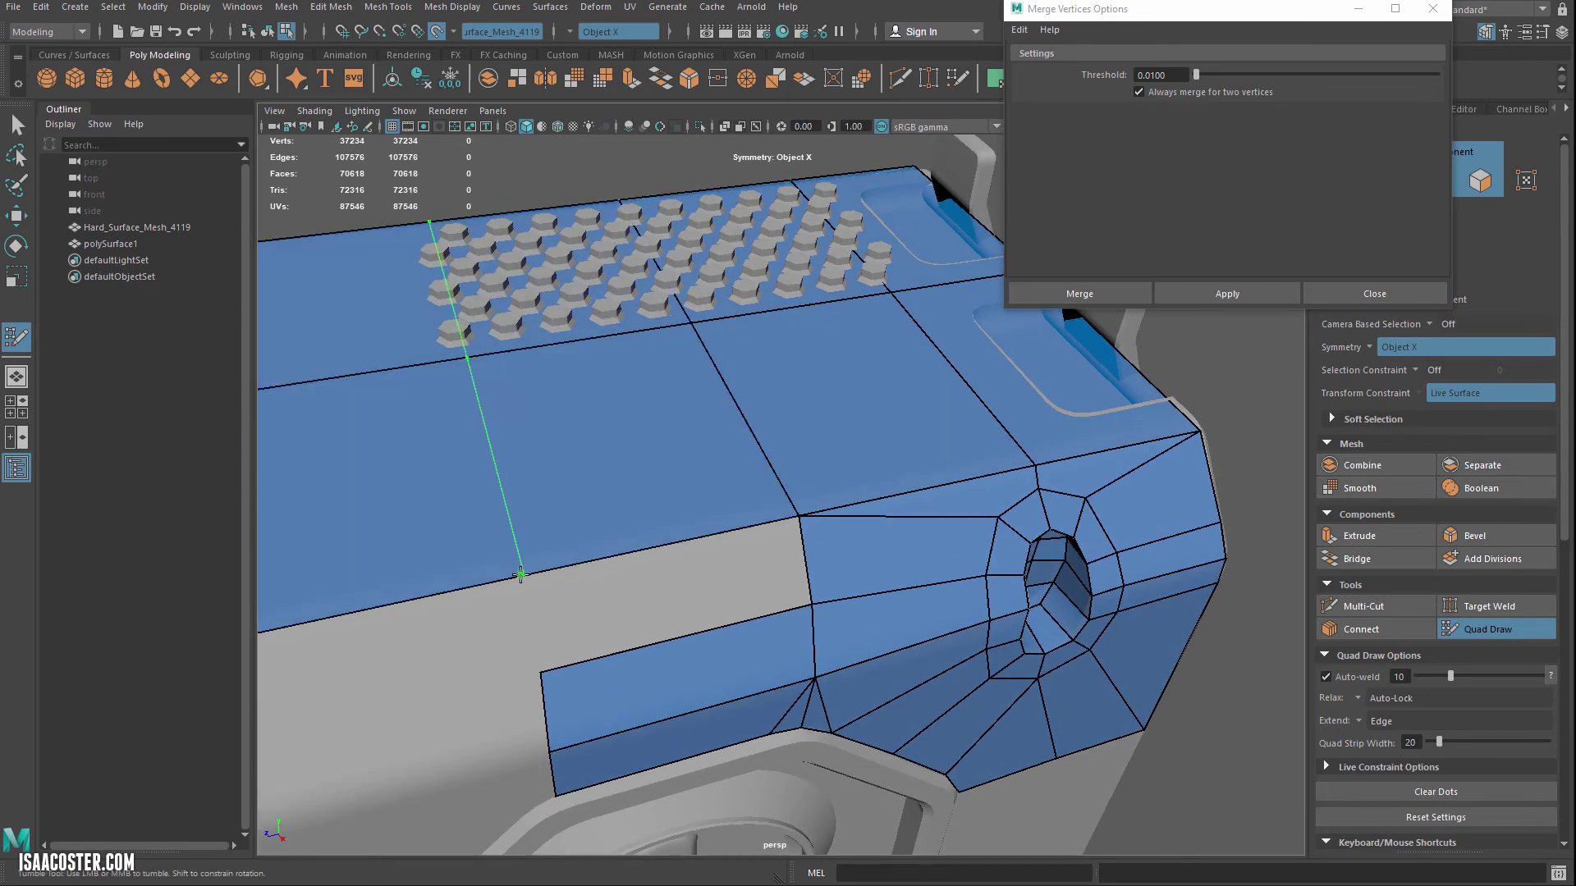
pyautogui.keyDown('shift'); pyautogui.click(648, 603); pyautogui.keyUp('shift')
pyautogui.keyDown('alt'); pyautogui.moveTo(677, 547); pyautogui.dragTo(679, 537, button='middle'); pyautogui.keyUp('alt')
pyautogui.keyDown('alt'); pyautogui.moveTo(669, 599); pyautogui.dragTo(651, 570, button='middle'); pyautogui.keyUp('alt')
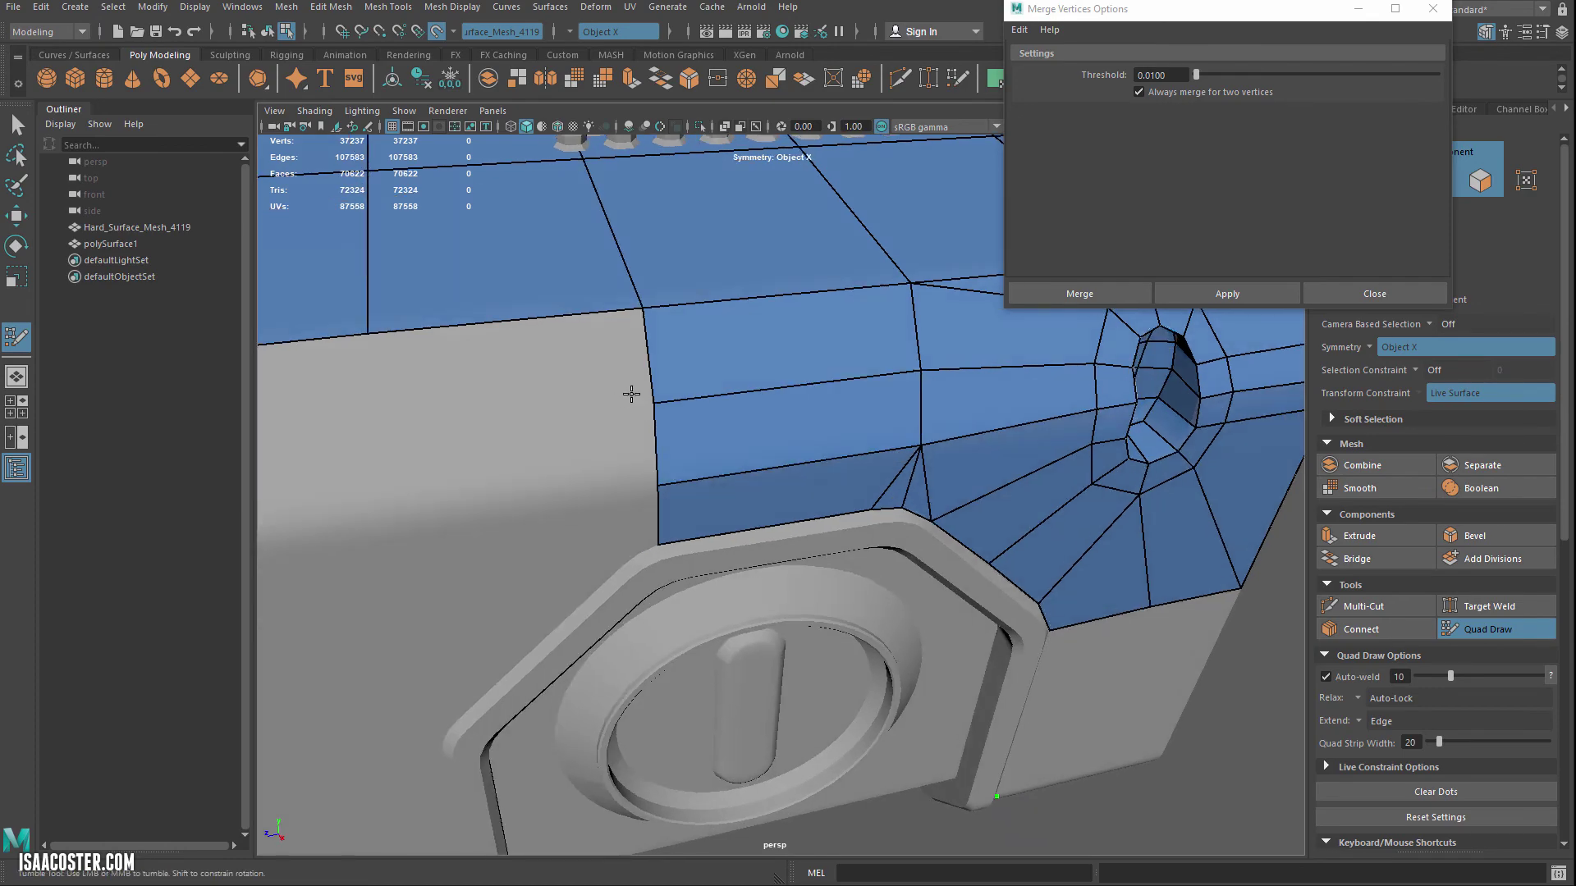
# - Place two dots on the side surface near the second slot and lower the middle vertex on the strip's open end
pyautogui.keyDown('alt'); pyautogui.moveTo(611, 382); pyautogui.dragTo(566, 337, button='right'); pyautogui.keyUp('alt')
pyautogui.keyDown('alt'); pyautogui.moveTo(566, 337); pyautogui.dragTo(566, 375); pyautogui.keyUp('alt')
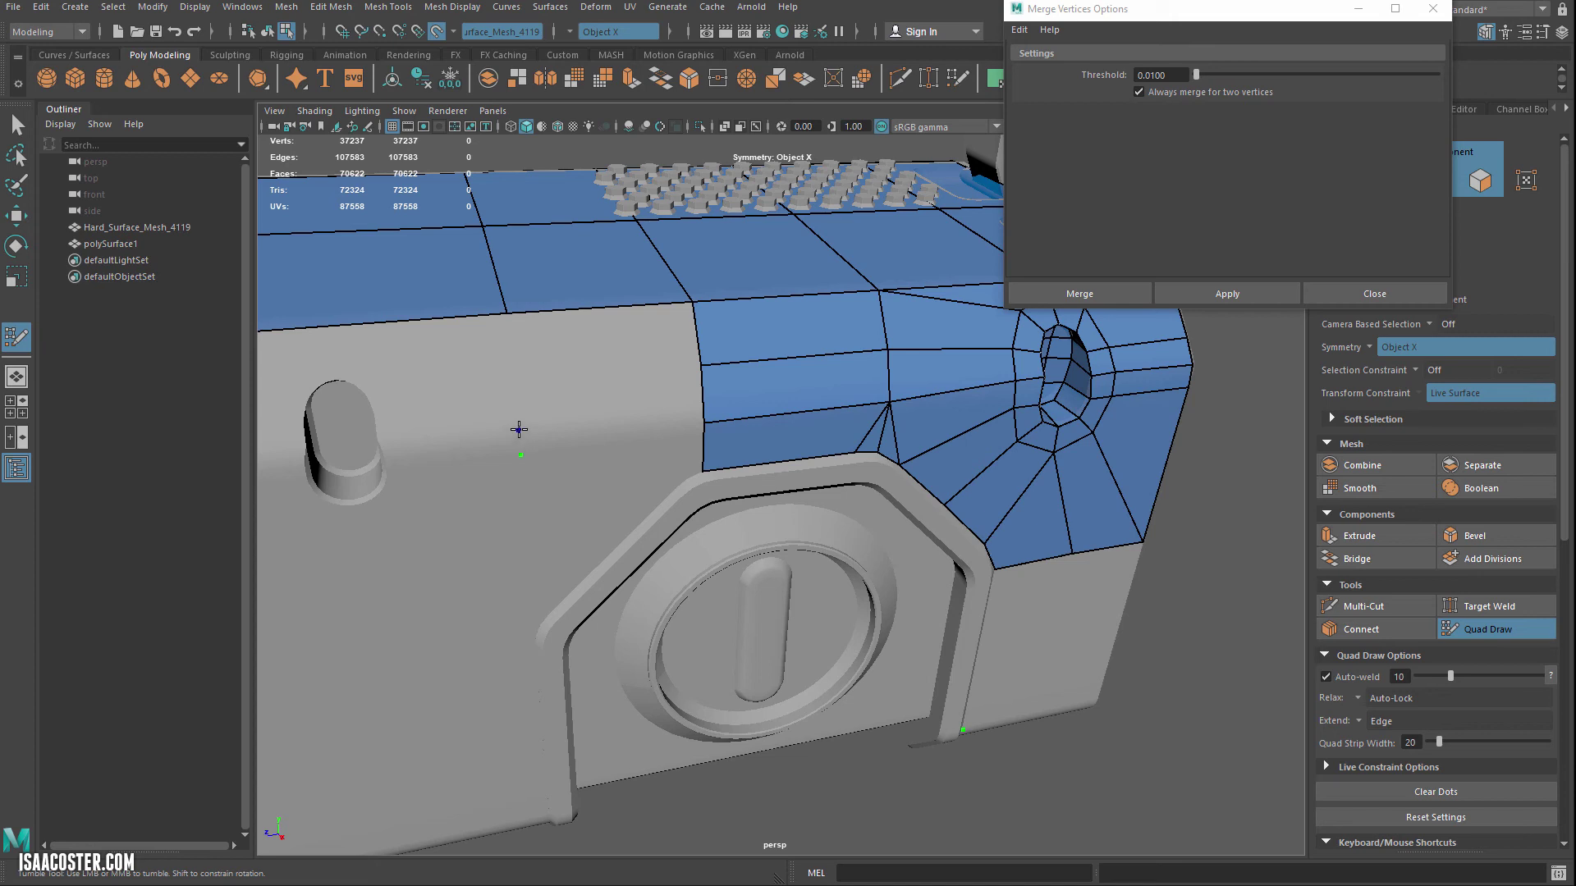
pyautogui.moveTo(704, 421); pyautogui.dragTo(704, 433)
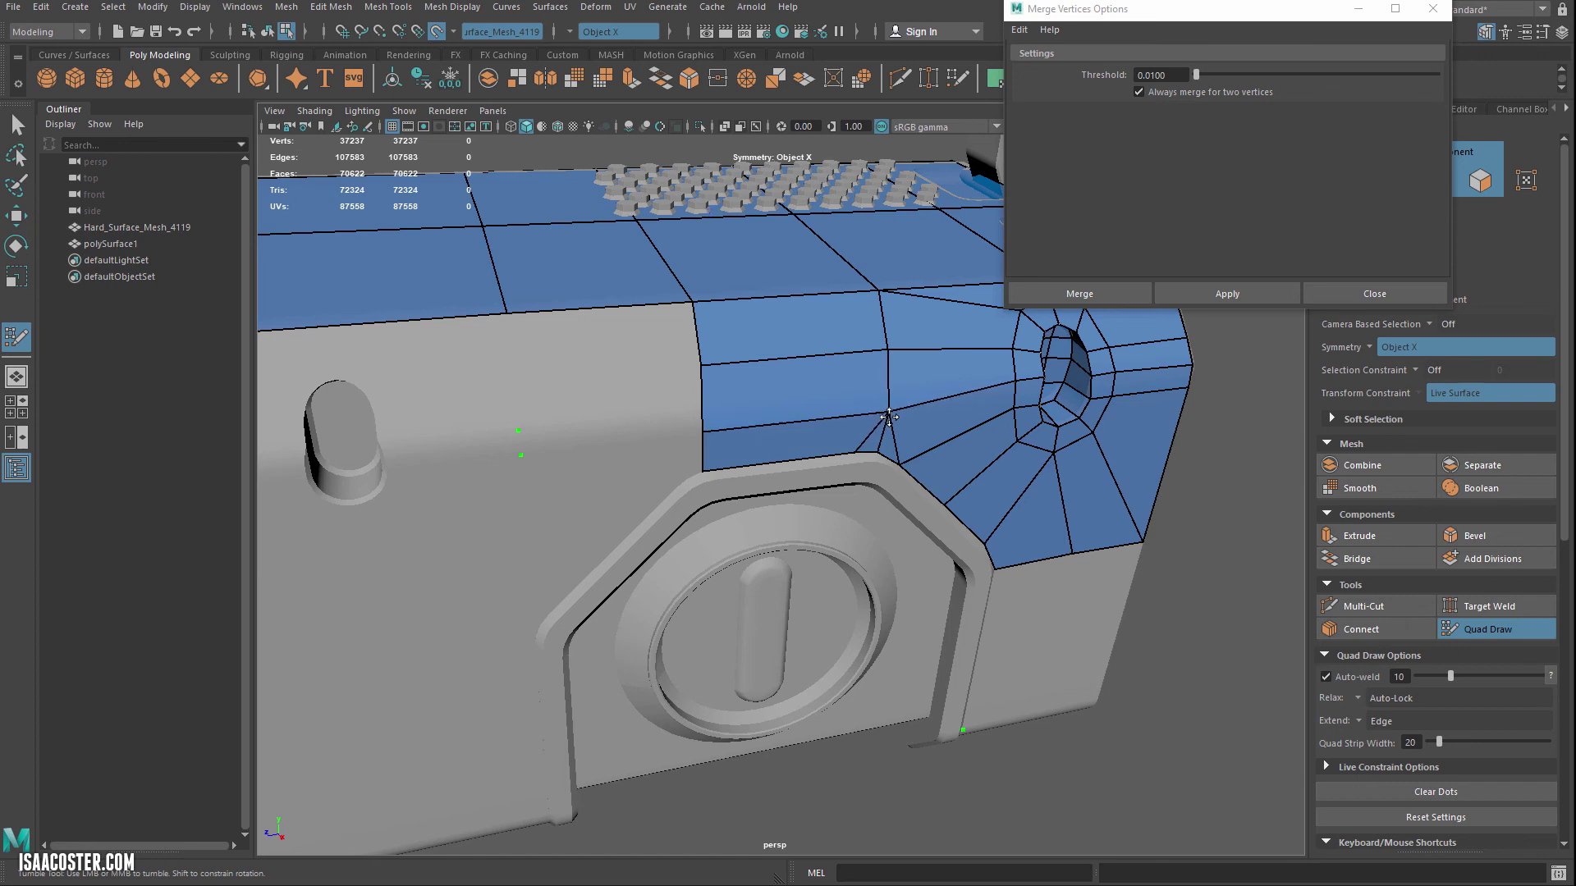
# - Delete the two quads between the side strip and slot ring, then redraw the lower face and weld its loose vertex to the ring
pyautogui.keyDown('ctrl'); pyautogui.keyDown('shift'); pyautogui.click(975, 408); pyautogui.keyUp('shift'); pyautogui.keyUp('ctrl')
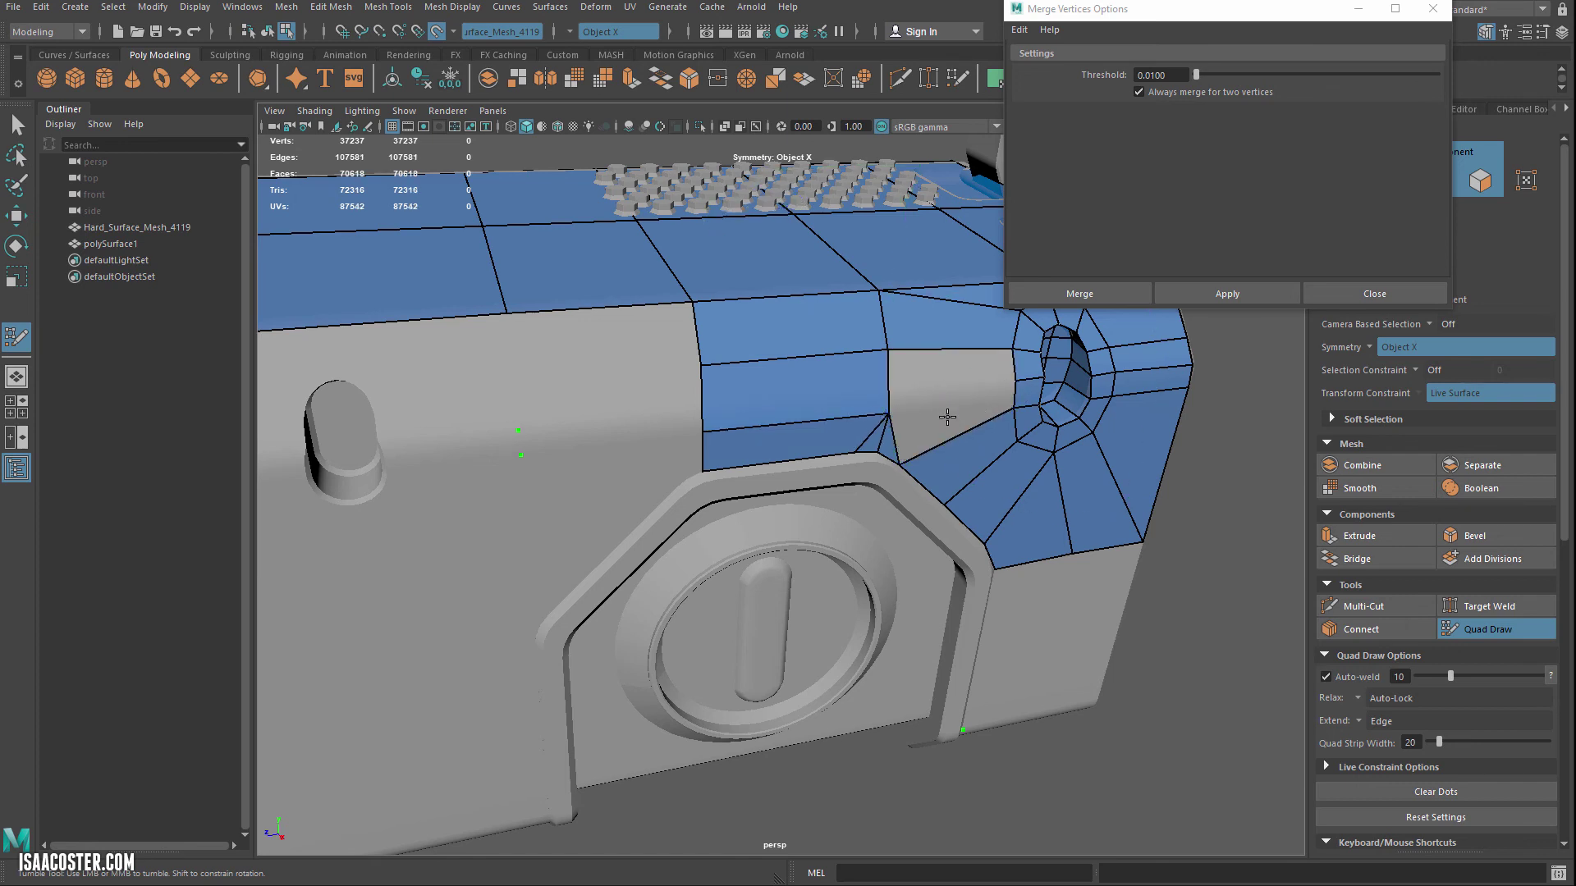
pyautogui.click(974, 386)
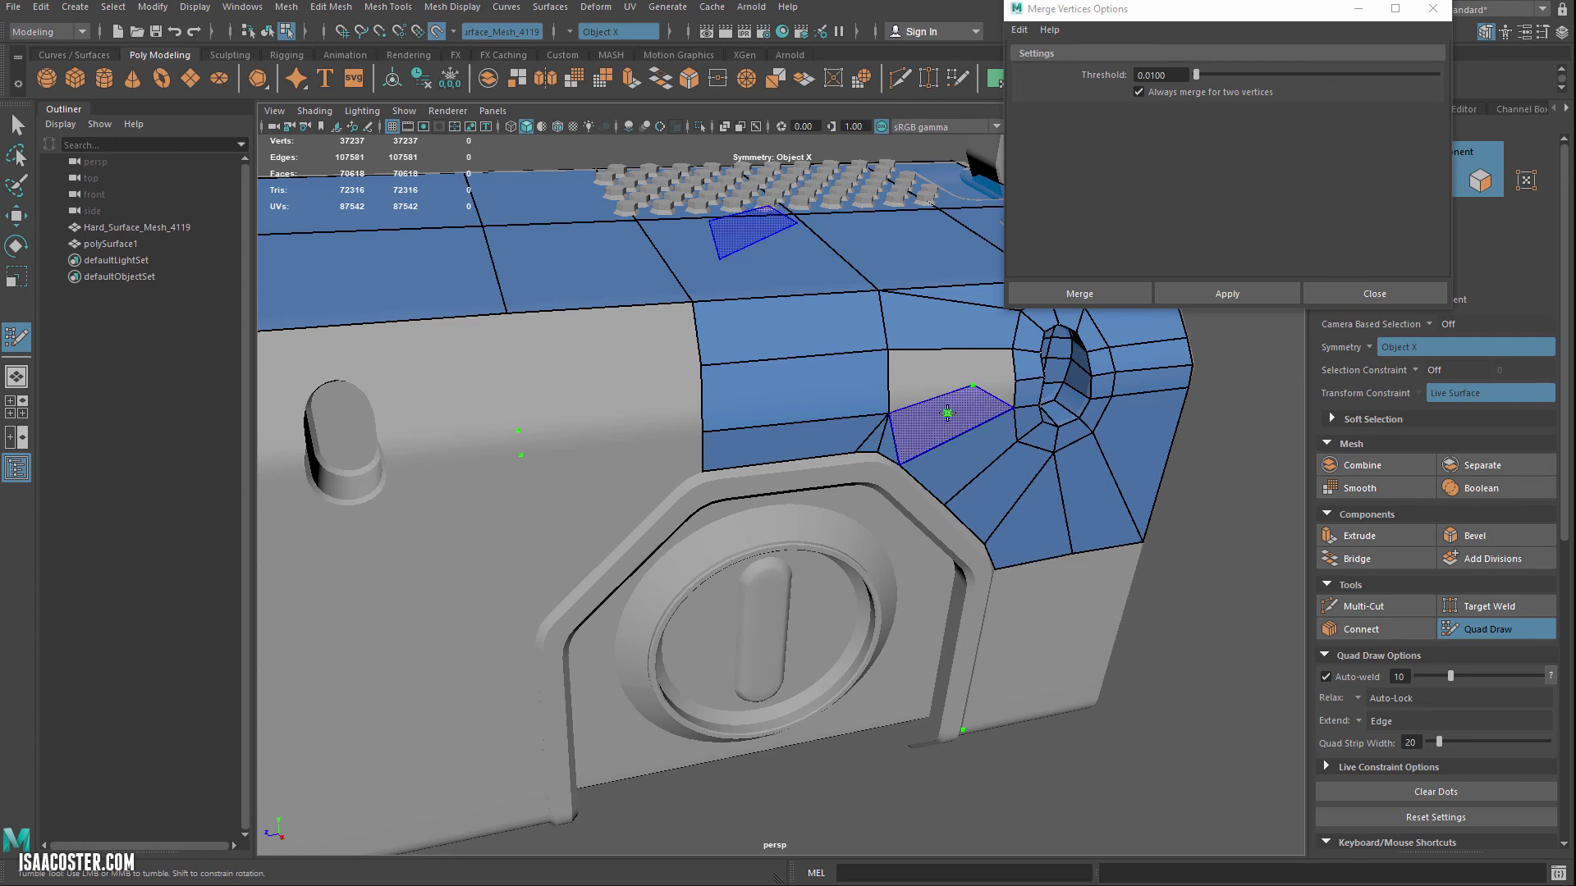
pyautogui.keyDown('shift'); pyautogui.click(946, 415); pyautogui.keyUp('shift')
pyautogui.moveTo(973, 388); pyautogui.dragTo(1012, 405)
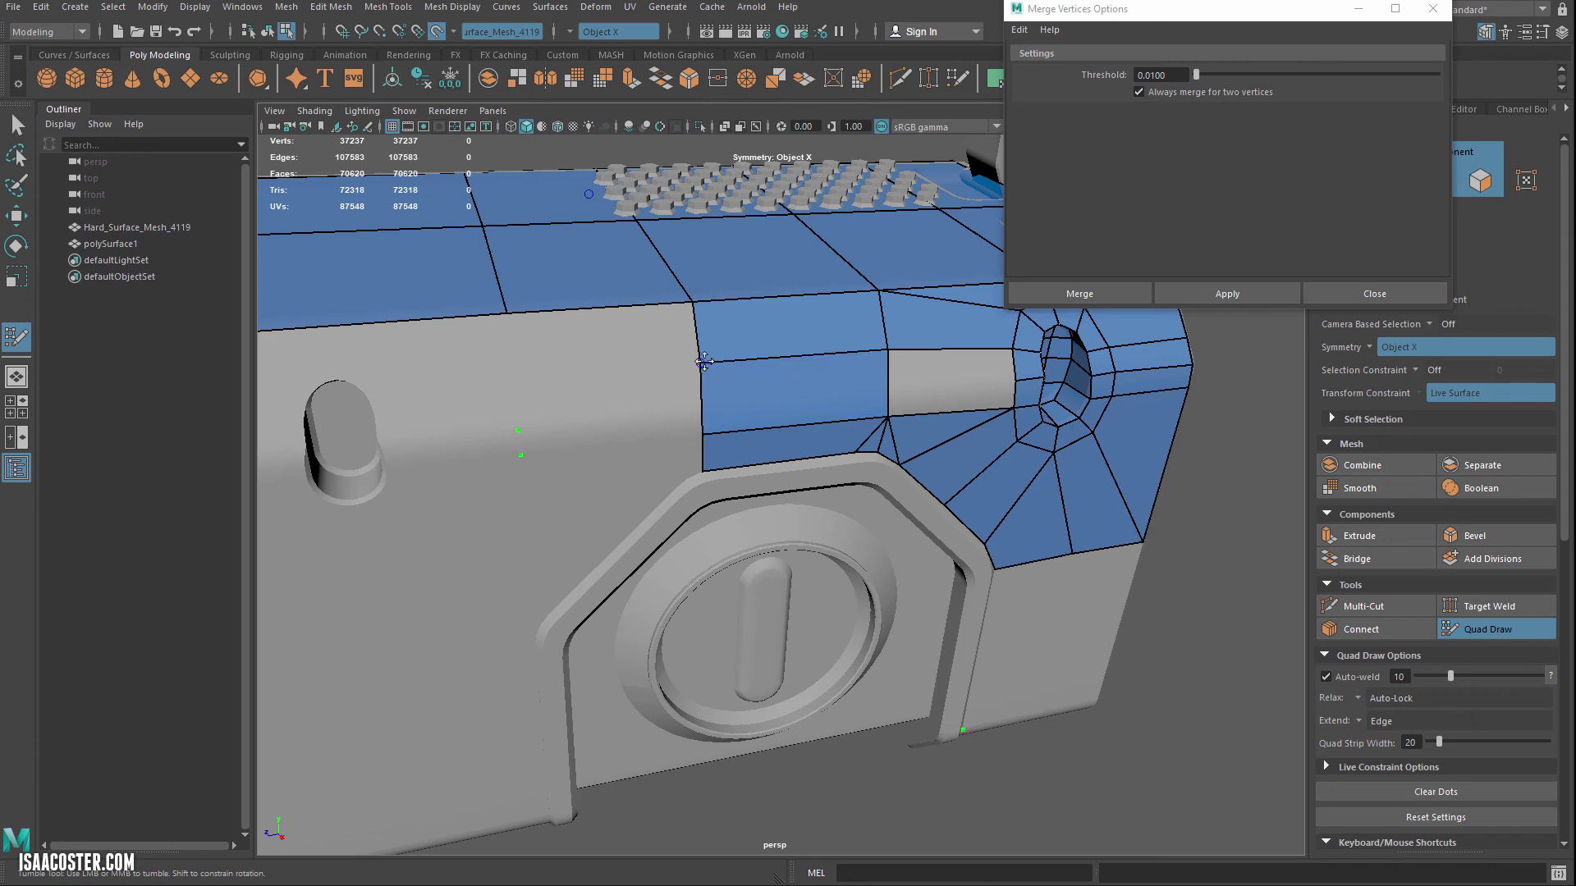
pyautogui.keyDown('alt'); pyautogui.moveTo(703, 366); pyautogui.dragTo(687, 438); pyautogui.keyUp('alt')
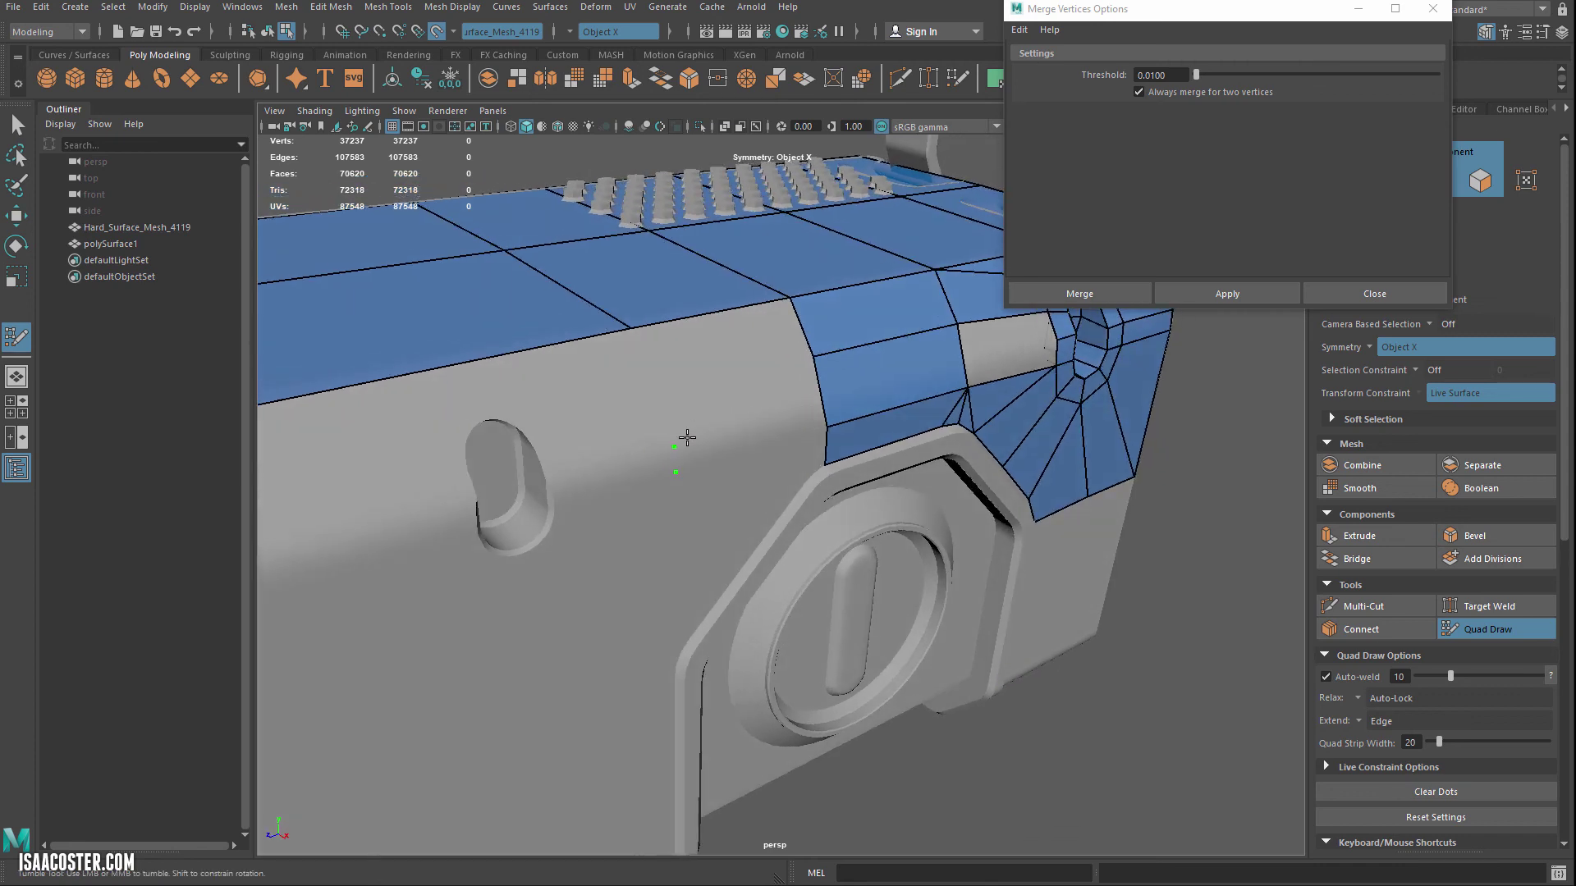
# - Place two more dots near the blue patch's open side edge and fill a narrow quad with the two existing dots
pyautogui.click(801, 412)
pyautogui.click(803, 436)
pyautogui.keyDown('shift'); pyautogui.click(741, 458); pyautogui.keyUp('shift')
pyautogui.hotkey('ctrl', 'z')
pyautogui.keyDown('shift'); pyautogui.click(757, 454); pyautogui.keyUp('shift')
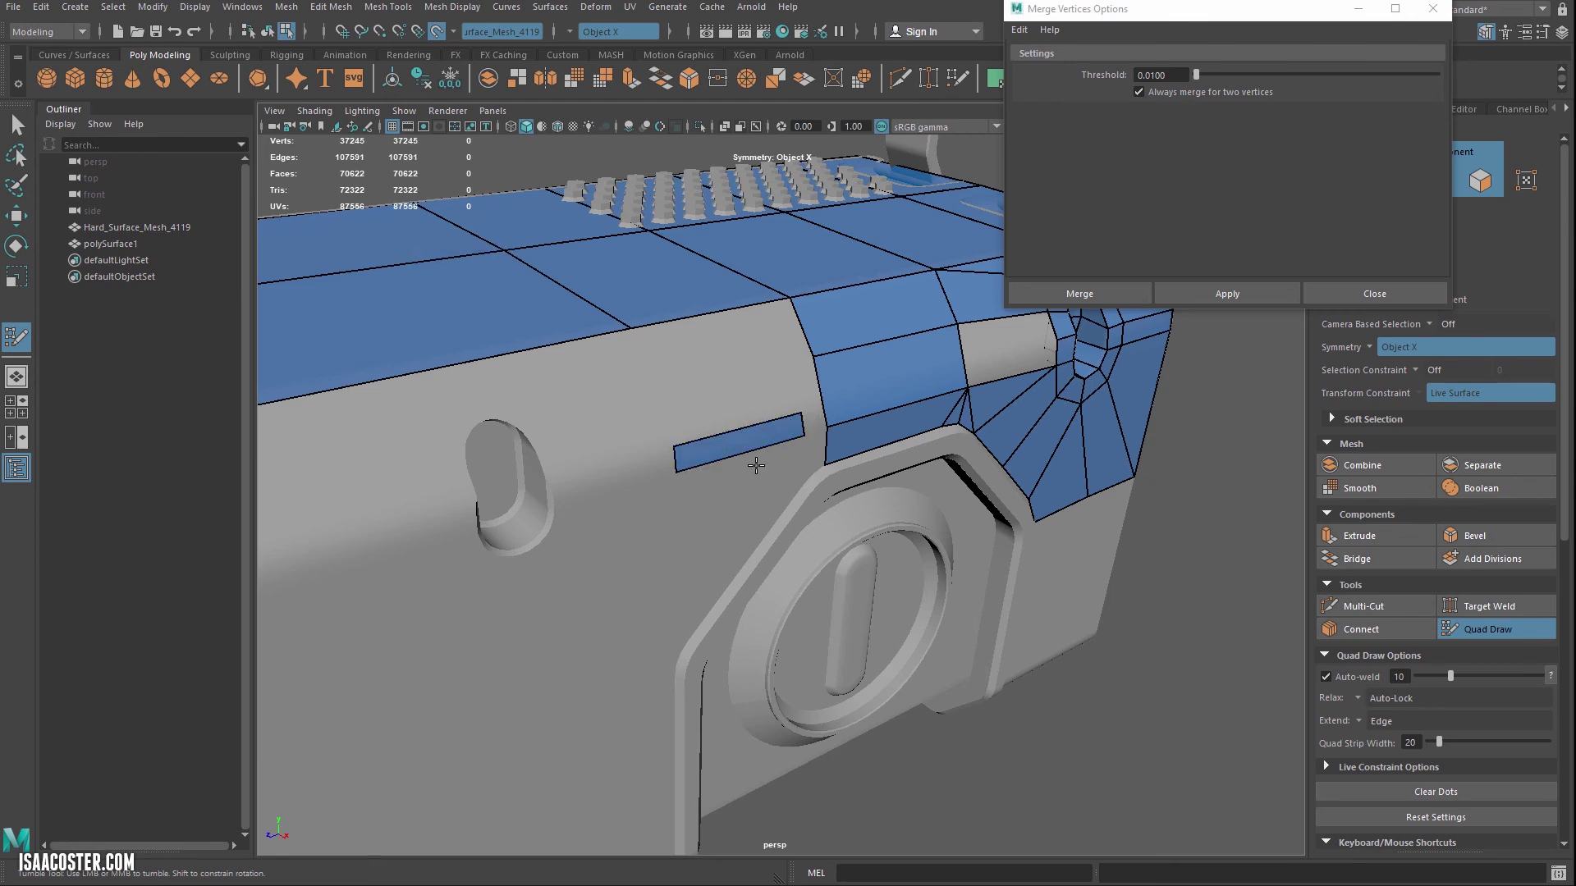
# - Insert an edge loop across the side patch level with the narrow quad and weld the quad's near end to the patch's open edge
pyautogui.keyDown('alt'); pyautogui.moveTo(755, 466); pyautogui.dragTo(771, 434); pyautogui.keyUp('alt')
pyautogui.click(760, 402)
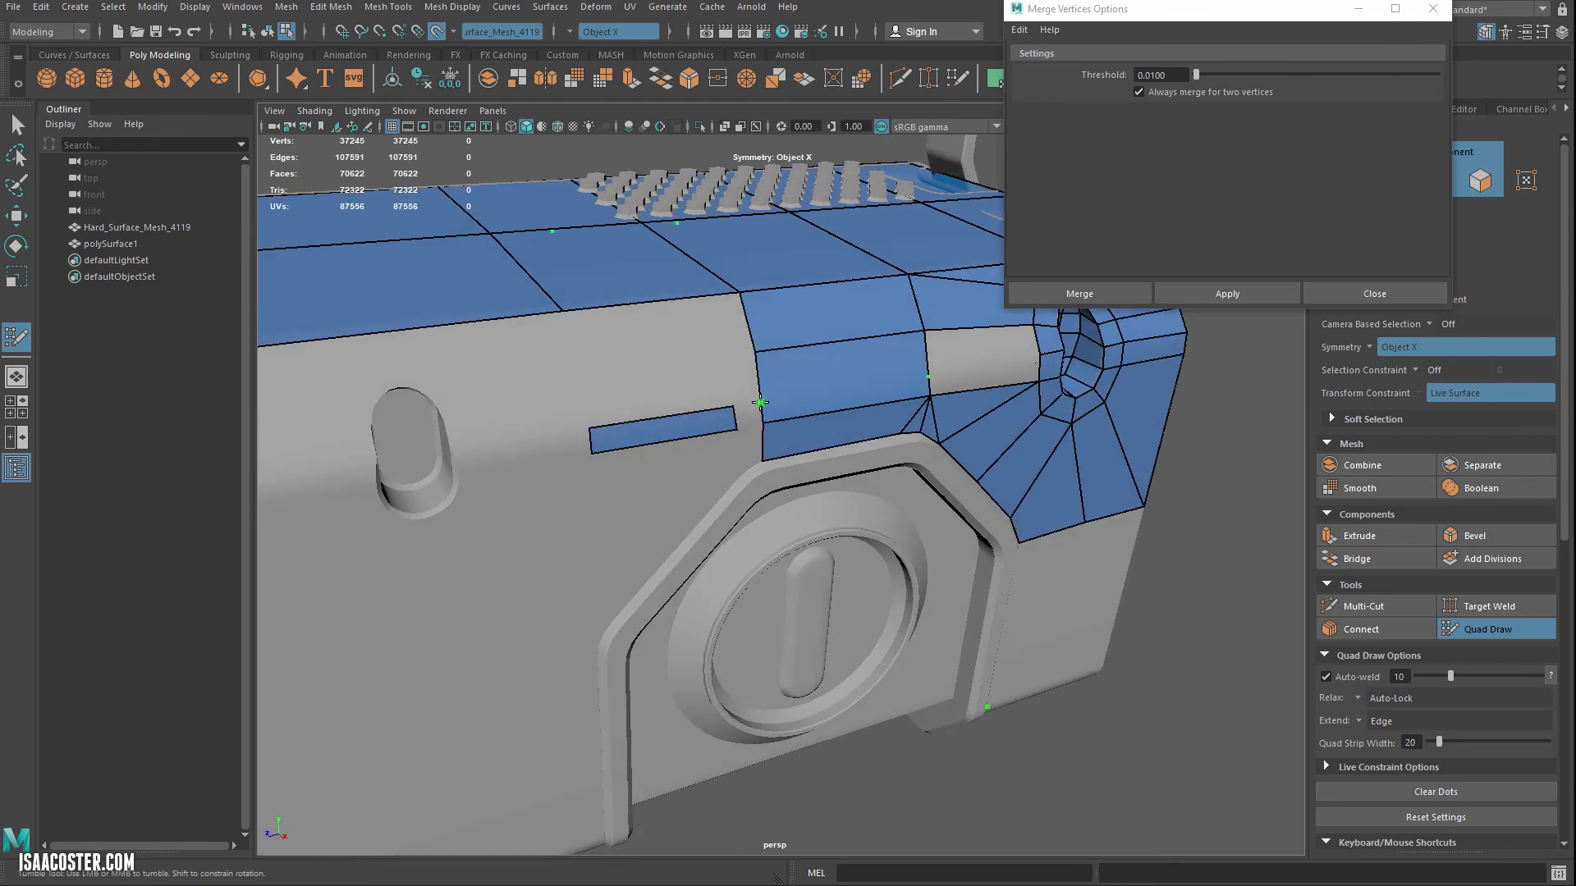
pyautogui.keyDown('ctrl'); pyautogui.click(760, 403); pyautogui.keyUp('ctrl')
pyautogui.moveTo(745, 406); pyautogui.dragTo(770, 375)
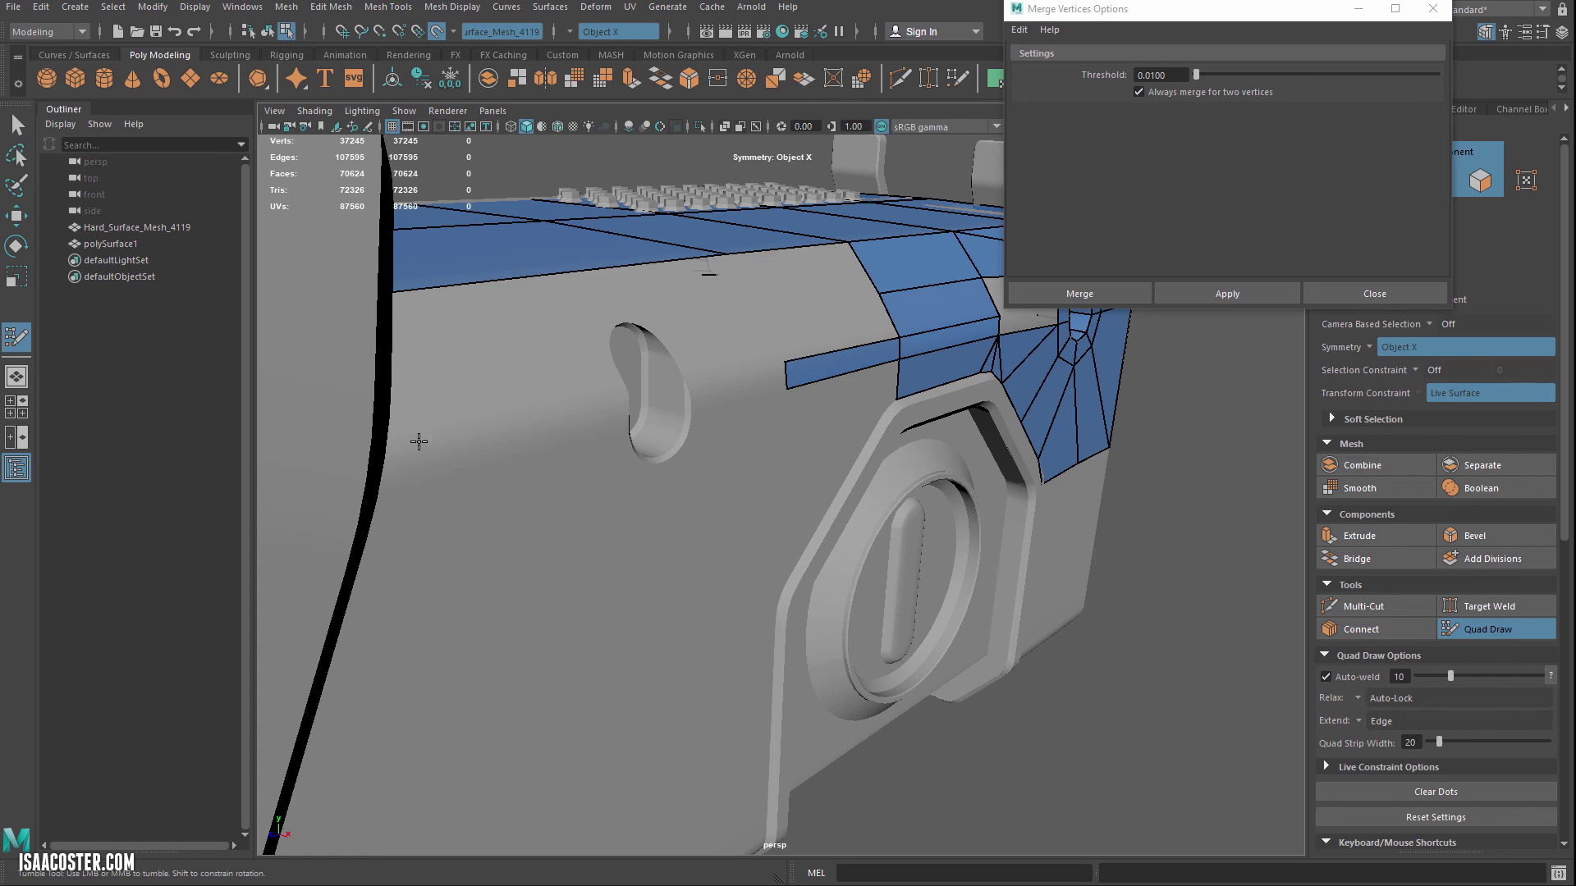
# - Fill the remaining hole between the side patch and the slot ring with two quads
pyautogui.moveTo(749, 429)
pyautogui.keyDown('alt'); pyautogui.mouseDown()
pyautogui.moveTo(766, 440)
pyautogui.moveTo(861, 353)
pyautogui.mouseUp(); pyautogui.keyUp('alt')
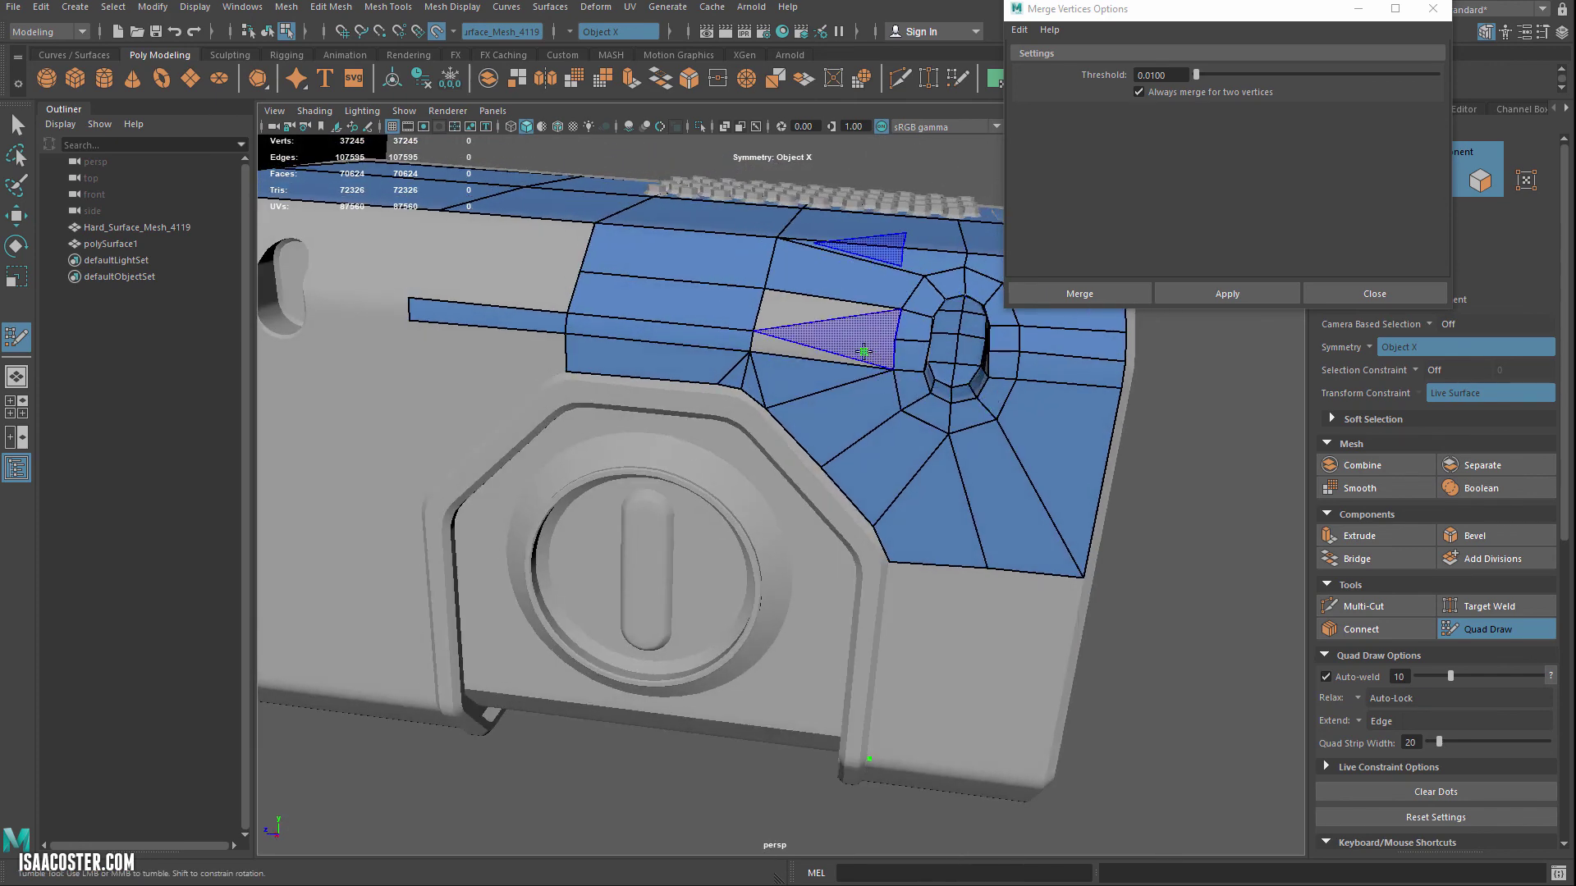
pyautogui.keyDown('shift'); pyautogui.click(813, 341); pyautogui.keyUp('shift')
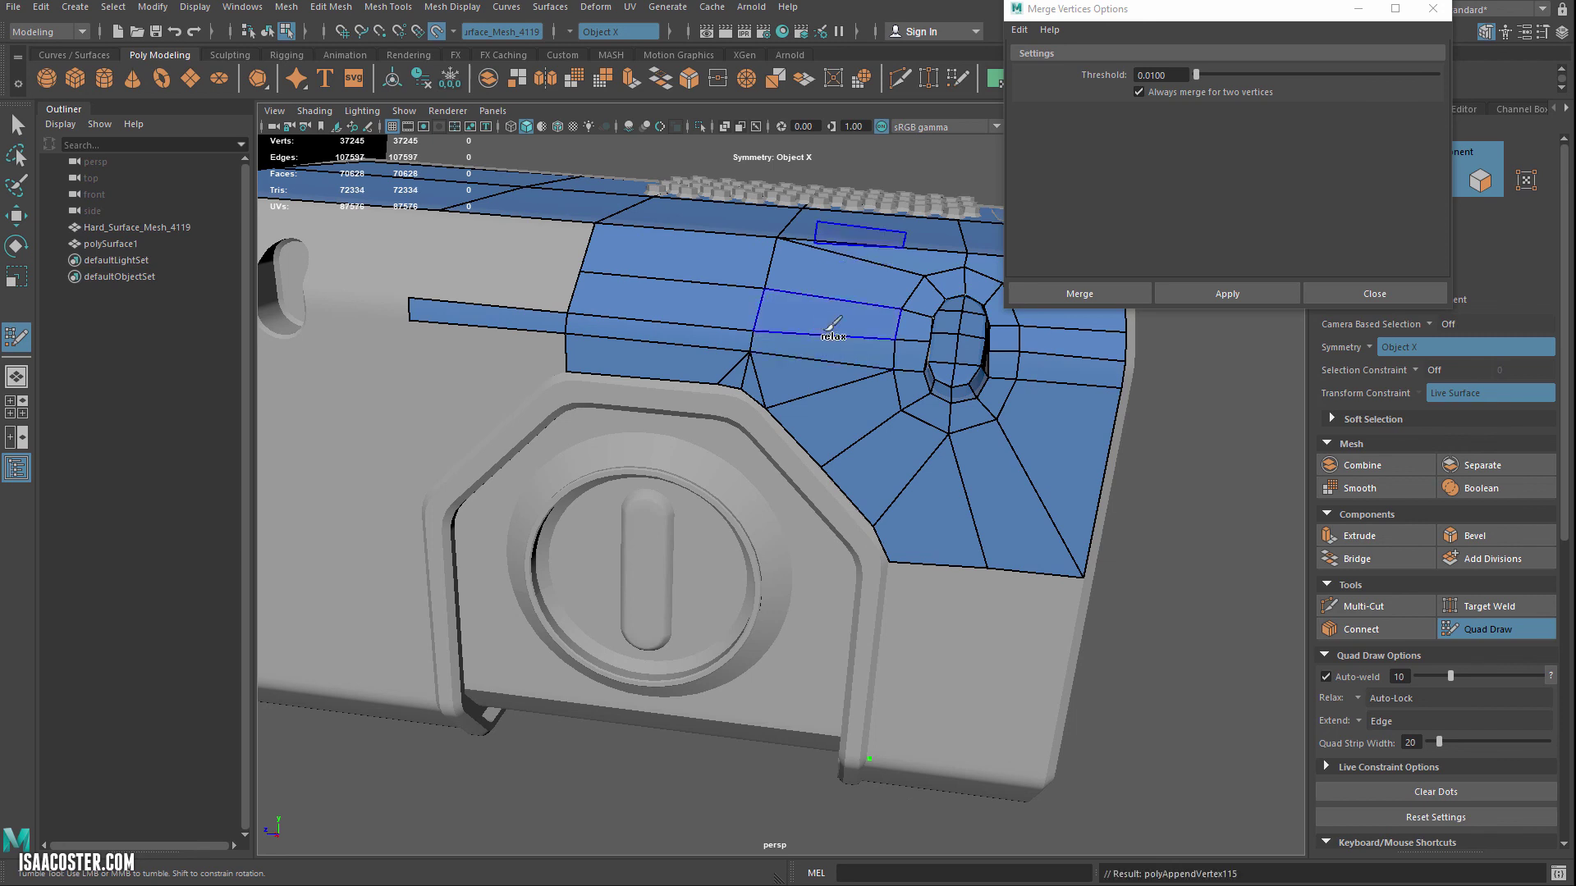
# - Lower the patch's open-edge vertex above the narrow quad onto the corner where that quad joins the patch
pyautogui.moveTo(833, 324)
pyautogui.keyDown('alt'); pyautogui.mouseDown()
pyautogui.moveTo(845, 331)
pyautogui.moveTo(790, 332)
pyautogui.mouseUp(); pyautogui.keyUp('alt')
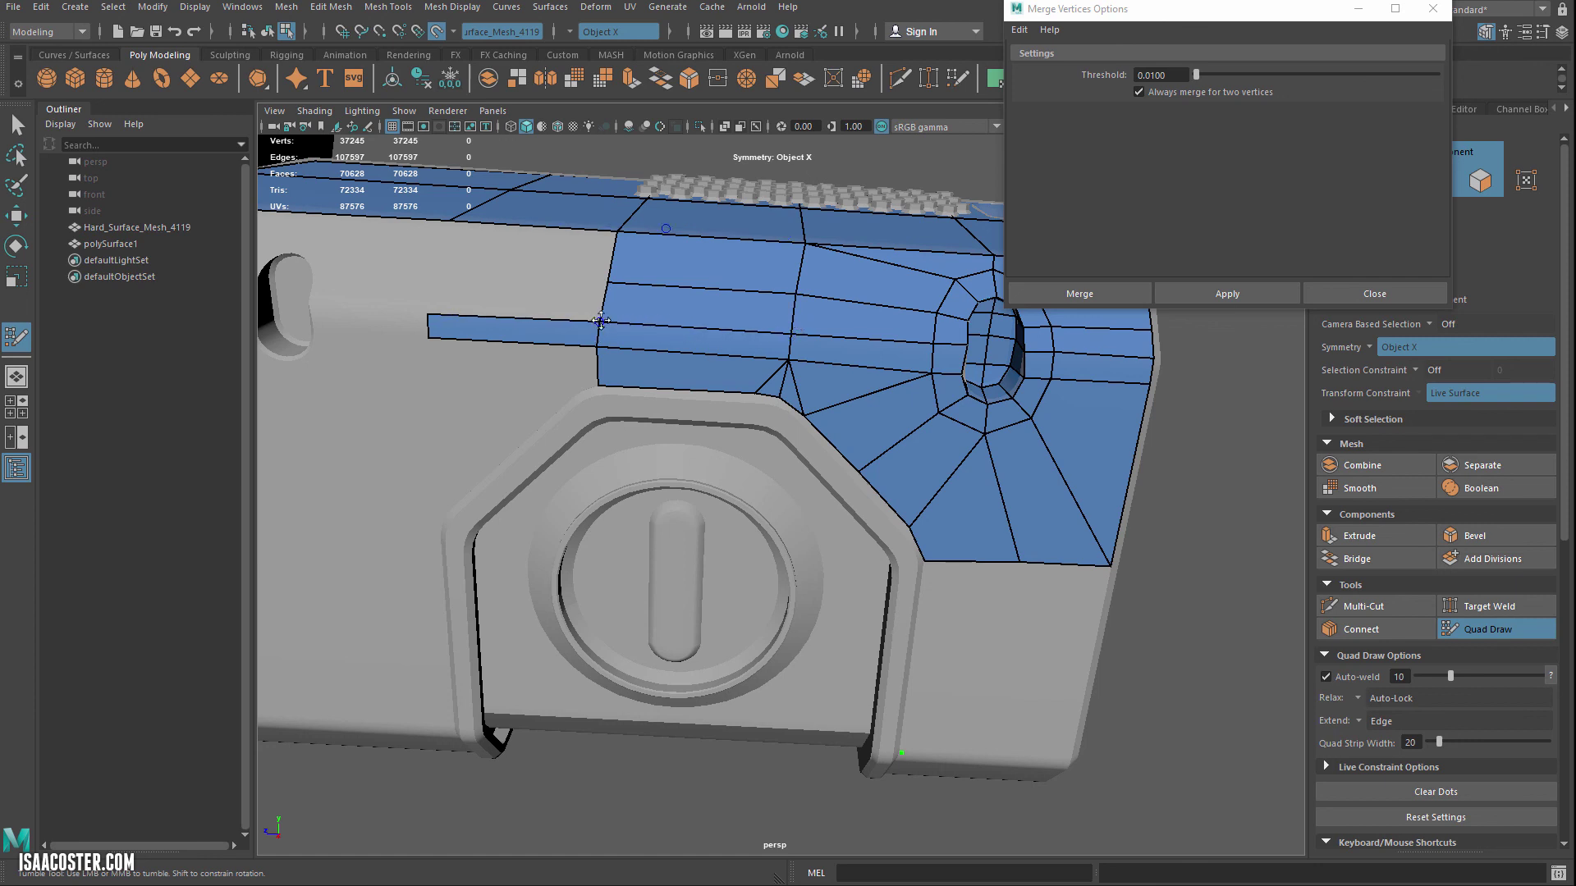
pyautogui.moveTo(787, 322)
pyautogui.keyDown('alt'); pyautogui.mouseDown()
pyautogui.moveTo(673, 315)
pyautogui.moveTo(855, 315)
pyautogui.mouseUp(); pyautogui.keyUp('alt')
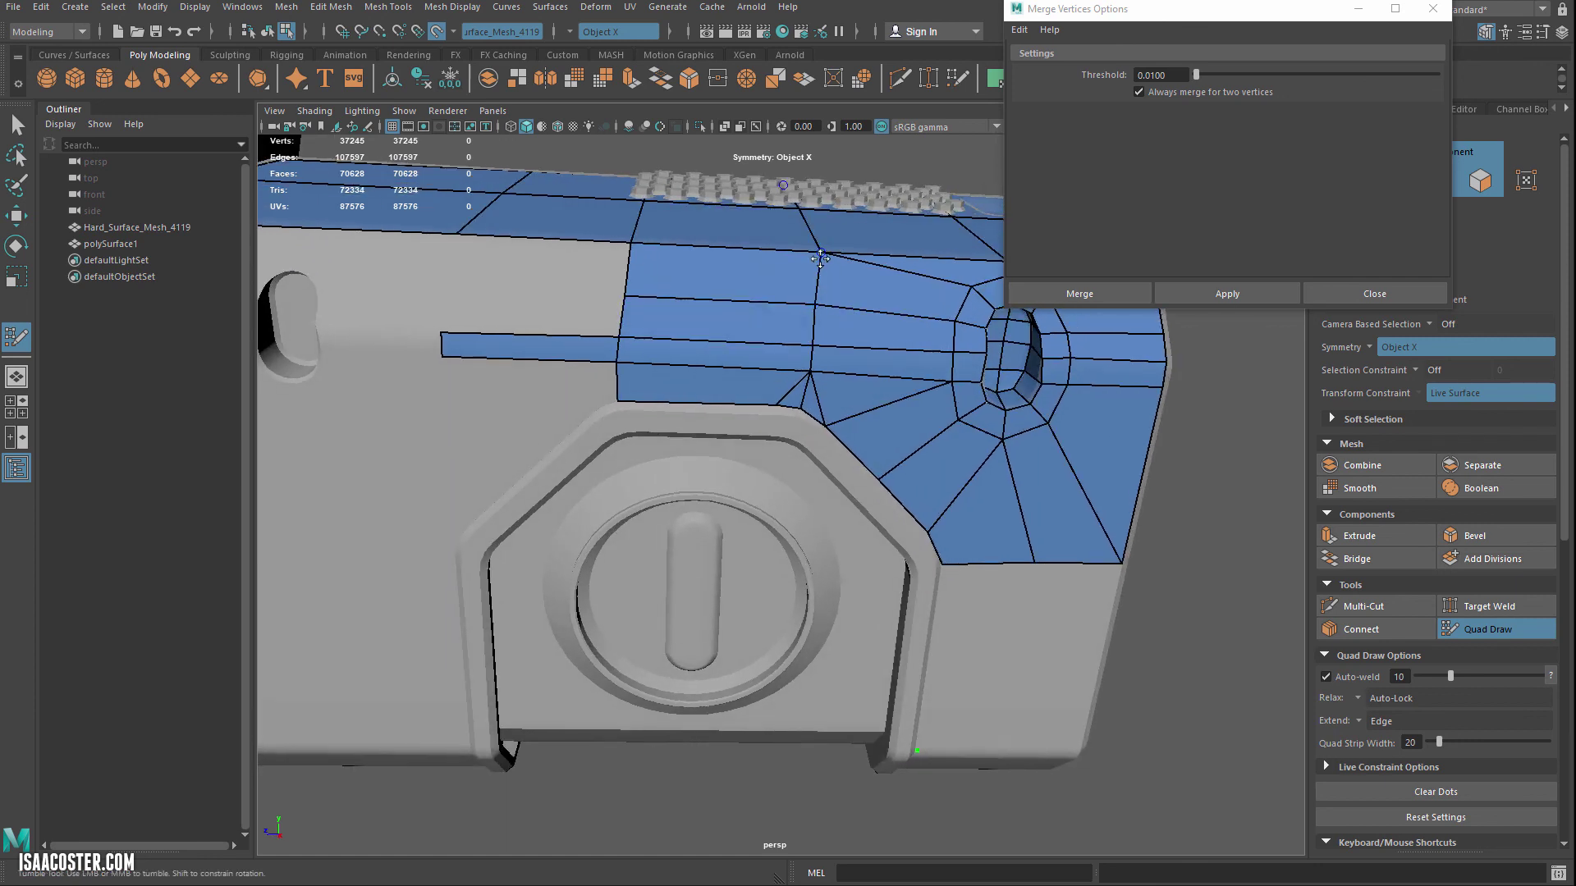
pyautogui.keyDown('alt'); pyautogui.moveTo(799, 314); pyautogui.dragTo(597, 309); pyautogui.keyUp('alt')
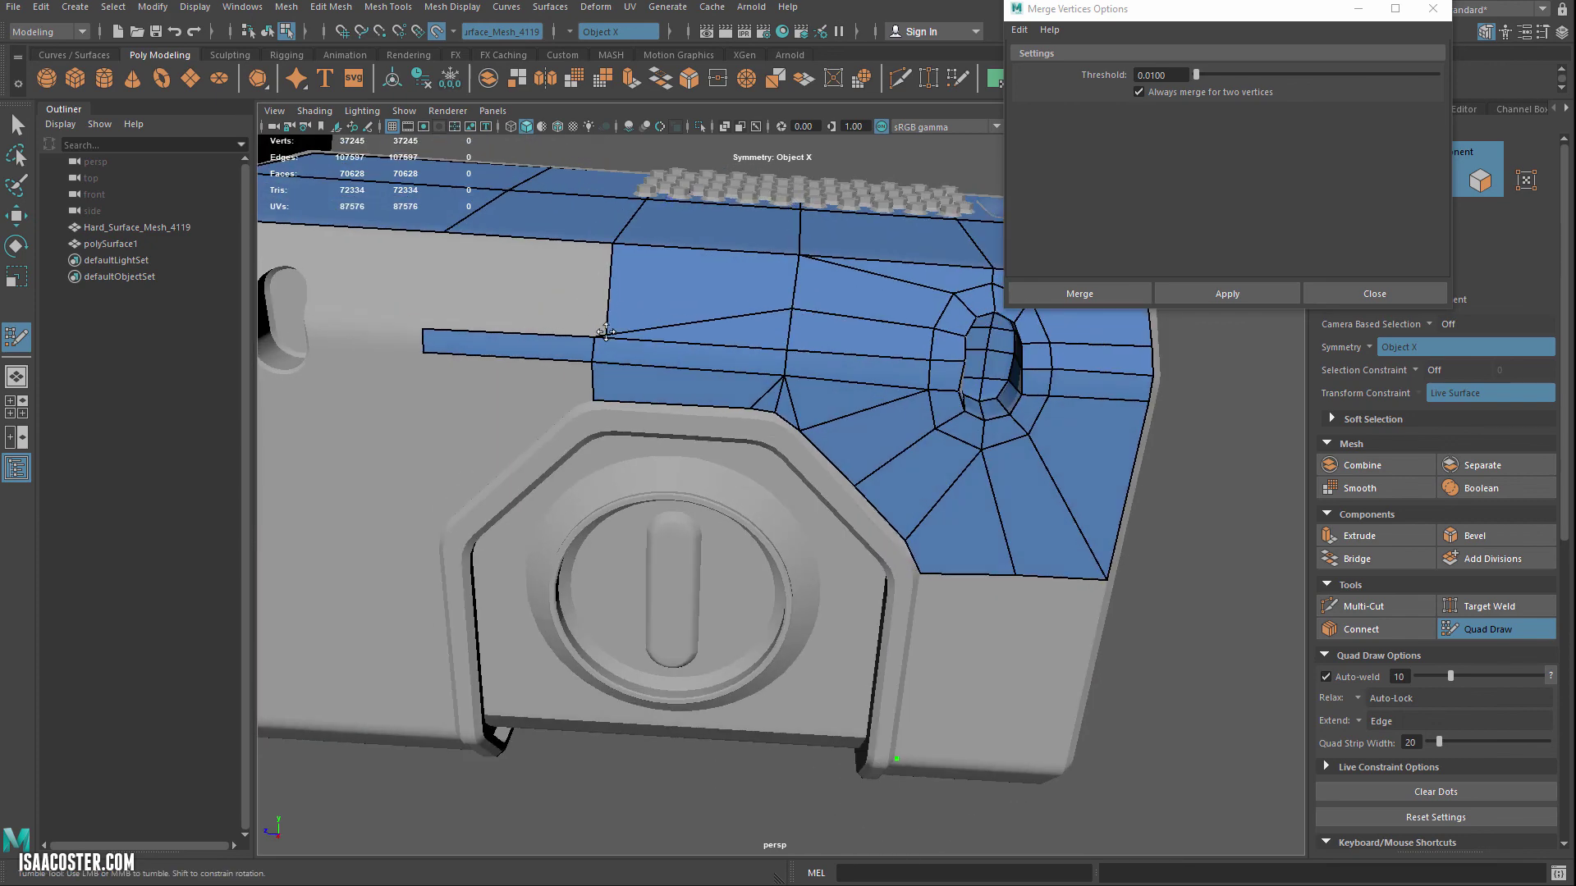